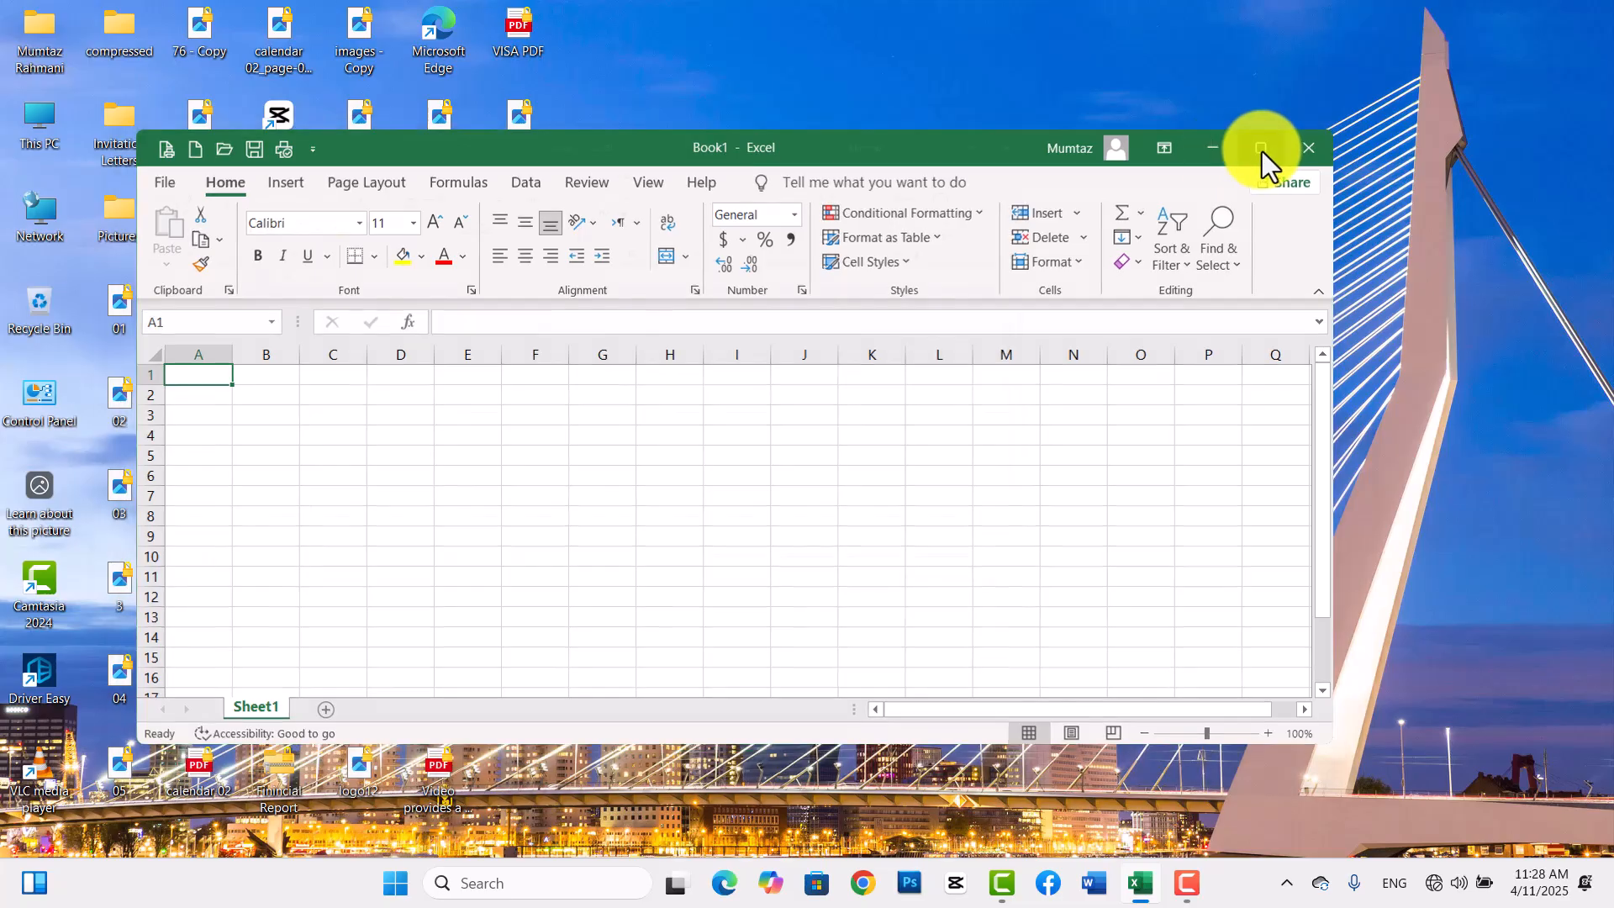
pyautogui.click(386, 56)
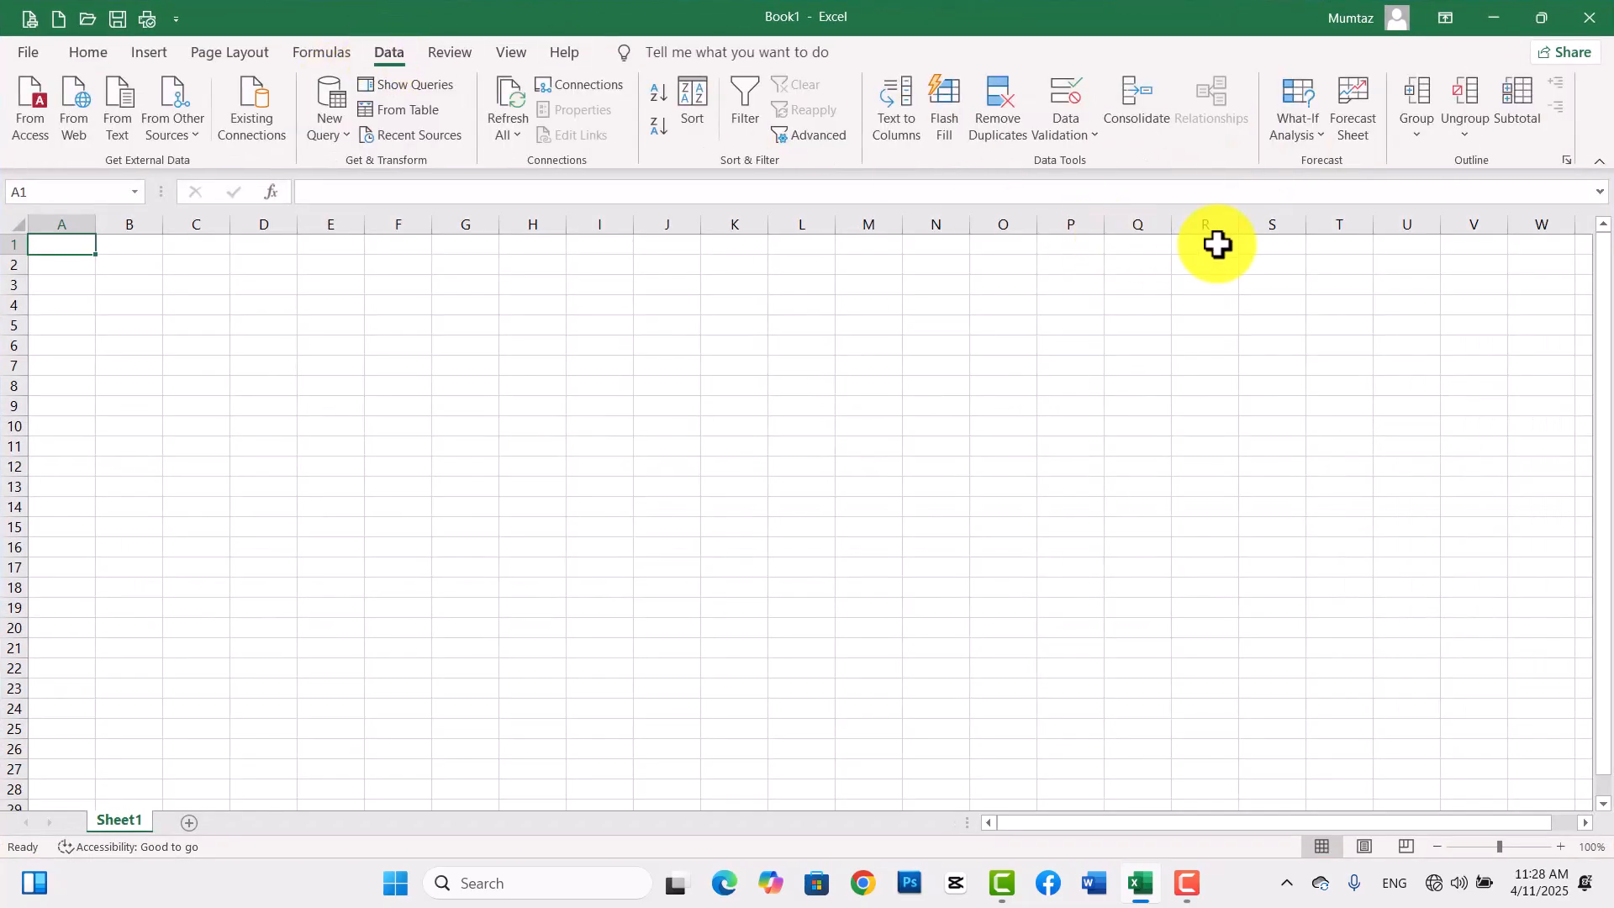
pyautogui.click(1321, 141)
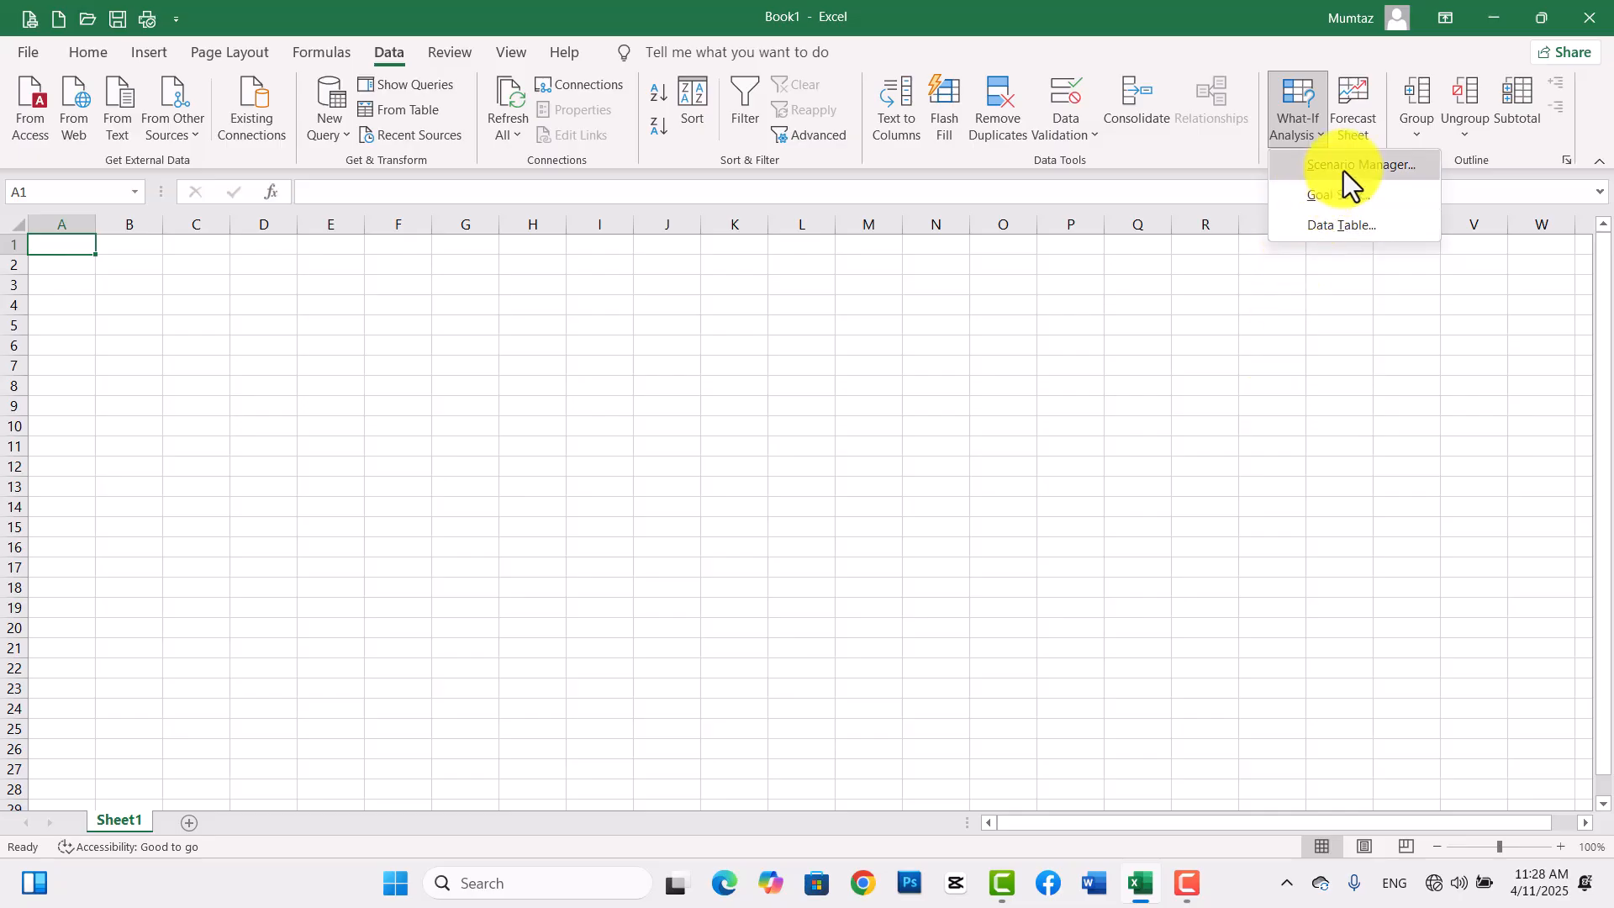
pyautogui.click(472, 220)
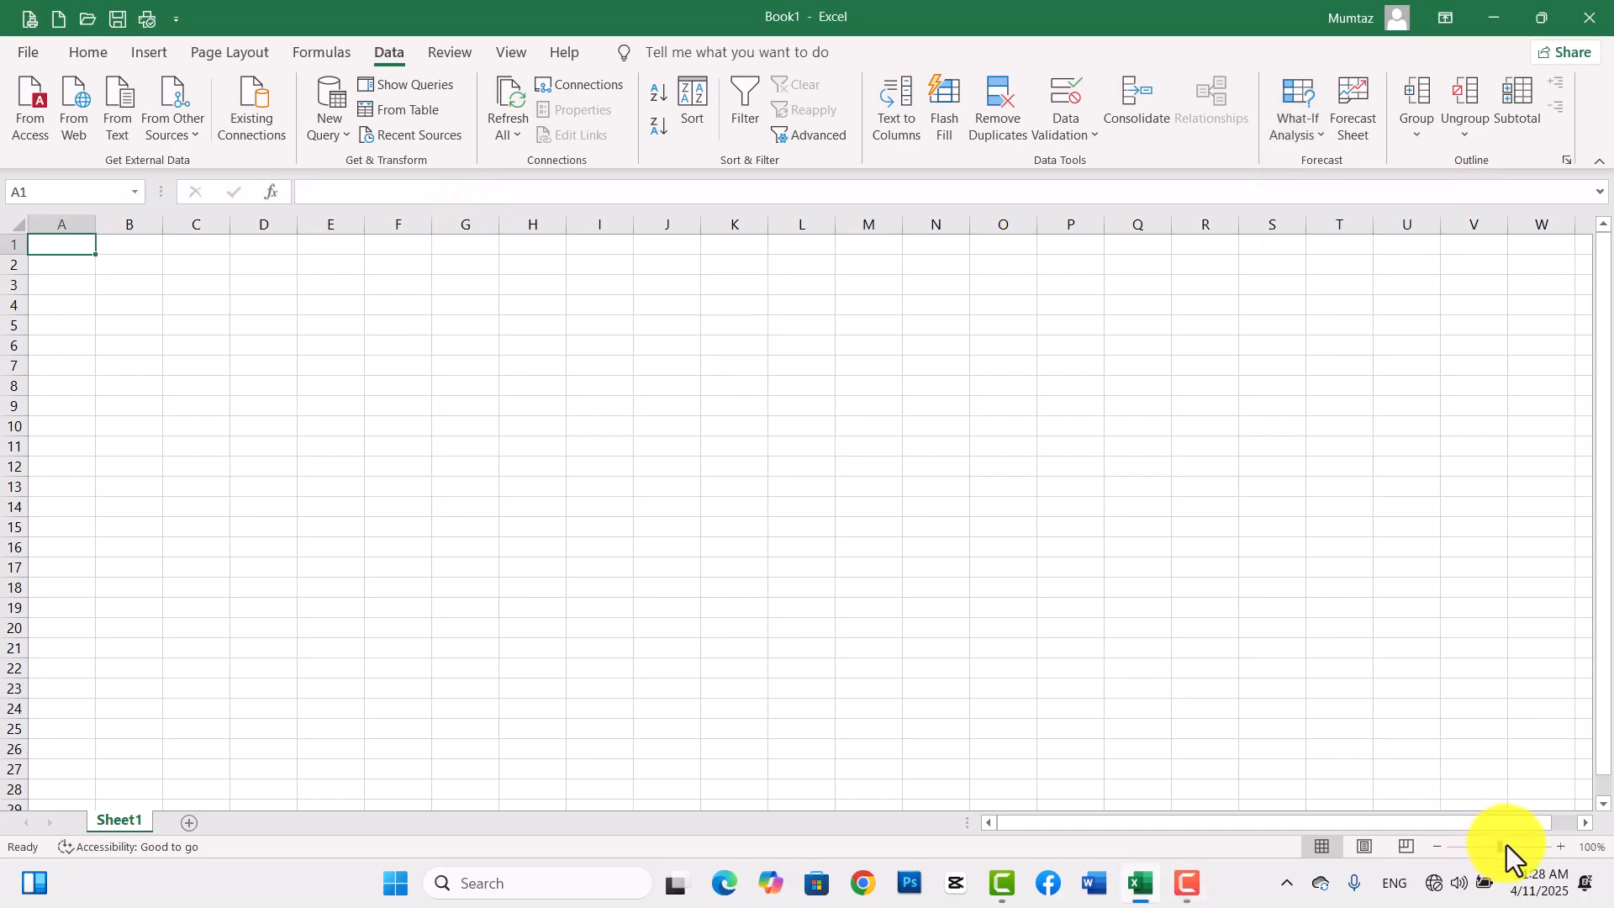
# Enter the label Emp:Salary in cell A1 and widen column A to fit it.
pyautogui.moveTo(1501, 846); pyautogui.dragTo(1507, 847)
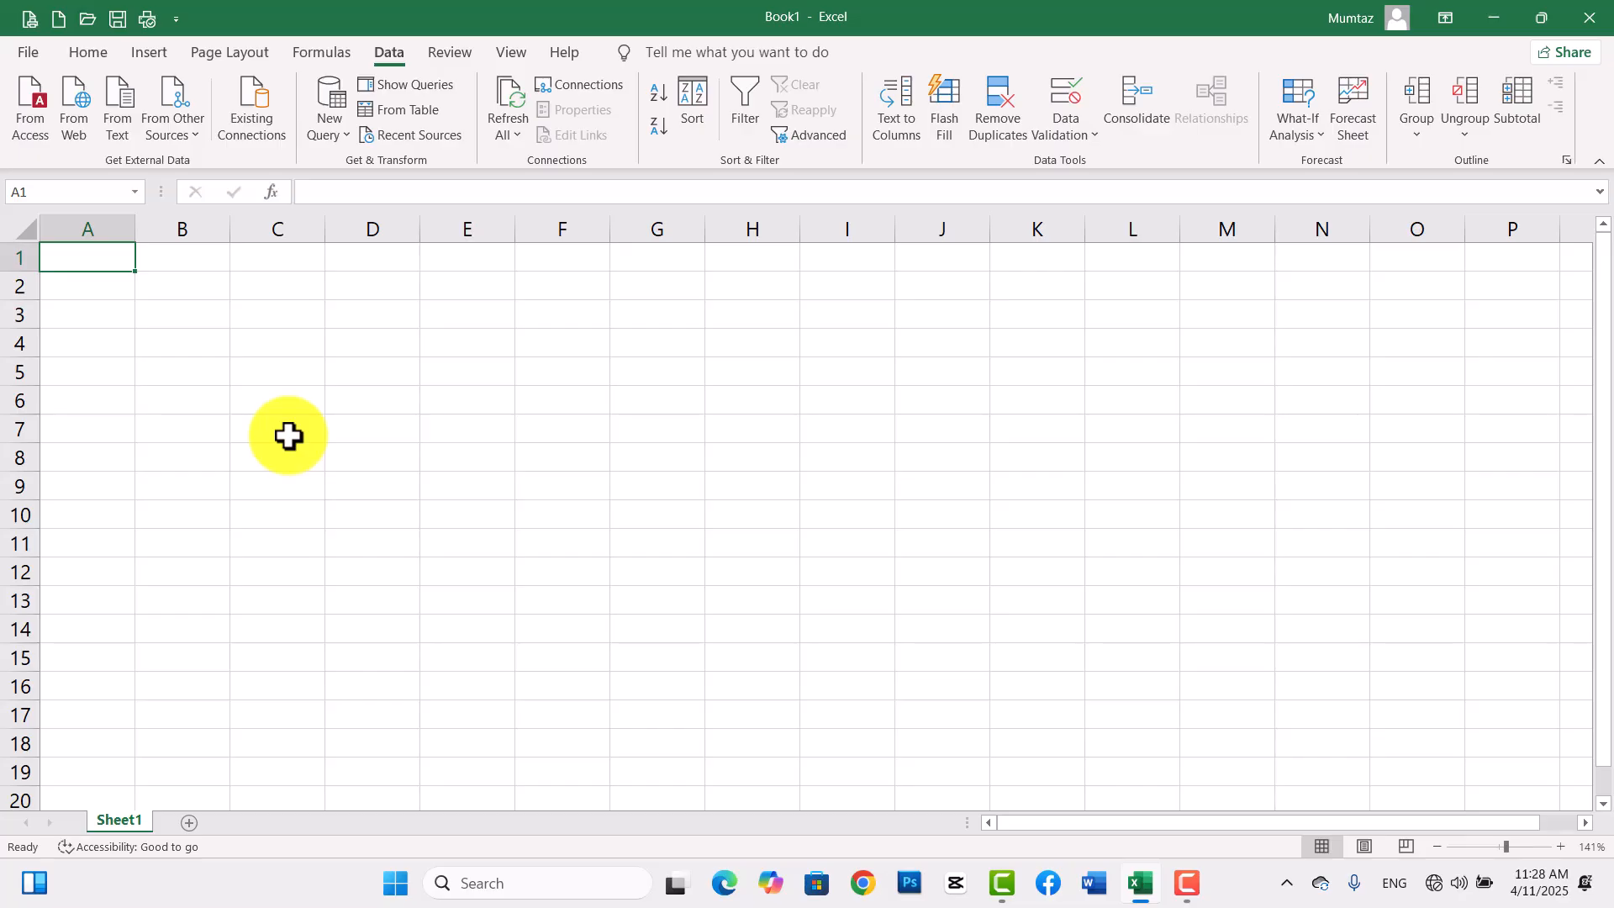
pyautogui.write('Em')
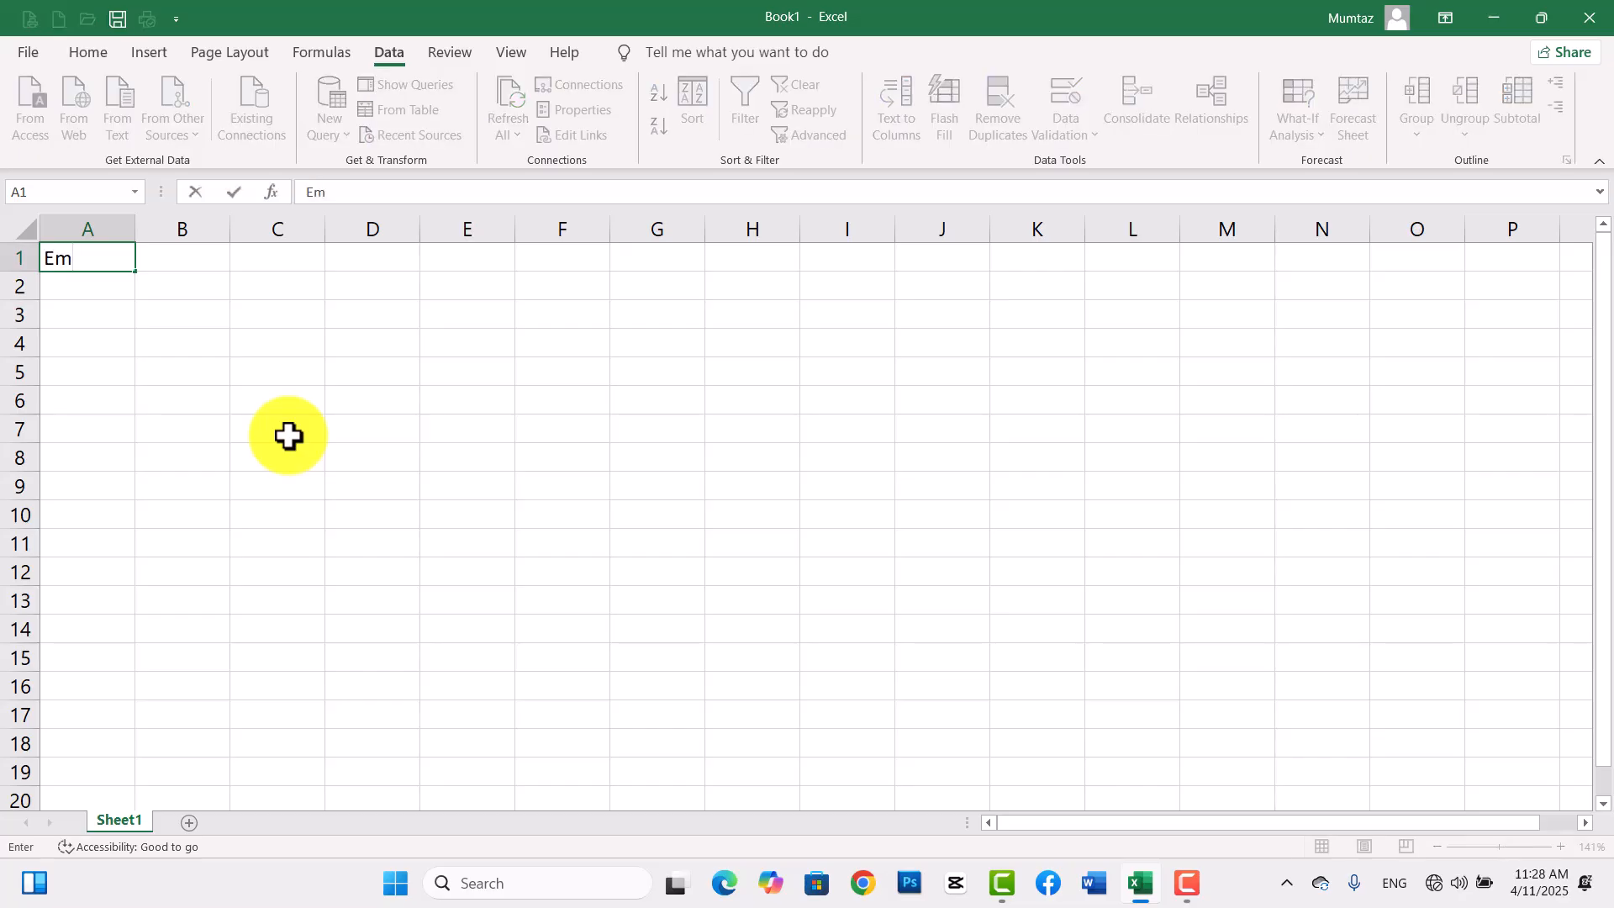
pyautogui.write('p:Salary')
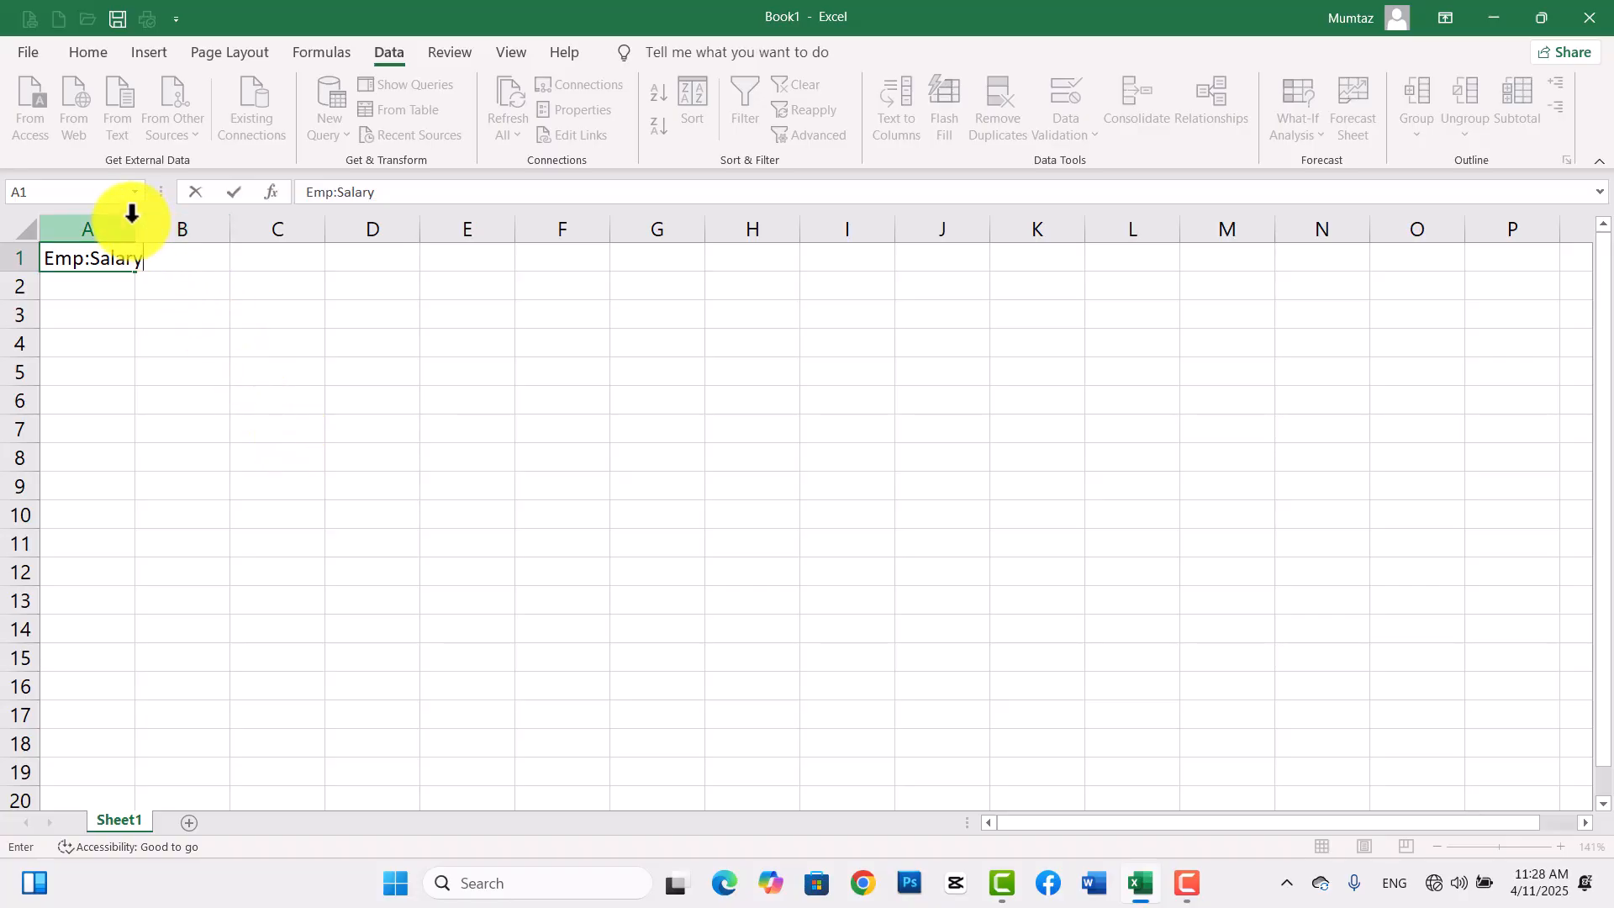
pyautogui.click(176, 288)
pyautogui.click(119, 255)
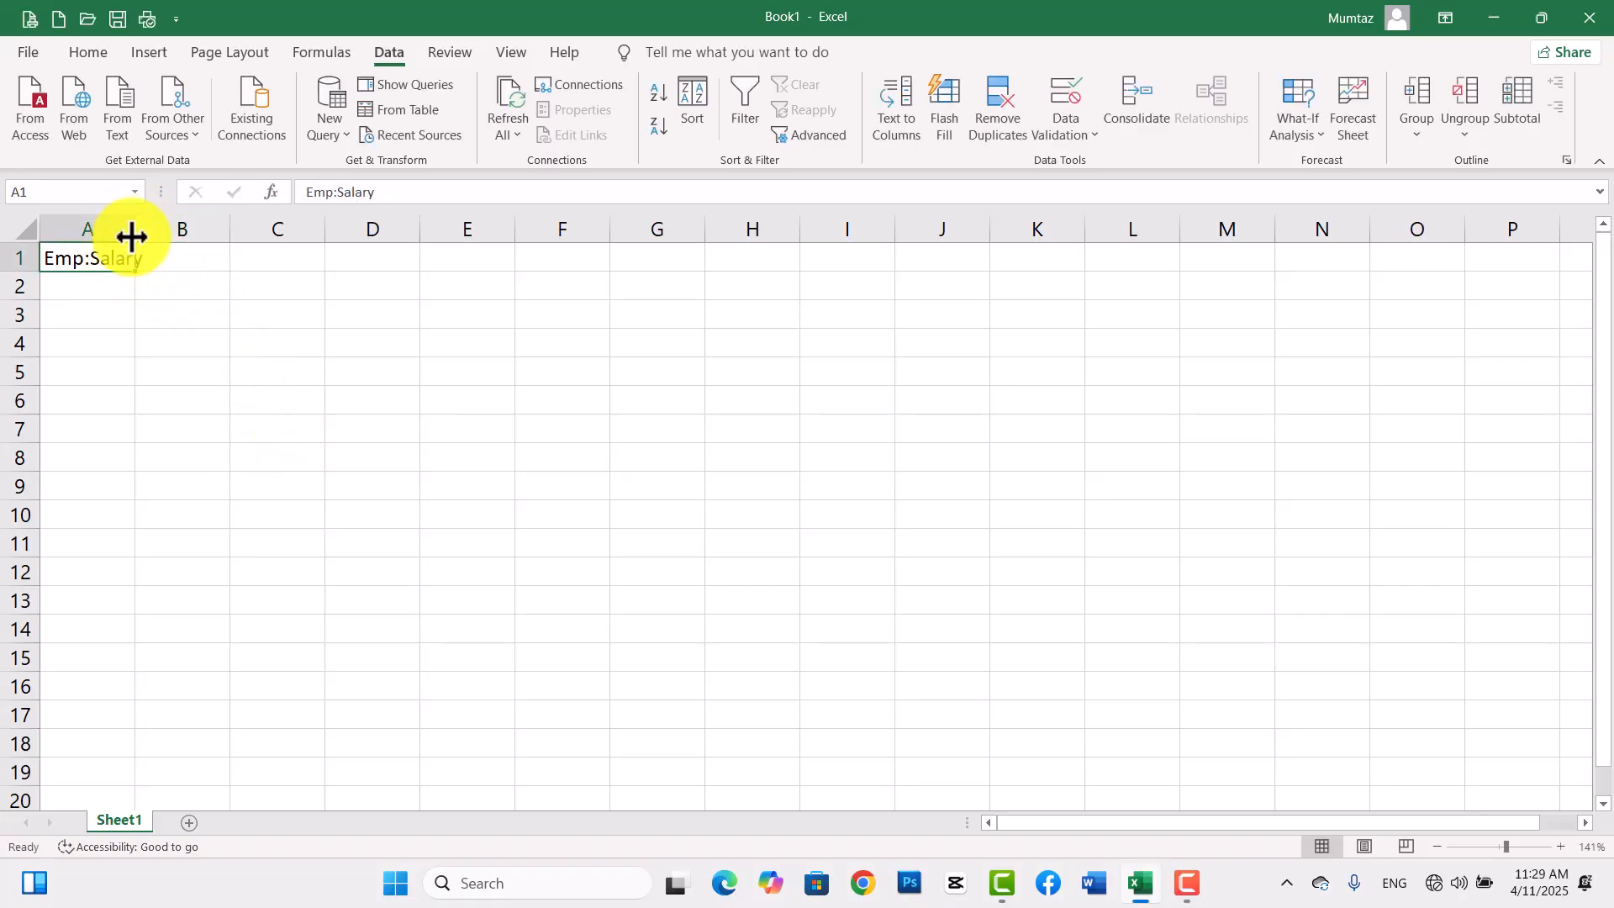
pyautogui.moveTo(130, 236); pyautogui.dragTo(182, 239)
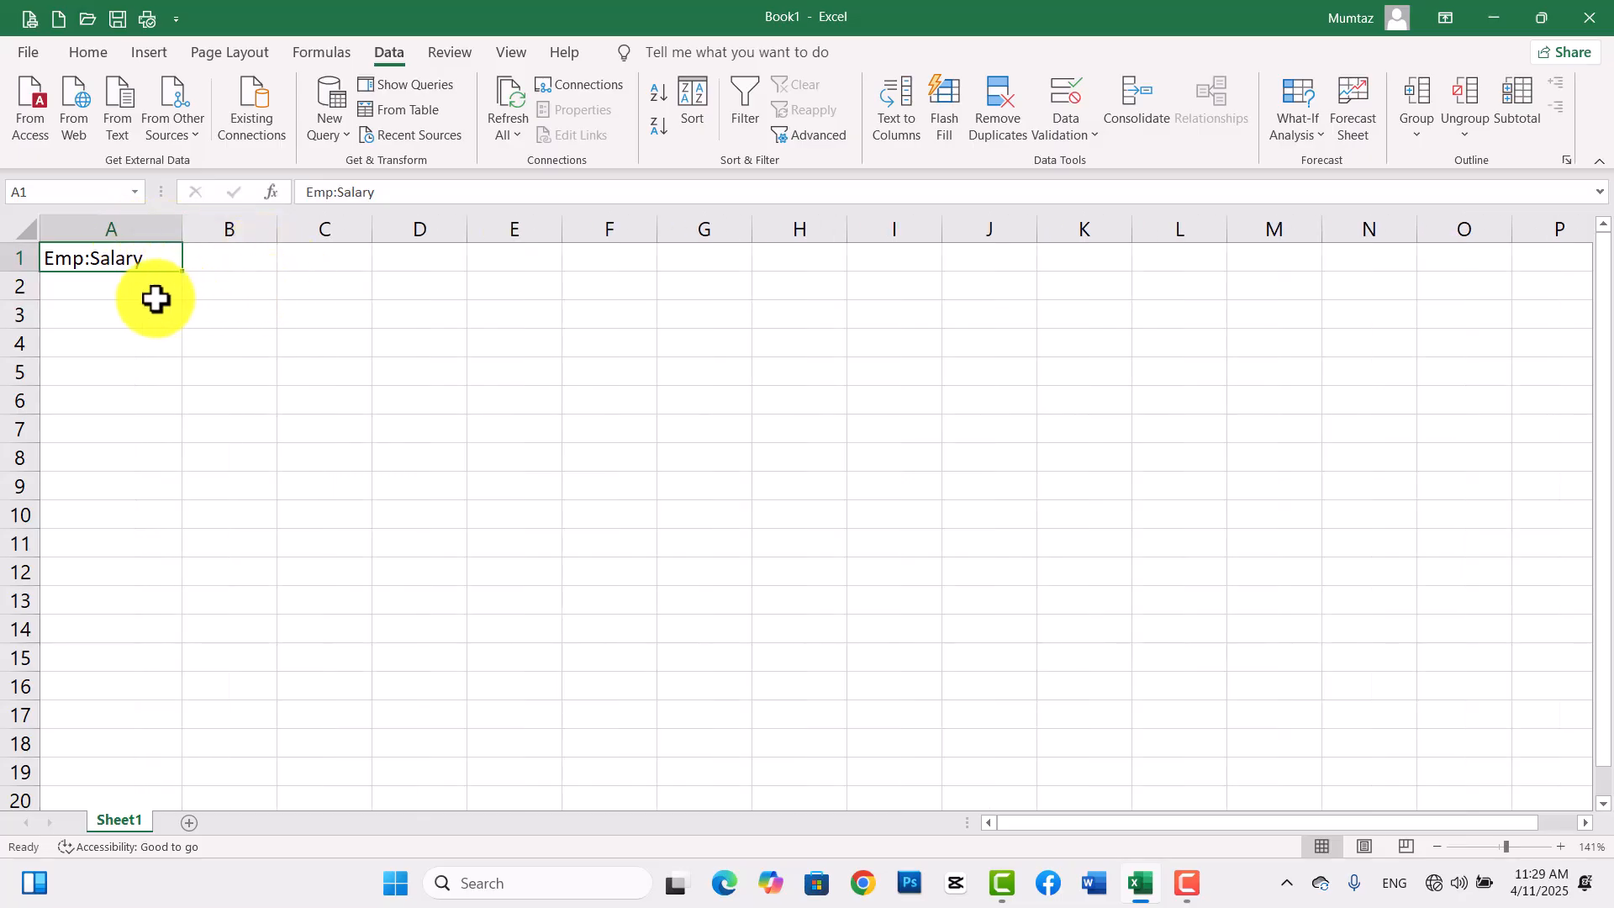
# Enter the expense labels Food in cell A3 and Electricity in cell A5.
pyautogui.click(120, 310)
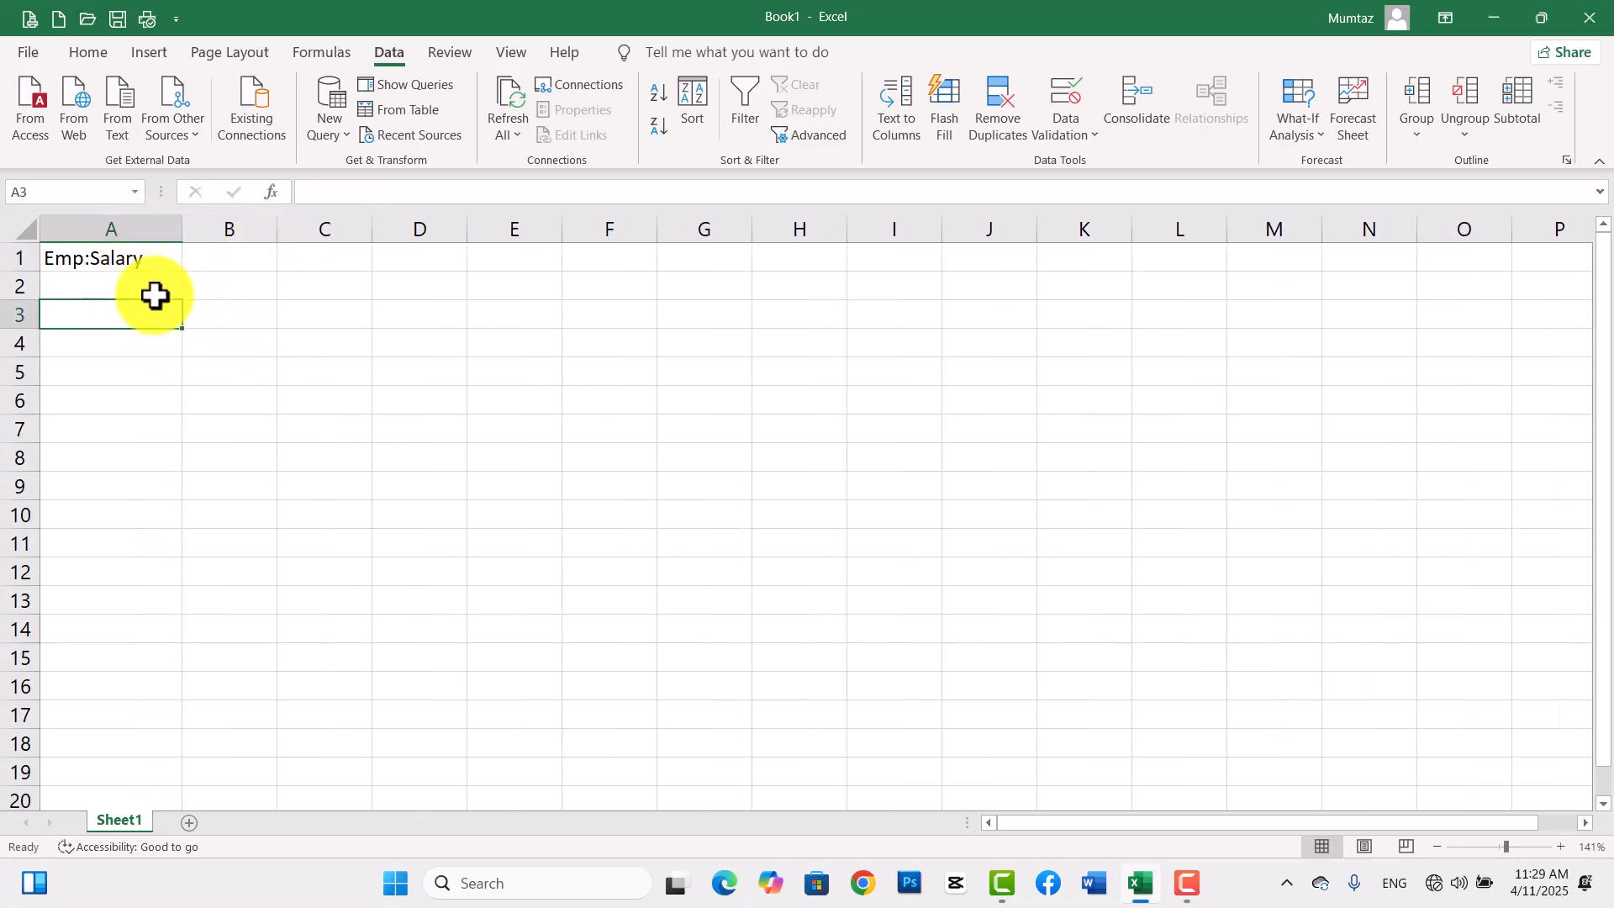
pyautogui.click(126, 285)
pyautogui.click(125, 318)
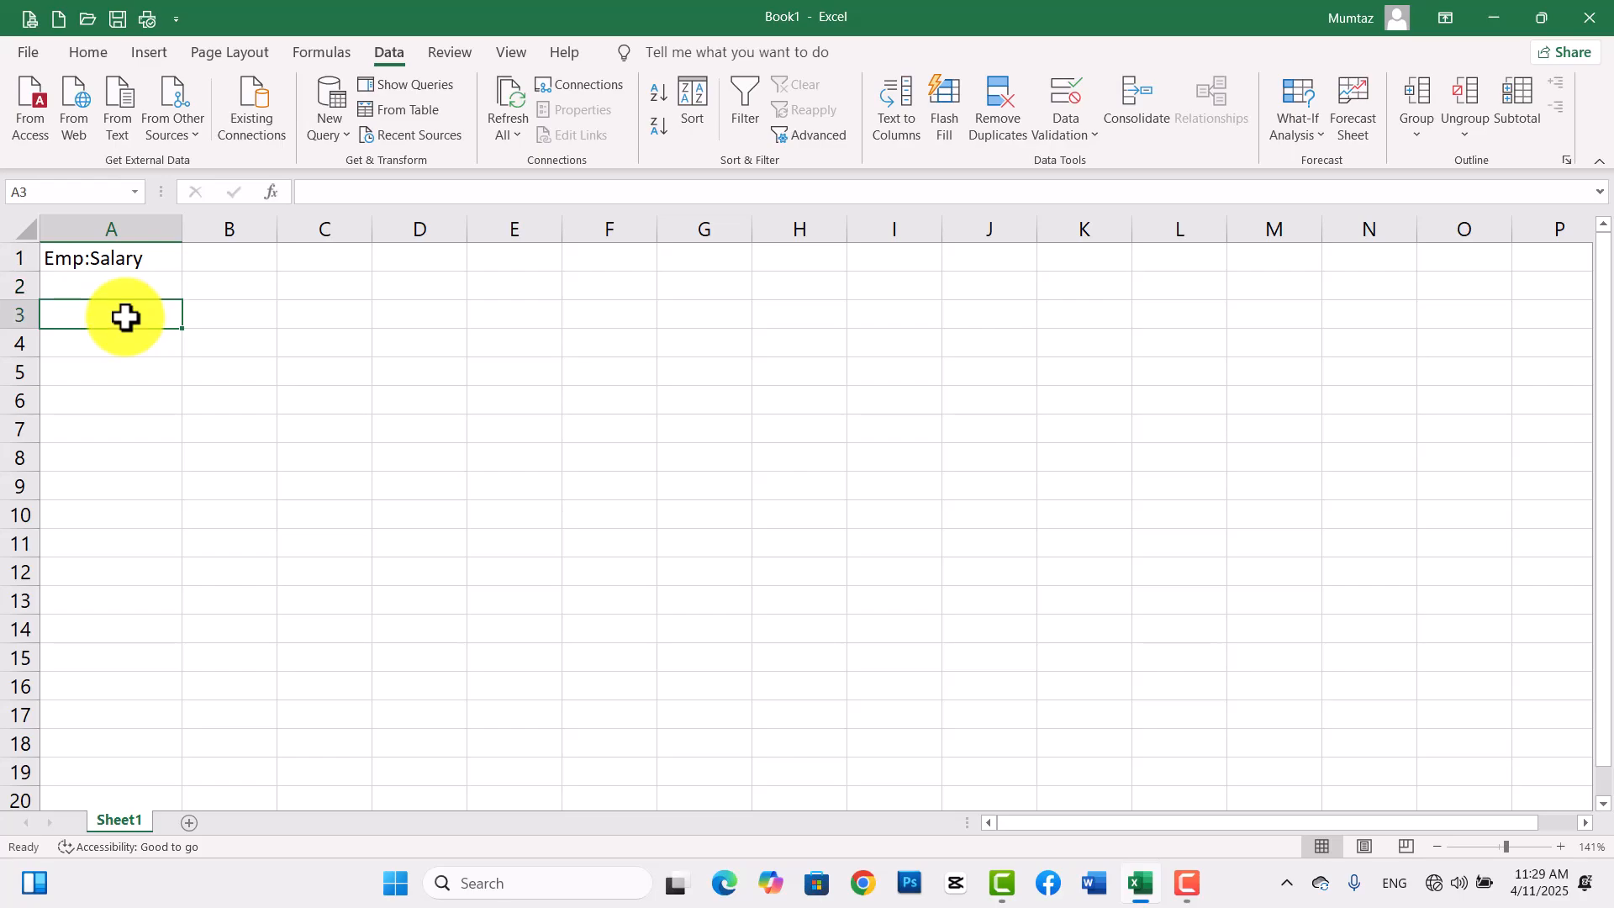
pyautogui.write('Food')
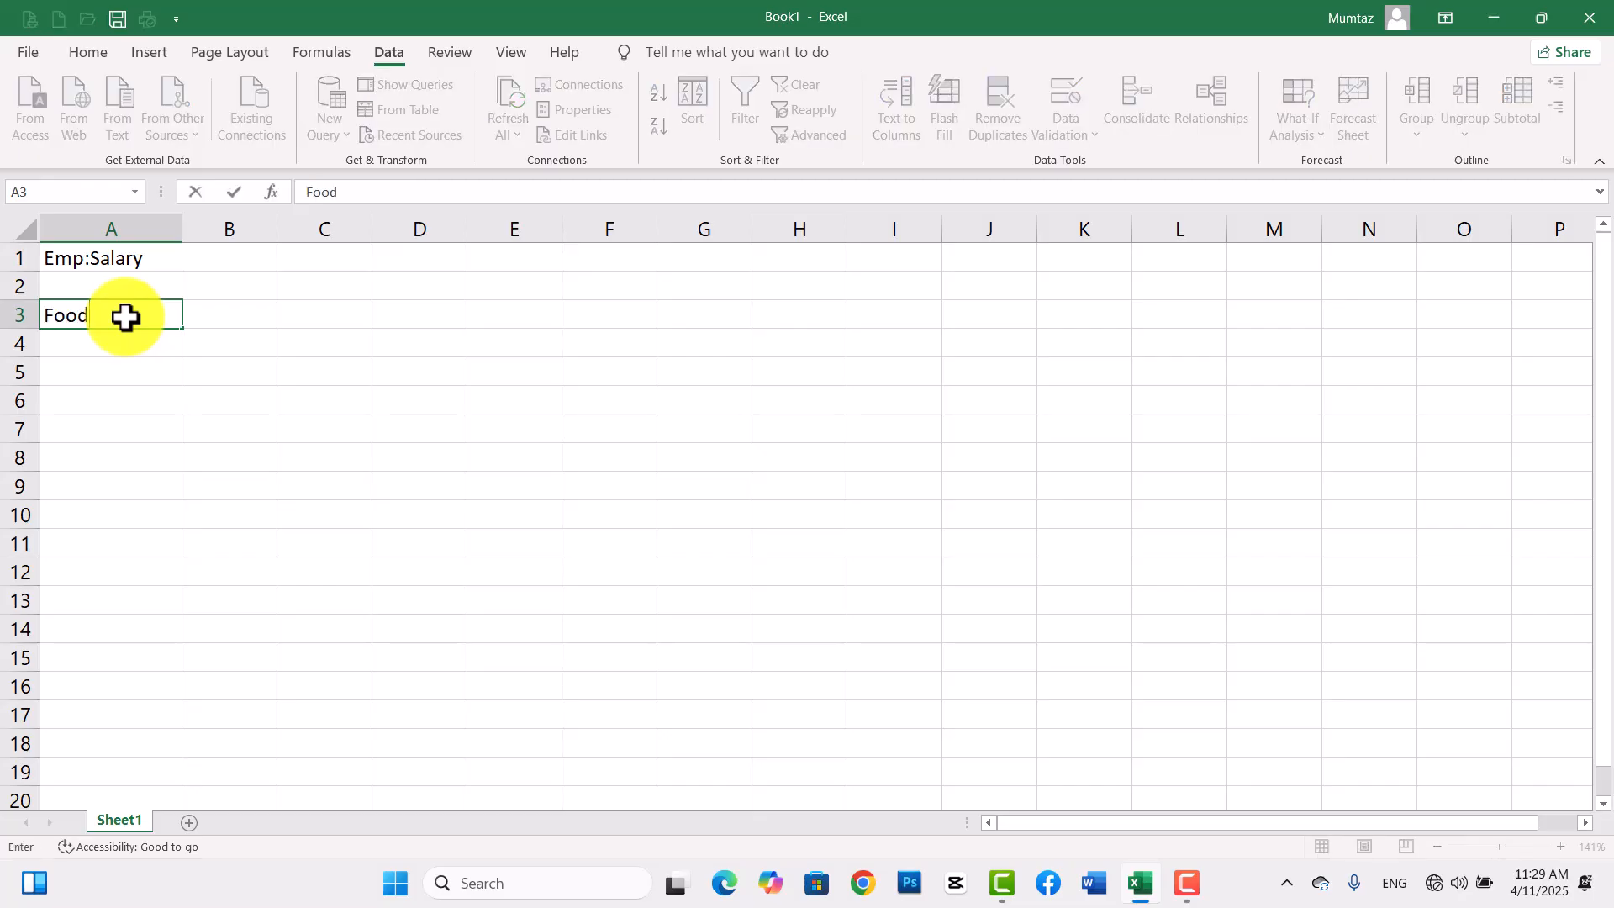
pyautogui.press('Return')
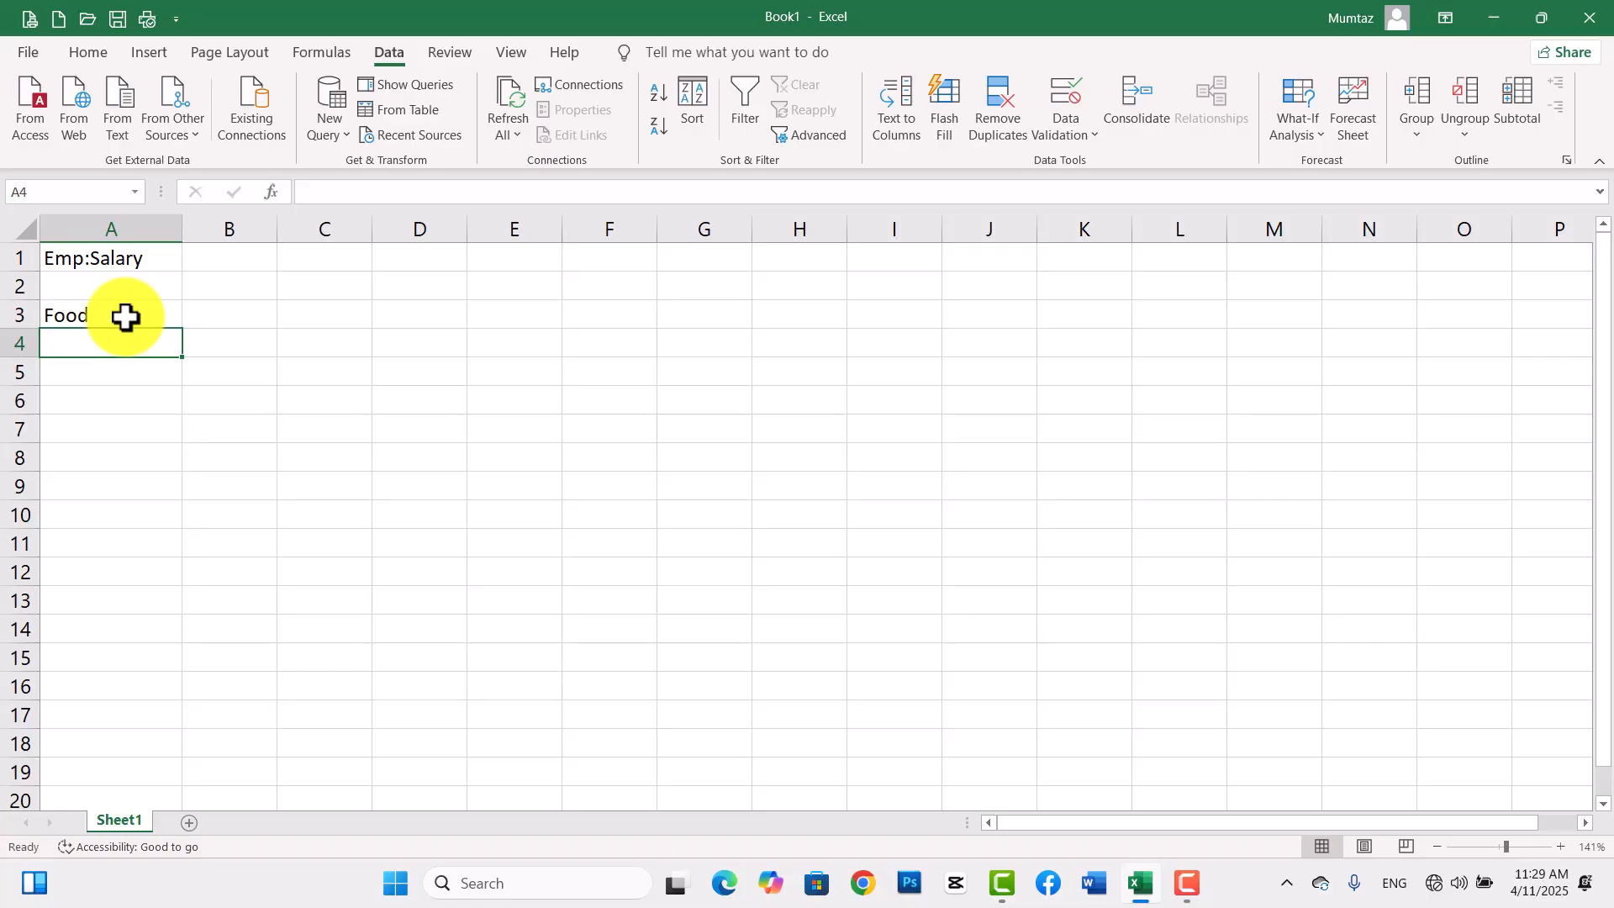
pyautogui.press('Return')
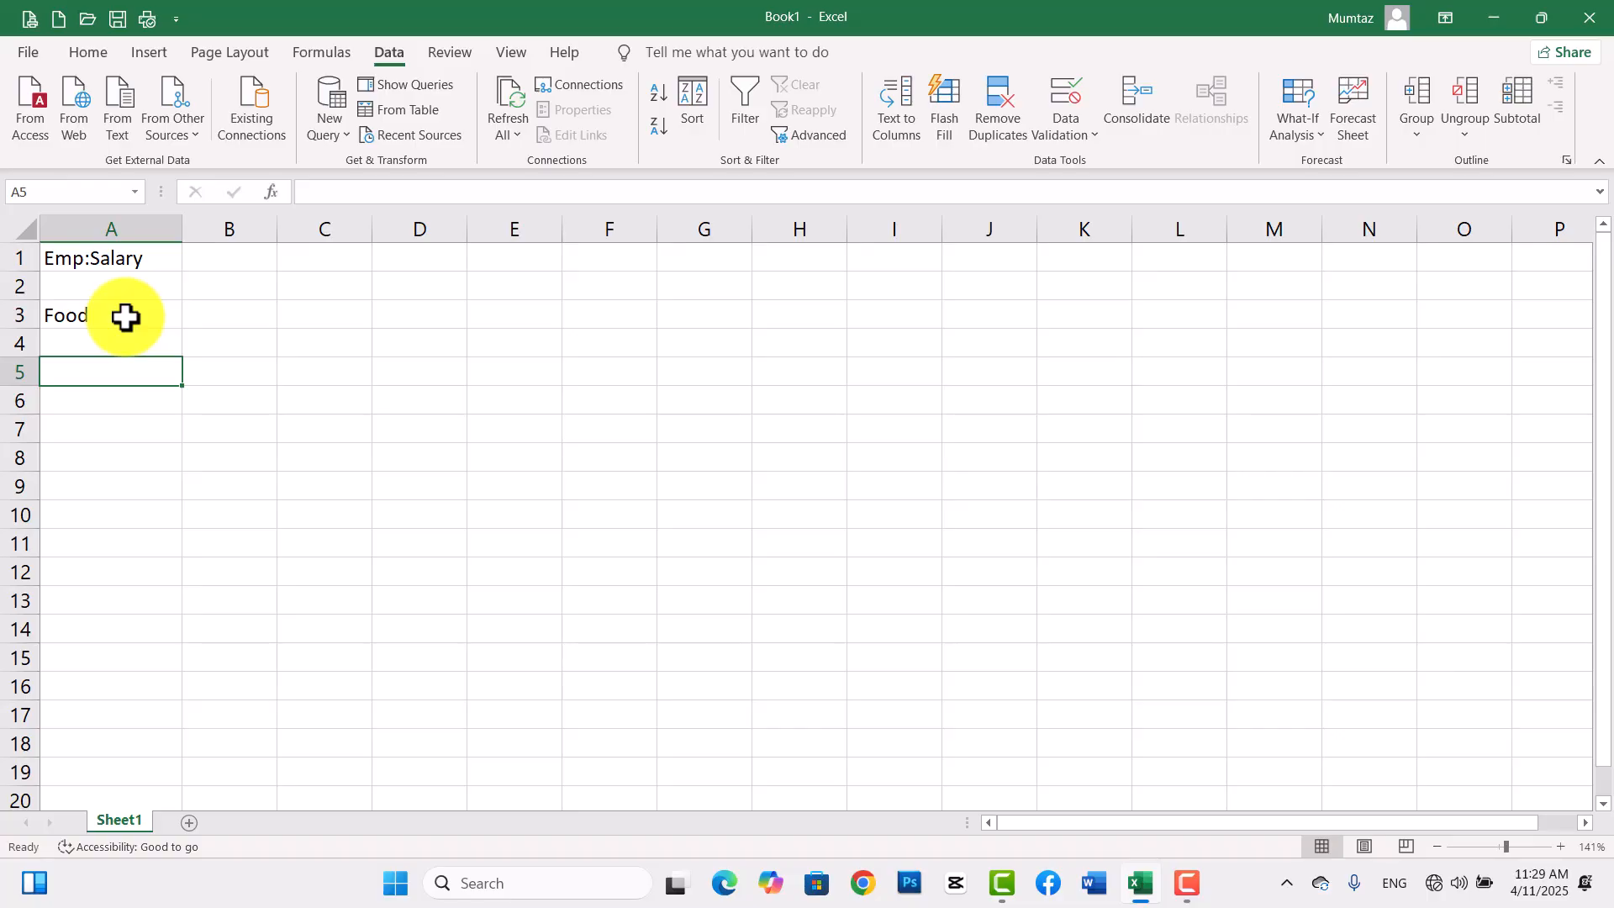
pyautogui.write('Electr')
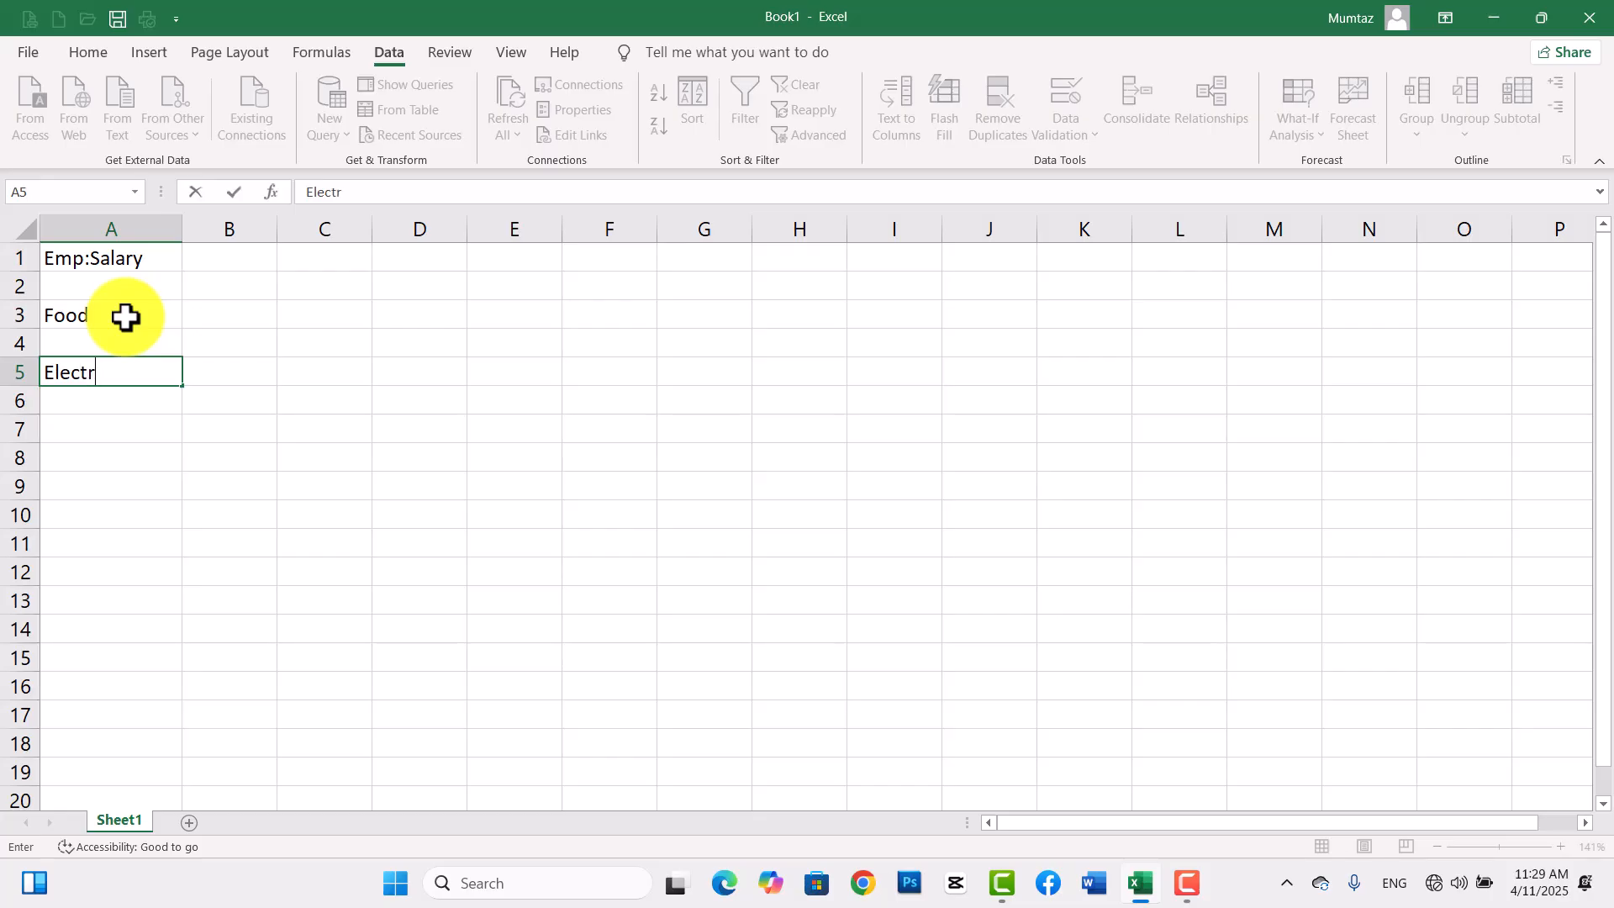
pyautogui.write('icity')
pyautogui.press('Return')
pyautogui.press('Return')
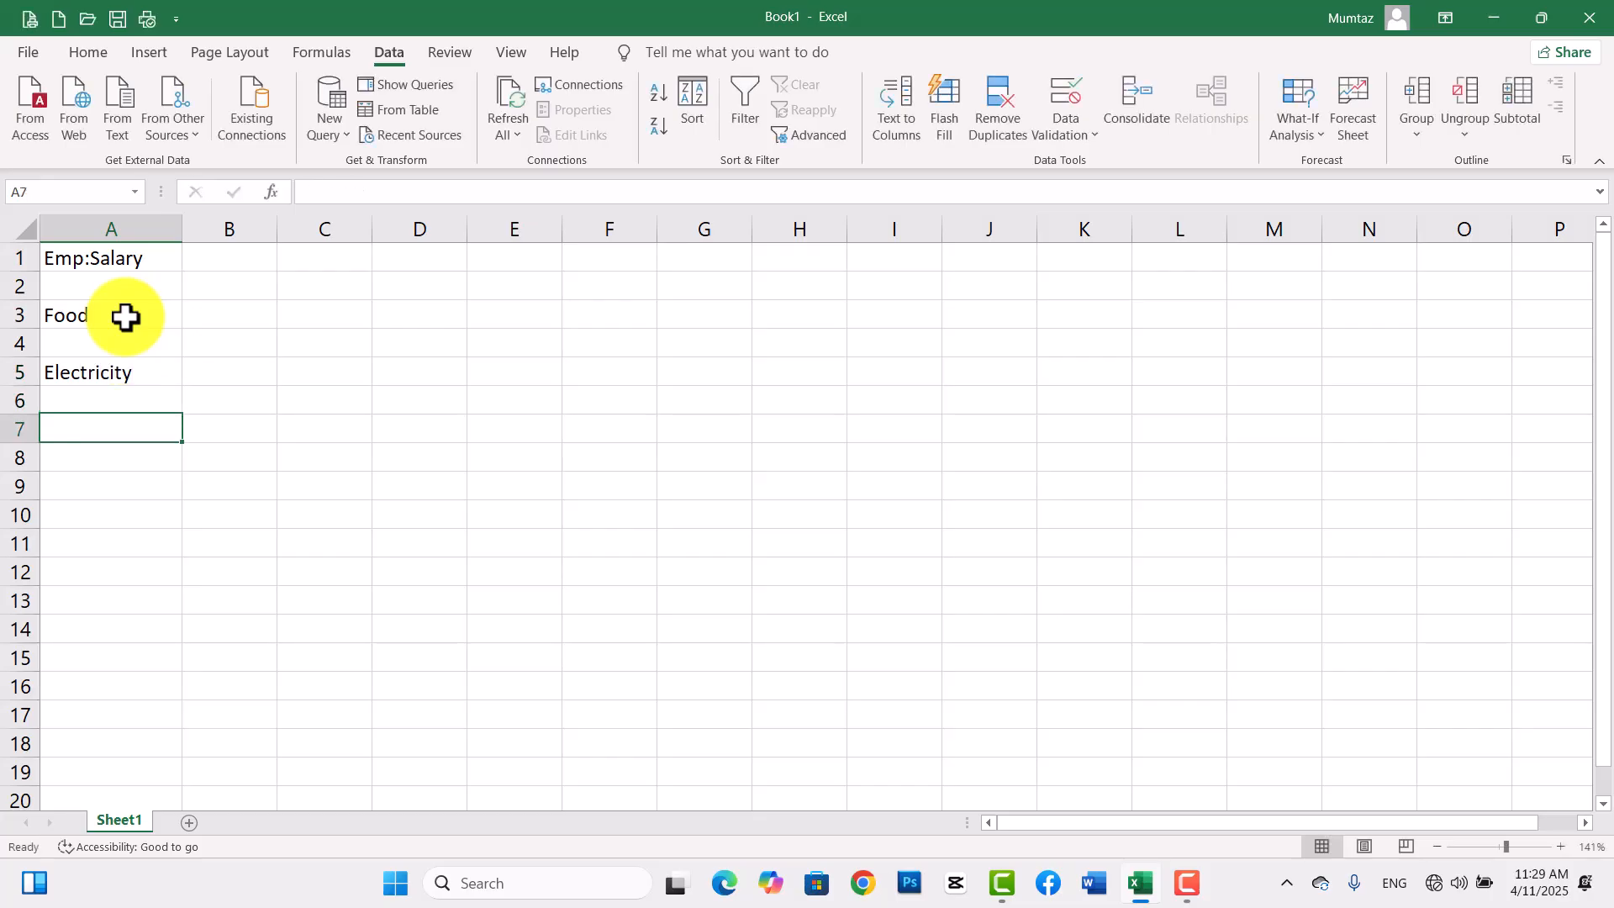
# Add the expense labels Oil in cell A7 and Rent in cell A9.
pyautogui.write('Oil')
pyautogui.press('Return')
pyautogui.press('Return')
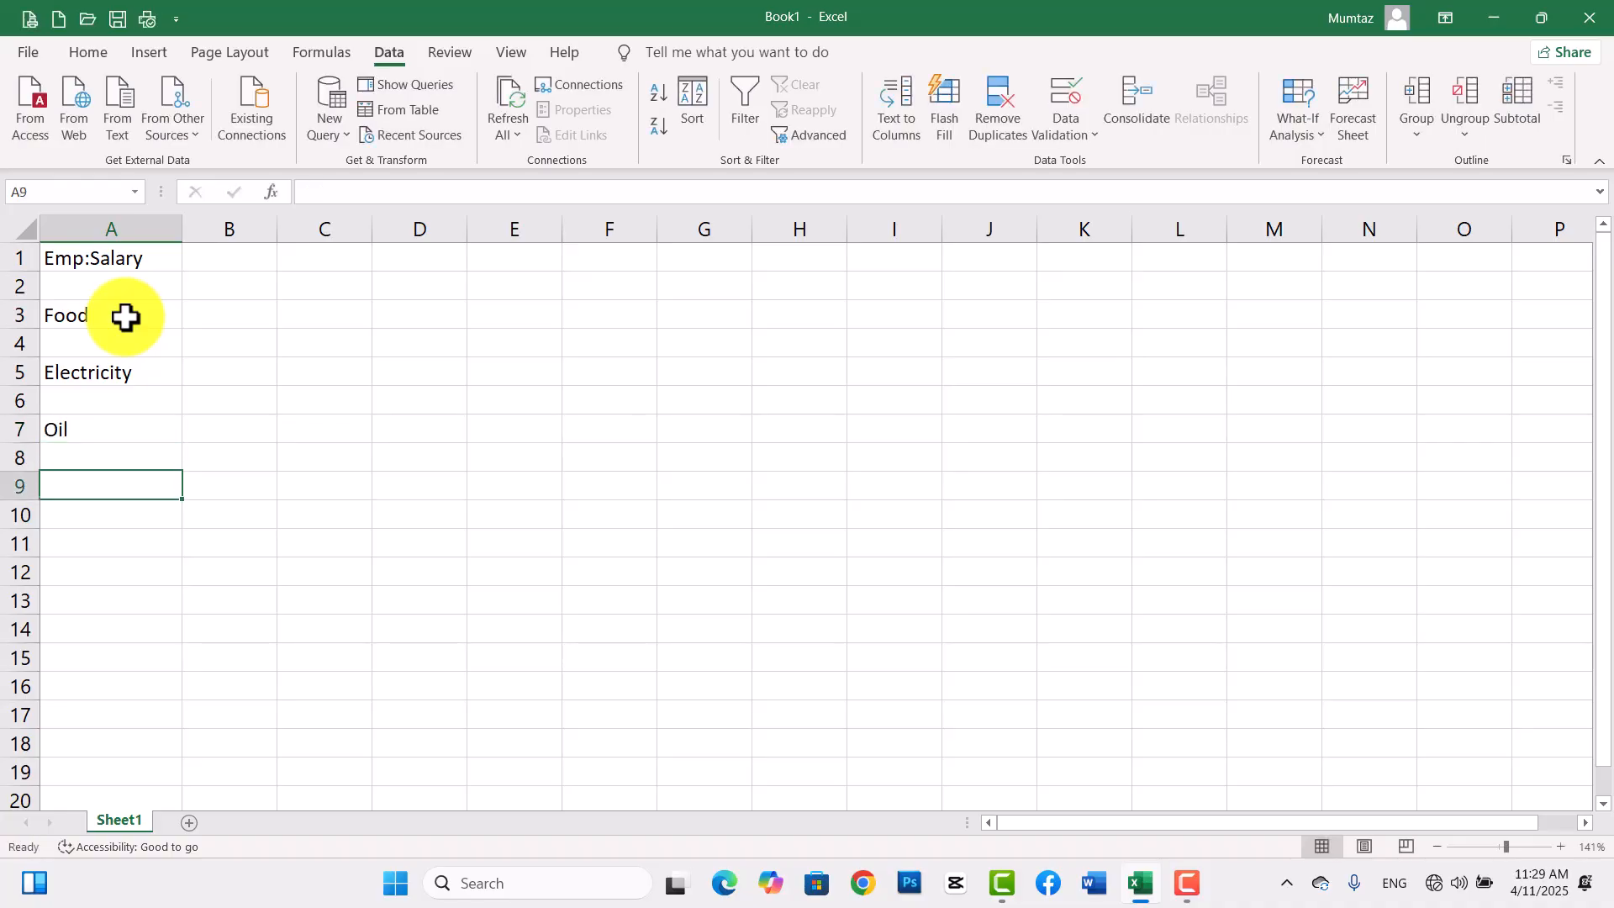
pyautogui.write('Rent')
pyautogui.press('Return')
pyautogui.press('Return')
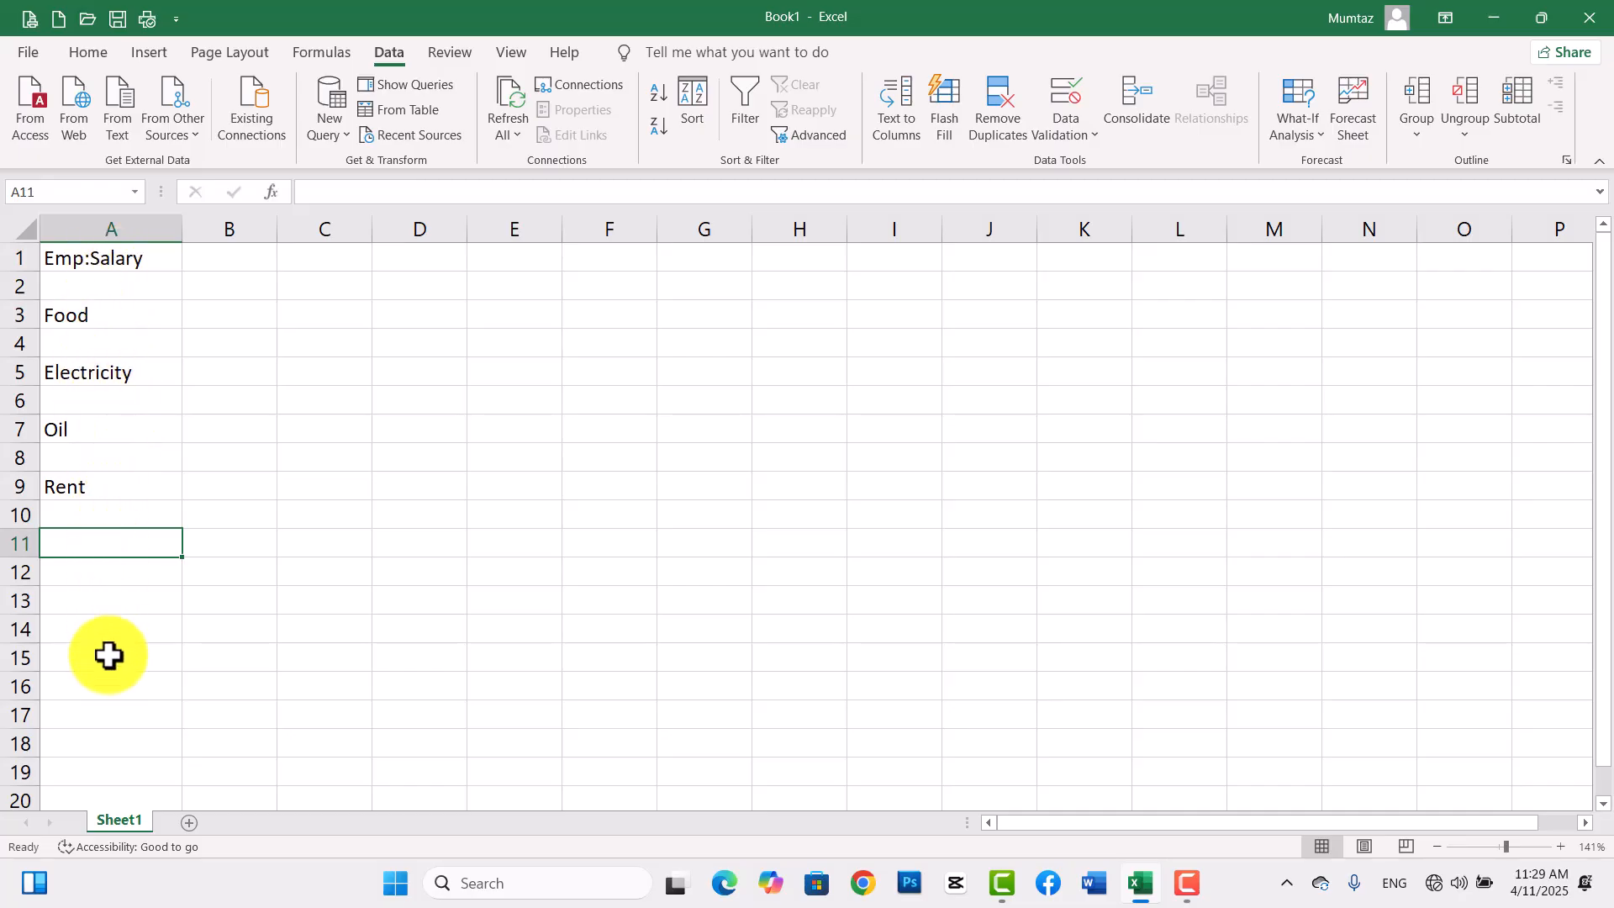
pyautogui.click(103, 287)
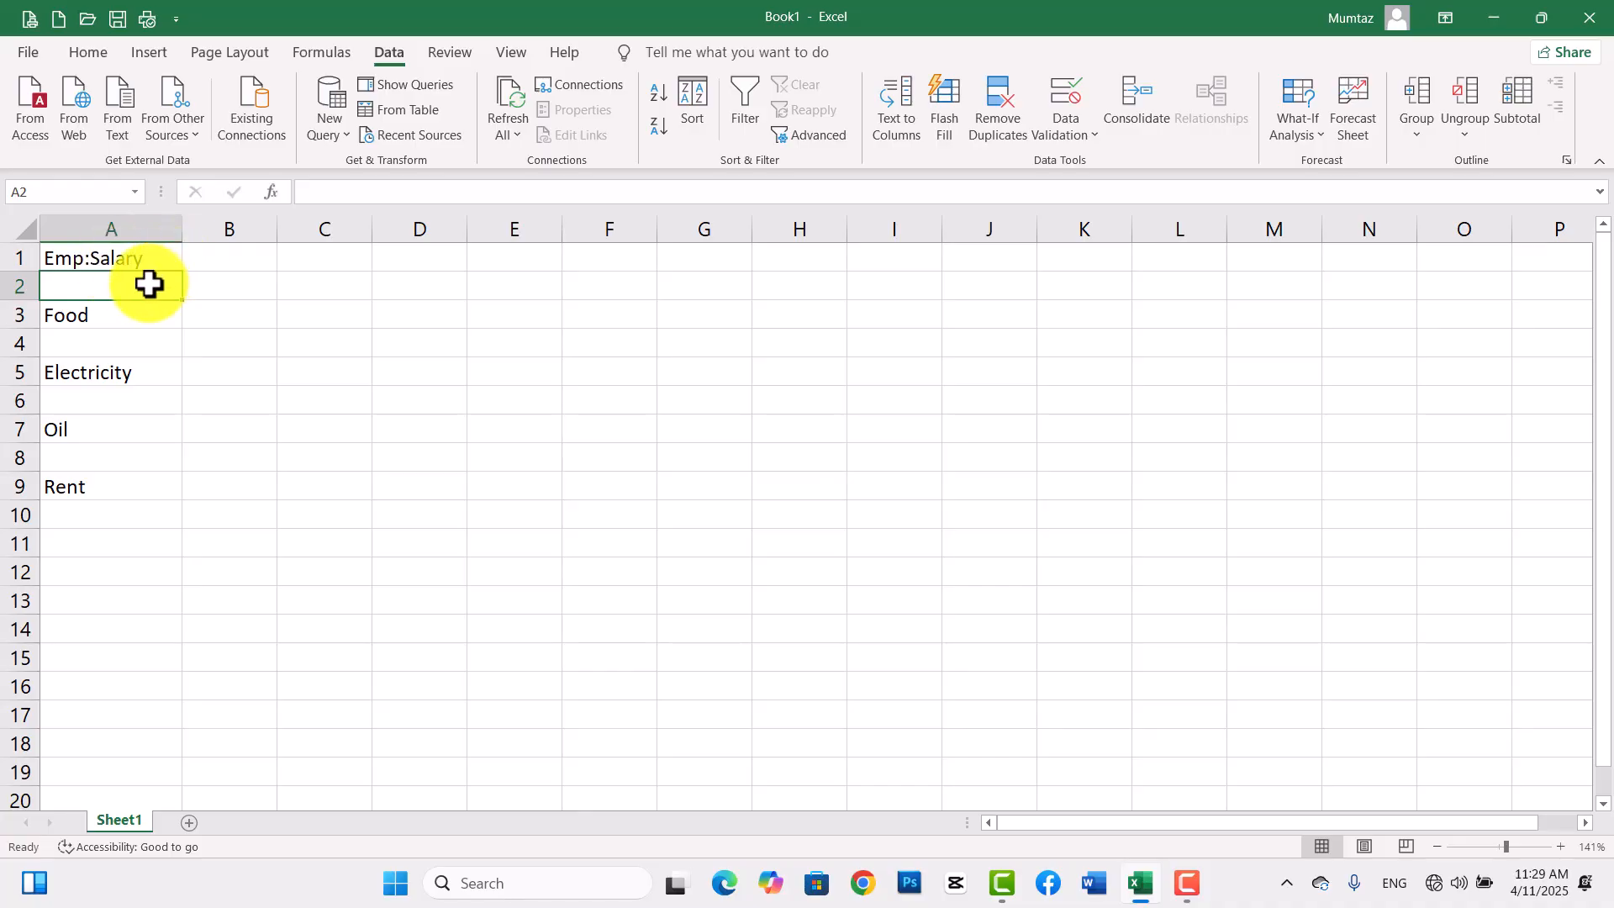
pyautogui.click(261, 336)
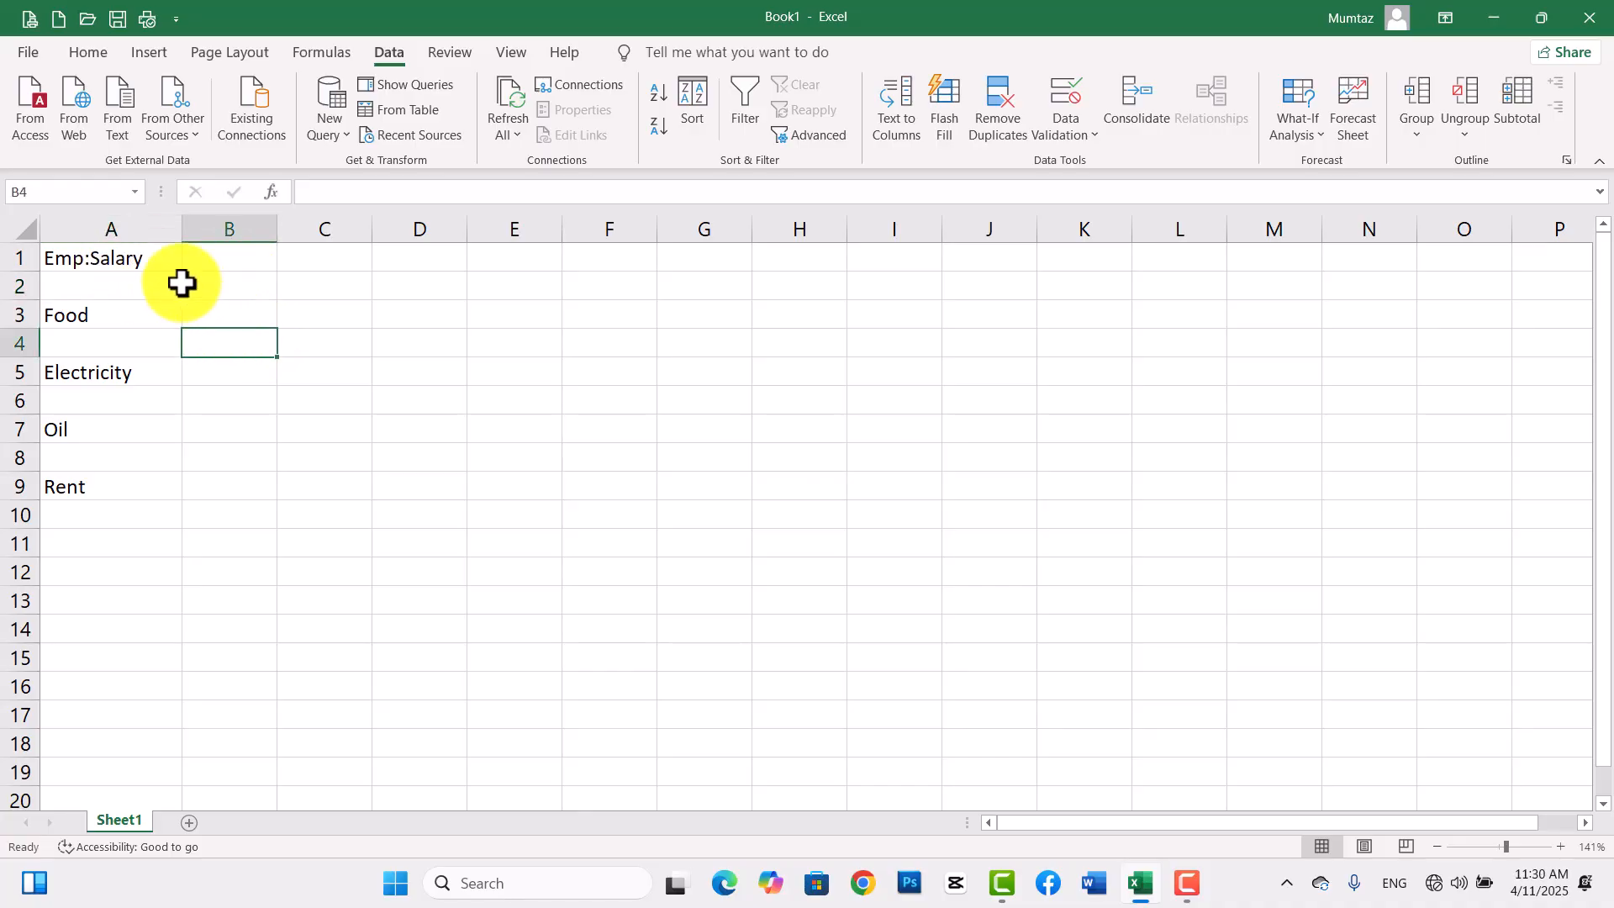
pyautogui.click(146, 261)
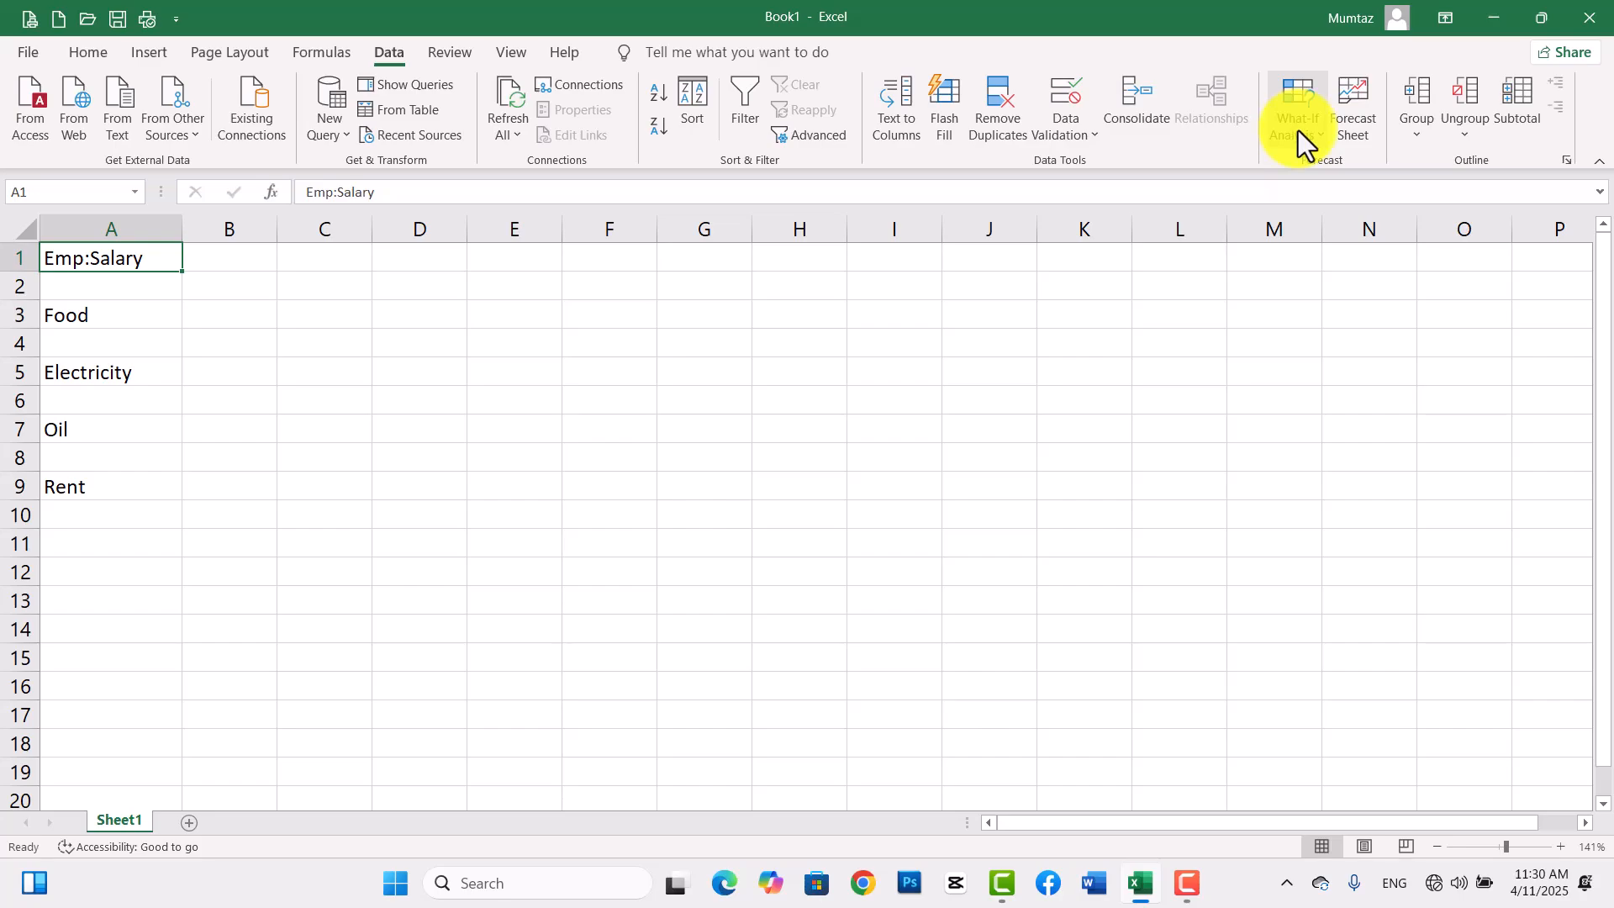
# Create a scenario named Jan in the Scenario Manager with cells A1:A9 as its changing cells.
pyautogui.click(1323, 142)
pyautogui.click(1310, 163)
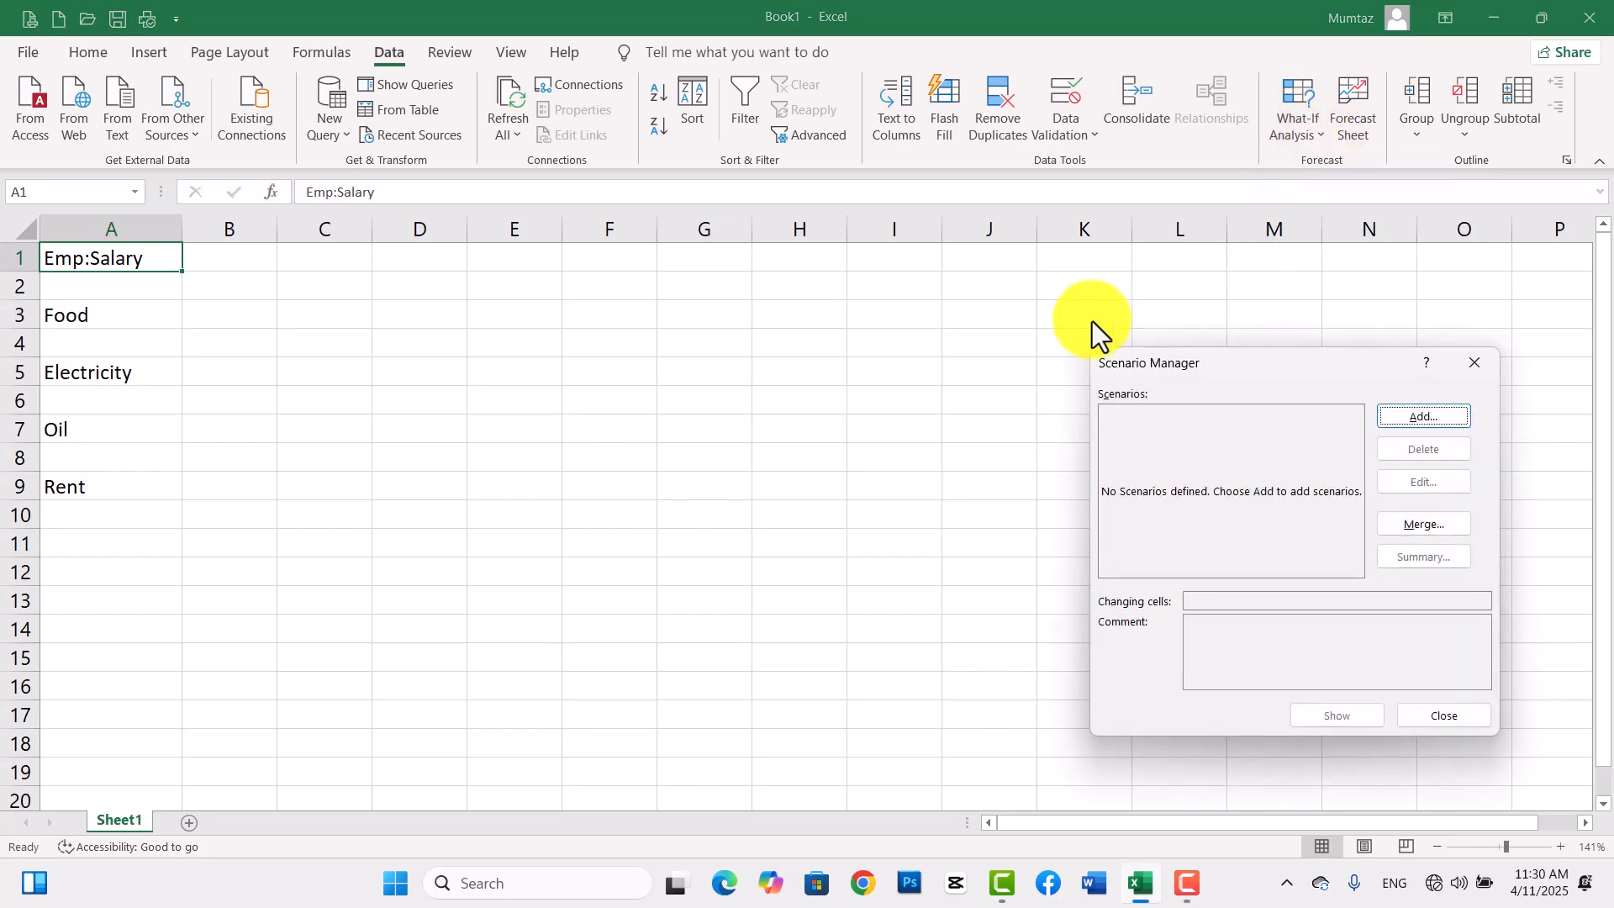
pyautogui.click(1410, 421)
pyautogui.moveTo(1229, 383); pyautogui.dragTo(991, 321)
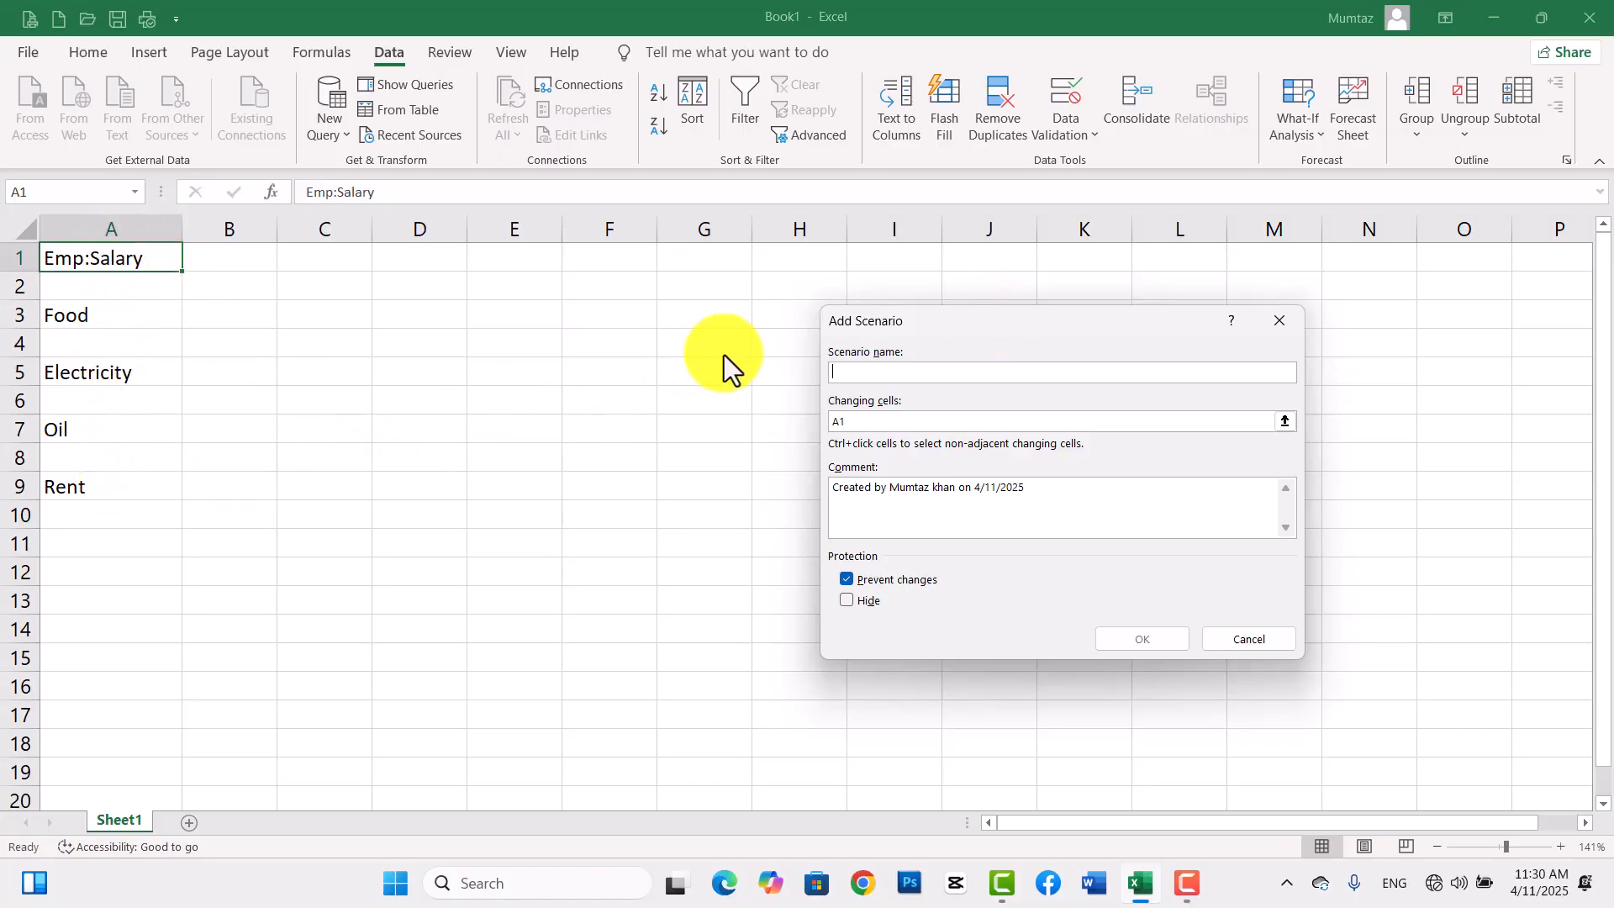
pyautogui.write('Jan')
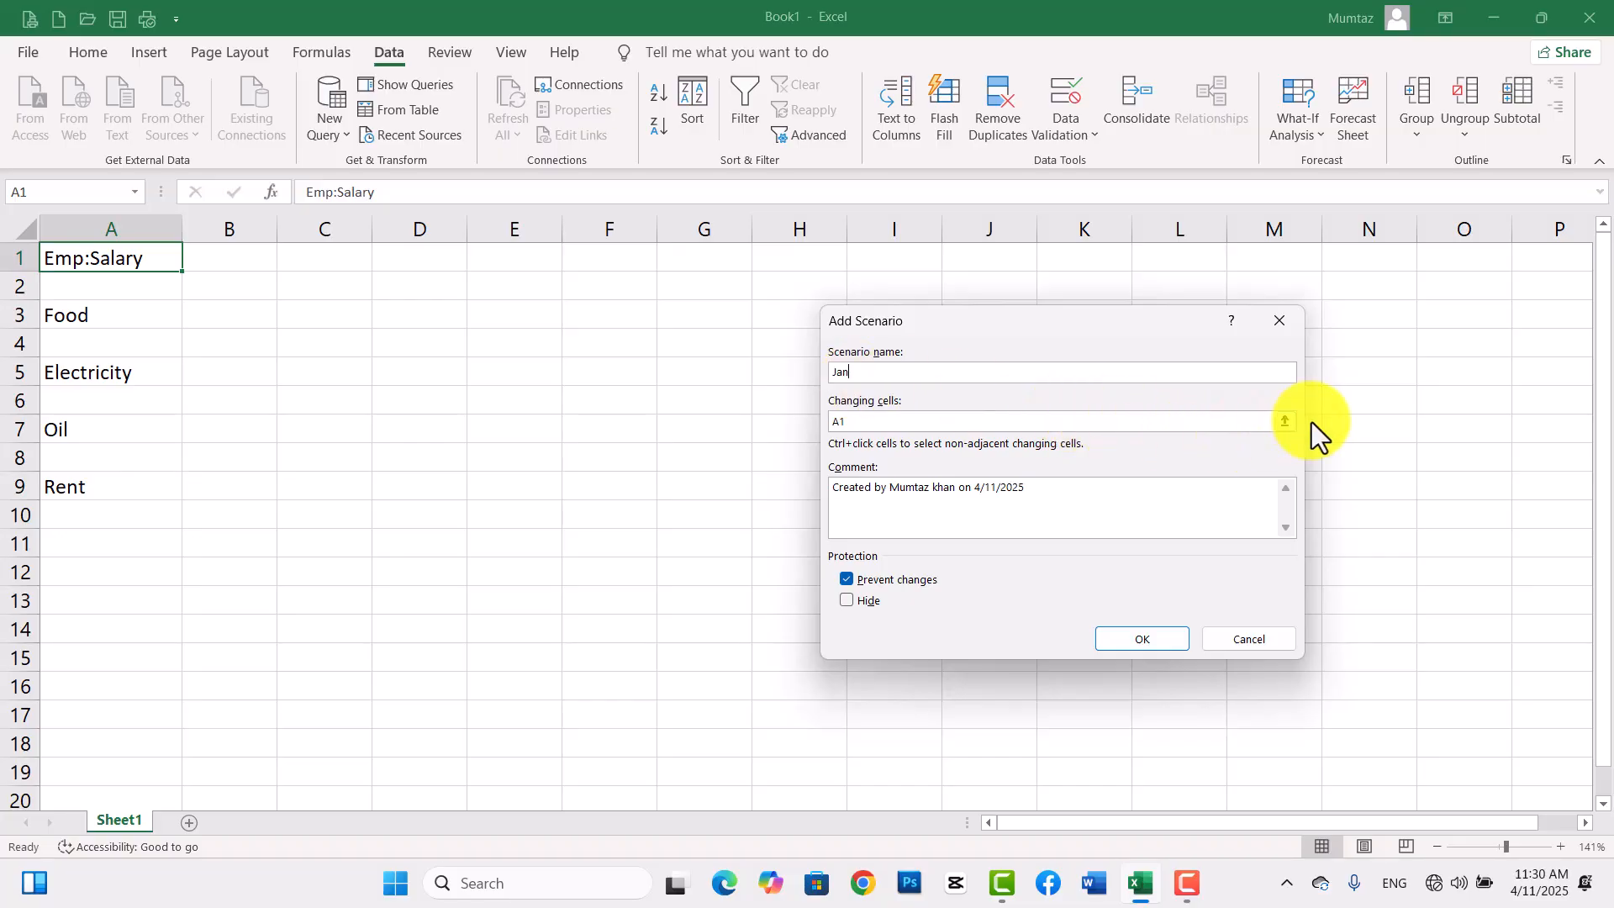
pyautogui.click(1284, 421)
pyautogui.moveTo(144, 261); pyautogui.dragTo(139, 492)
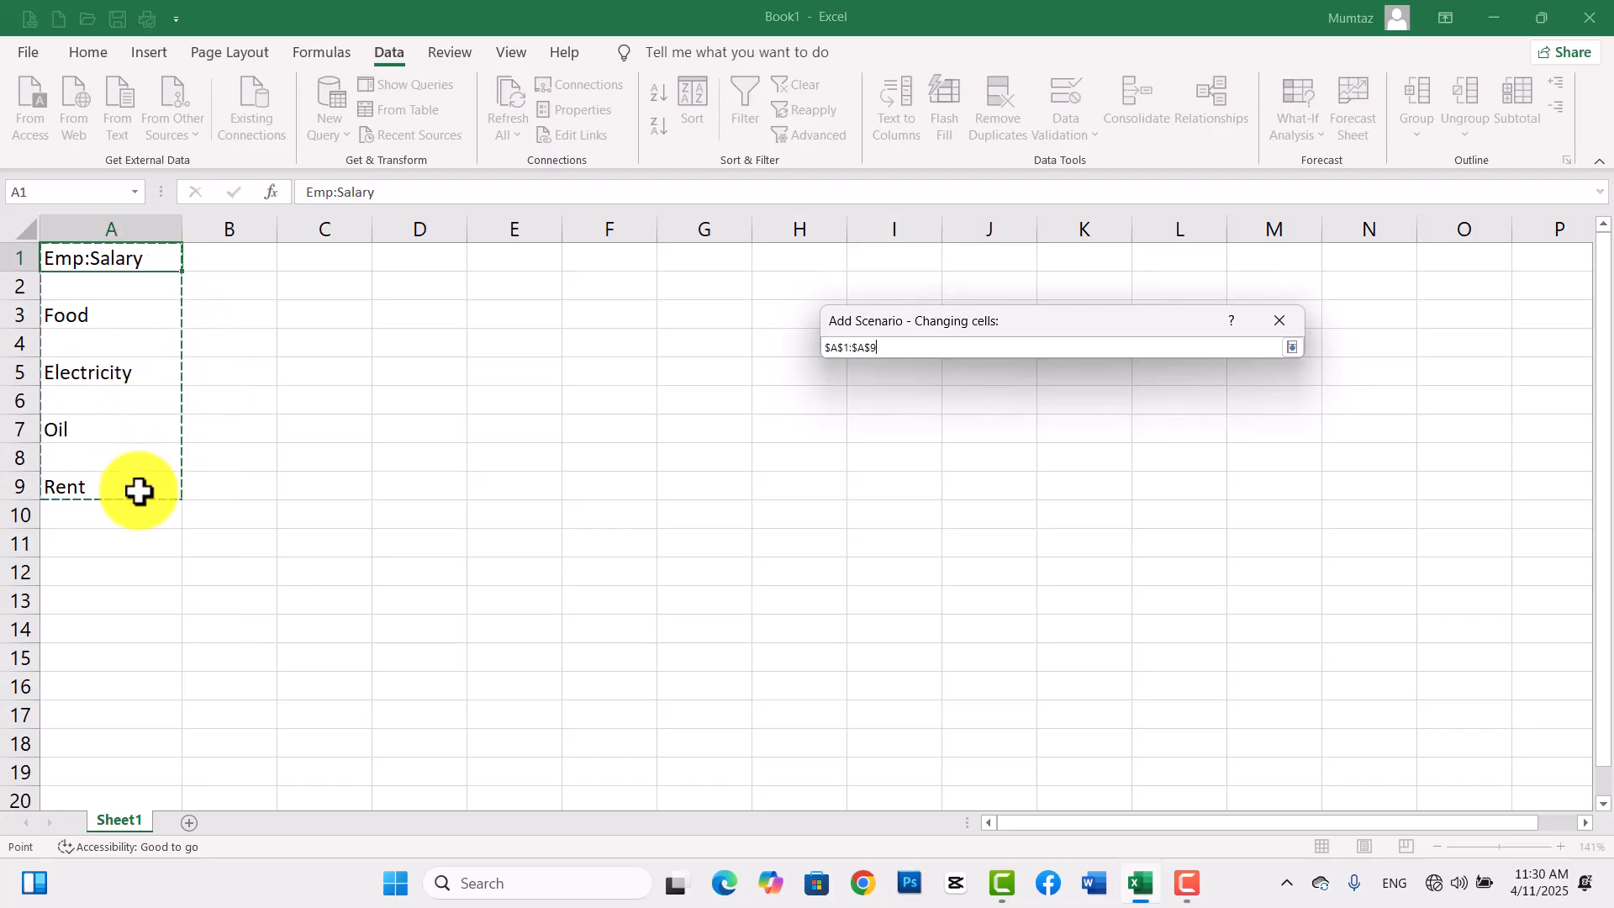
pyautogui.press('Return')
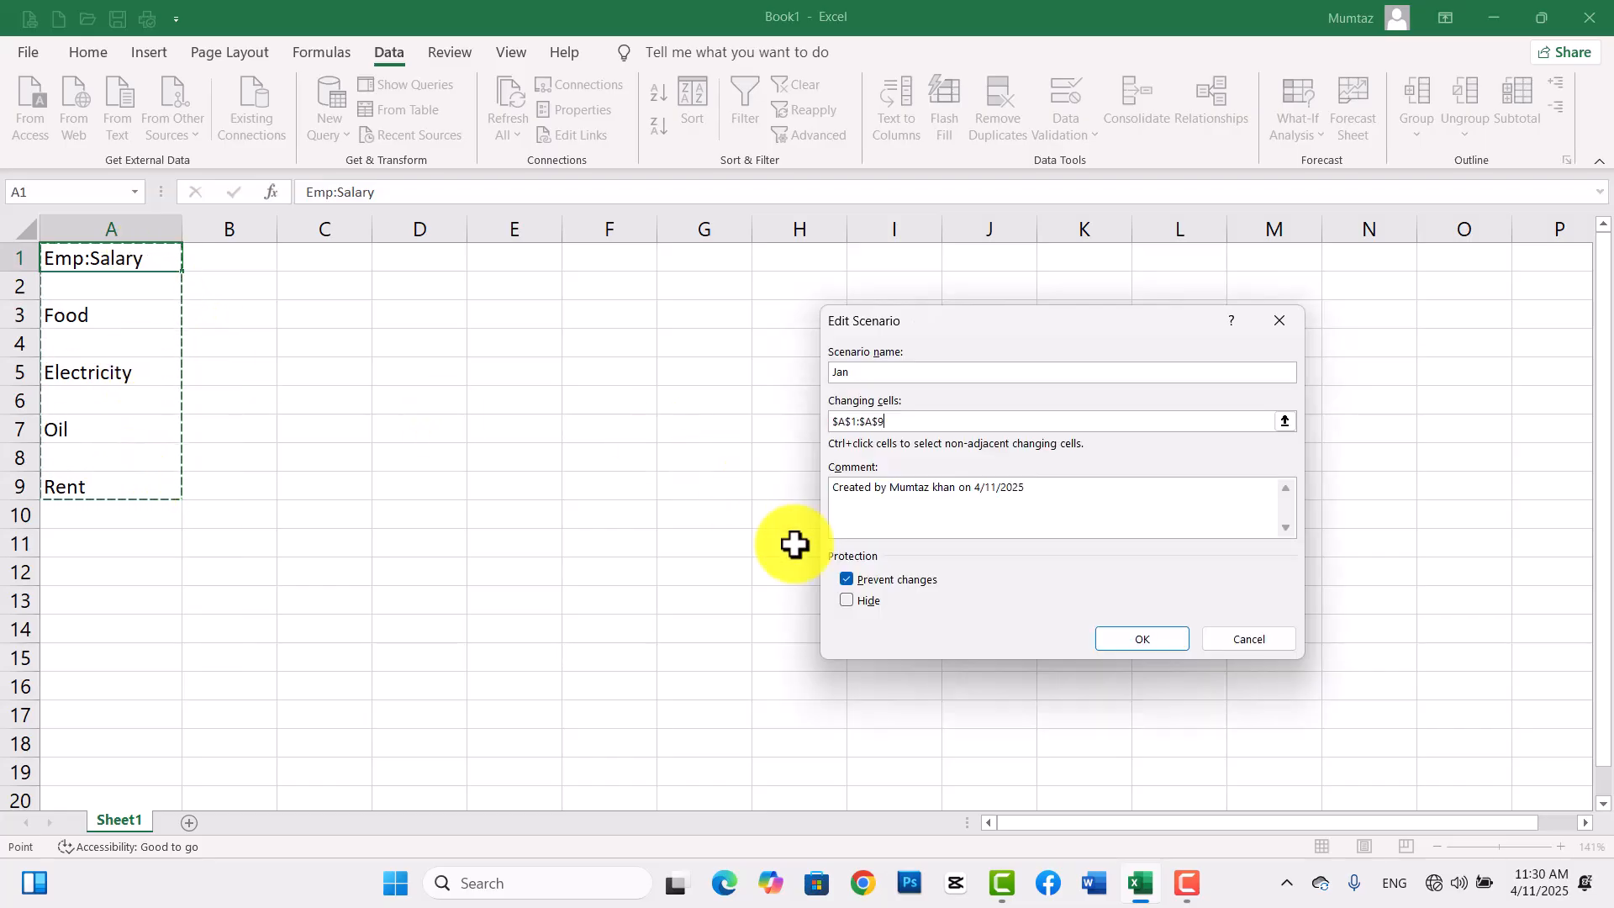
pyautogui.click(1129, 638)
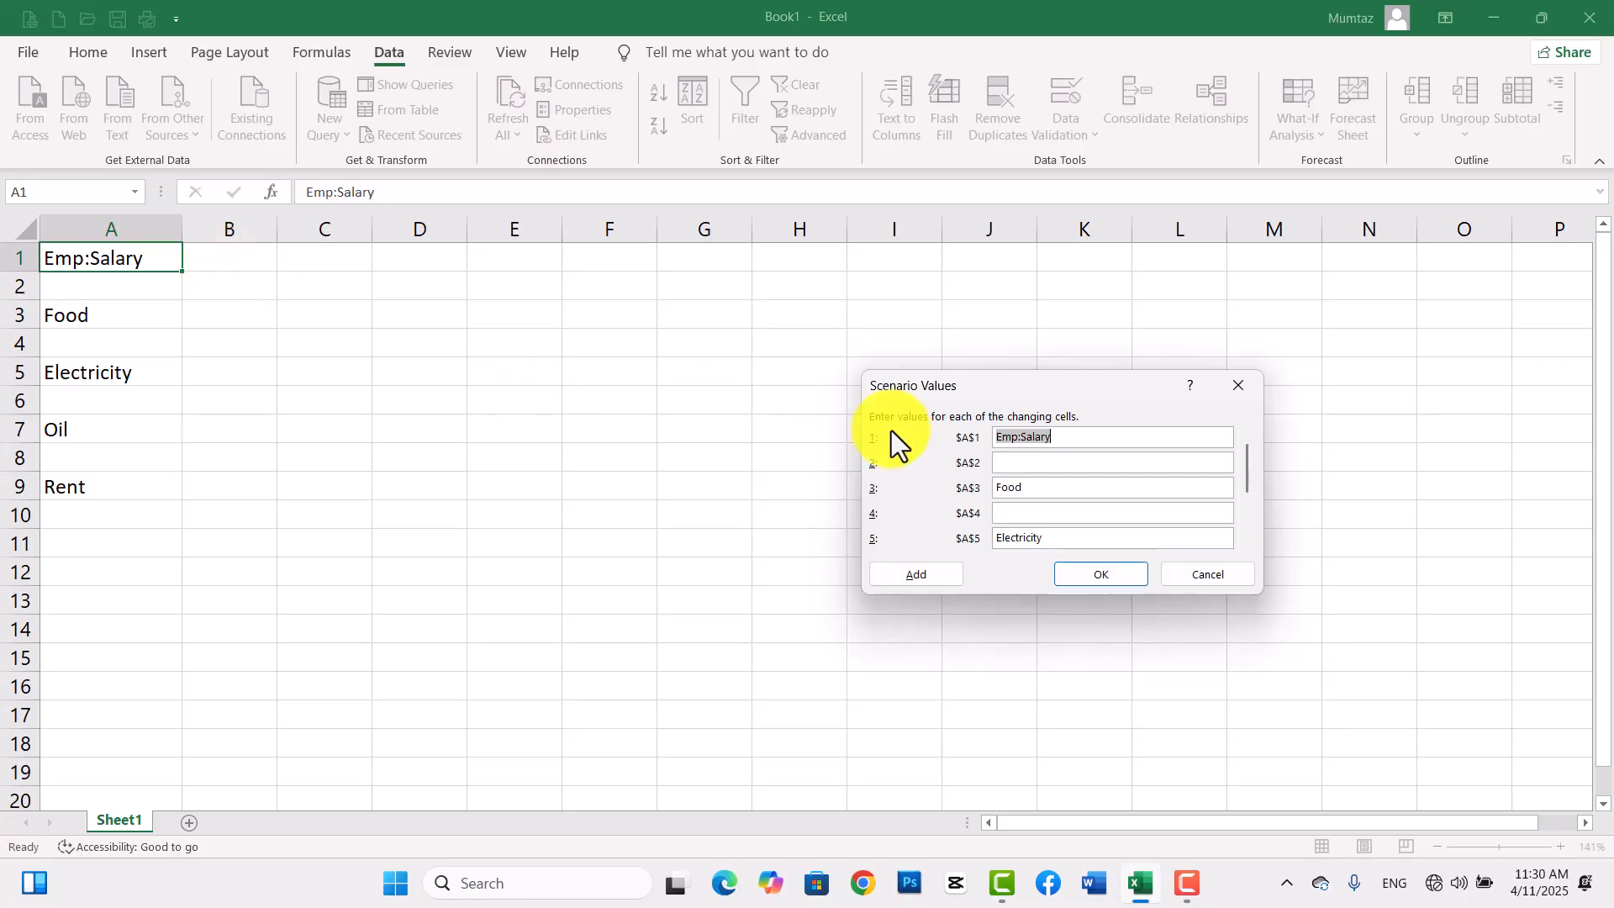
# Set the Jan scenario values to 50000 for A2, 20000 for A4, 30000 for A6 and 10000 for A8.
pyautogui.click(1015, 462)
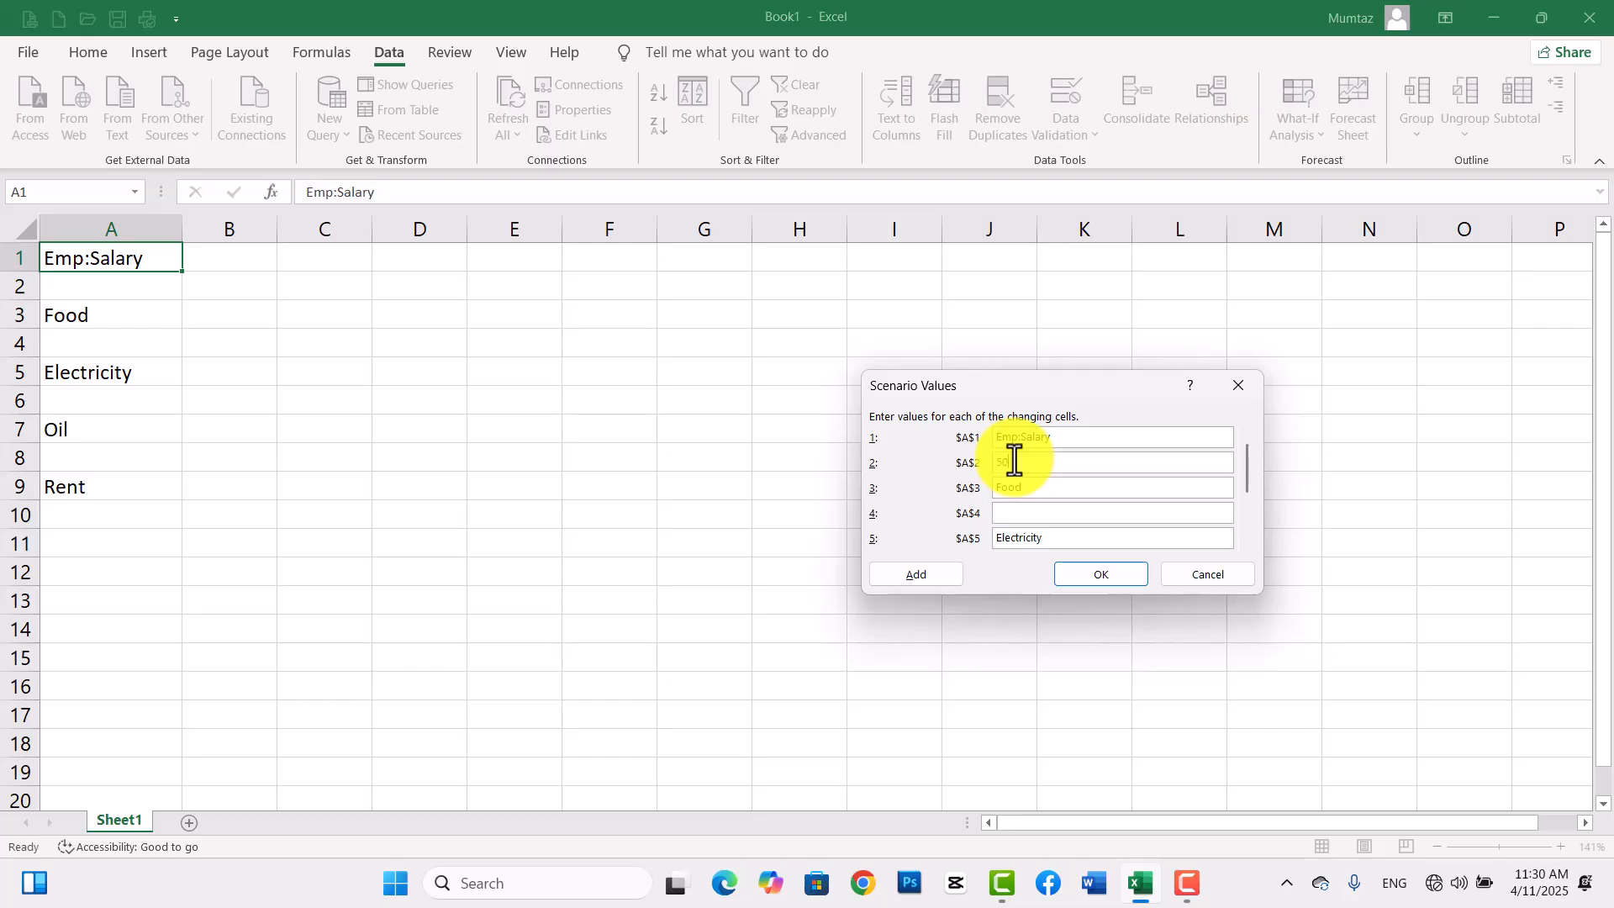
pyautogui.write('50000')
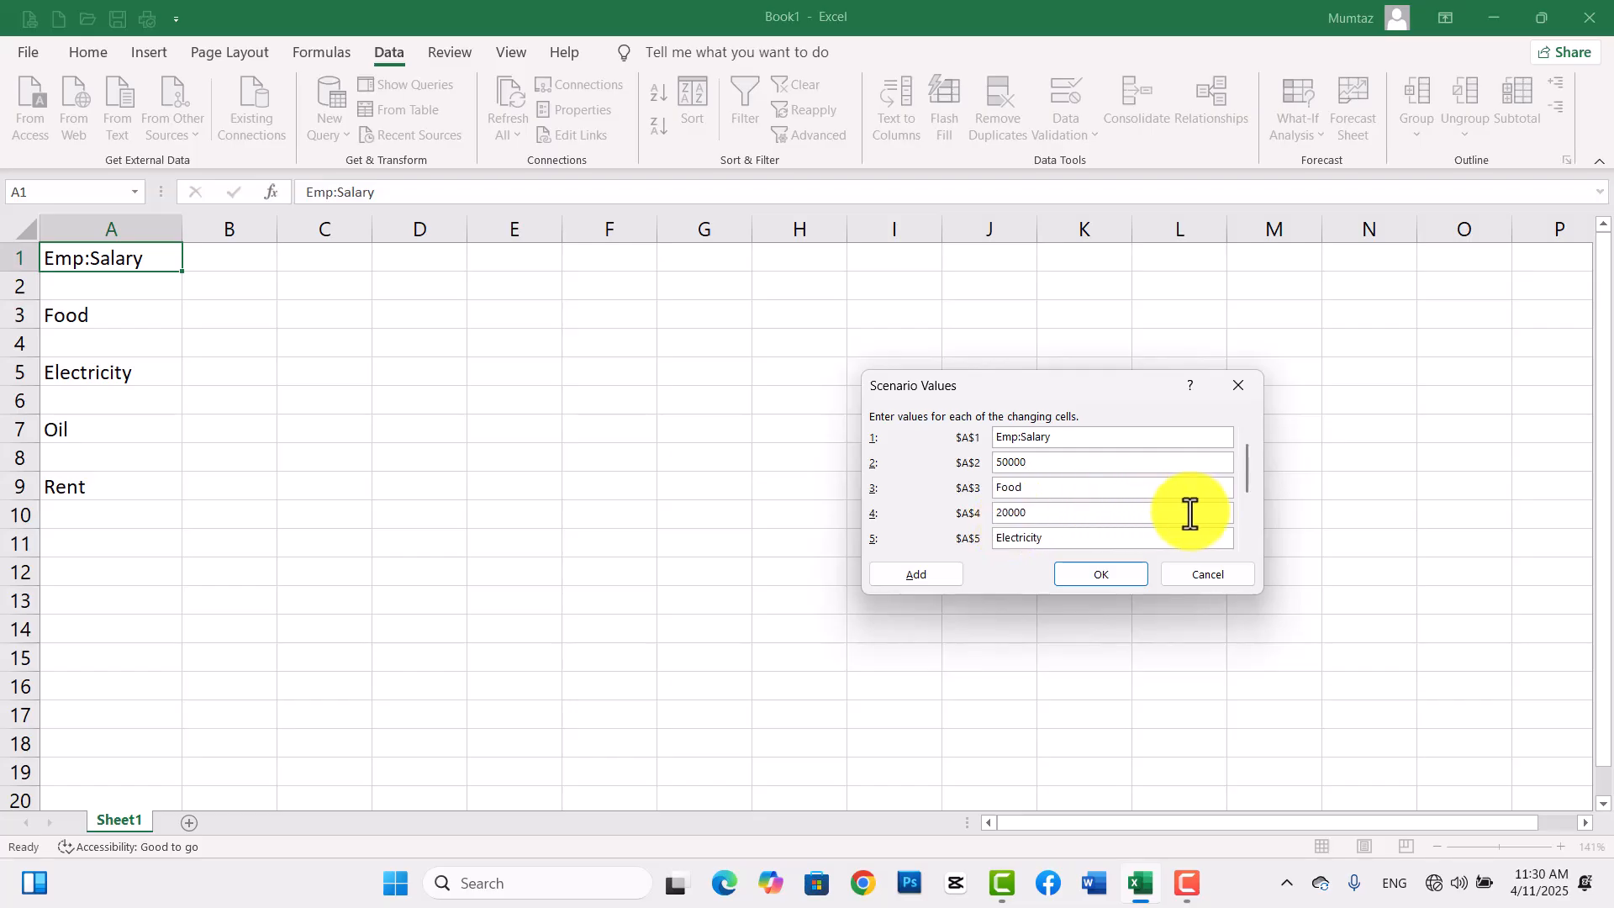
pyautogui.click(1247, 540)
pyautogui.click(1246, 540)
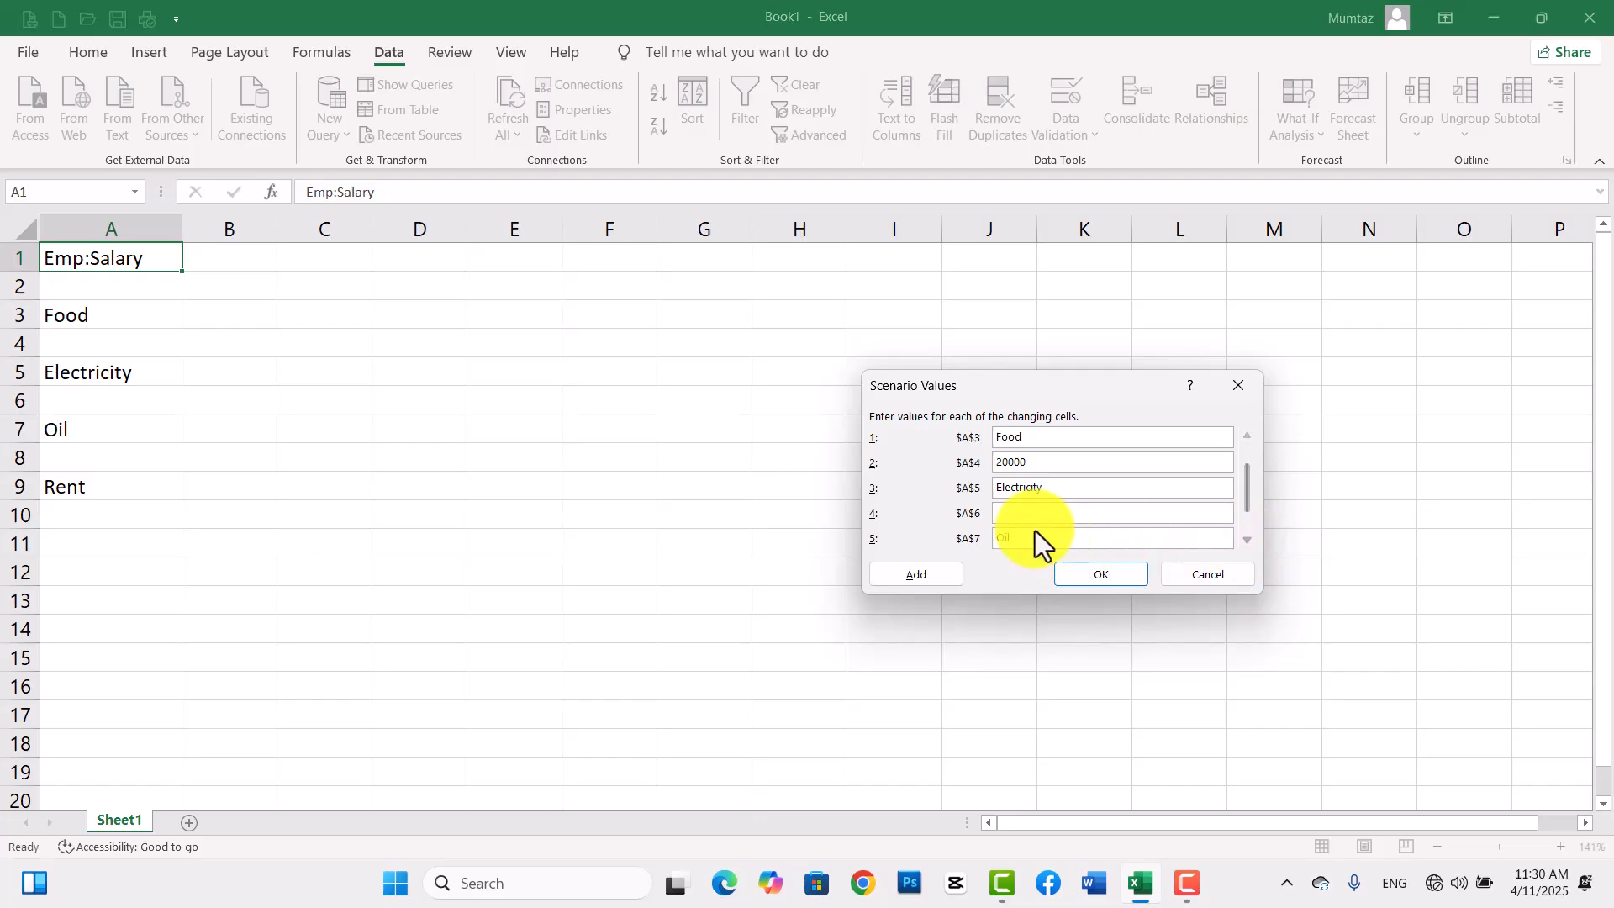
pyautogui.write('30000')
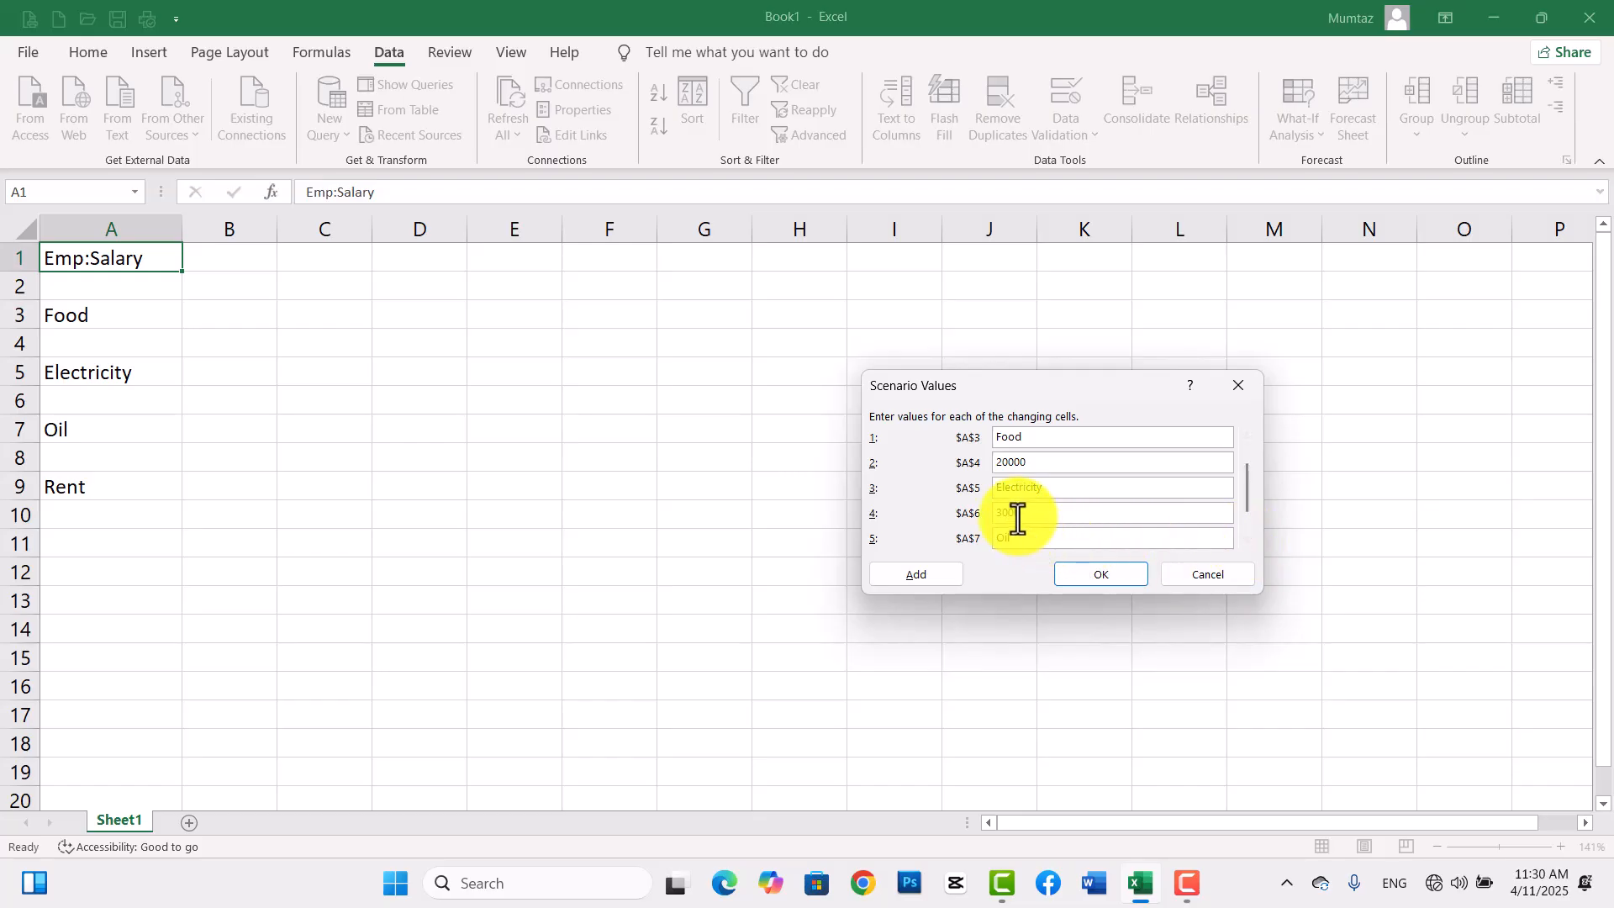
pyautogui.click(1241, 542)
pyautogui.click(1058, 542)
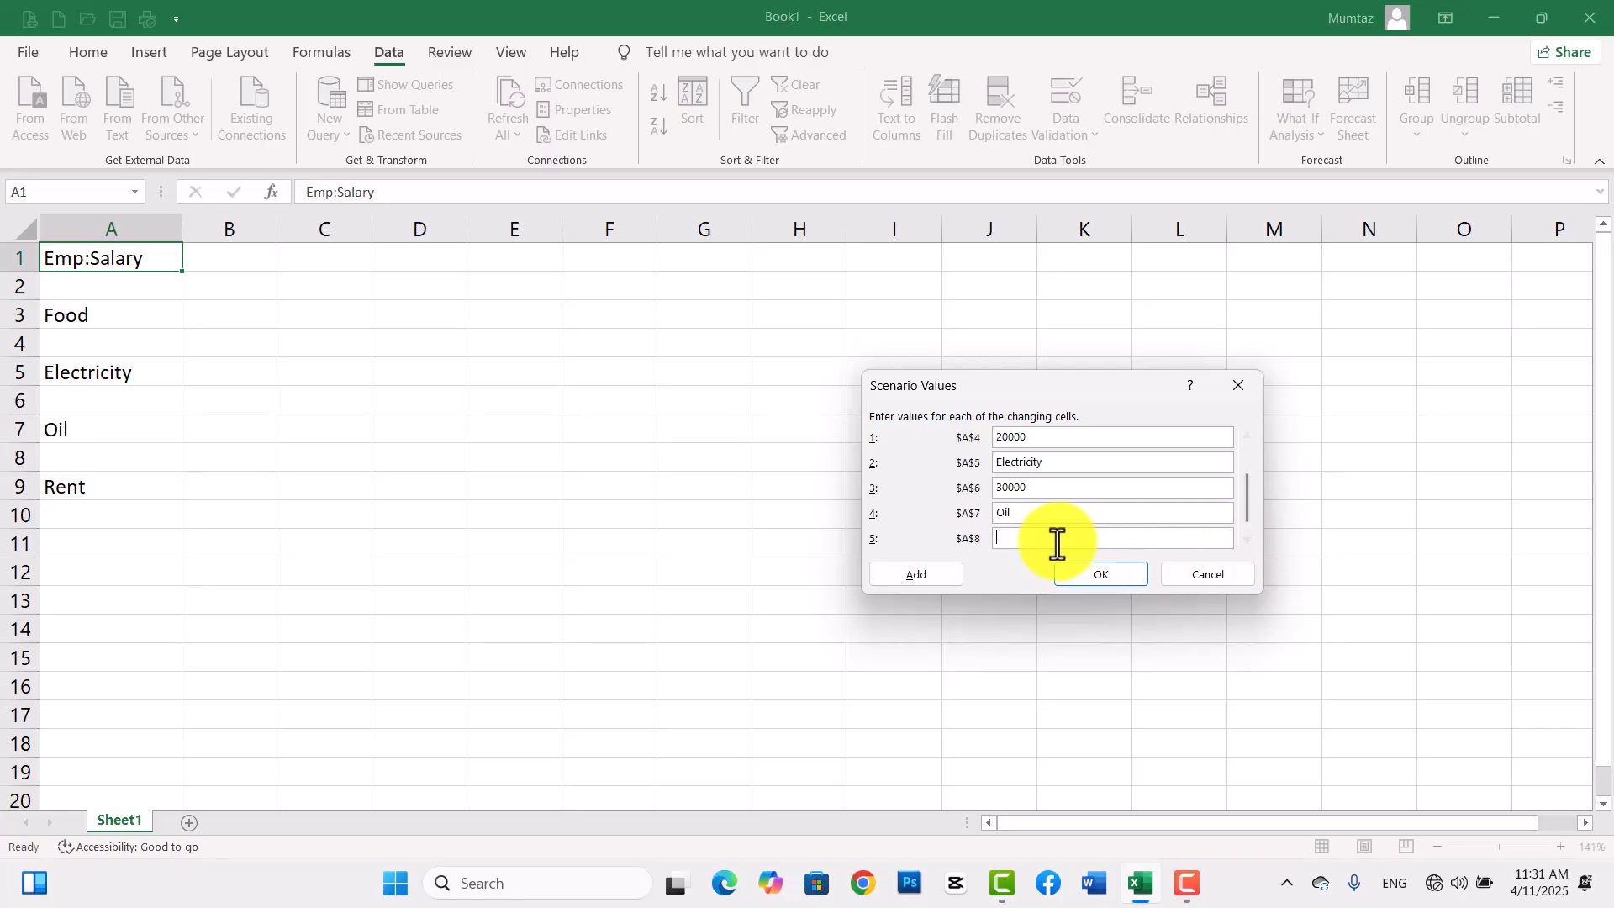
pyautogui.write('10000')
pyautogui.click(1122, 577)
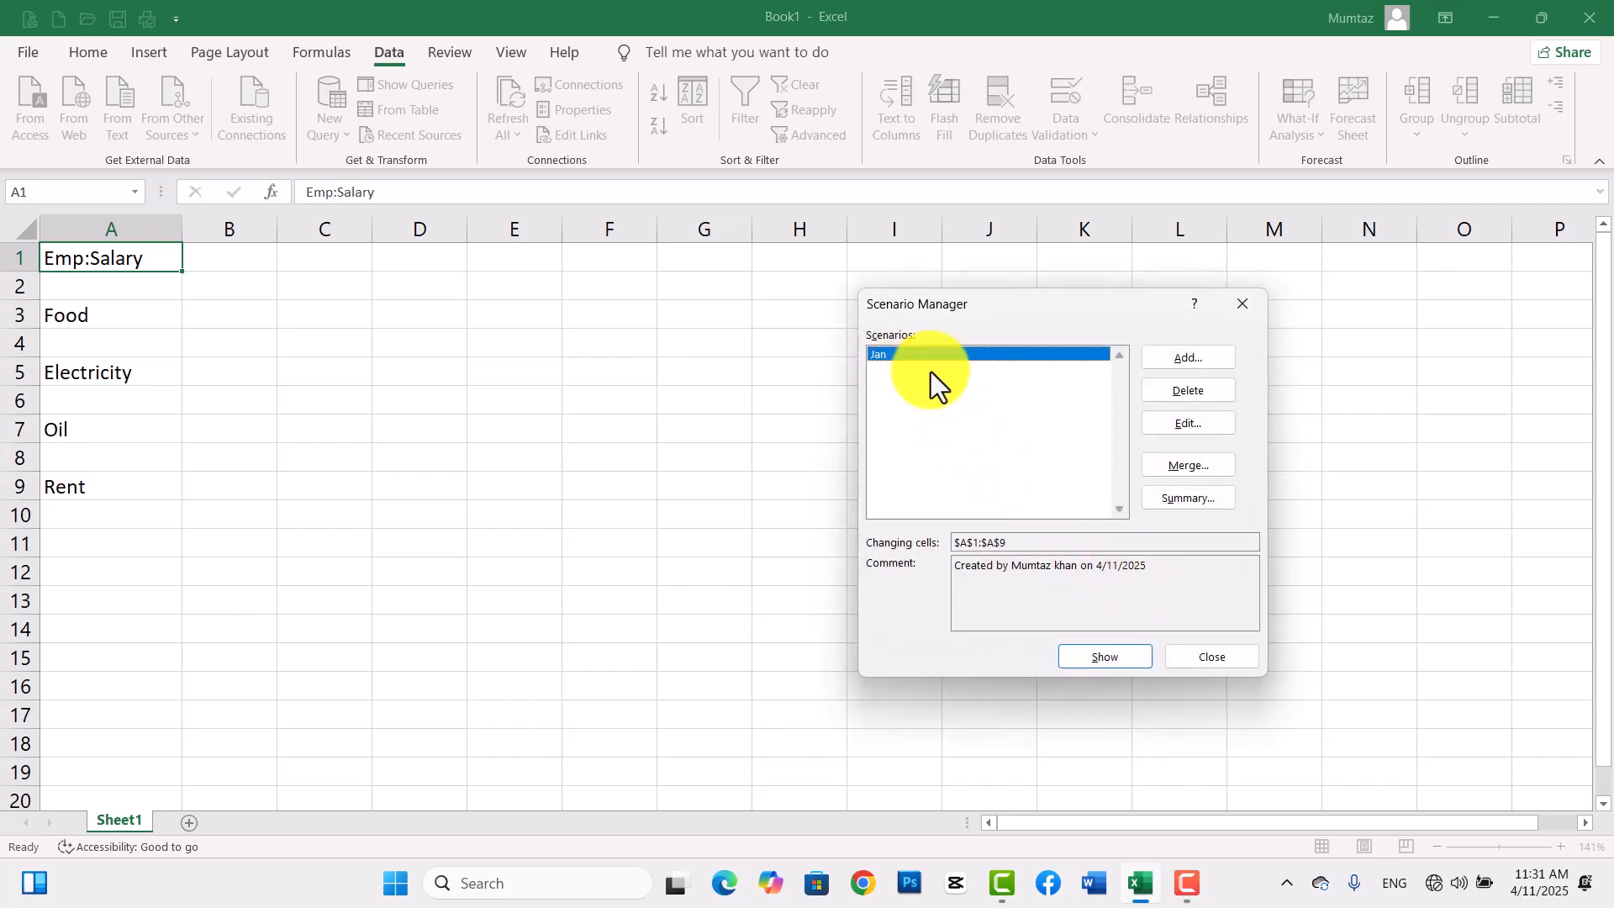
# Add a scenario named Feb with cells A1:A9 as its changing cells.
pyautogui.click(1180, 357)
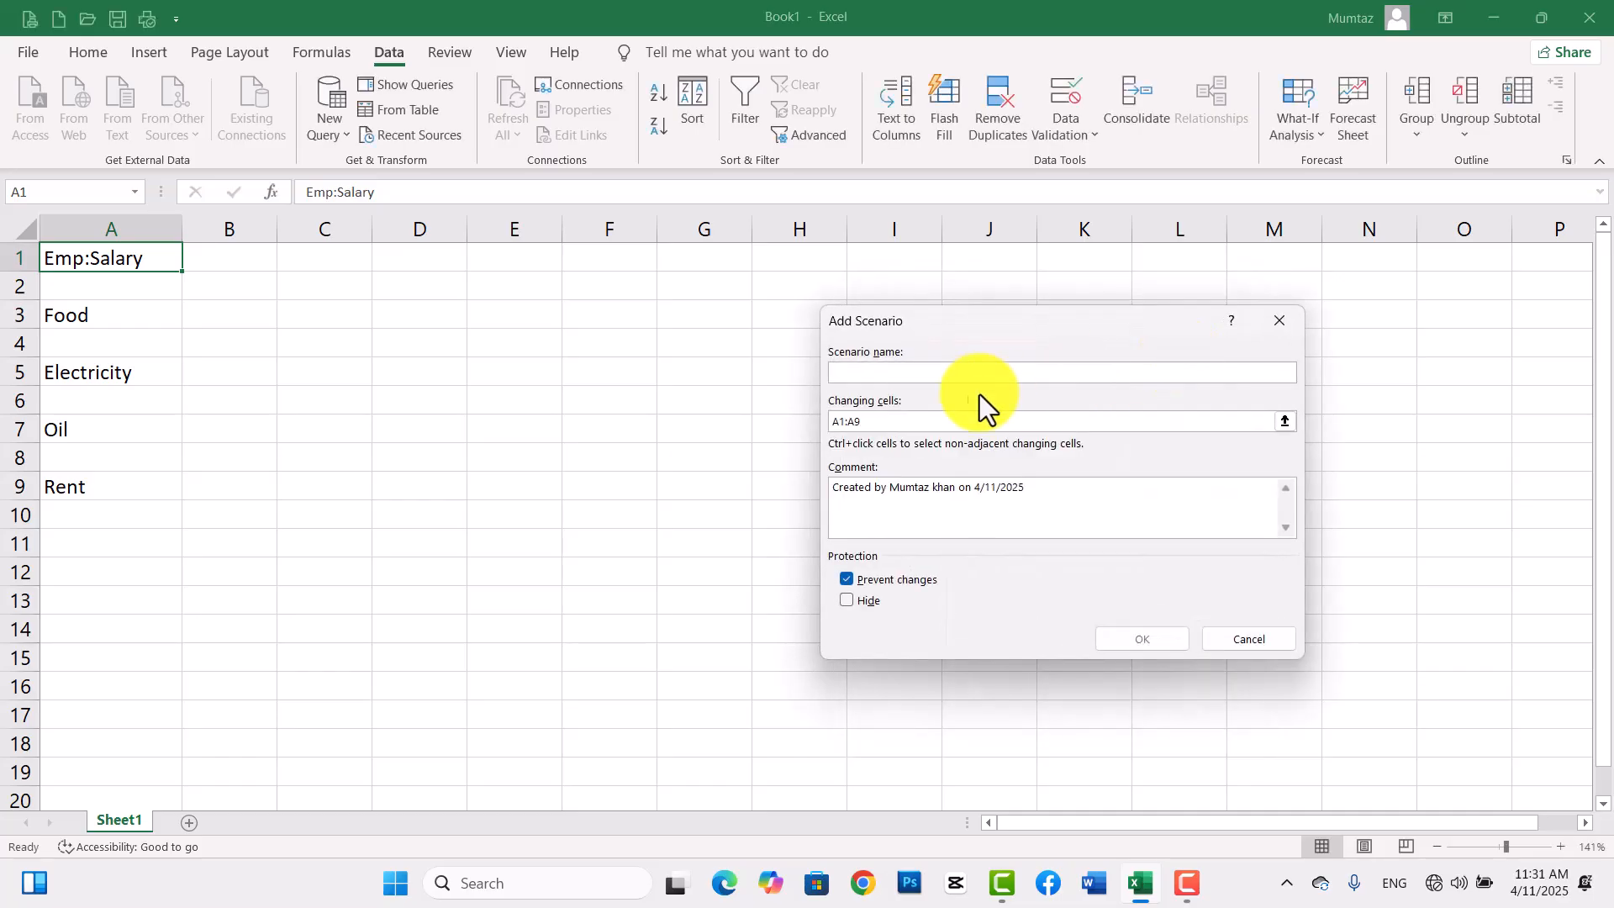
pyautogui.write('Feb')
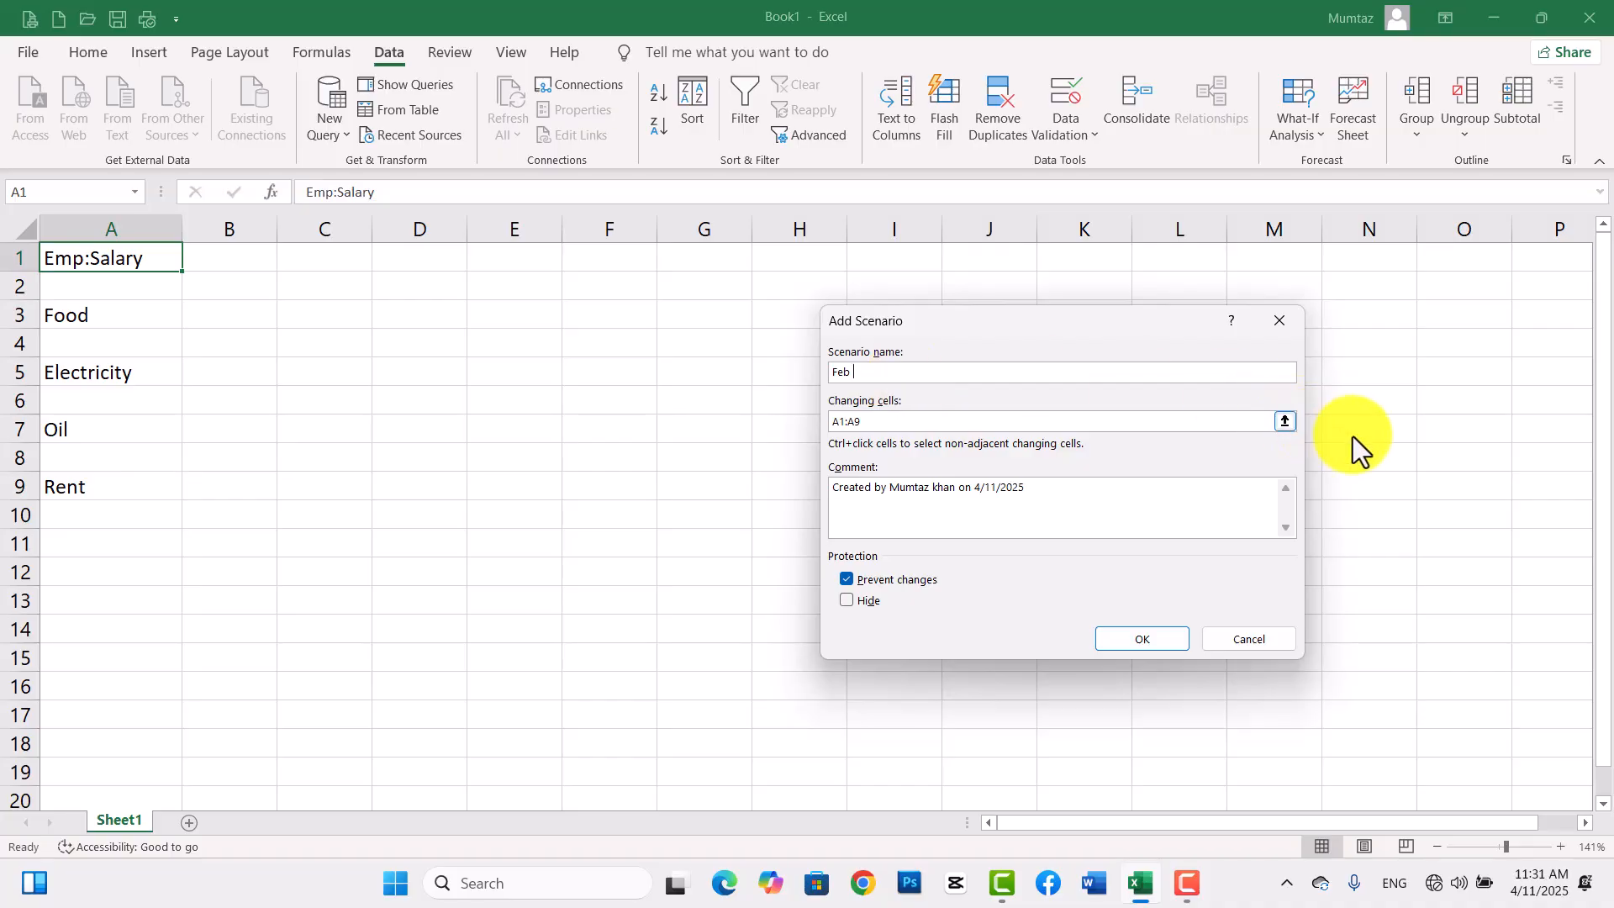
pyautogui.click(1288, 424)
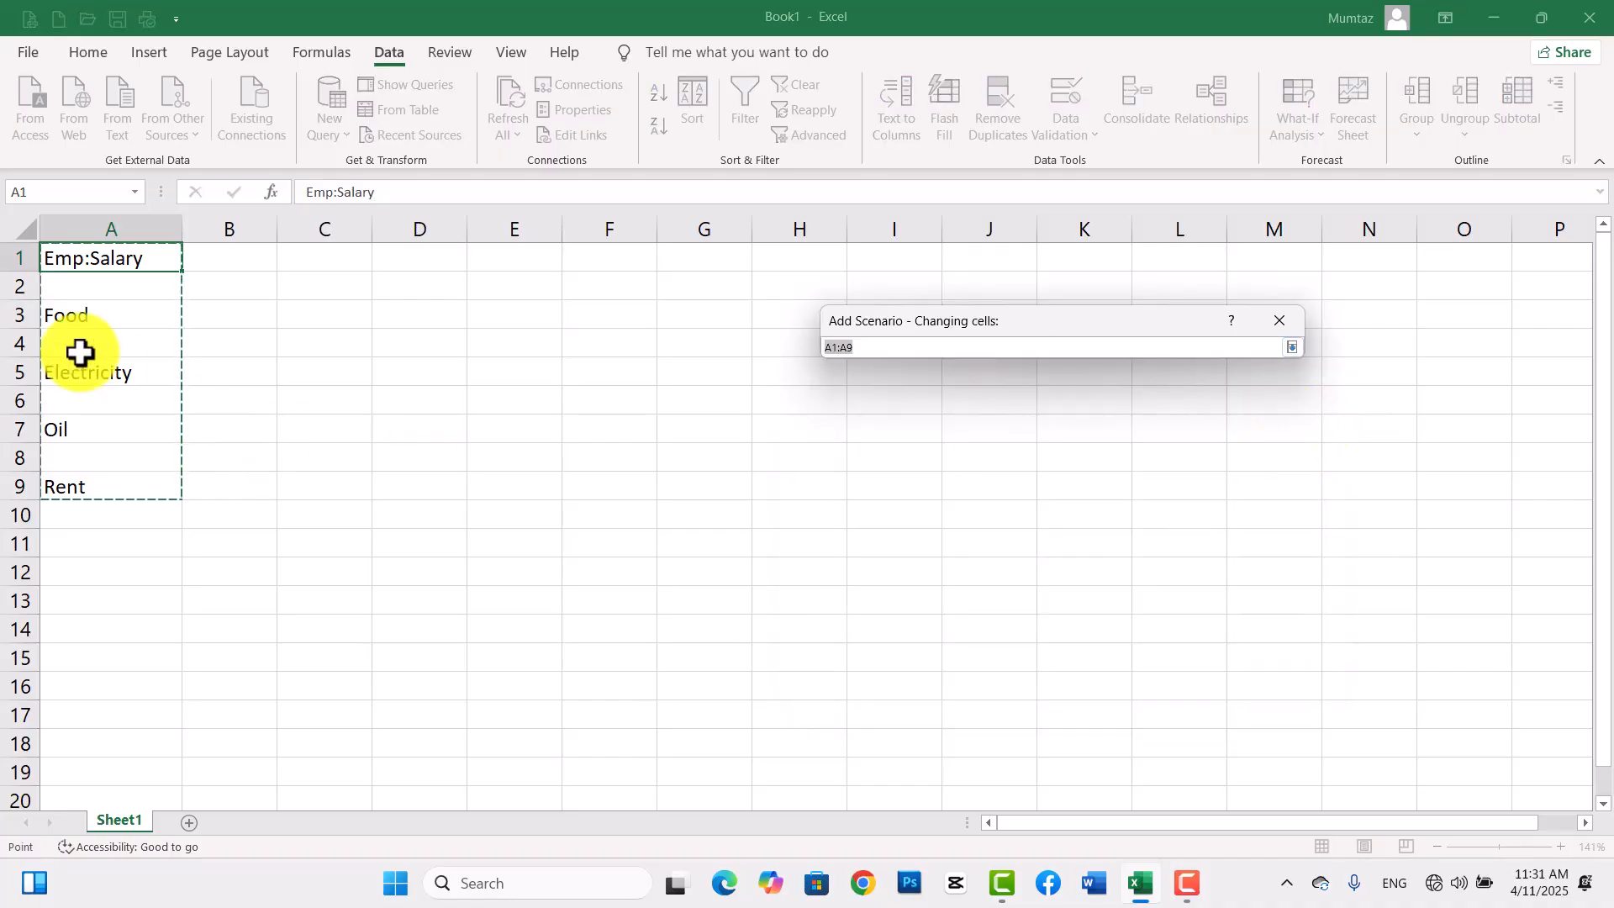
pyautogui.press('Return')
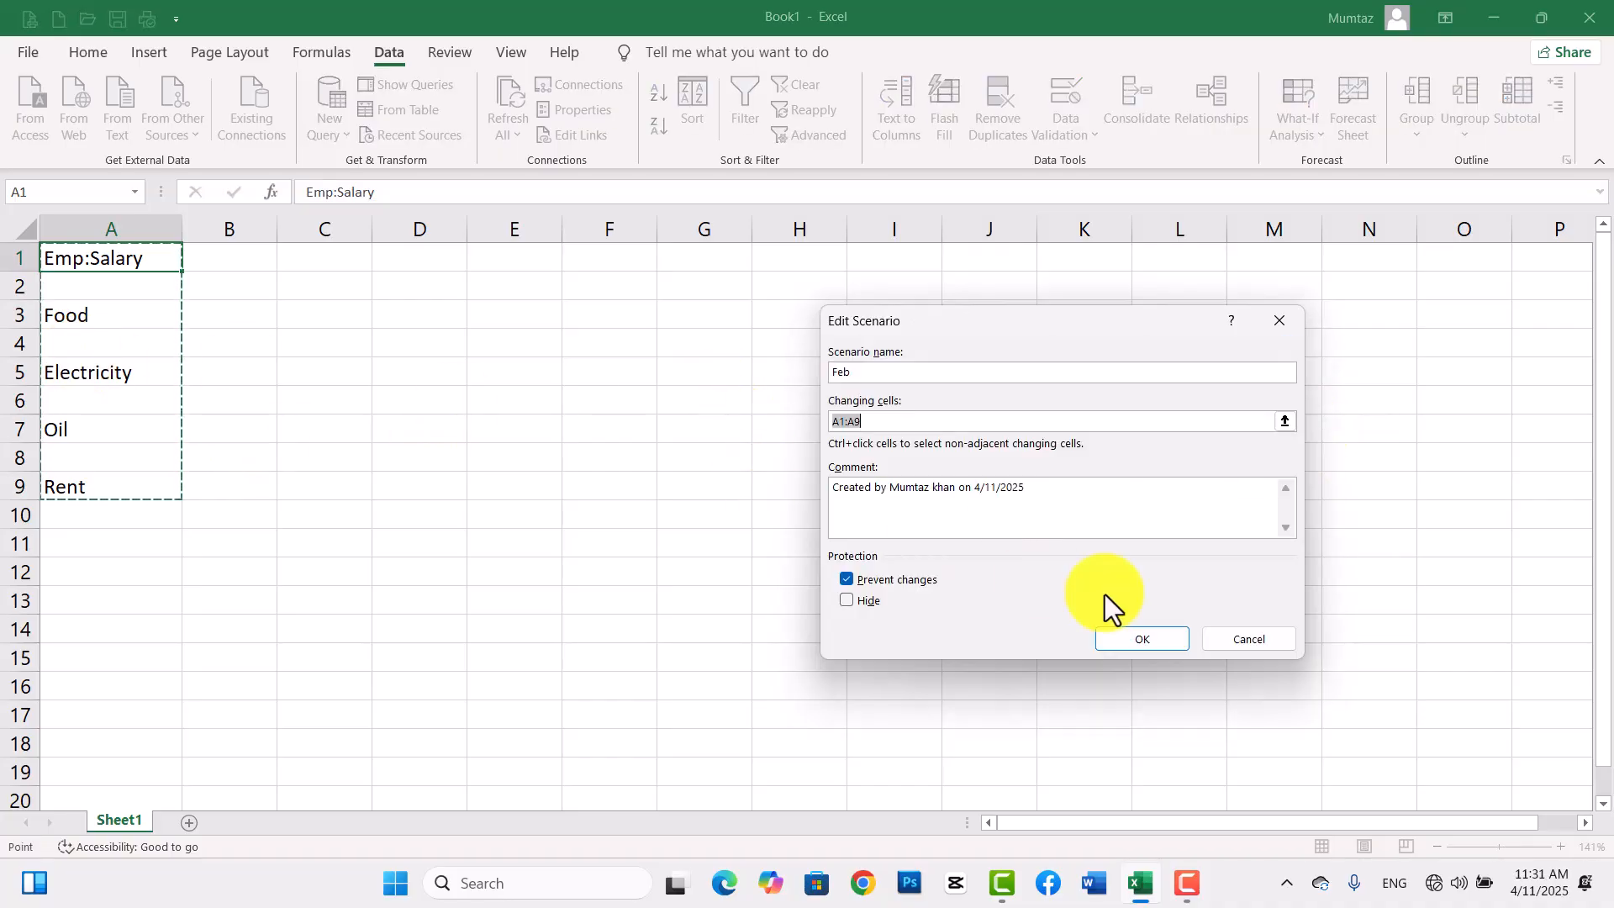
pyautogui.click(1132, 638)
# Set the Feb scenario values to 40000 for A2, 25000 for A4, 20000 for A6 and 15000 for A8.
pyautogui.click(1050, 462)
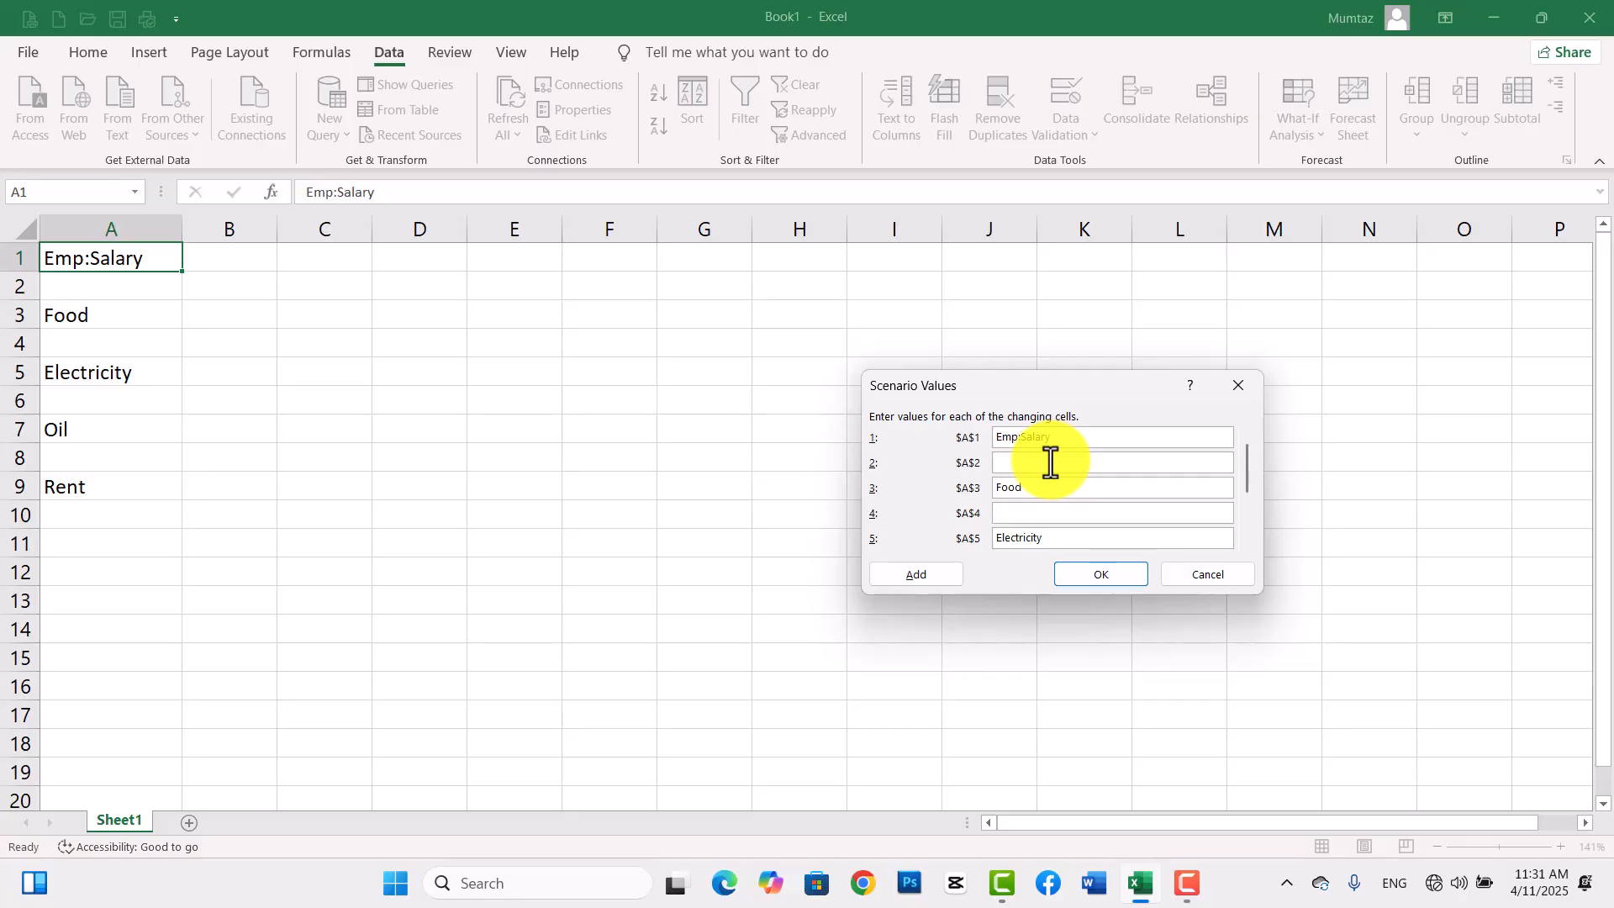
pyautogui.write('40000')
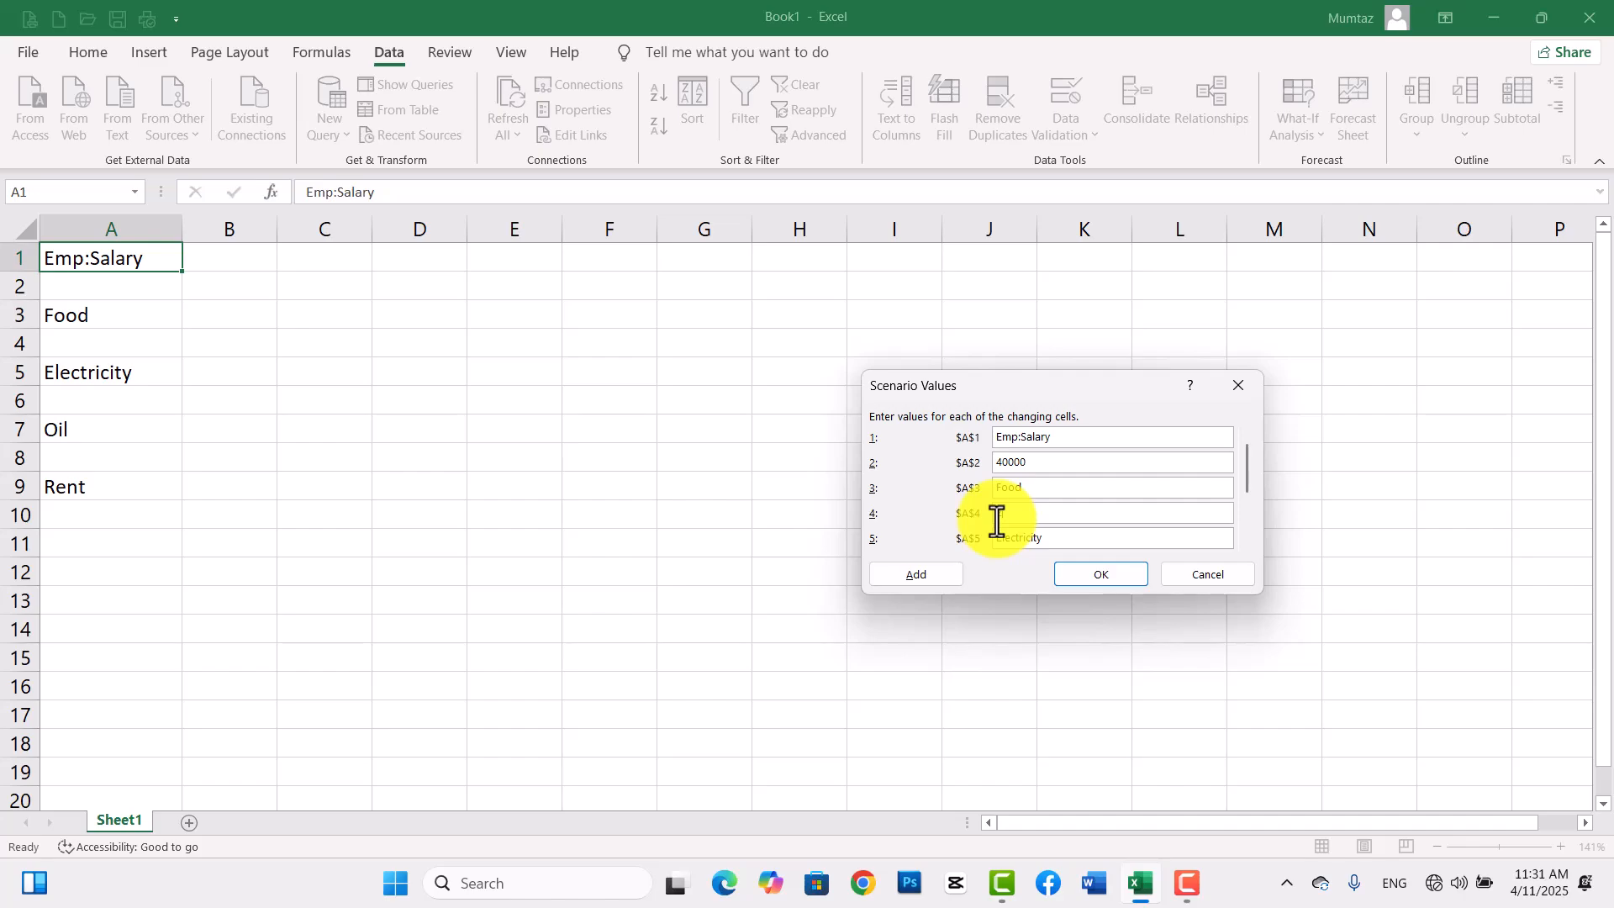
pyautogui.write('5000')
pyautogui.click(1247, 542)
pyautogui.click(1248, 545)
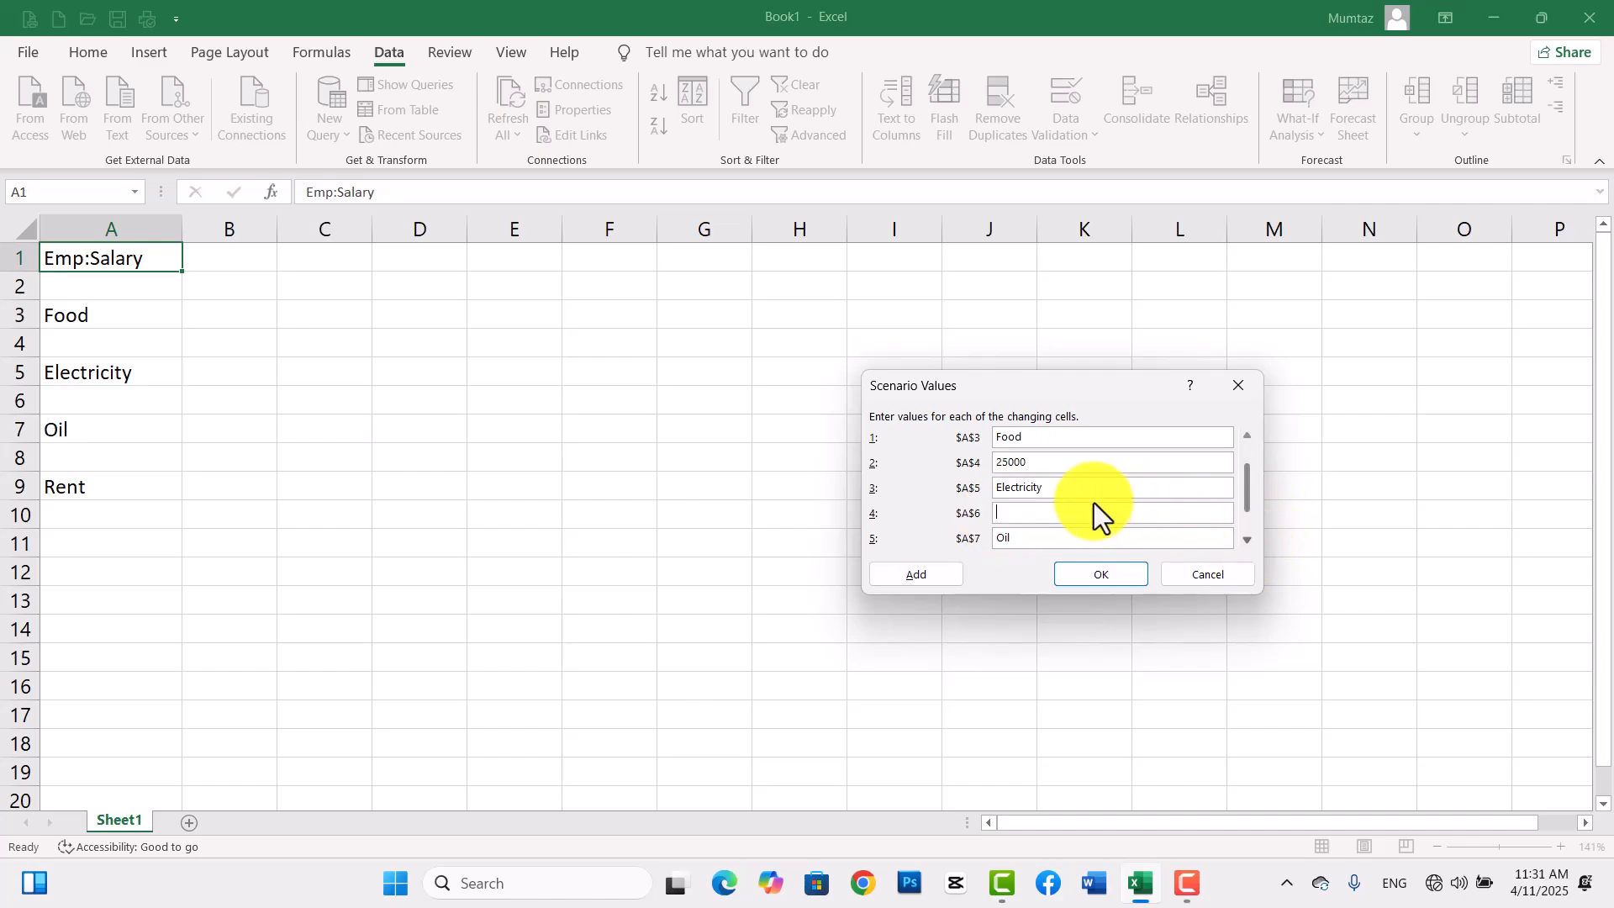
pyautogui.click(1247, 542)
pyautogui.click(1053, 535)
pyautogui.write('1500')
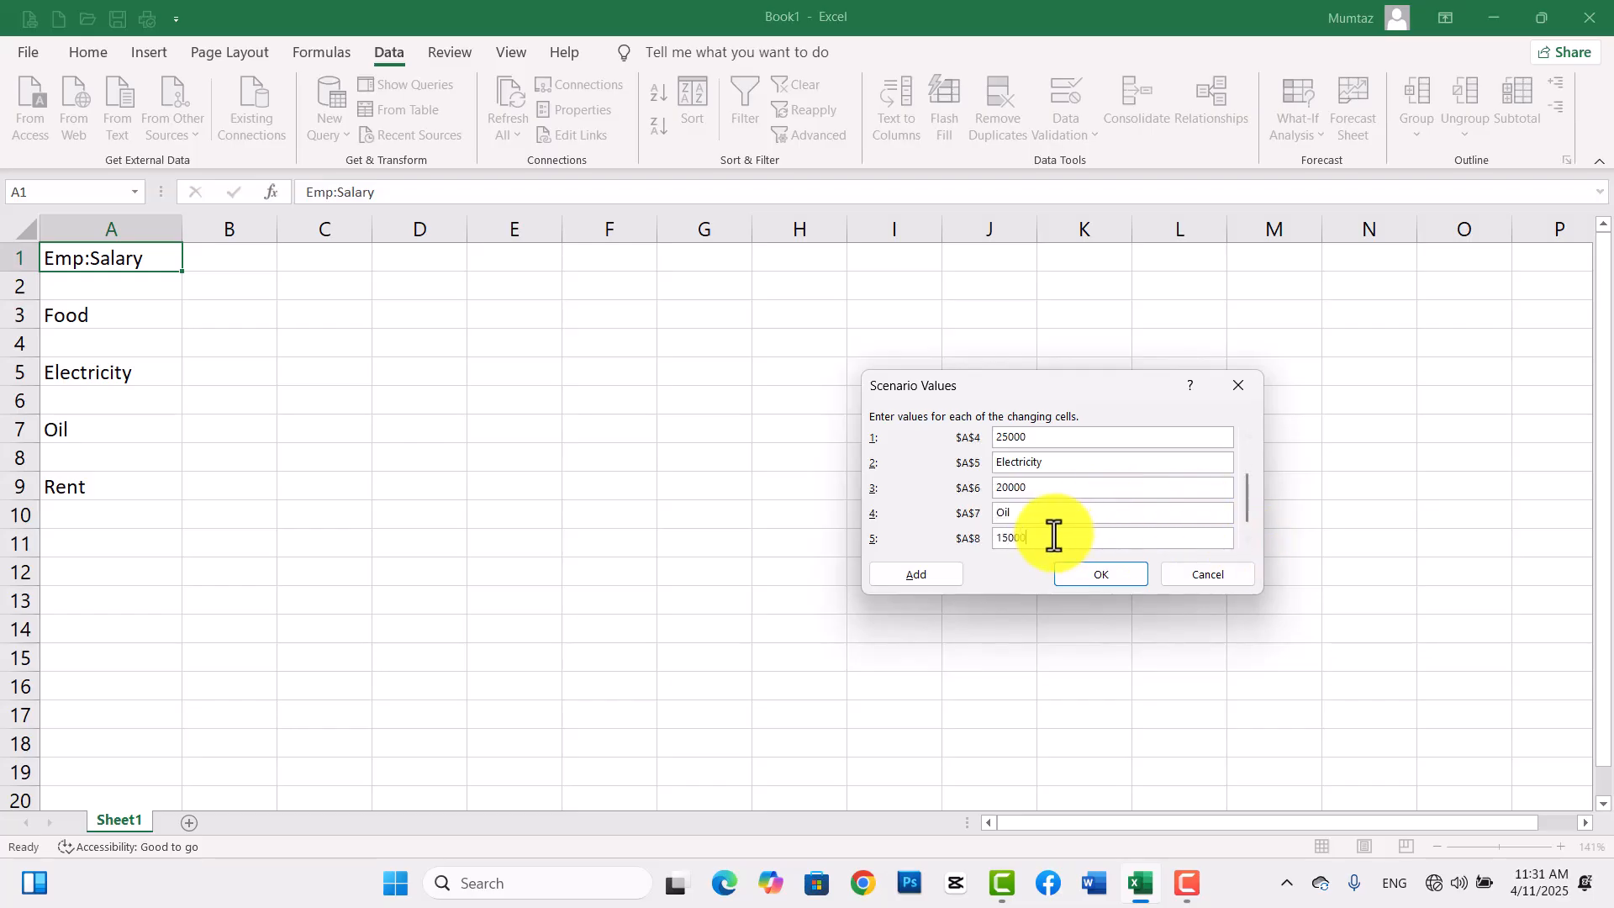
pyautogui.write('0')
pyautogui.click(1112, 576)
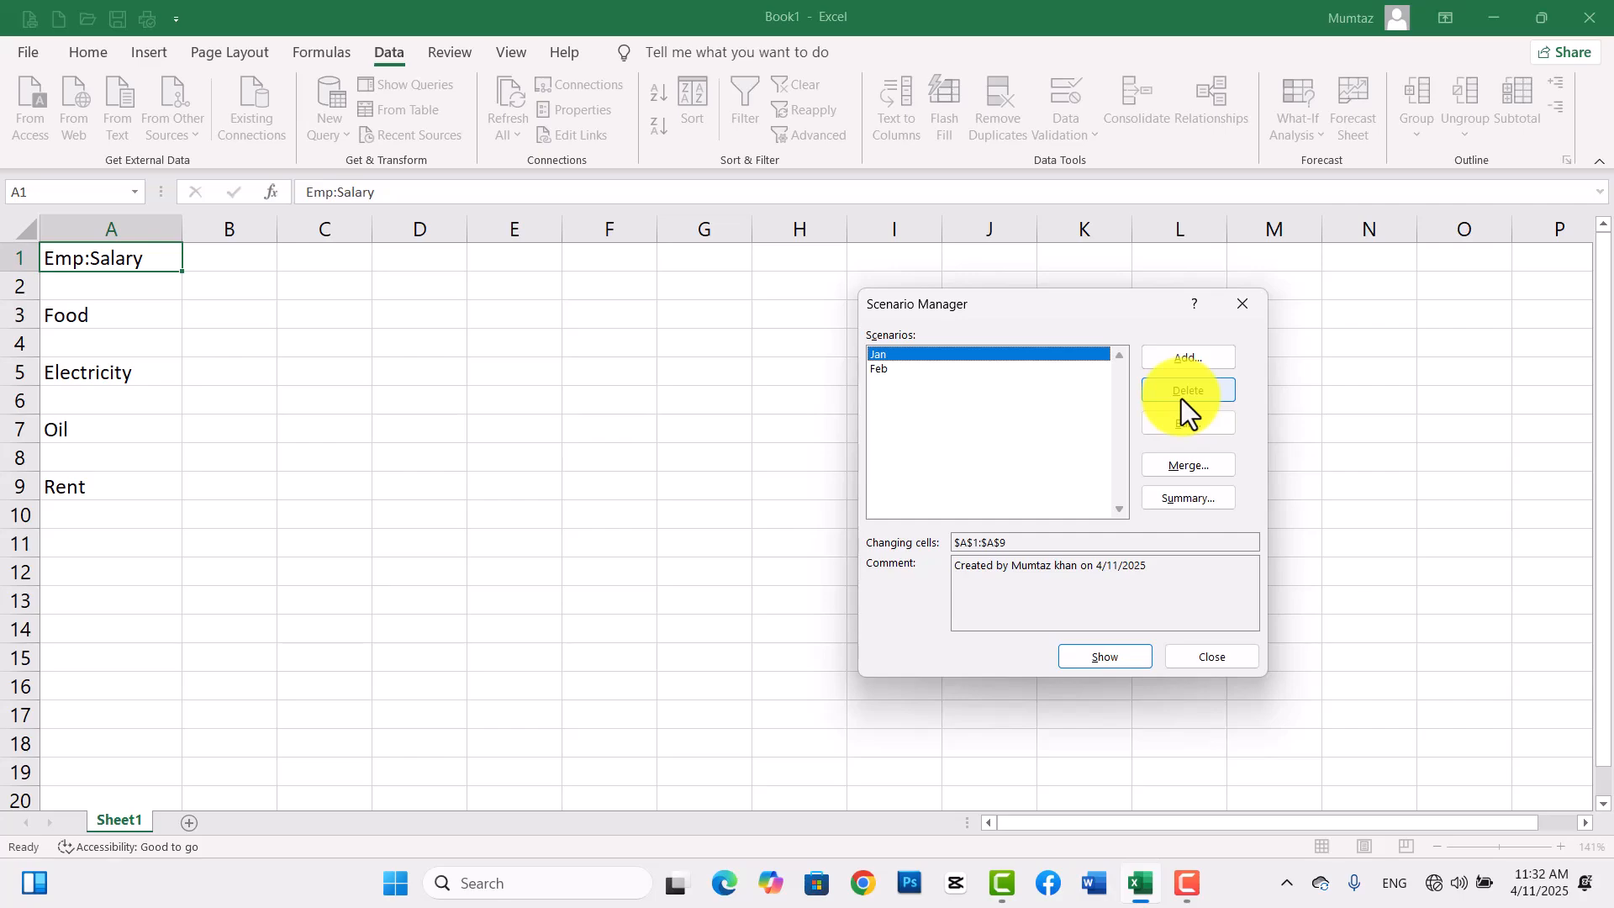
# Review the Jan scenario's settings and its stored cell values without changing them.
pyautogui.click(1173, 424)
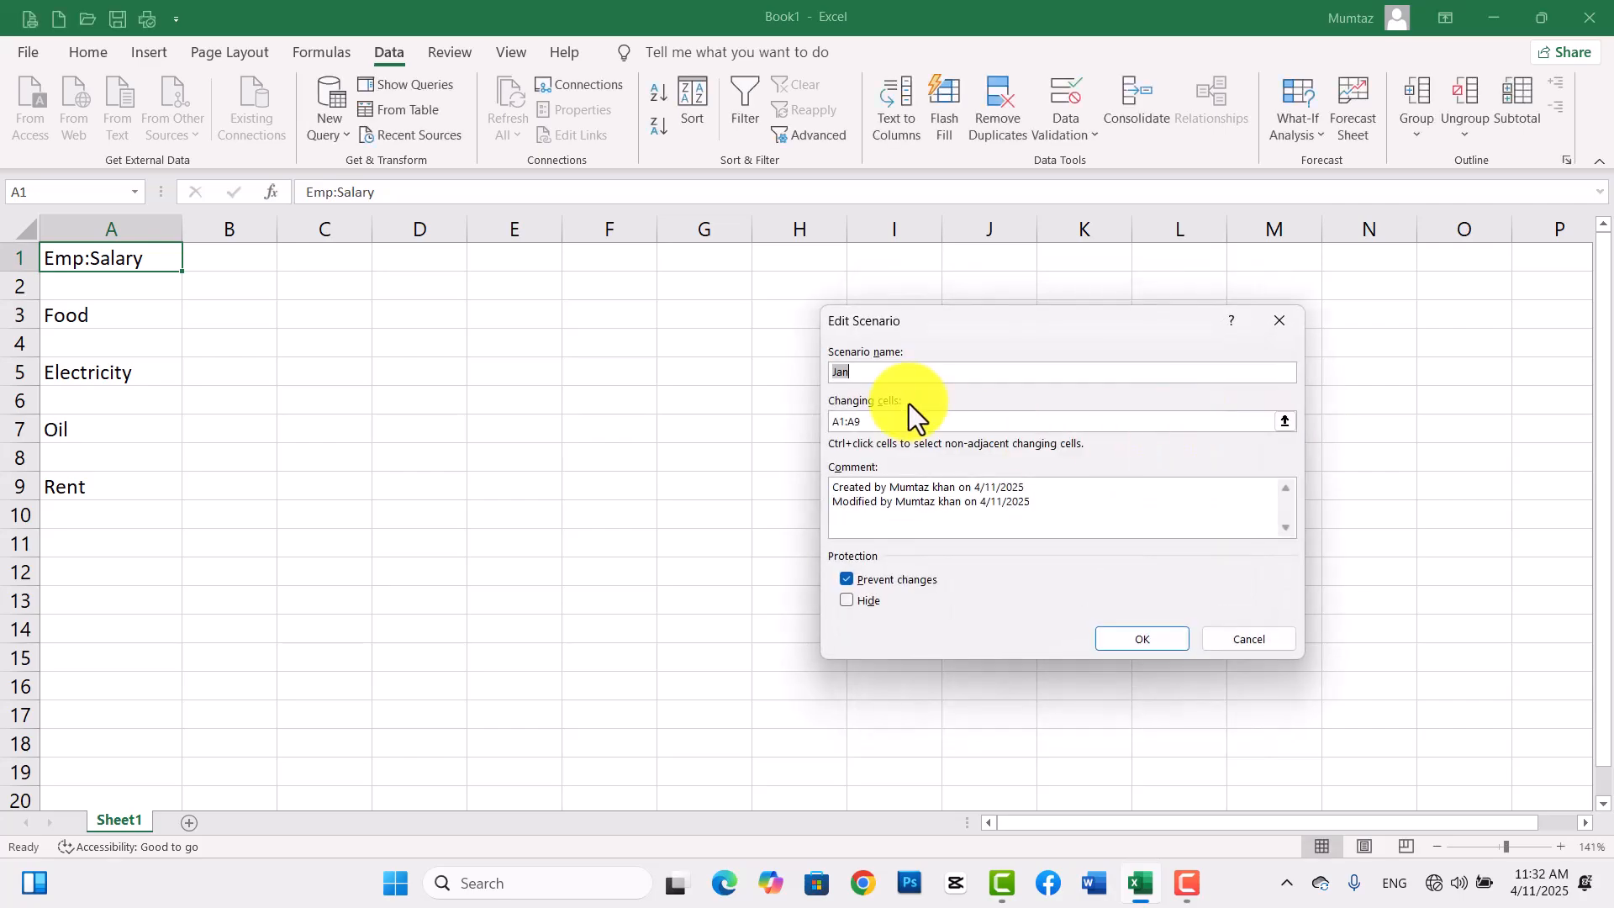
pyautogui.click(1155, 637)
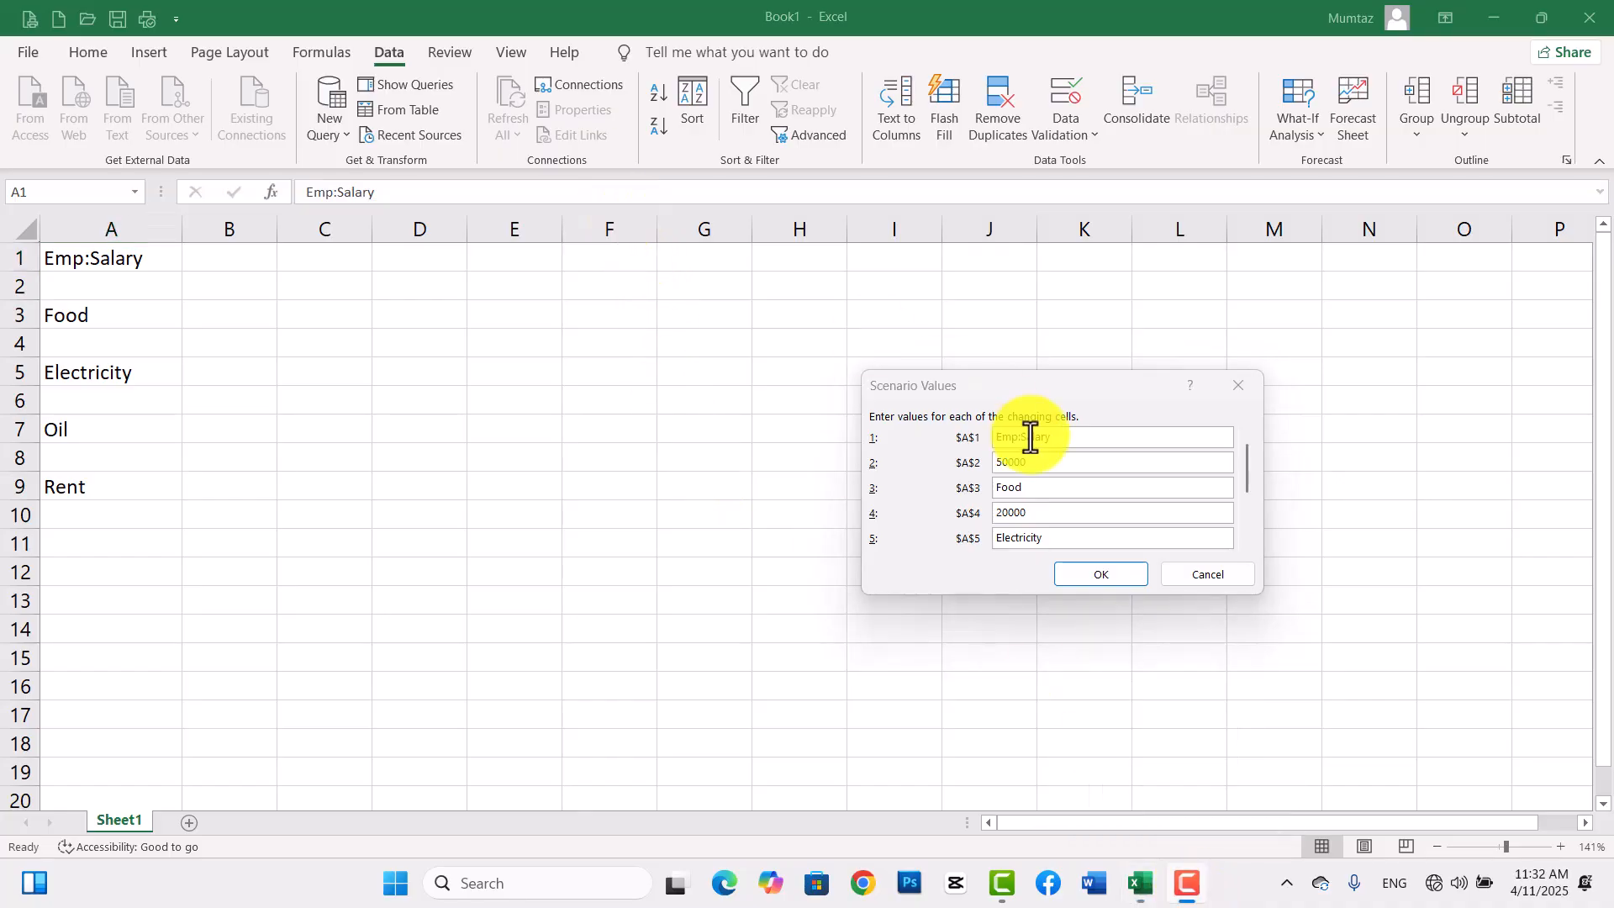
pyautogui.click(1103, 575)
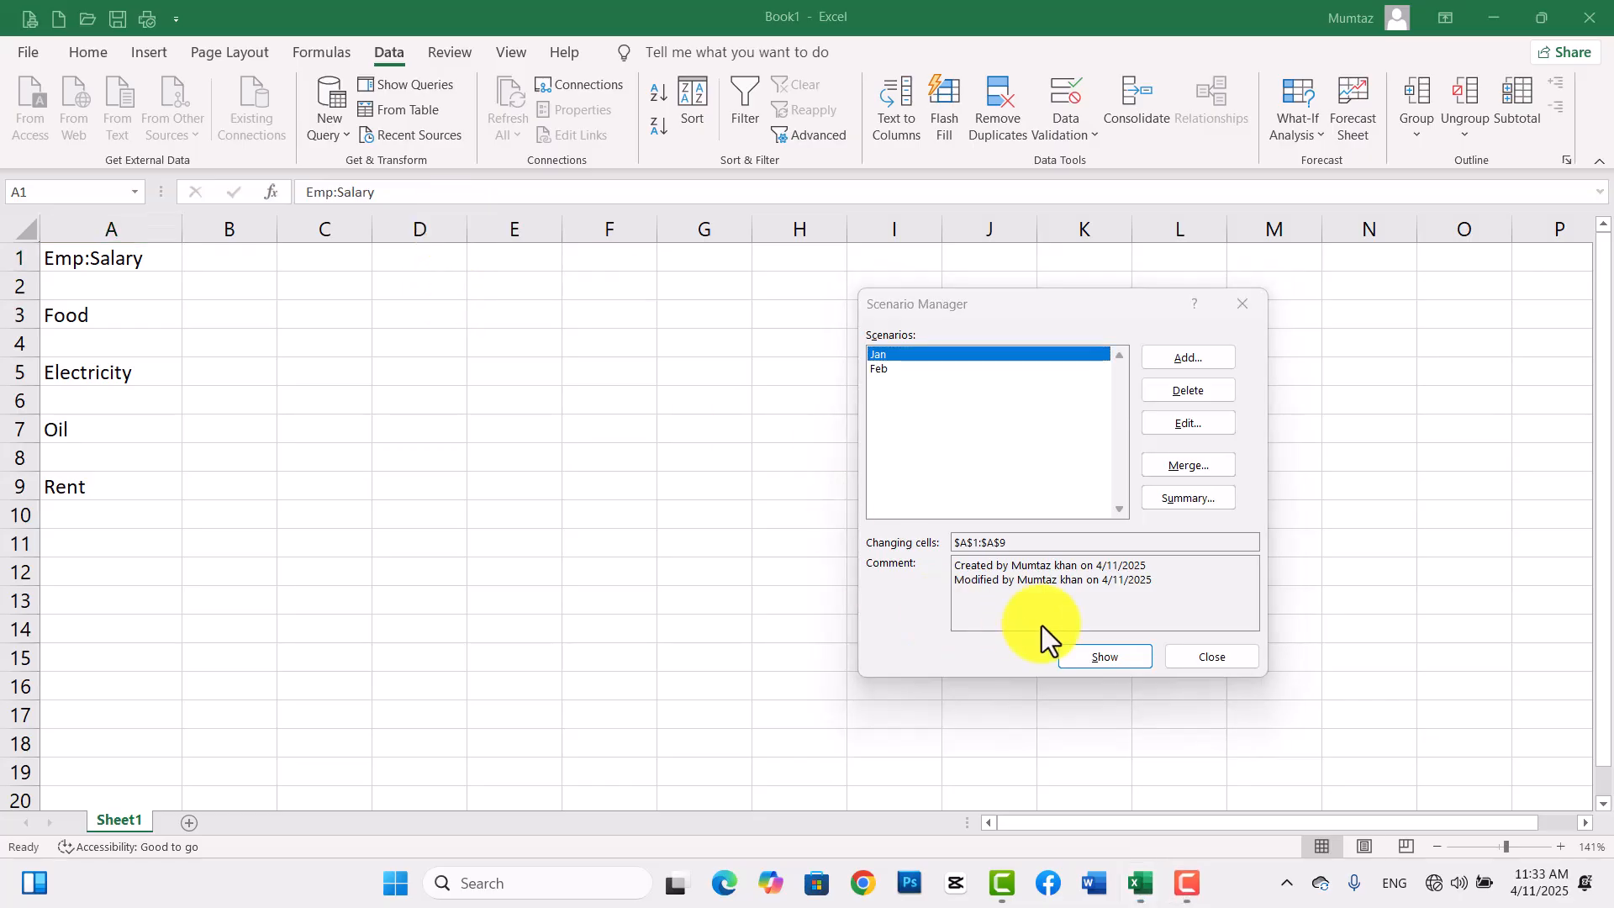
# Show the Jan scenario and then the Feb scenario in the worksheet, and close the Scenario Manager.
pyautogui.click(1098, 654)
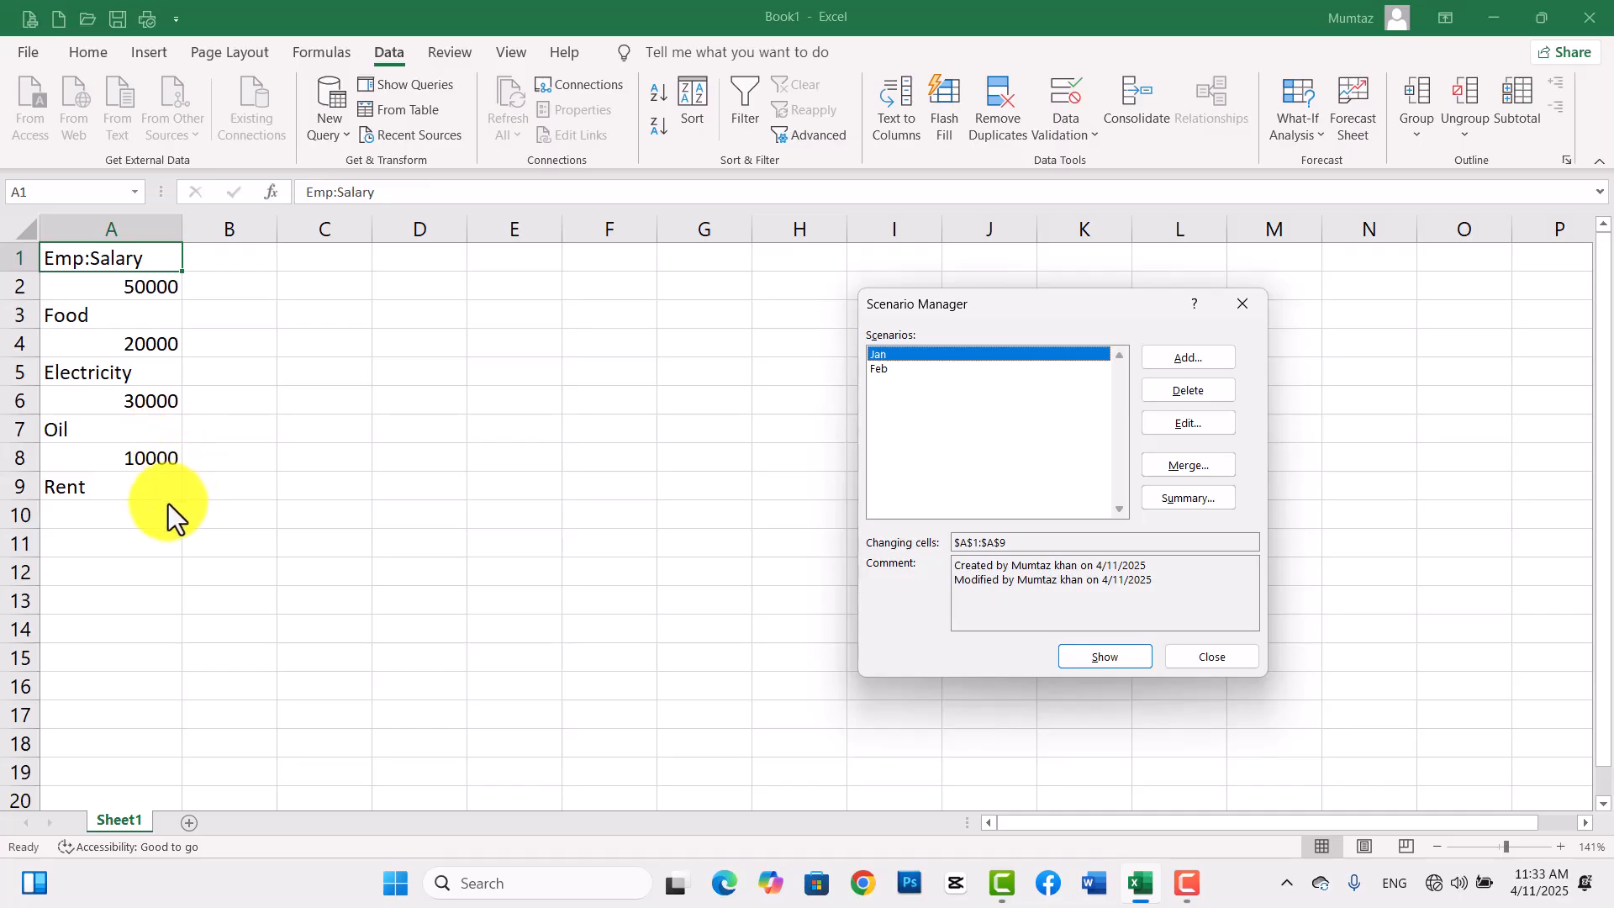
pyautogui.click(879, 368)
pyautogui.click(1126, 657)
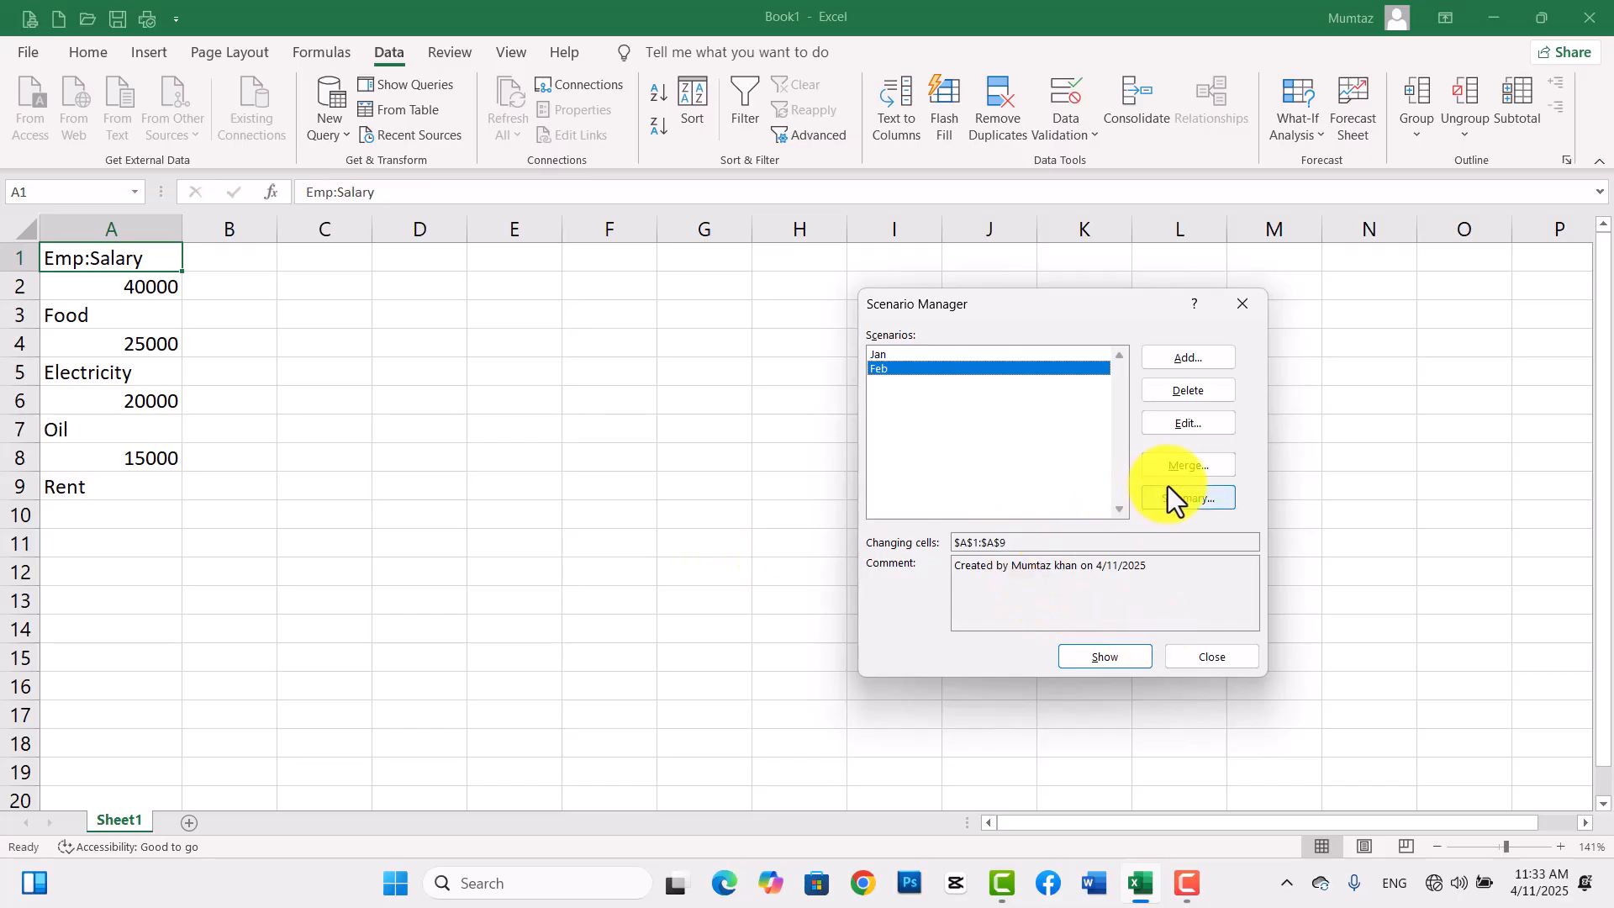
pyautogui.click(1213, 660)
pyautogui.click(332, 458)
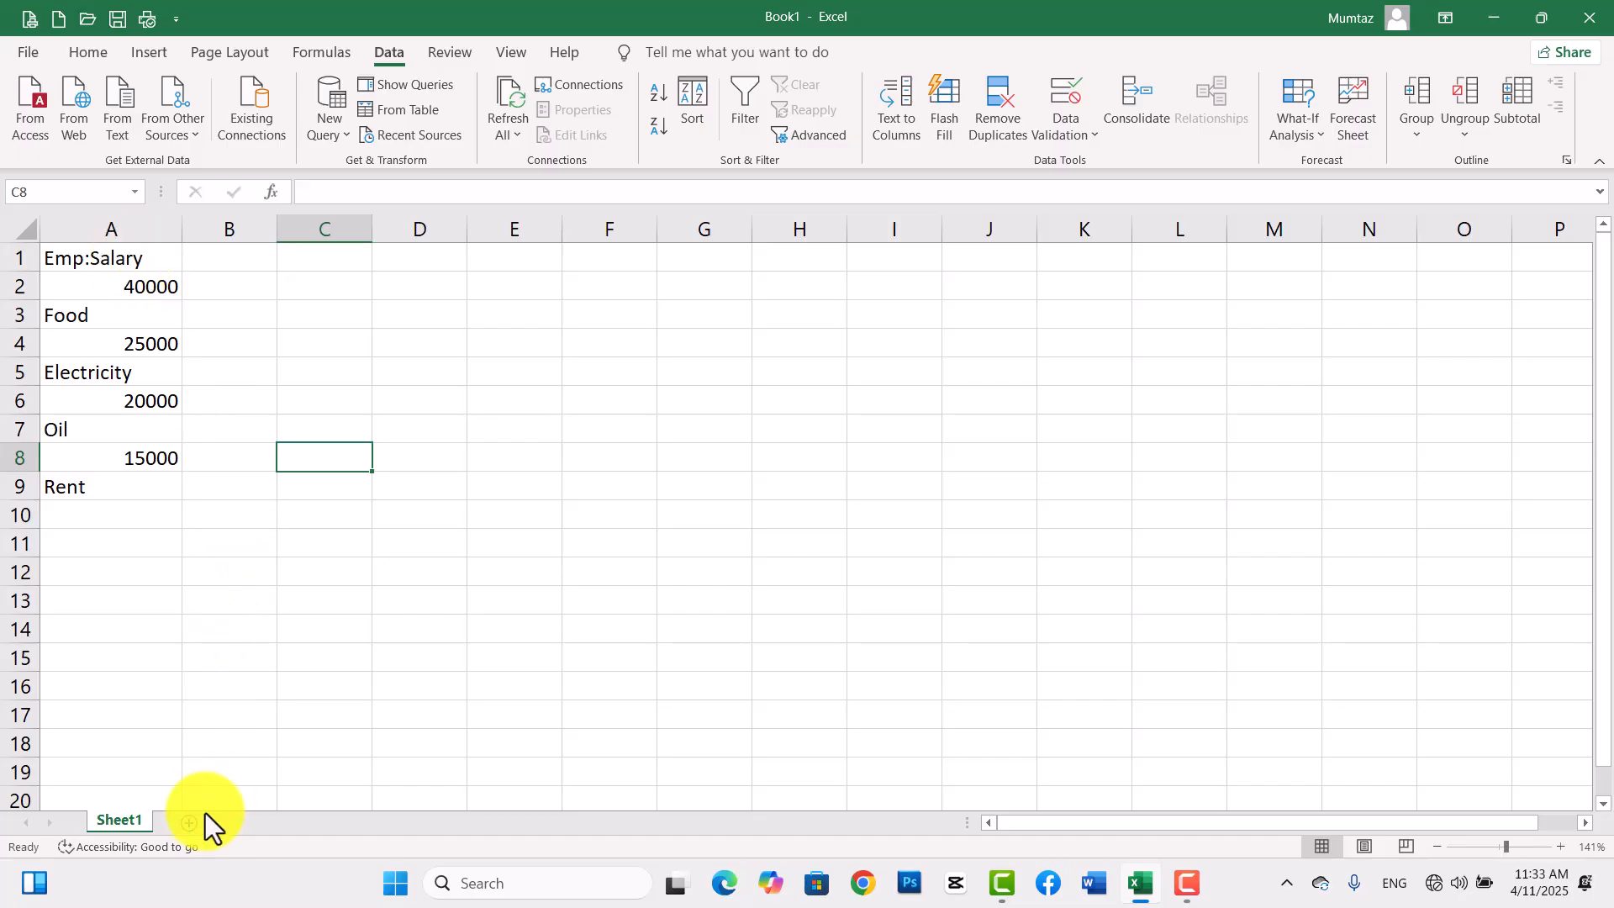
# Copy cells A1:A9 from Sheet1 into cell A1 of a new worksheet.
pyautogui.moveTo(109, 263); pyautogui.dragTo(98, 478)
pyautogui.hotkey('ctrl', 'c')
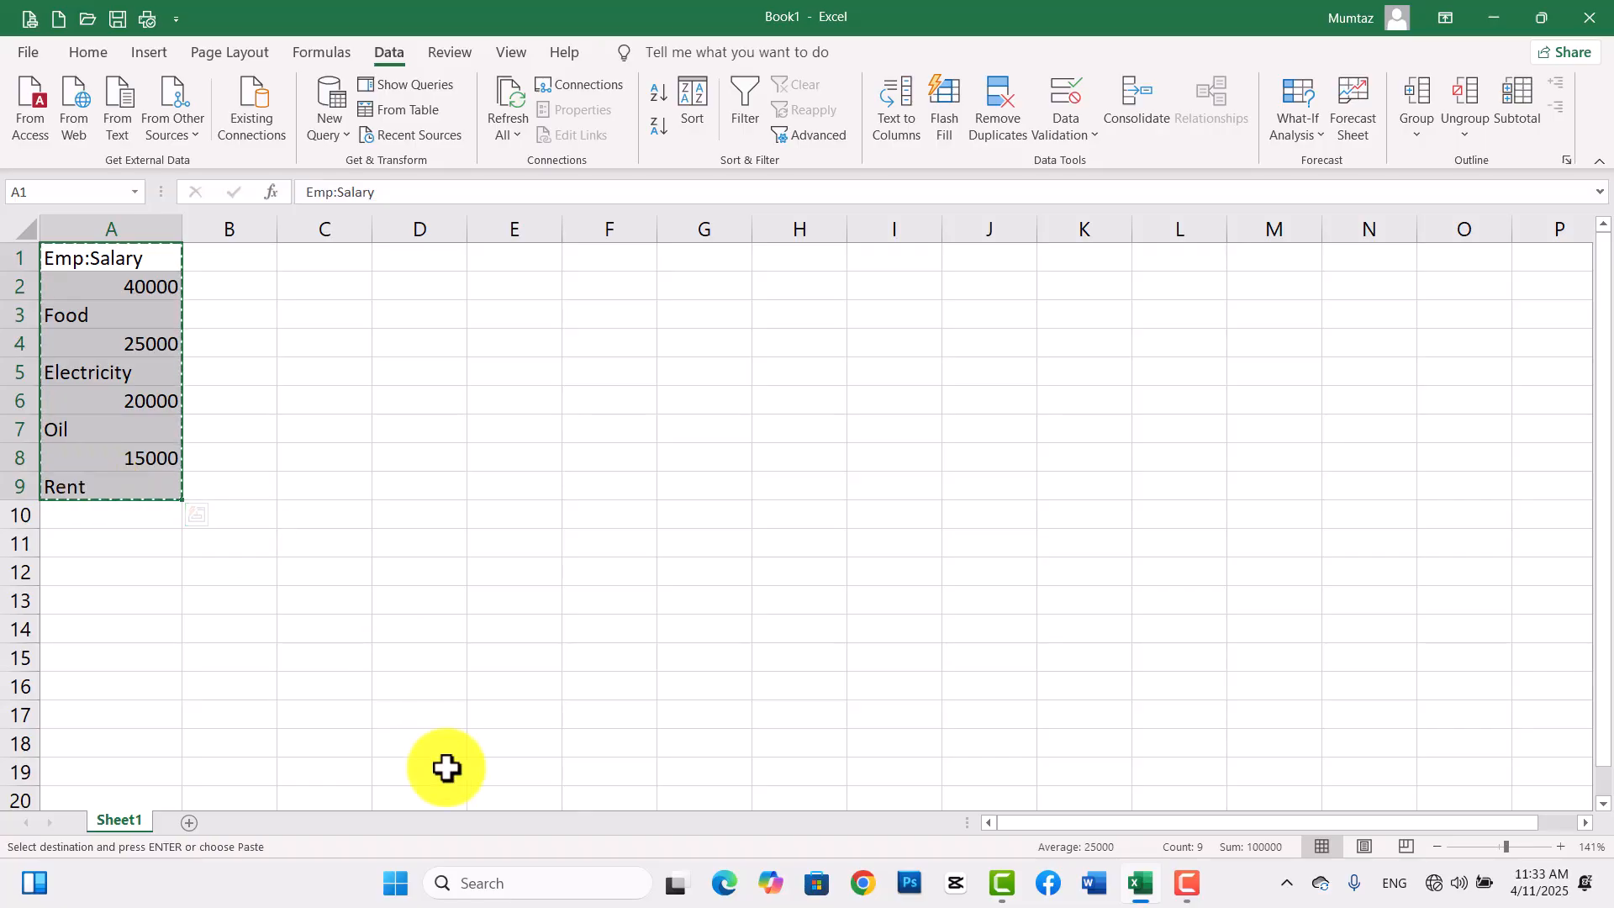
pyautogui.click(192, 822)
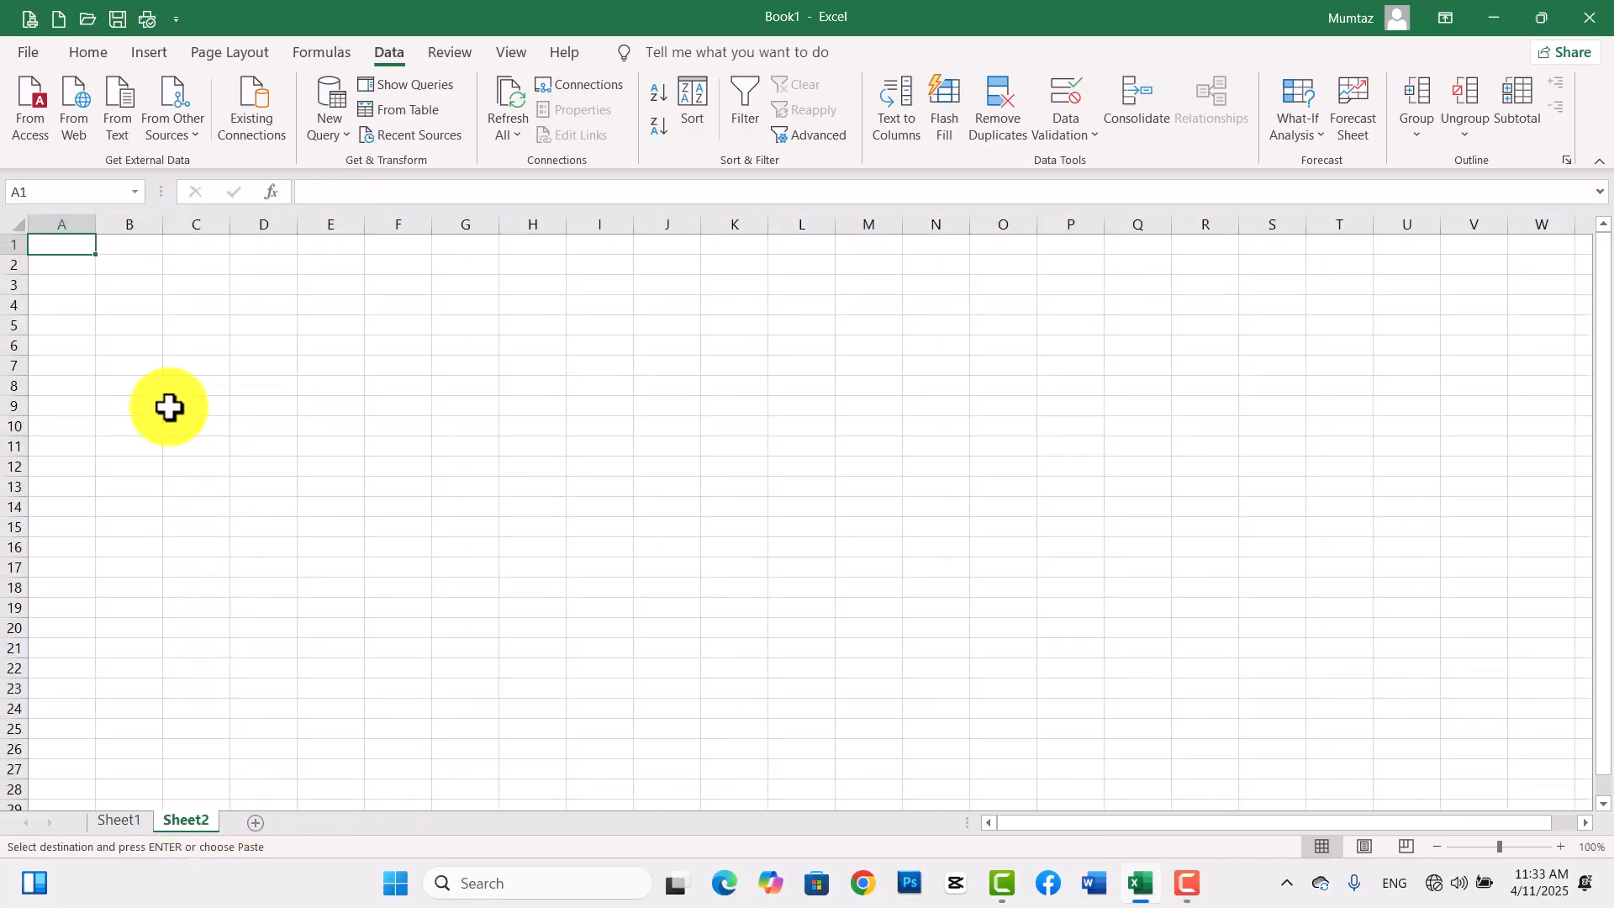
pyautogui.click(1509, 846)
pyautogui.hotkey('ctrl', 'v')
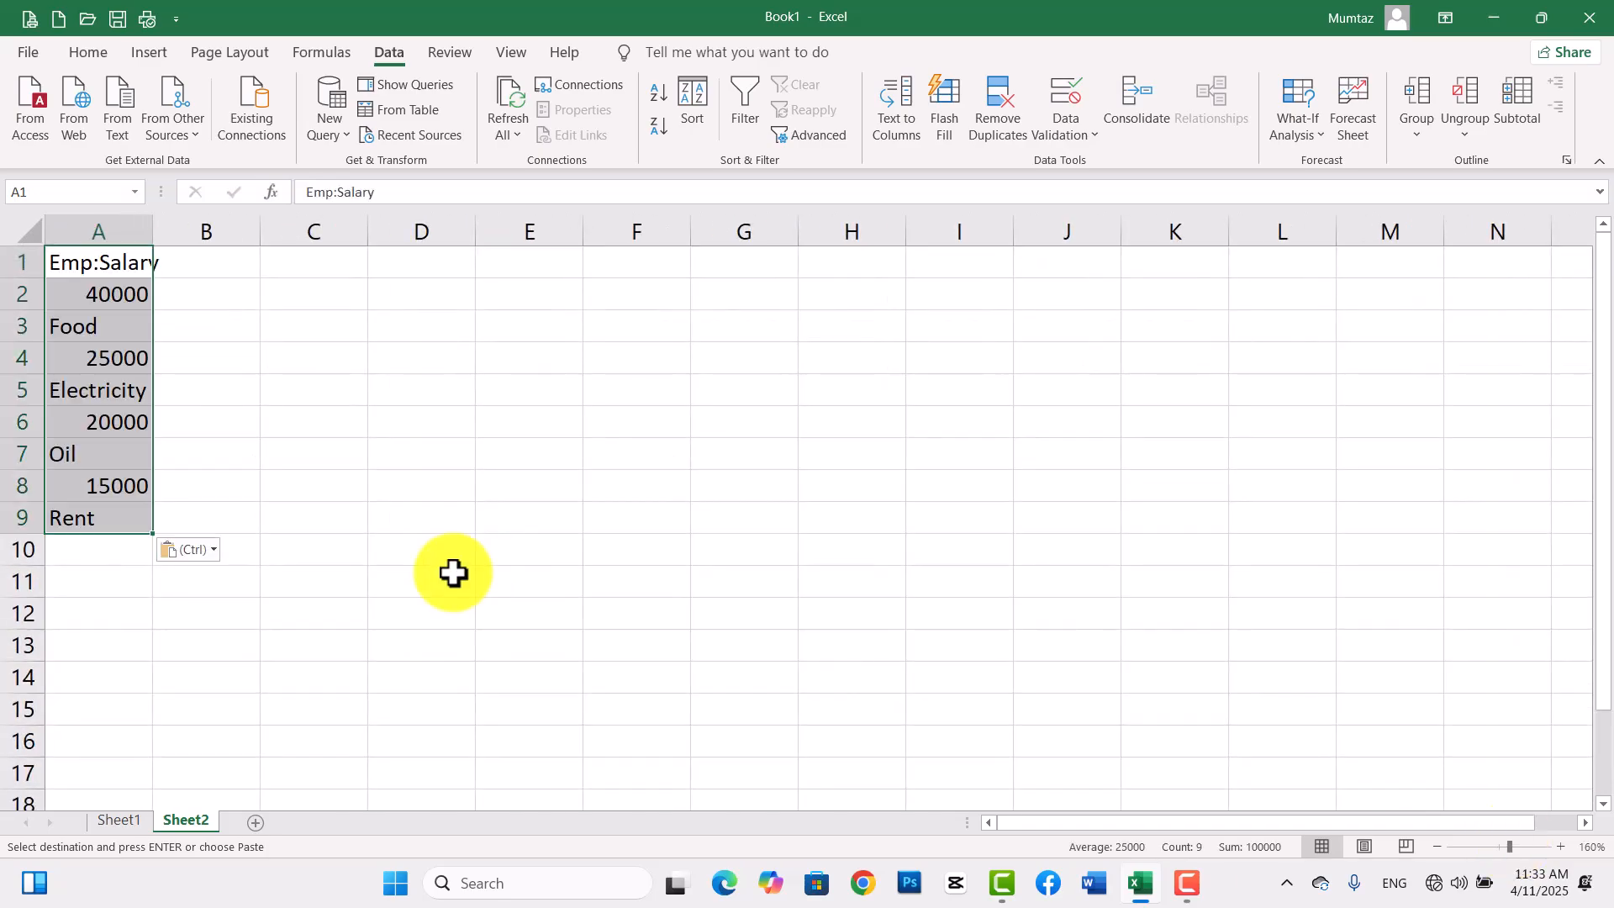
# Clear the amounts in cells A2, A4, A6 and A8 of Sheet2, keeping only the labels.
pyautogui.click(187, 350)
pyautogui.click(125, 297)
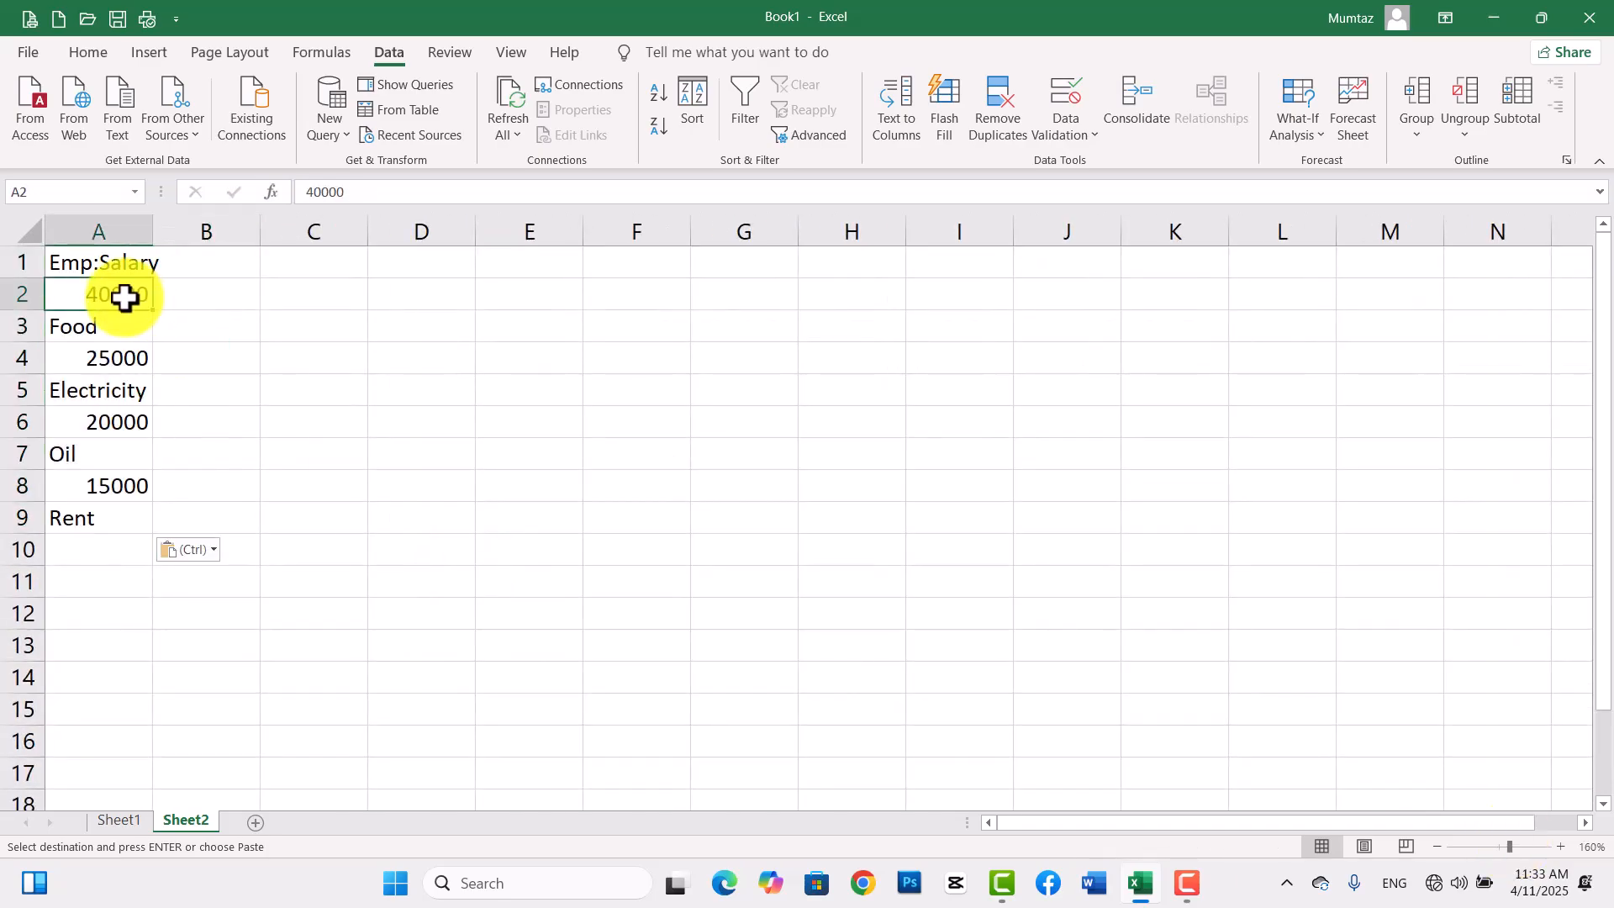
pyautogui.press('Delete')
pyautogui.click(133, 353)
pyautogui.press('Delete')
pyautogui.click(126, 435)
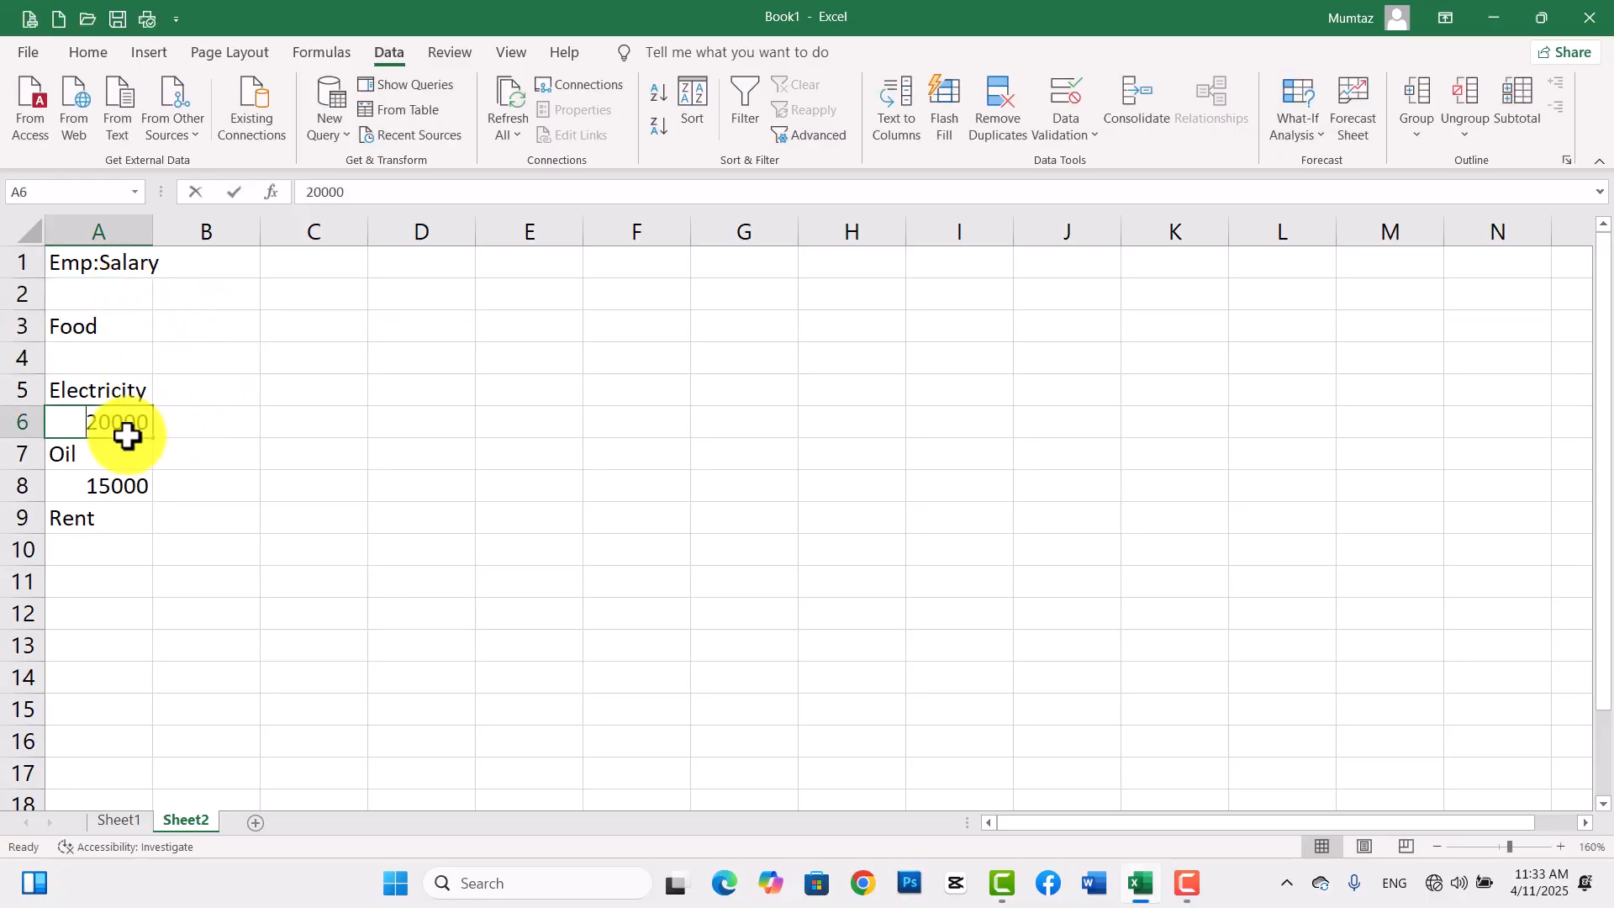
pyautogui.press('Delete')
pyautogui.click(123, 481)
pyautogui.press('BackSpace')
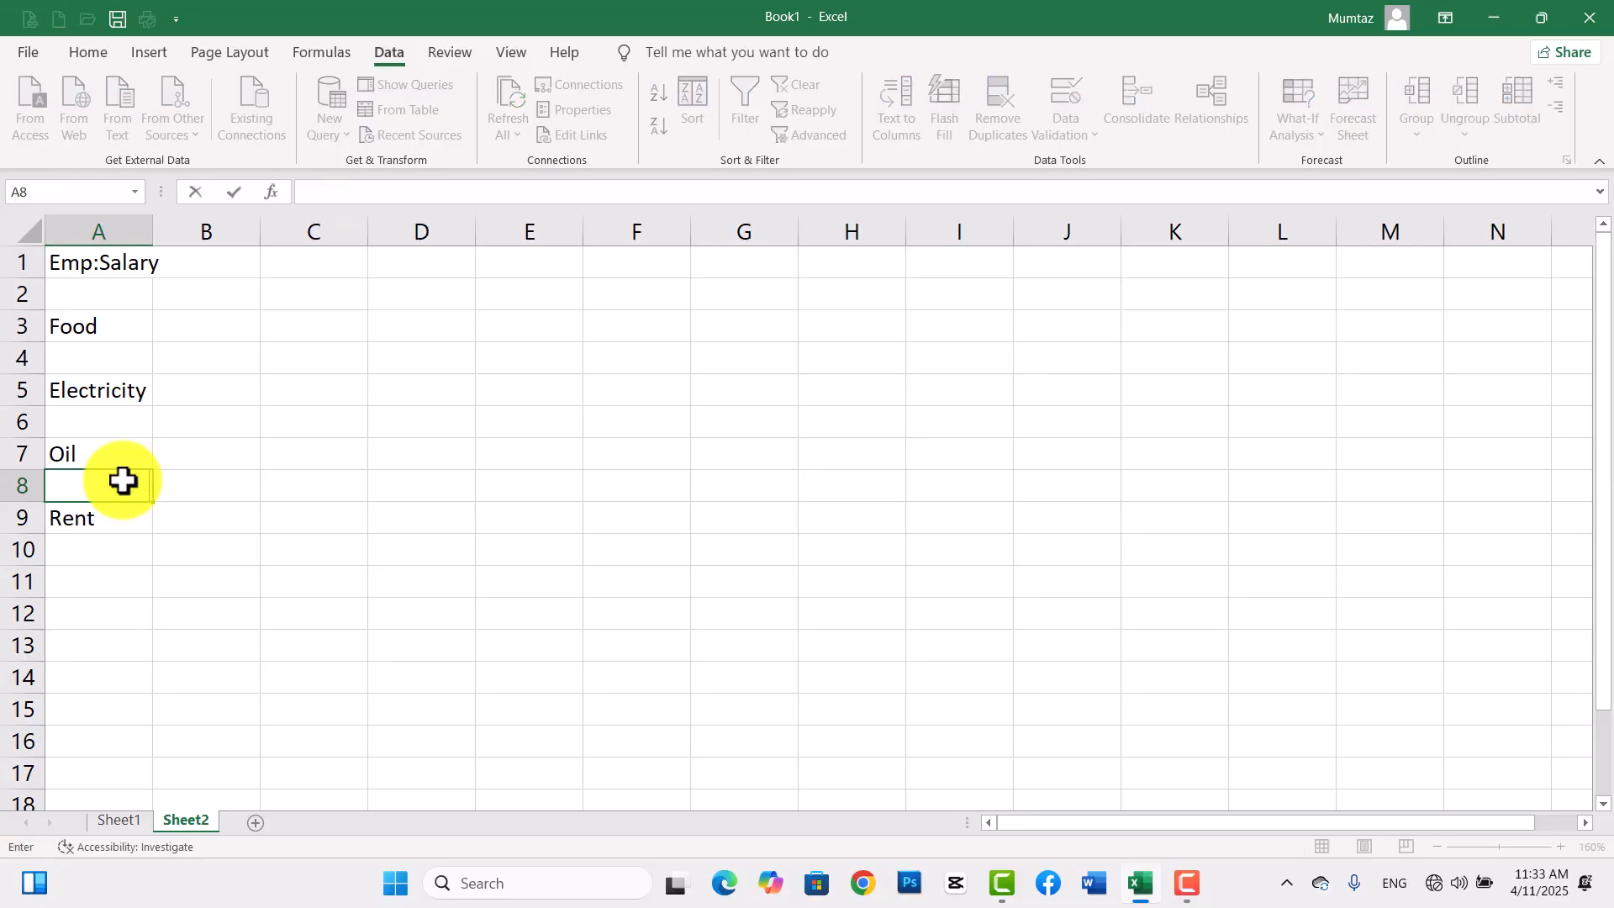
pyautogui.click(706, 408)
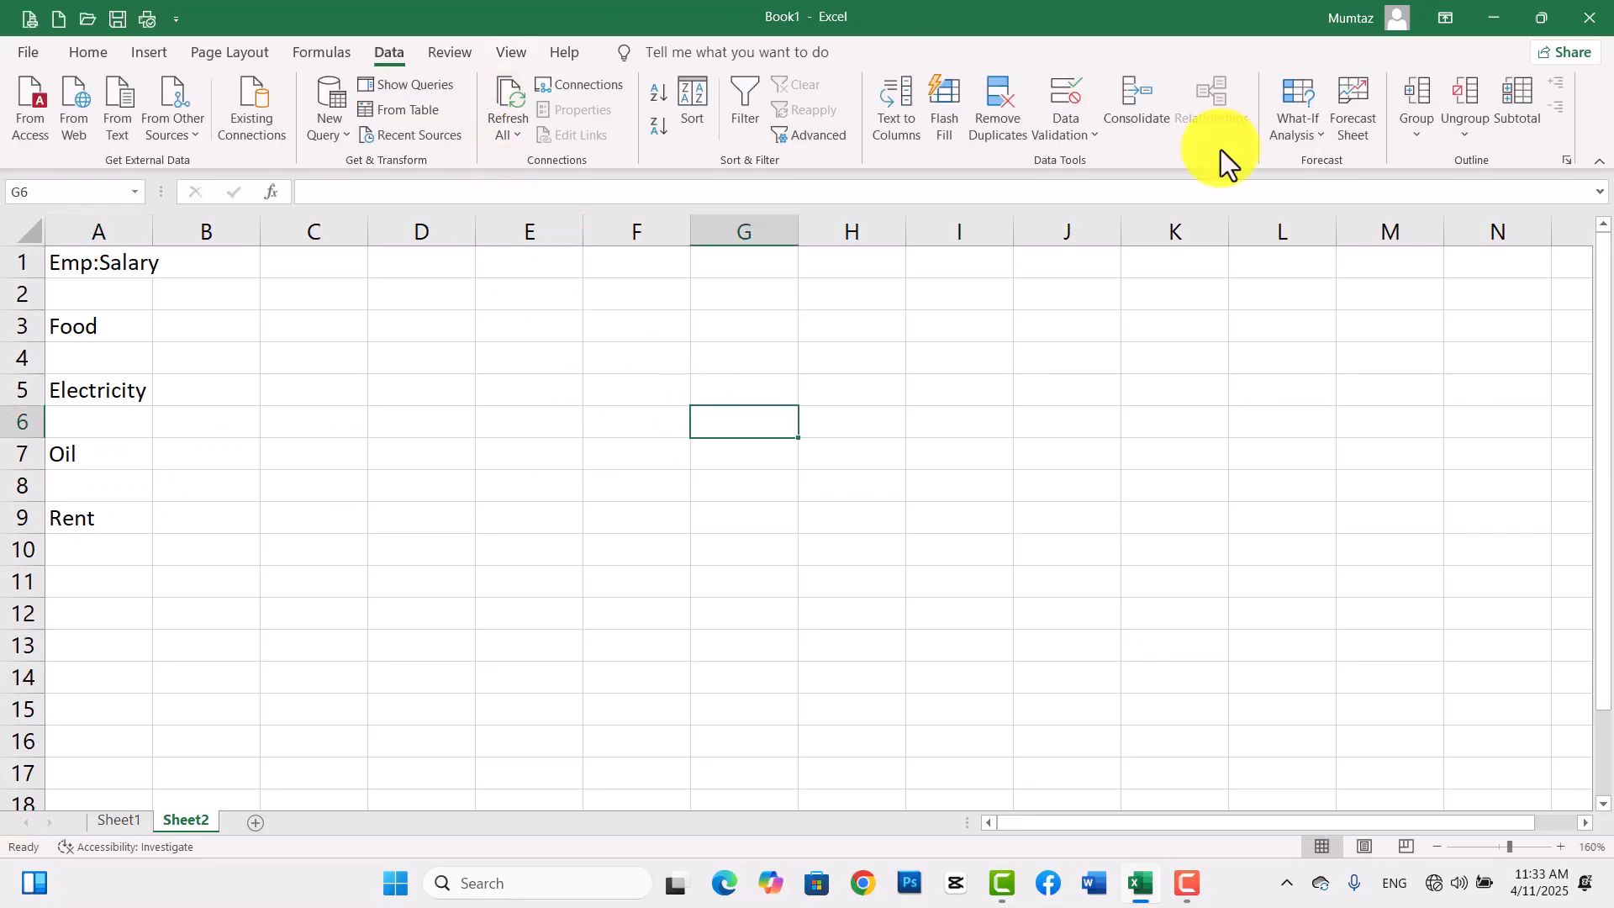
# Create a scenario named March on Sheet2 in the Scenario Manager with cells A1:A10 as its changing cells.
pyautogui.click(1307, 136)
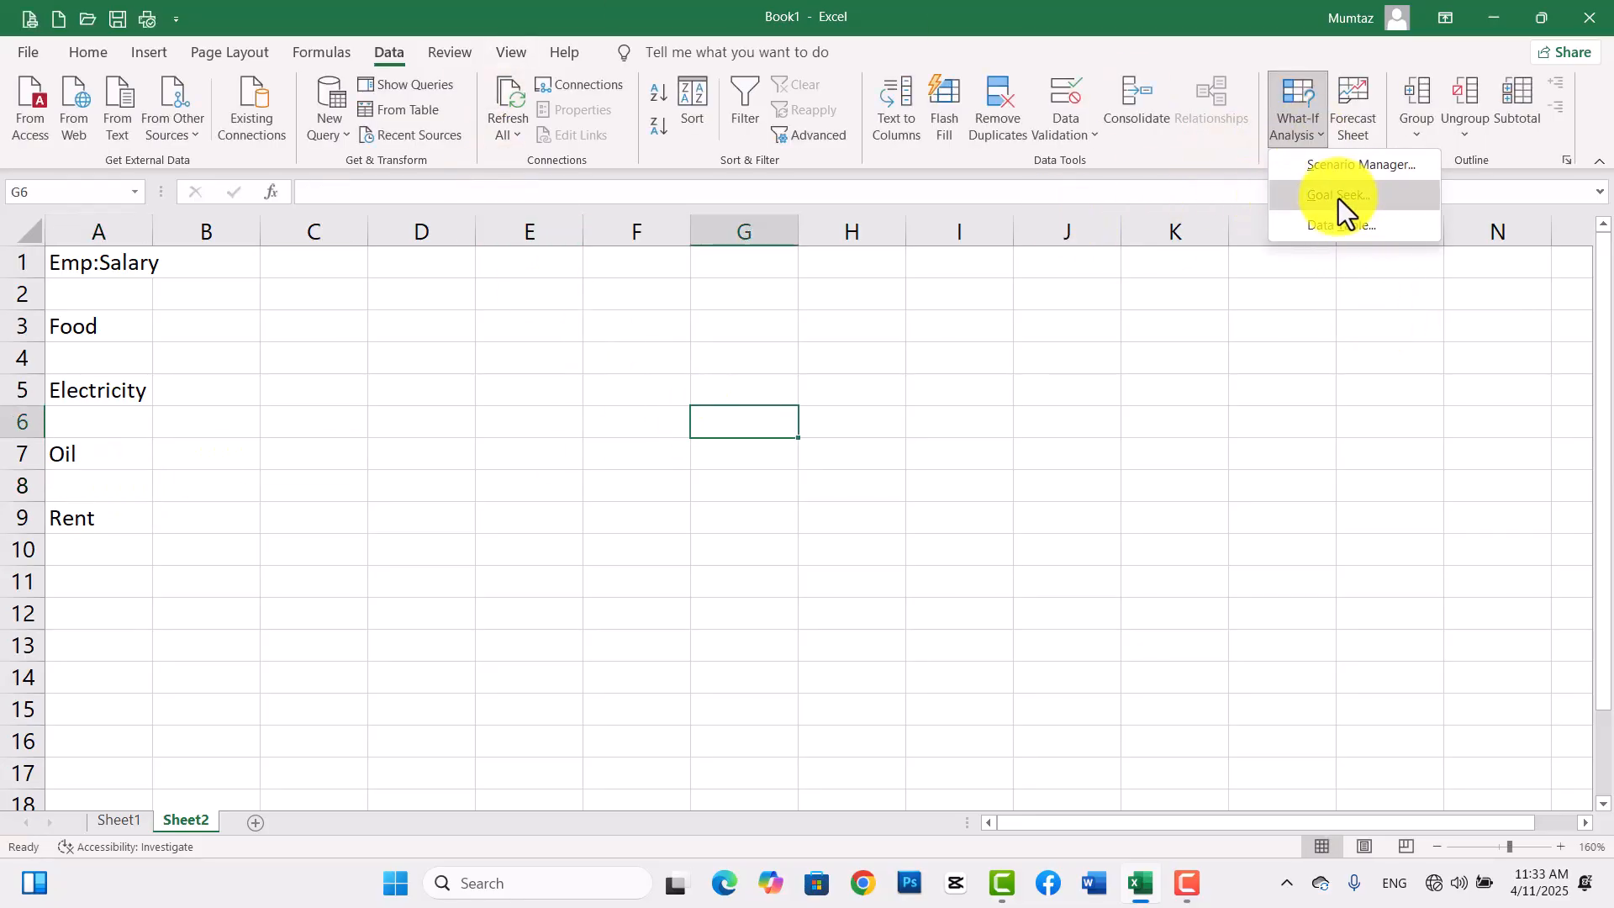
pyautogui.click(1330, 170)
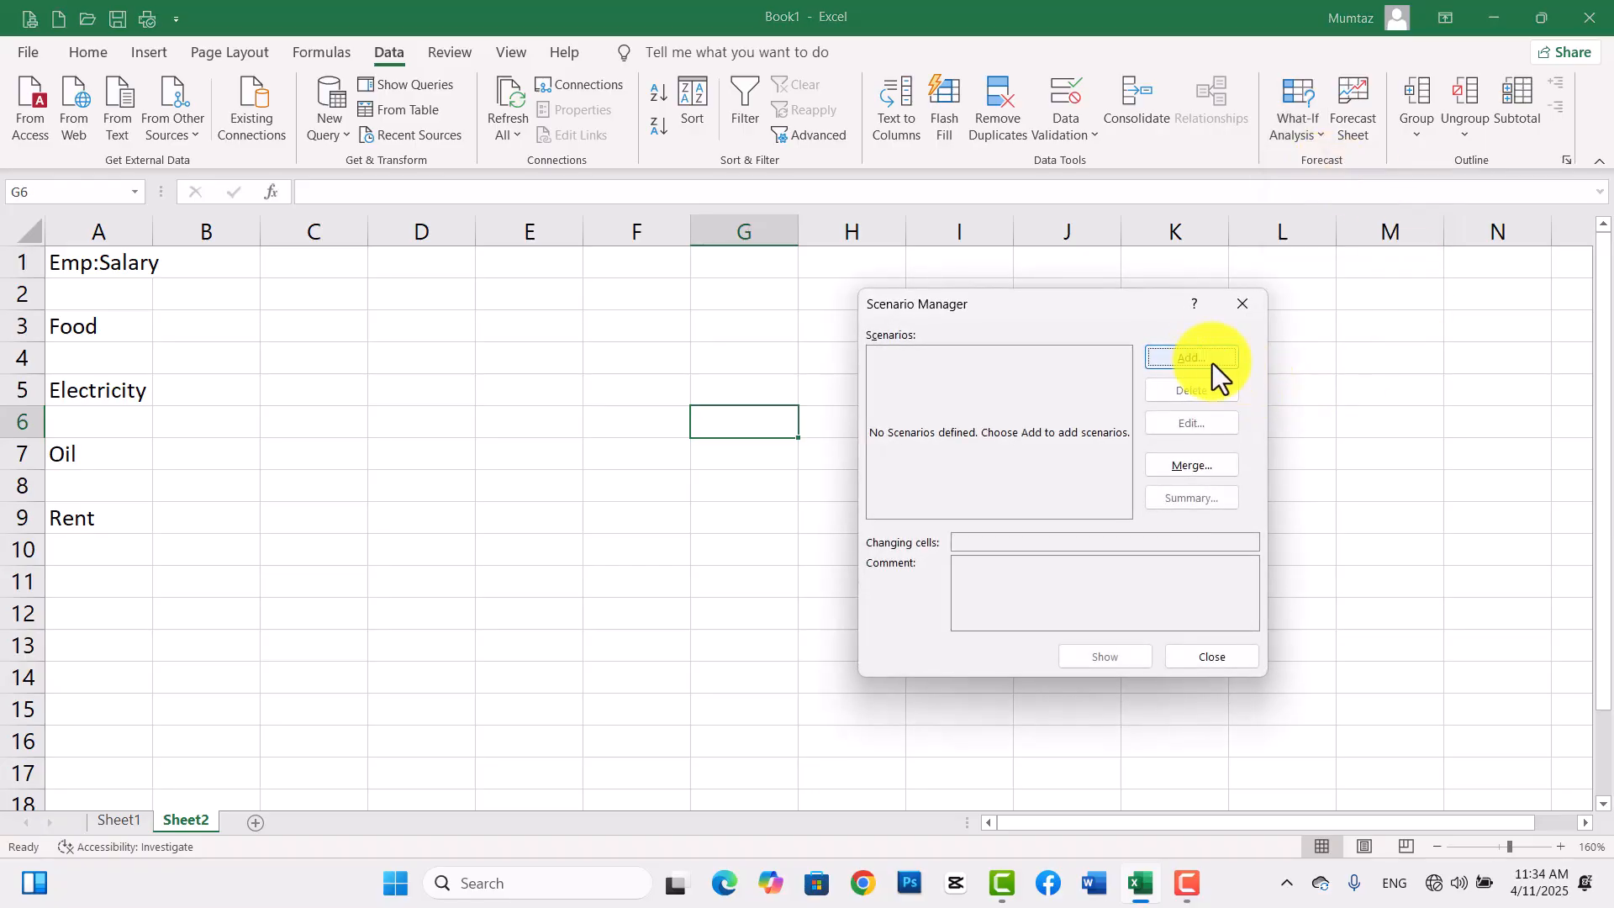
pyautogui.click(1202, 357)
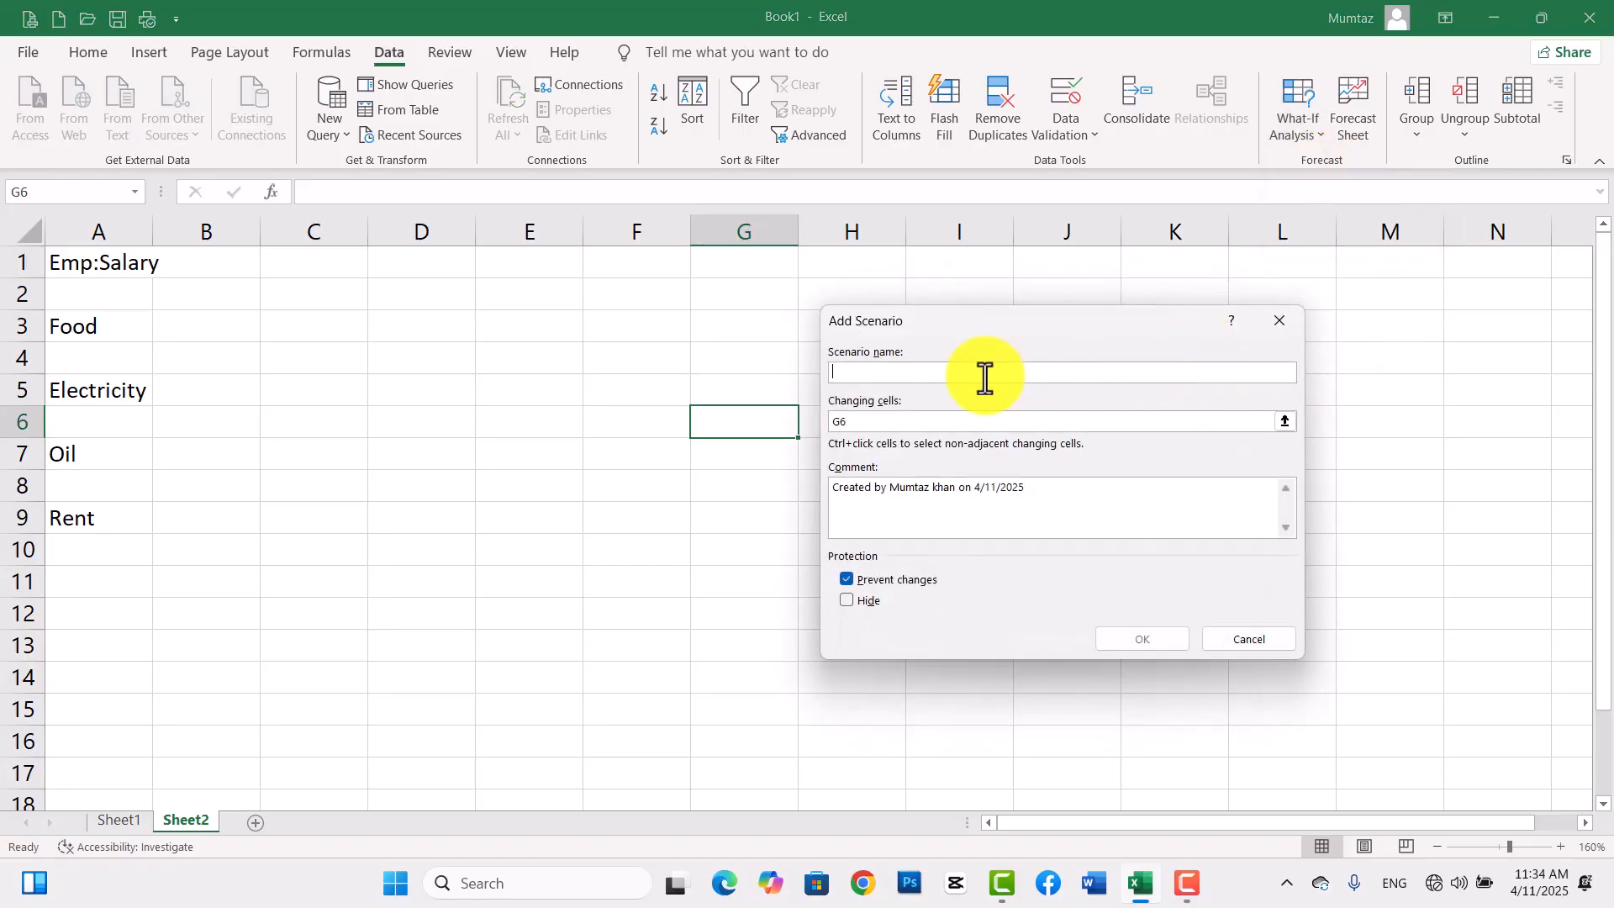
pyautogui.write('March')
pyautogui.click(1285, 422)
pyautogui.moveTo(126, 259); pyautogui.dragTo(91, 552)
pyautogui.press('Return')
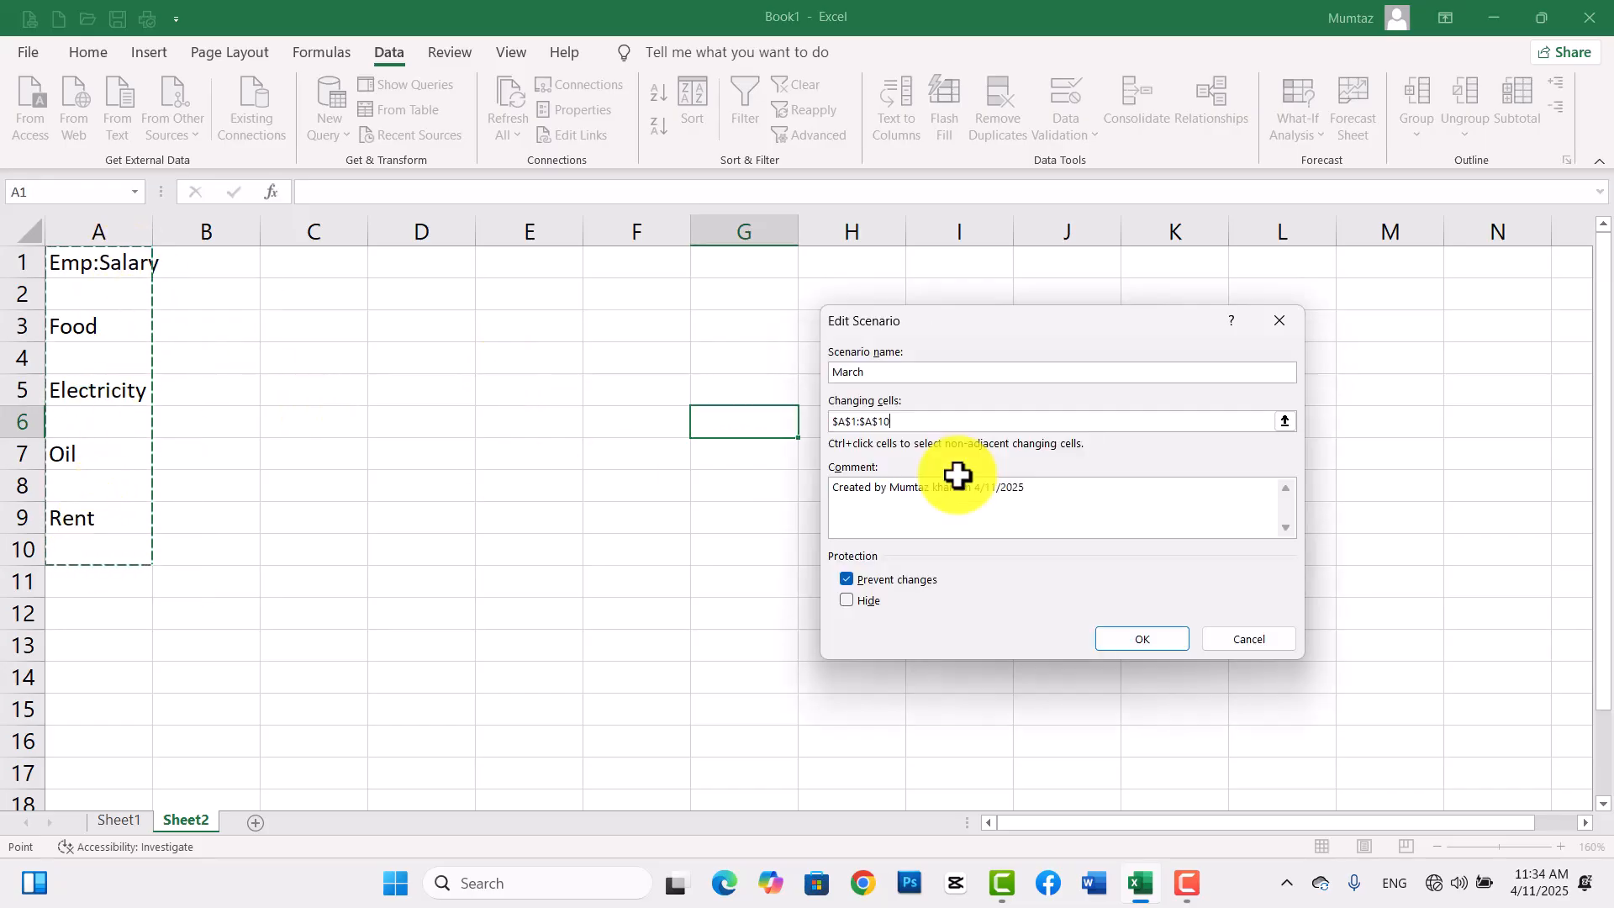
pyautogui.click(1129, 644)
# Set the March scenario values to 20000 for A2, 10000 for A4, 5000 for A6 and 4000 for A8.
pyautogui.click(1020, 464)
pyautogui.write('200')
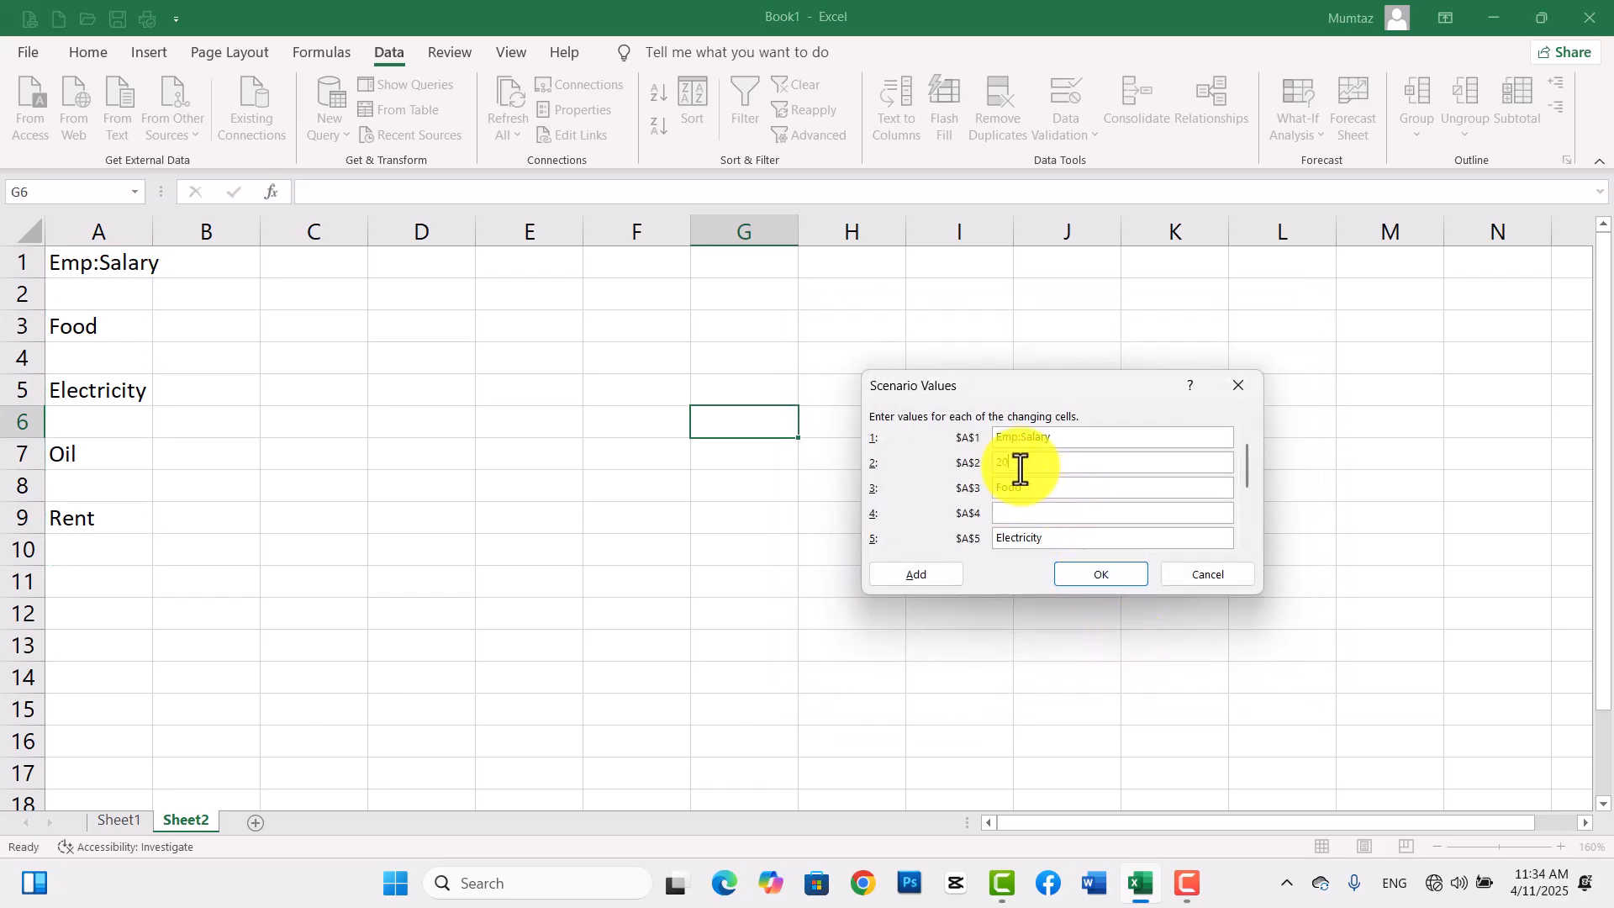
pyautogui.write('00')
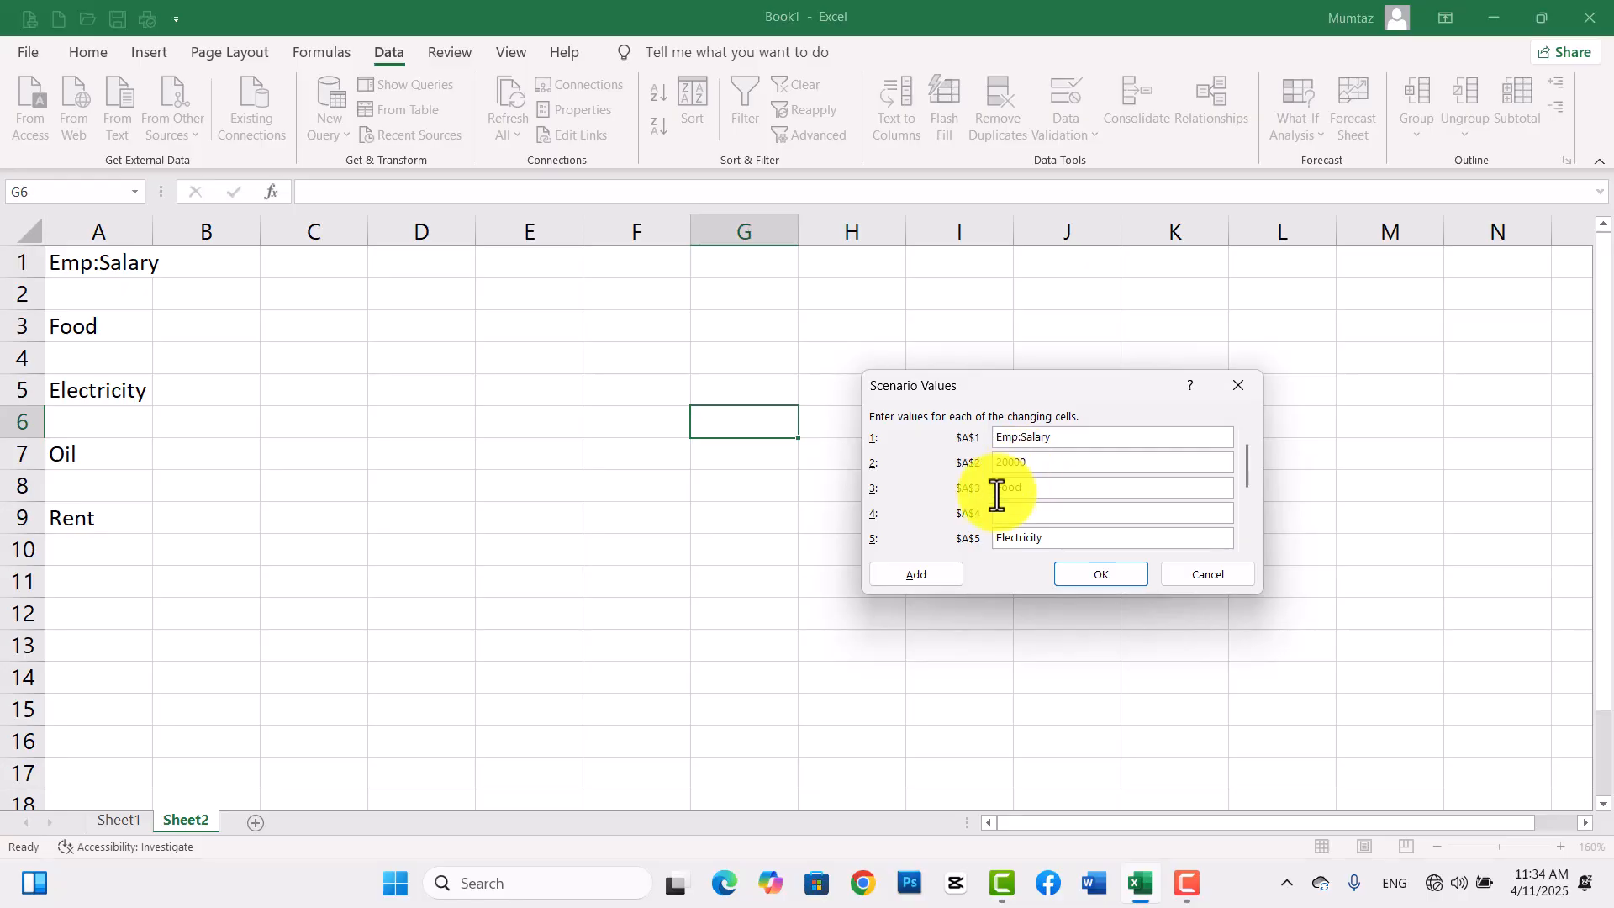
pyautogui.write('100')
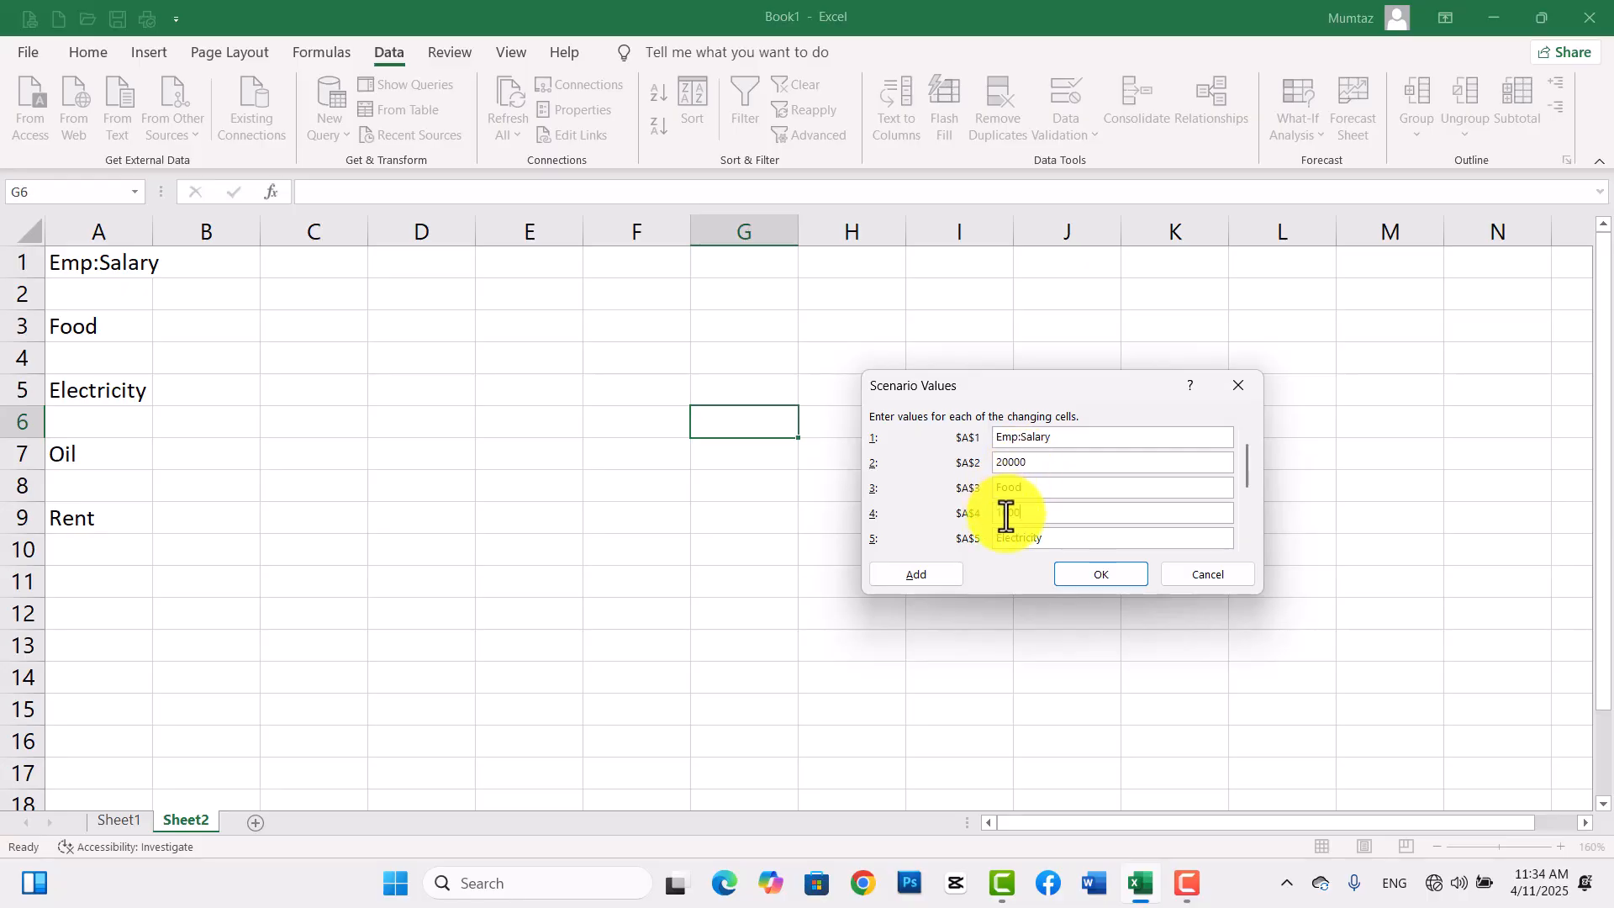
pyautogui.click(1246, 538)
pyautogui.click(1246, 539)
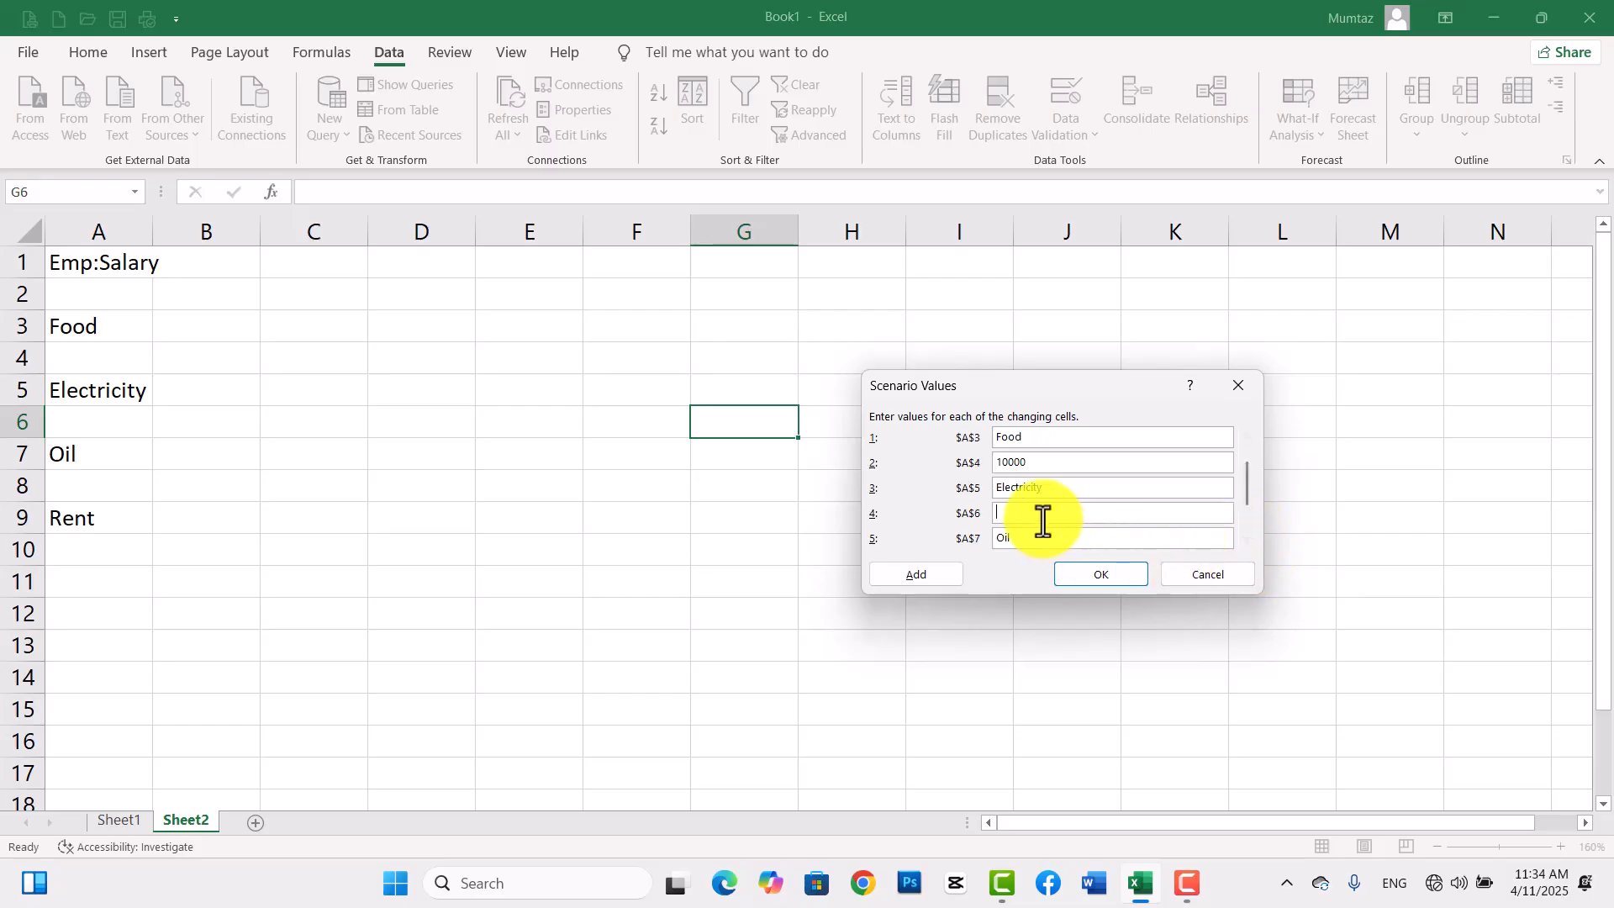
pyautogui.write('5000')
pyautogui.click(1246, 539)
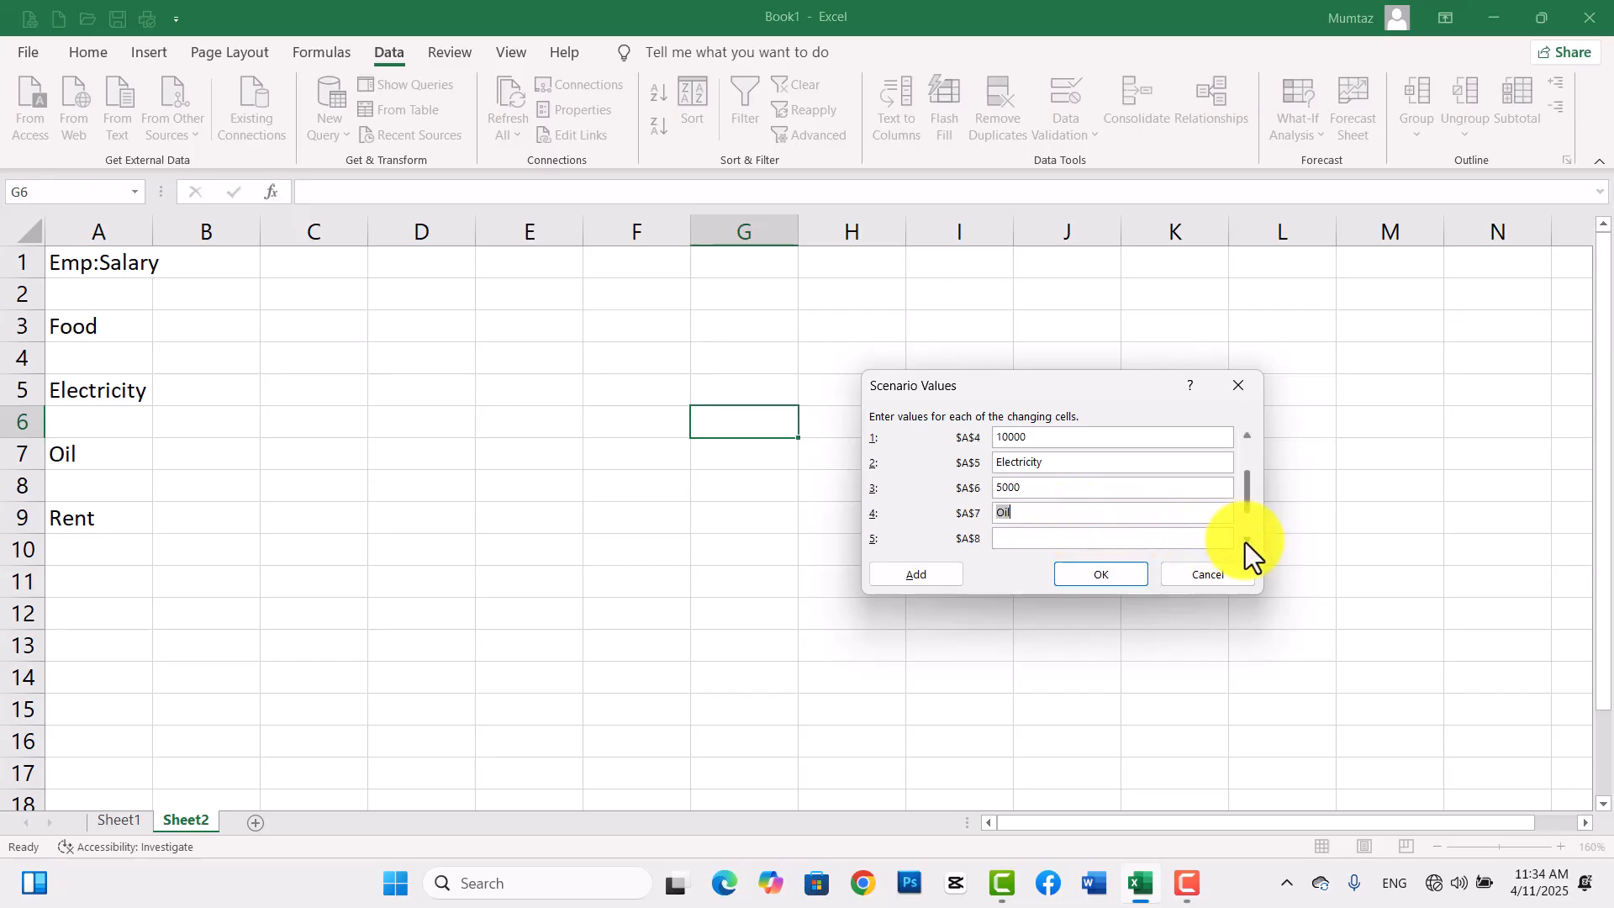
pyautogui.click(1051, 539)
pyautogui.write('4000')
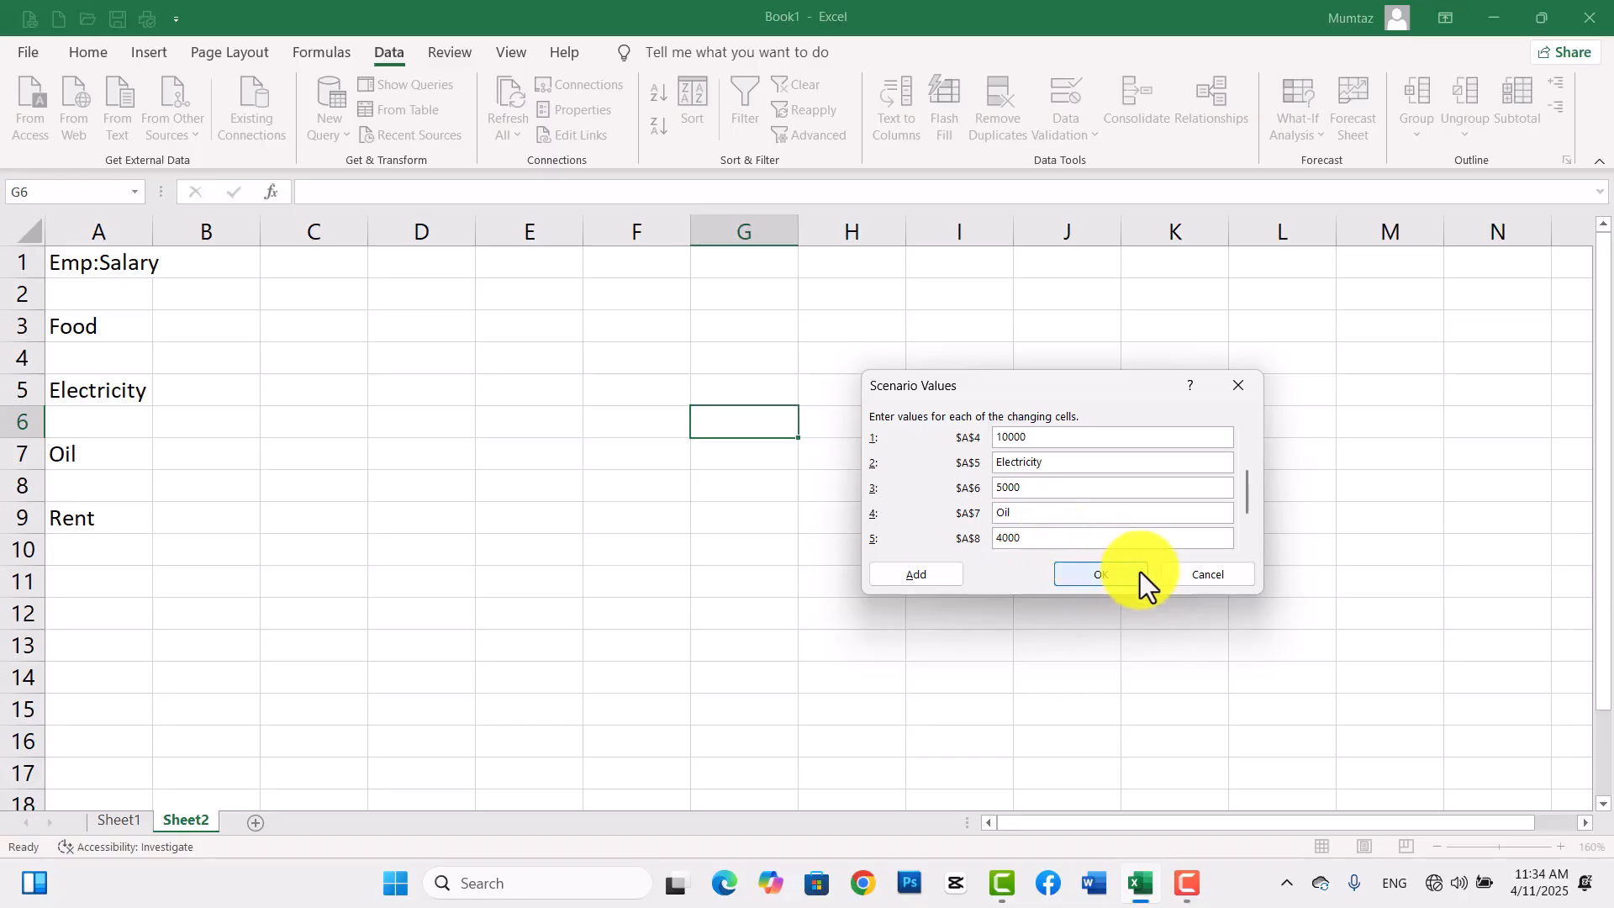
pyautogui.click(1102, 577)
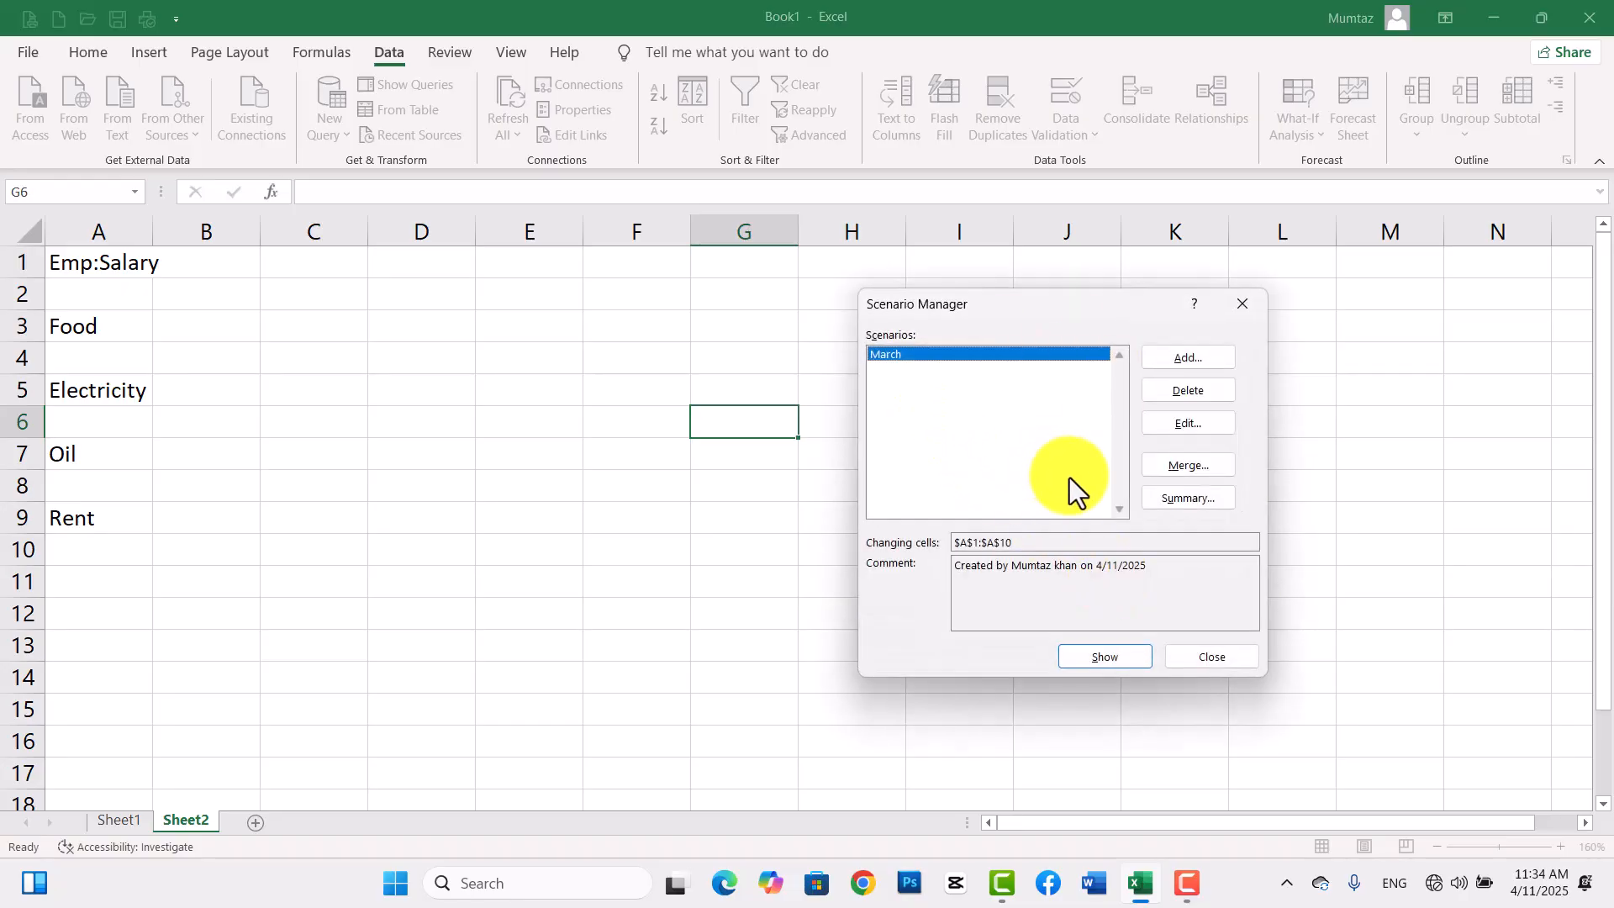
# Merge the scenarios from Sheet1 of Book1 into Sheet2's scenario list.
pyautogui.click(1220, 465)
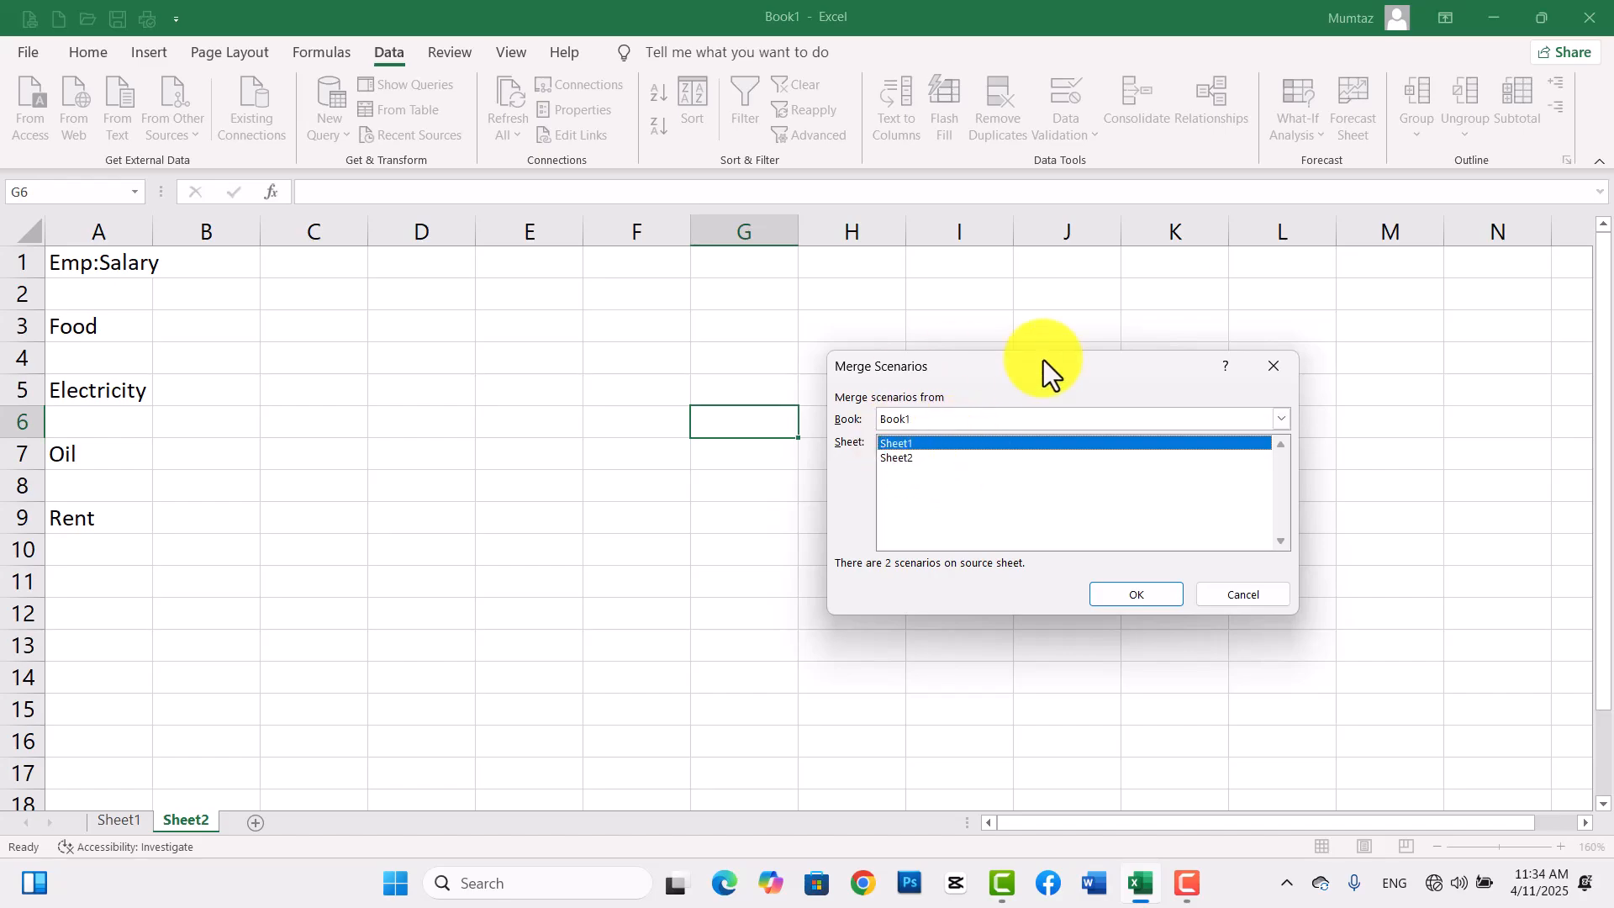
pyautogui.click(1126, 593)
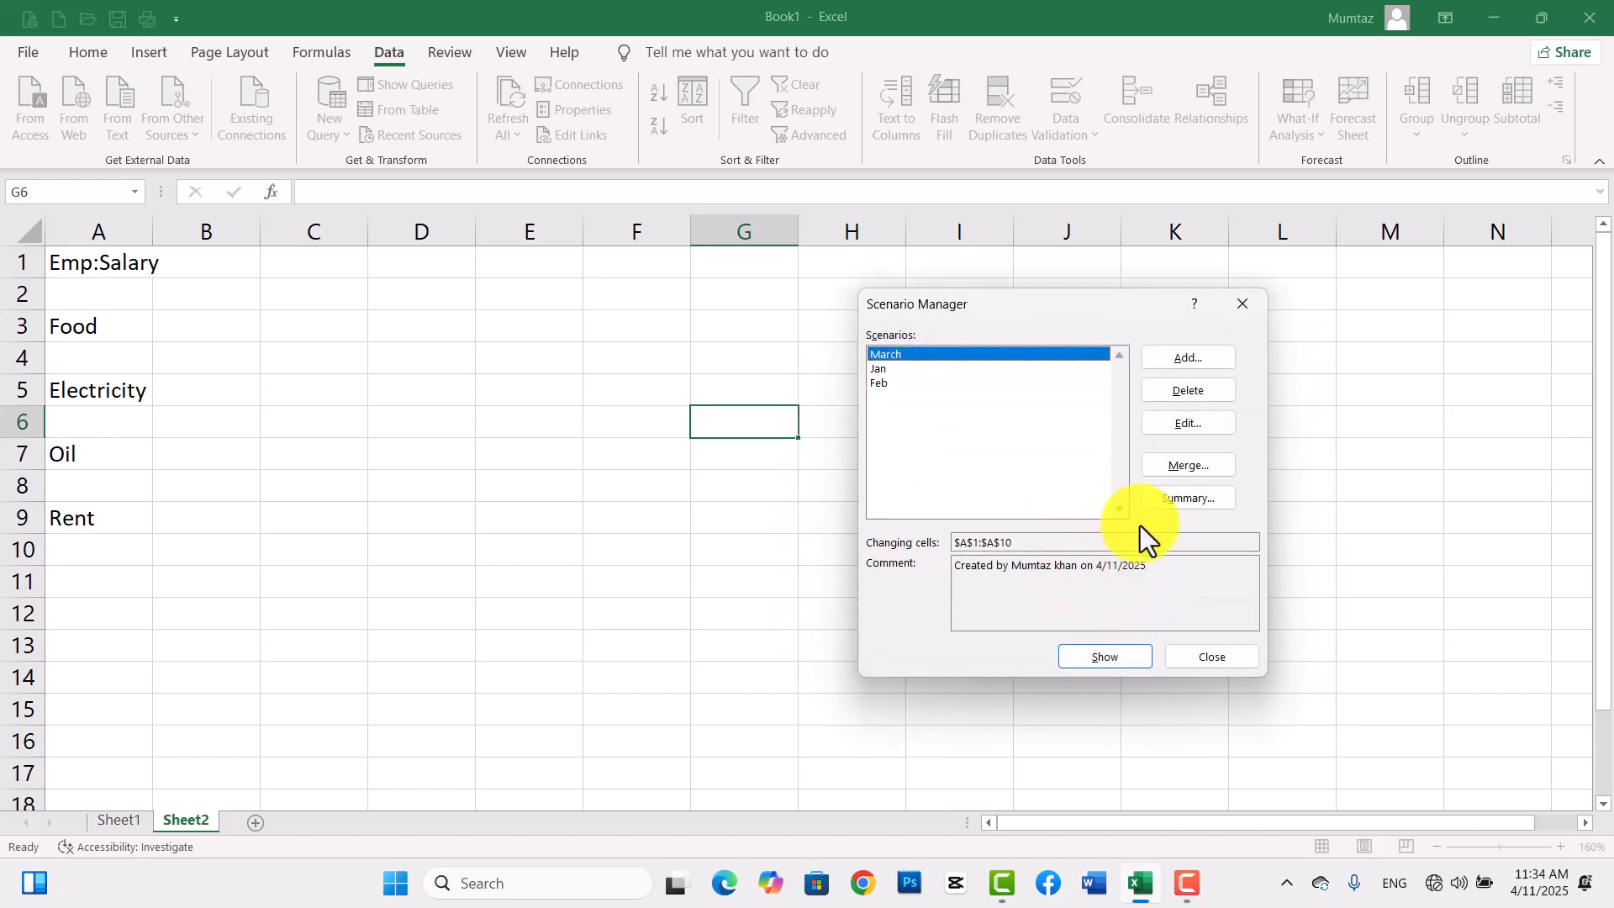
# Show the March, Jan and Feb scenarios one after another on Sheet2, ending with Feb.
pyautogui.click(876, 383)
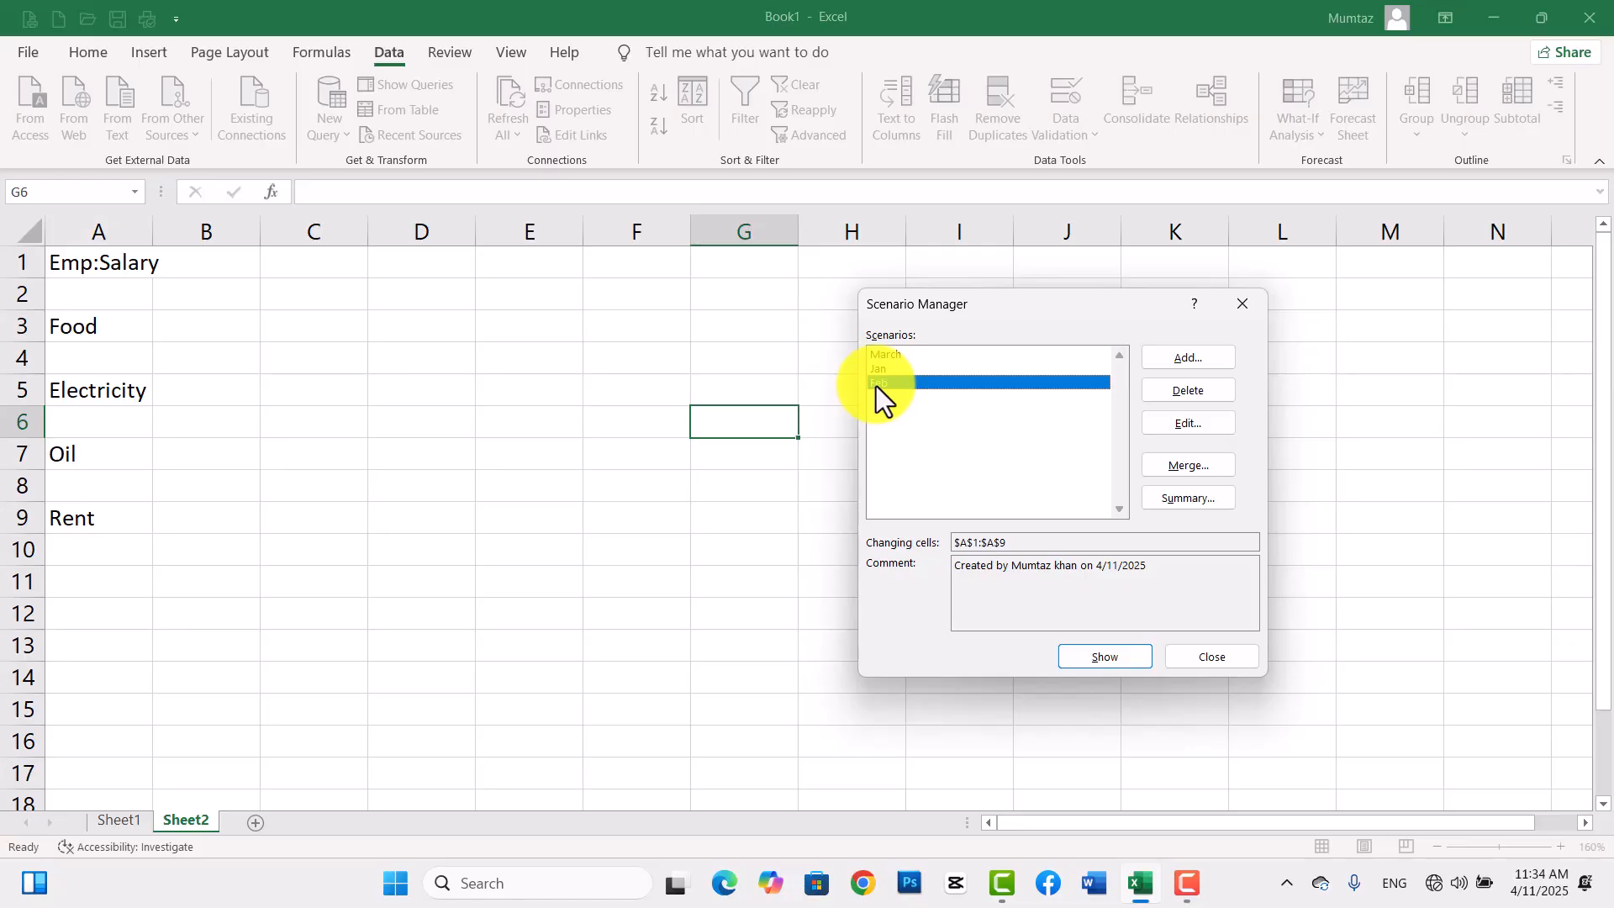
pyautogui.click(877, 370)
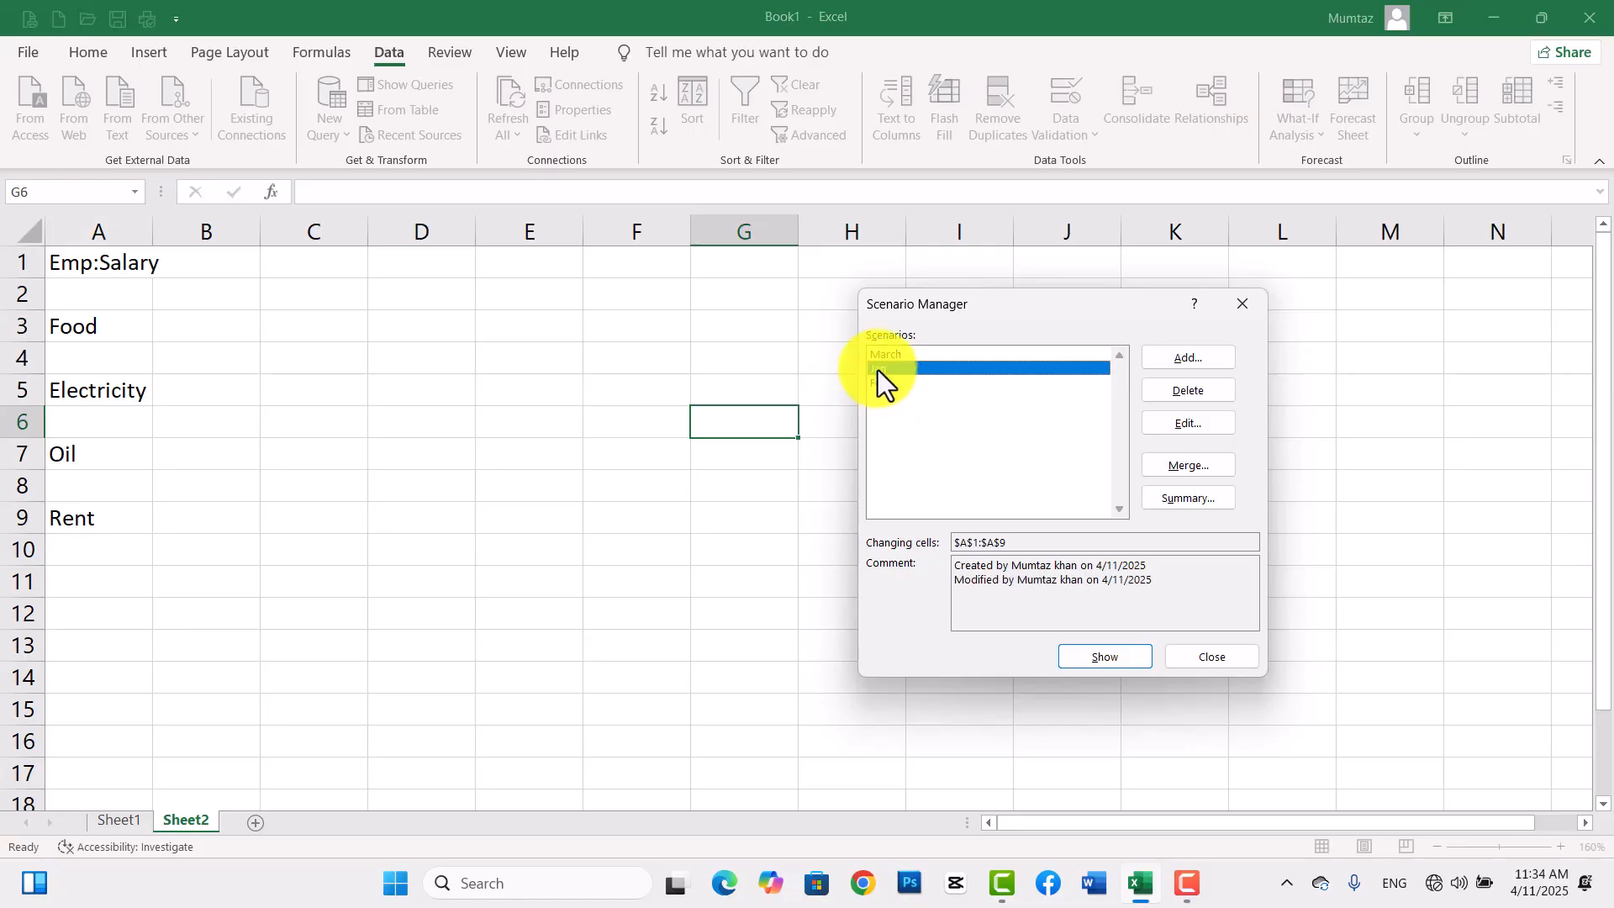
pyautogui.click(893, 355)
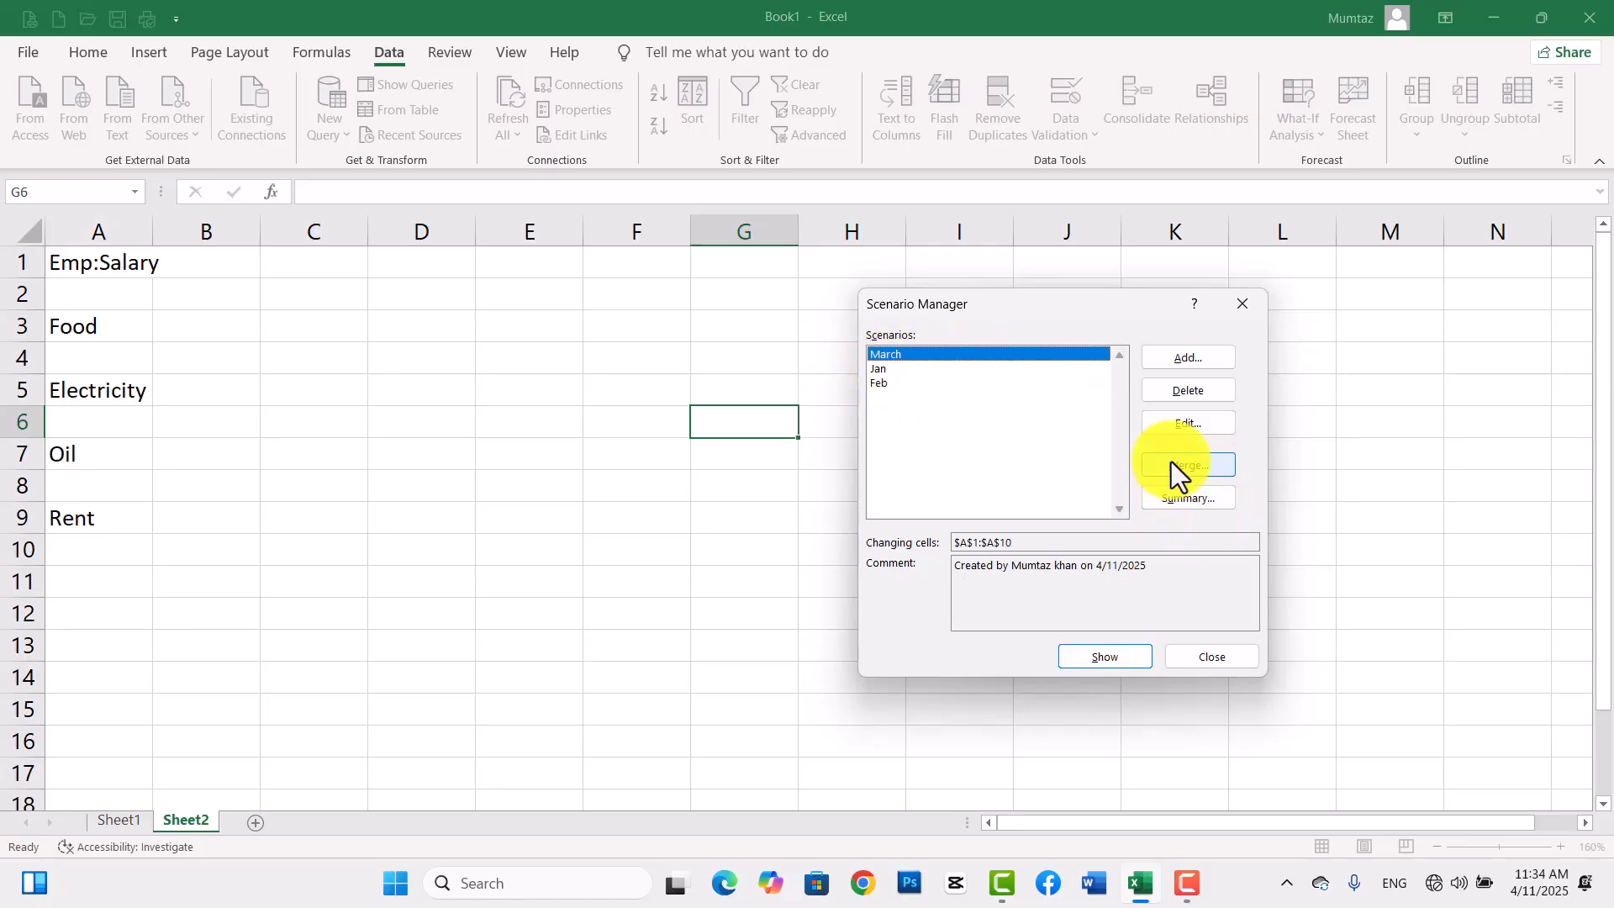
pyautogui.click(1095, 661)
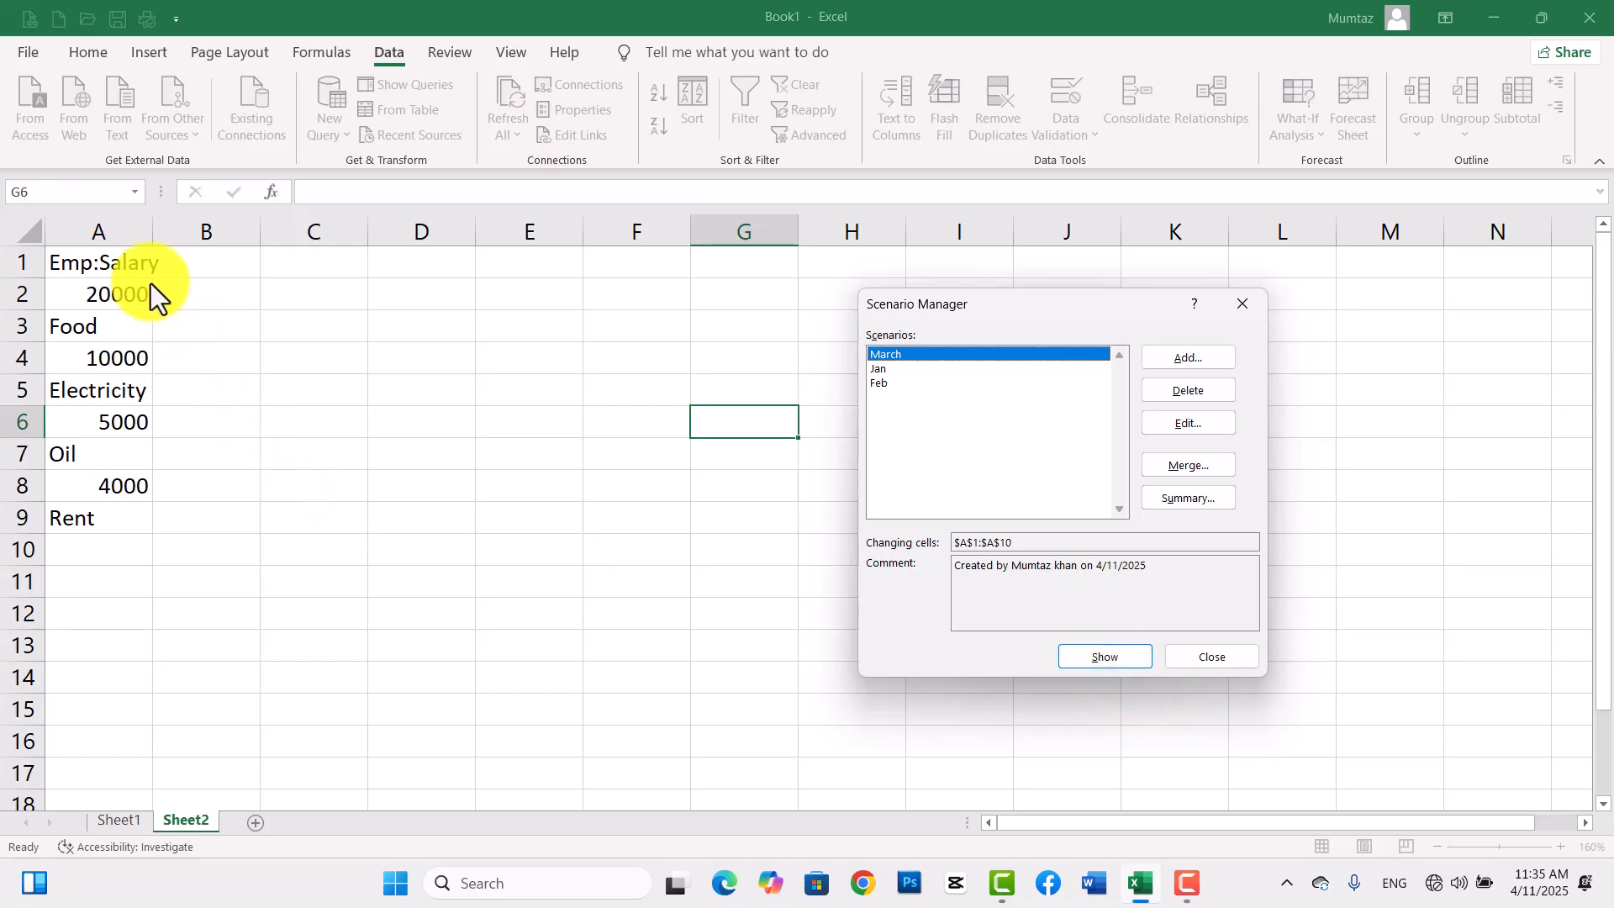
pyautogui.click(873, 367)
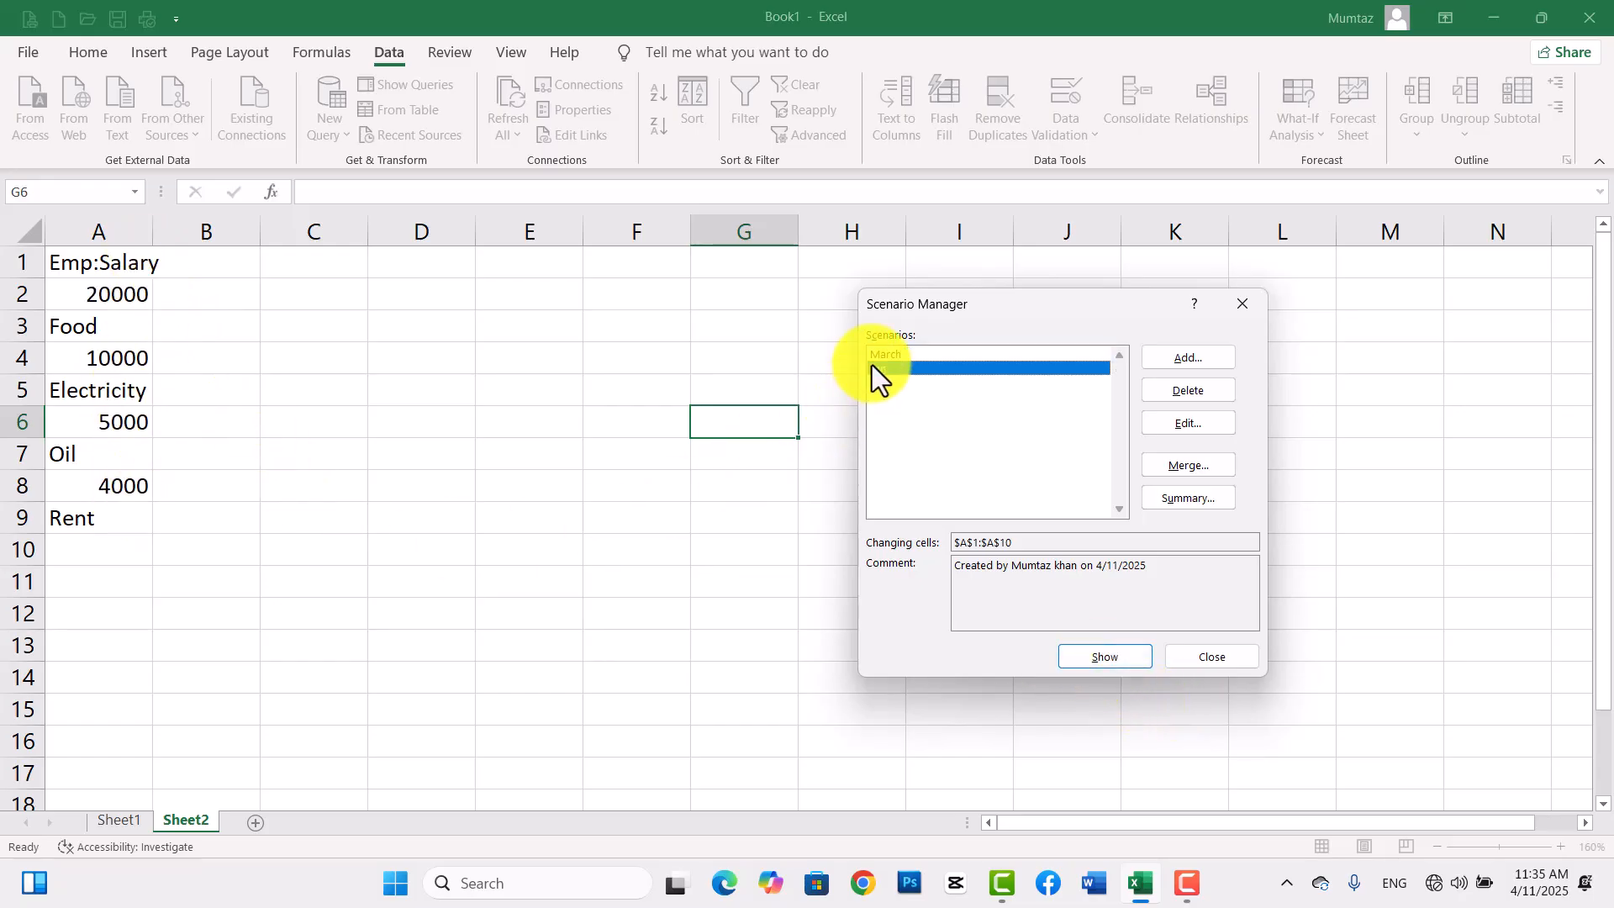
pyautogui.click(1106, 656)
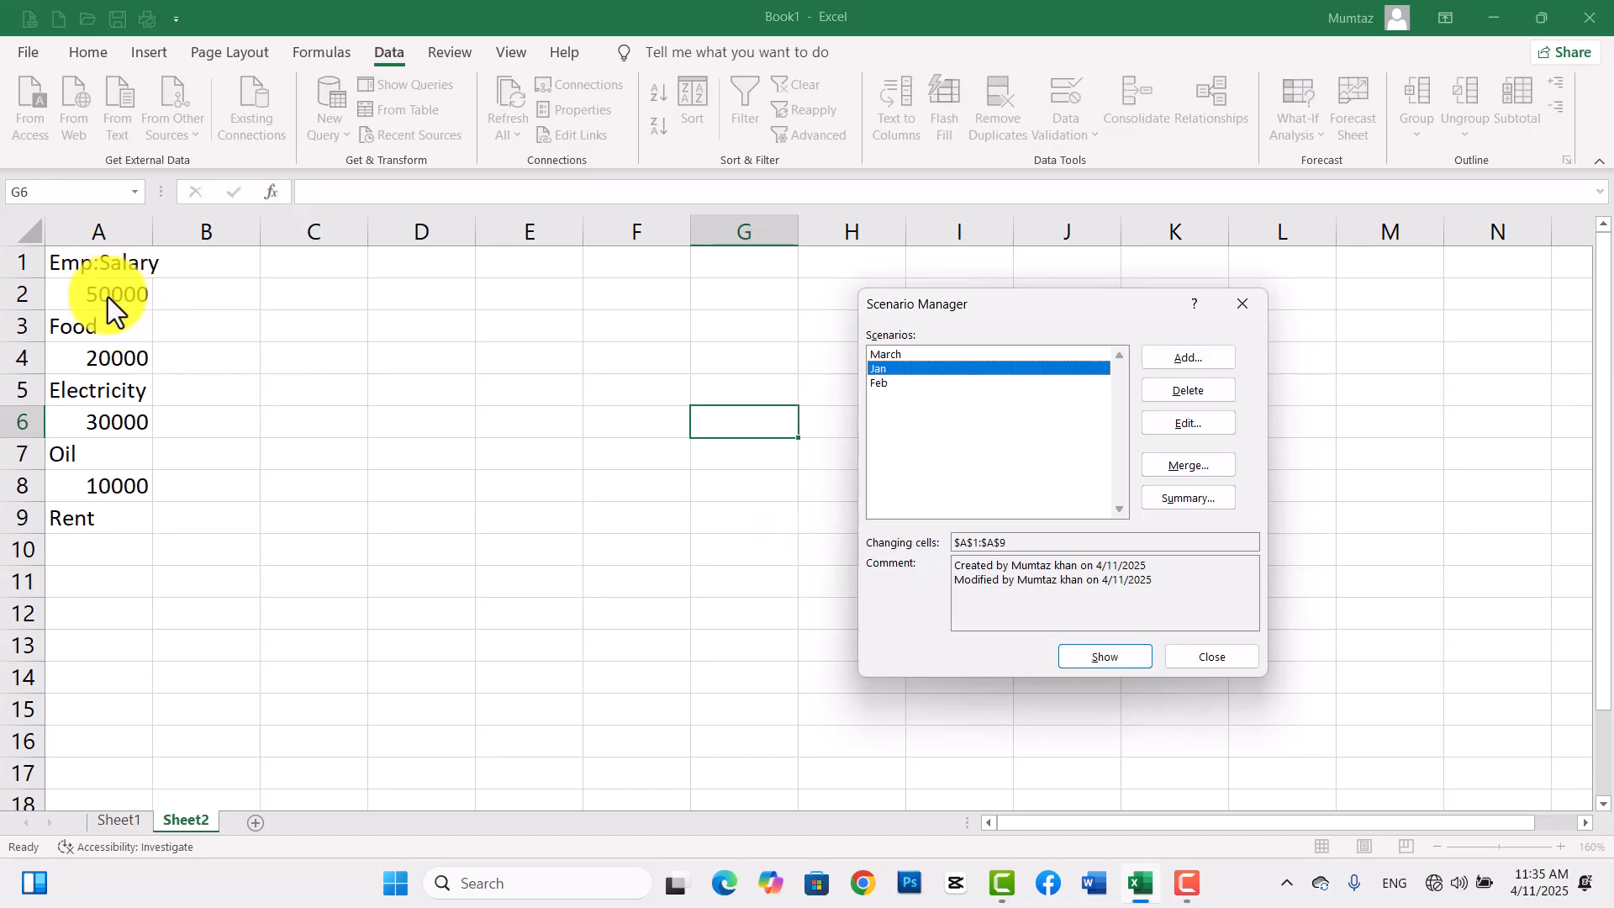
pyautogui.click(880, 383)
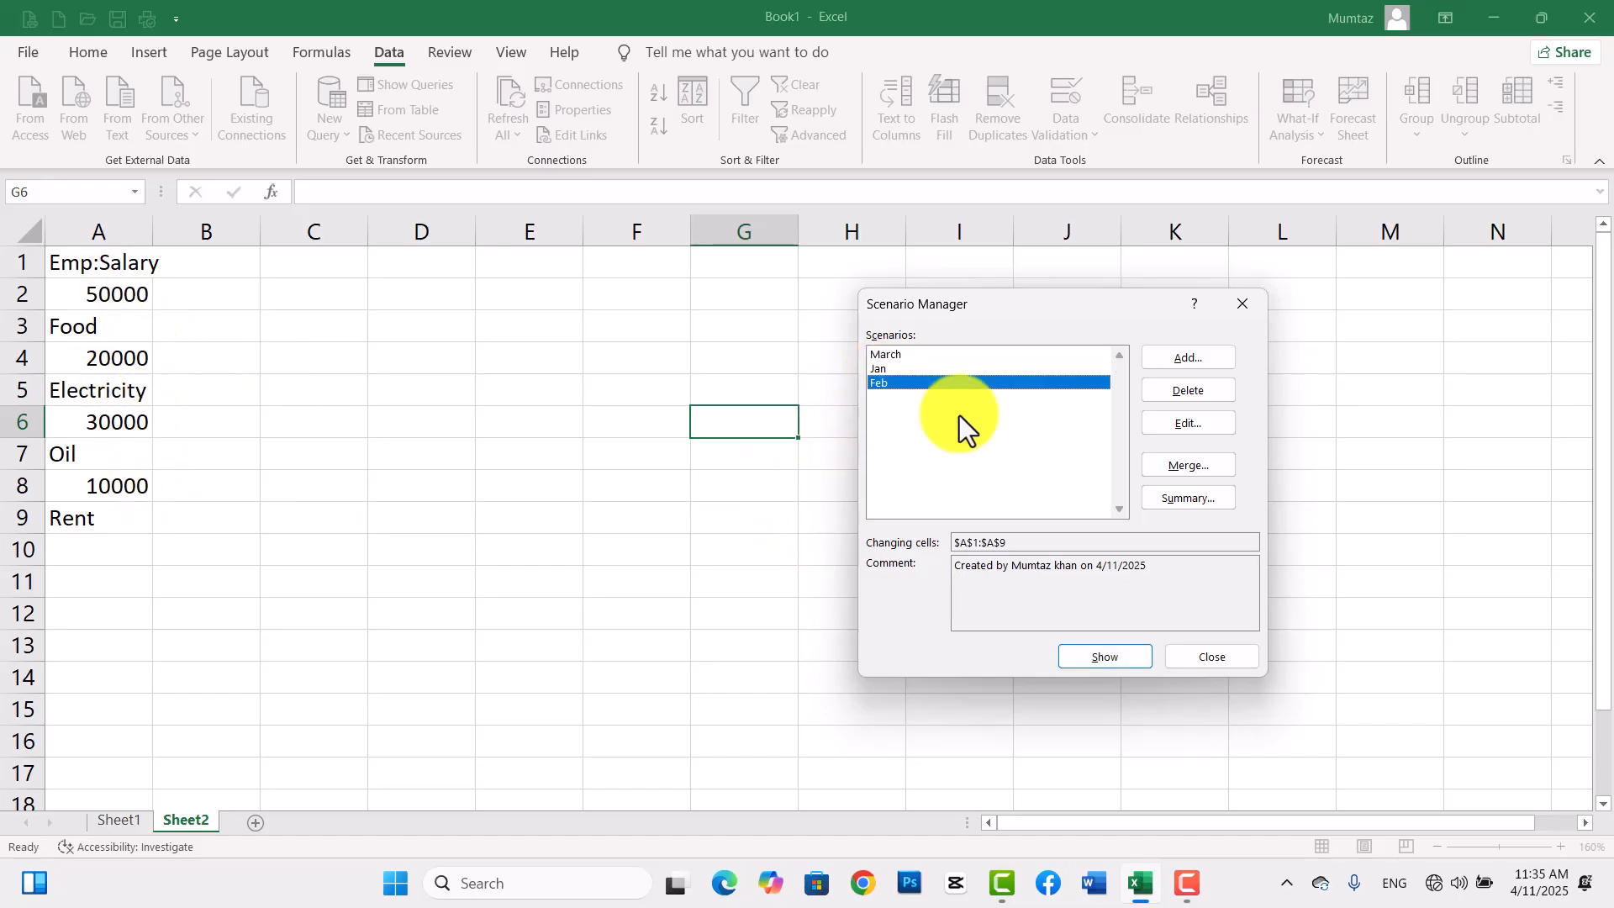
pyautogui.click(1084, 654)
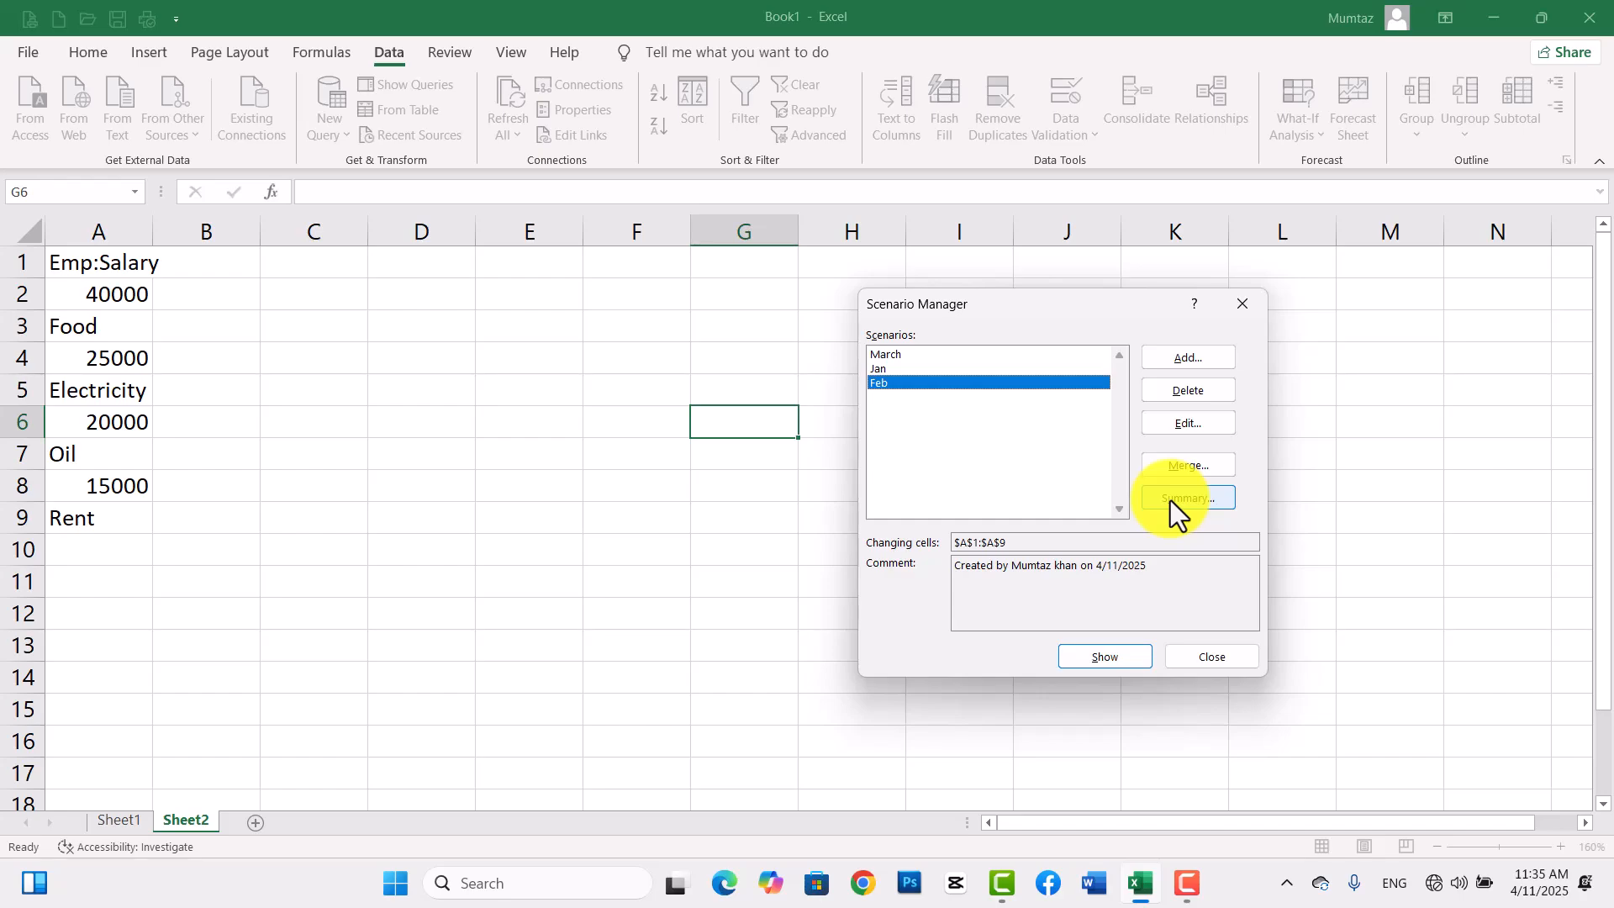
# Create a scenario summary report from Sheet2's scenarios with cell D3 as the result cell.
pyautogui.click(890, 354)
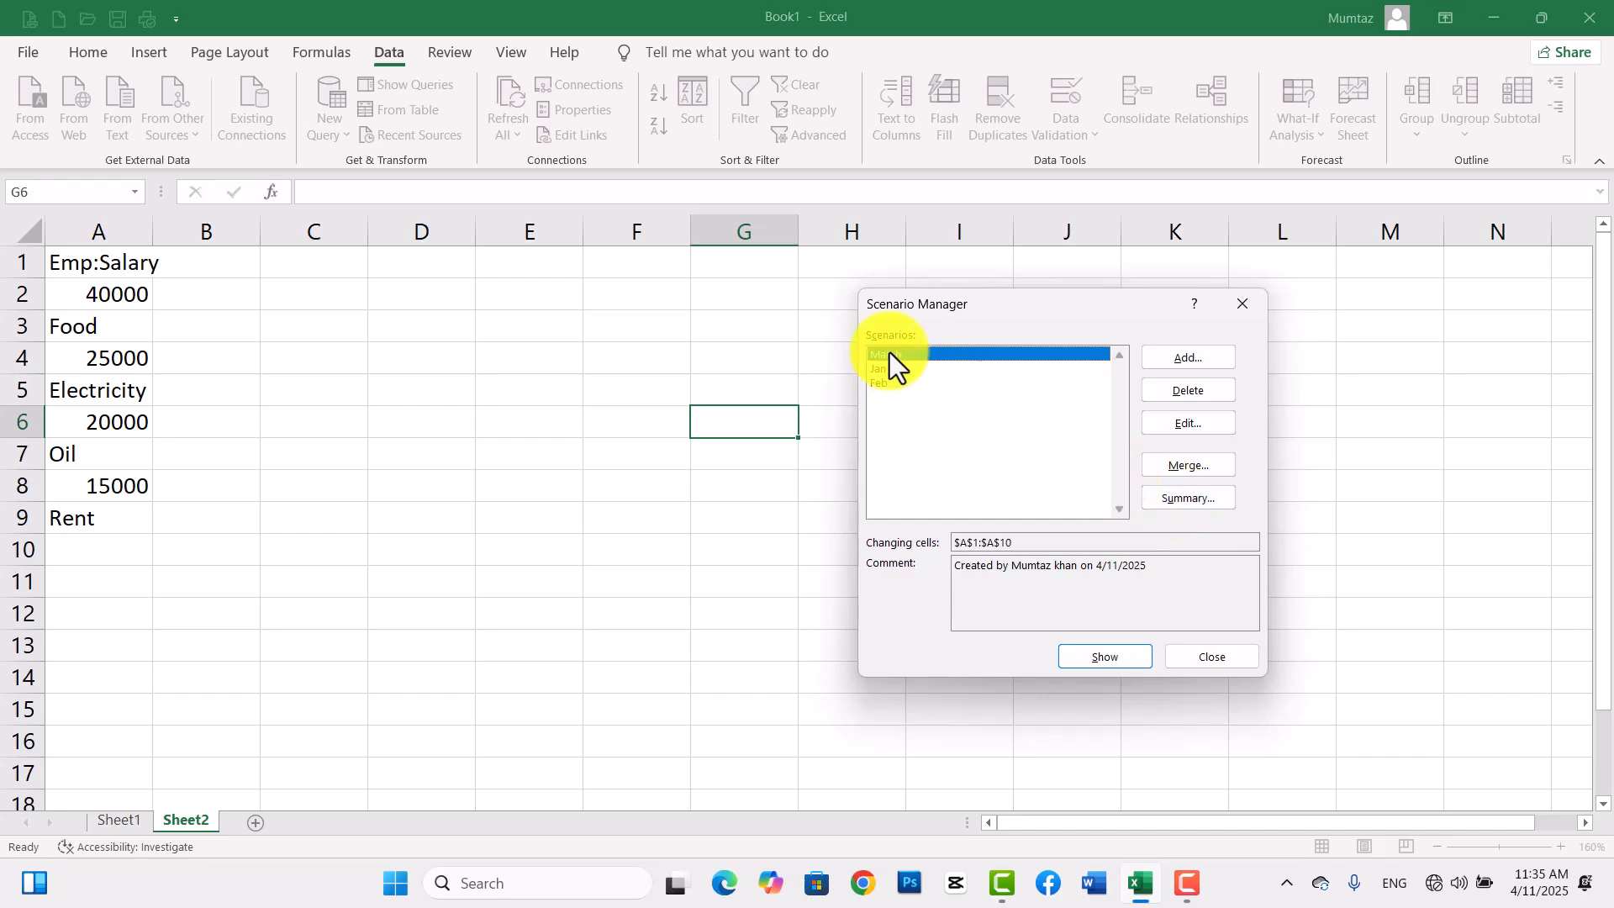
pyautogui.click(1173, 501)
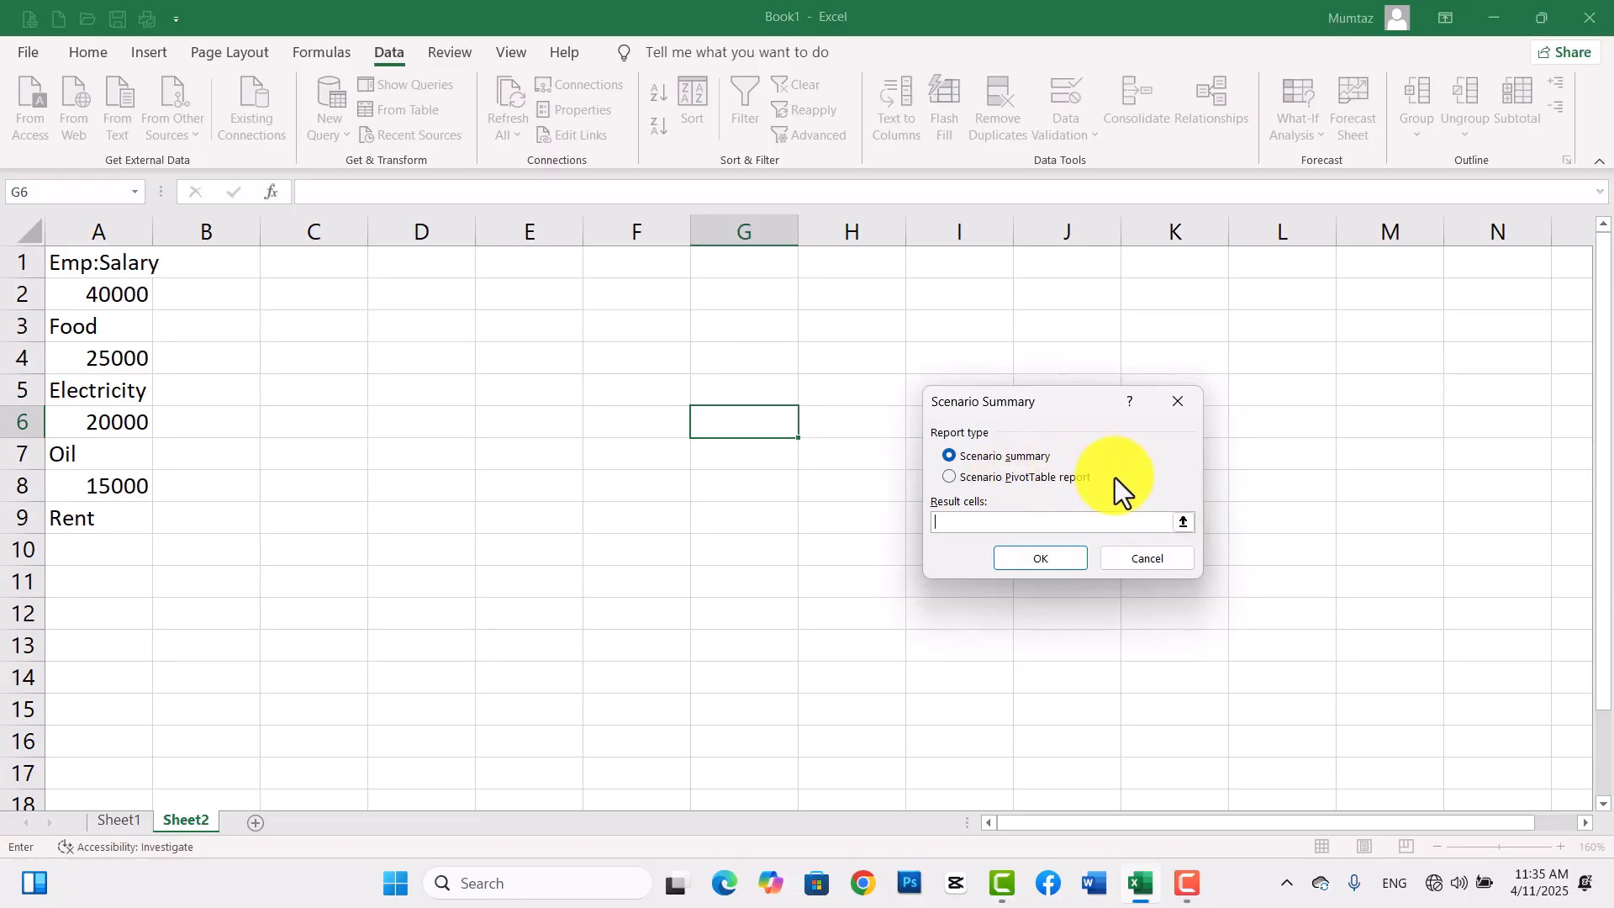
pyautogui.click(1184, 522)
pyautogui.click(387, 328)
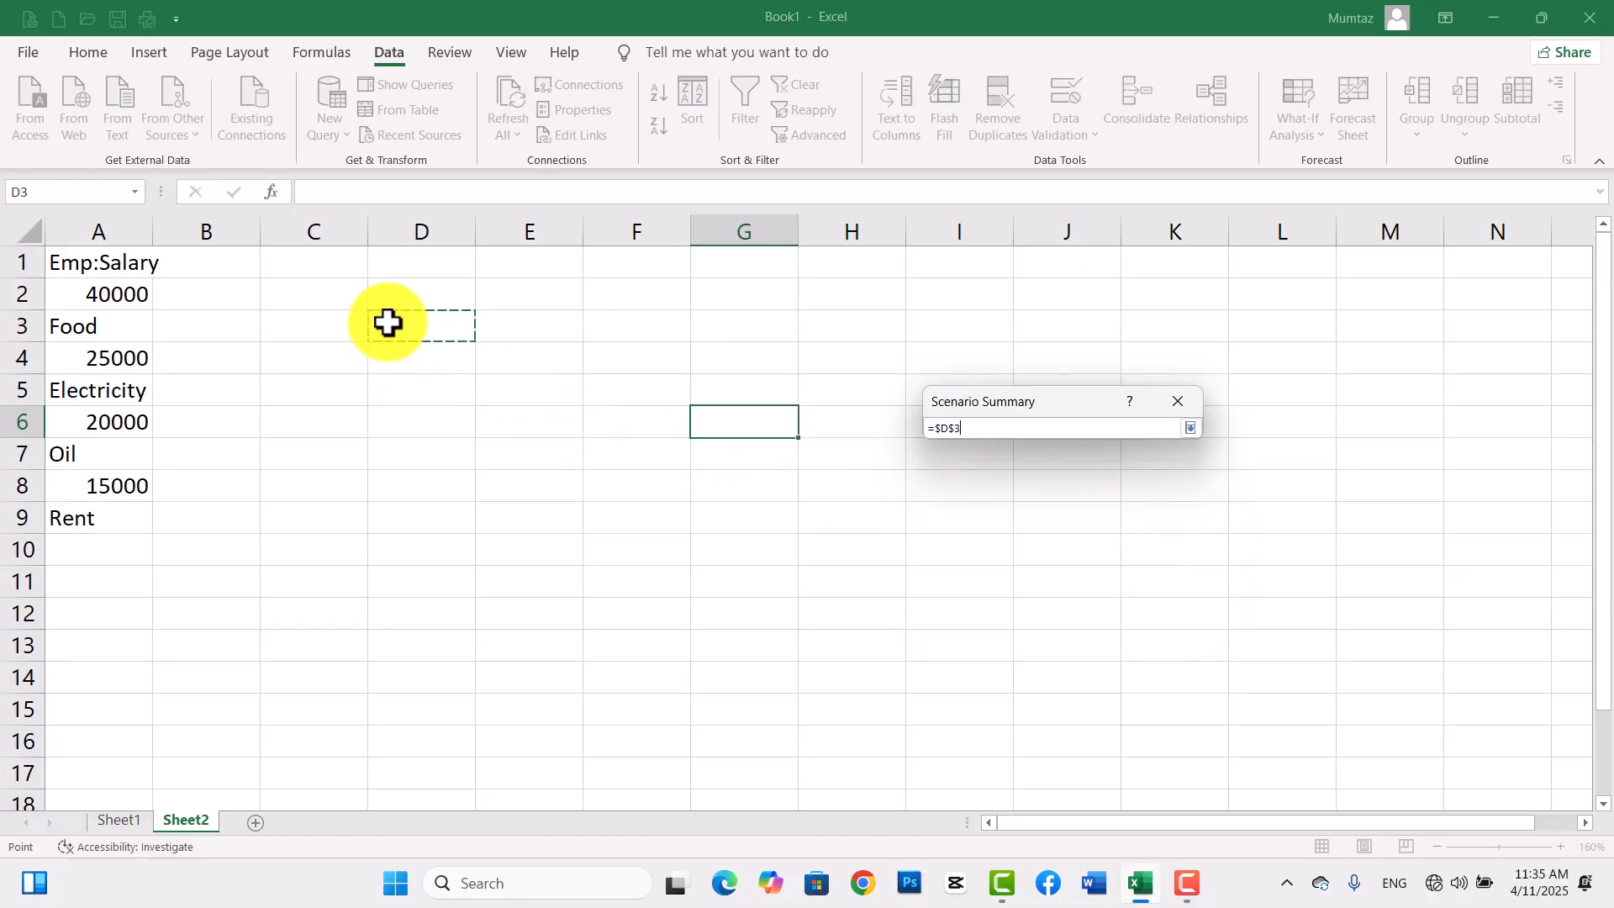
pyautogui.press('Return')
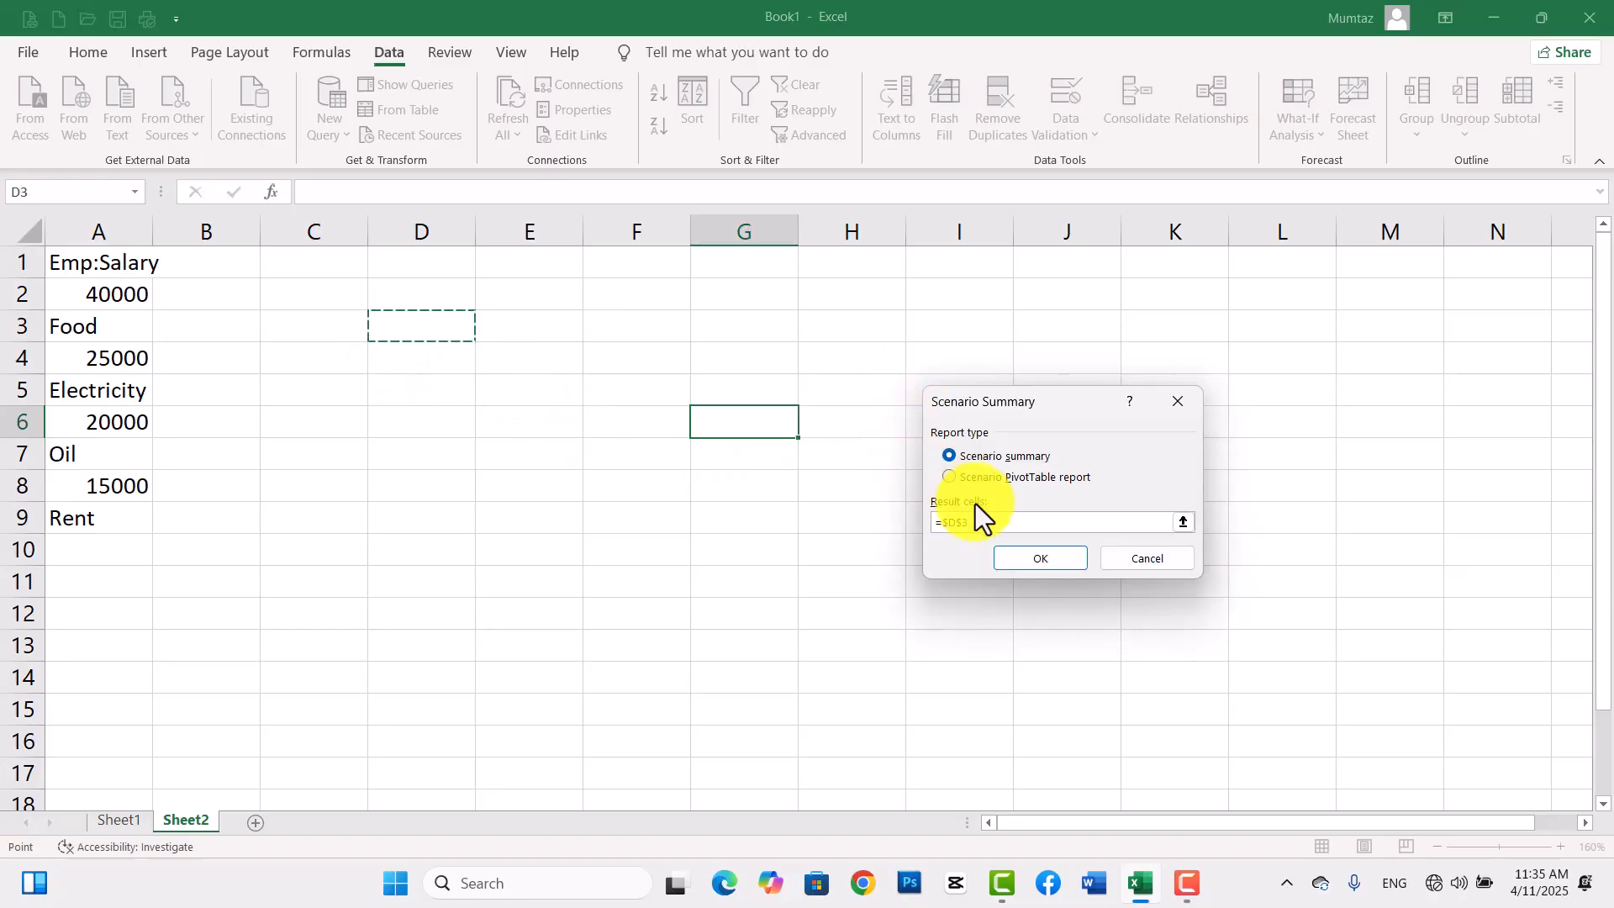
pyautogui.click(1070, 565)
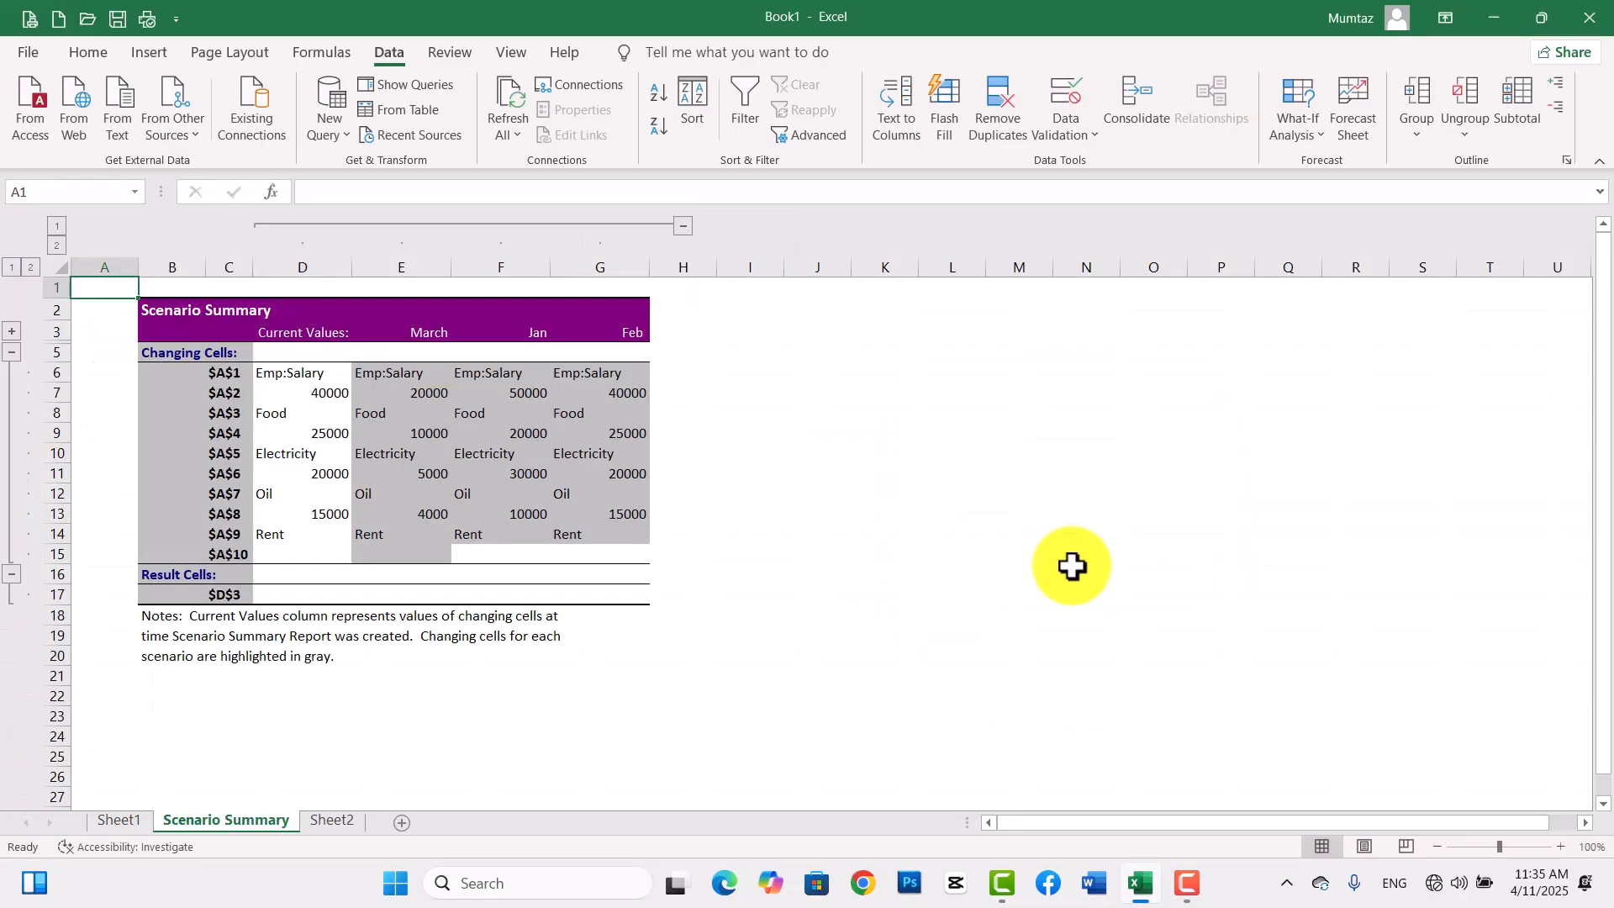
# Delete entire columns B and C, which hold the changing and result cell references, from the Scenario Summary sheet.
pyautogui.moveTo(1601, 445); pyautogui.dragTo(1603, 630)
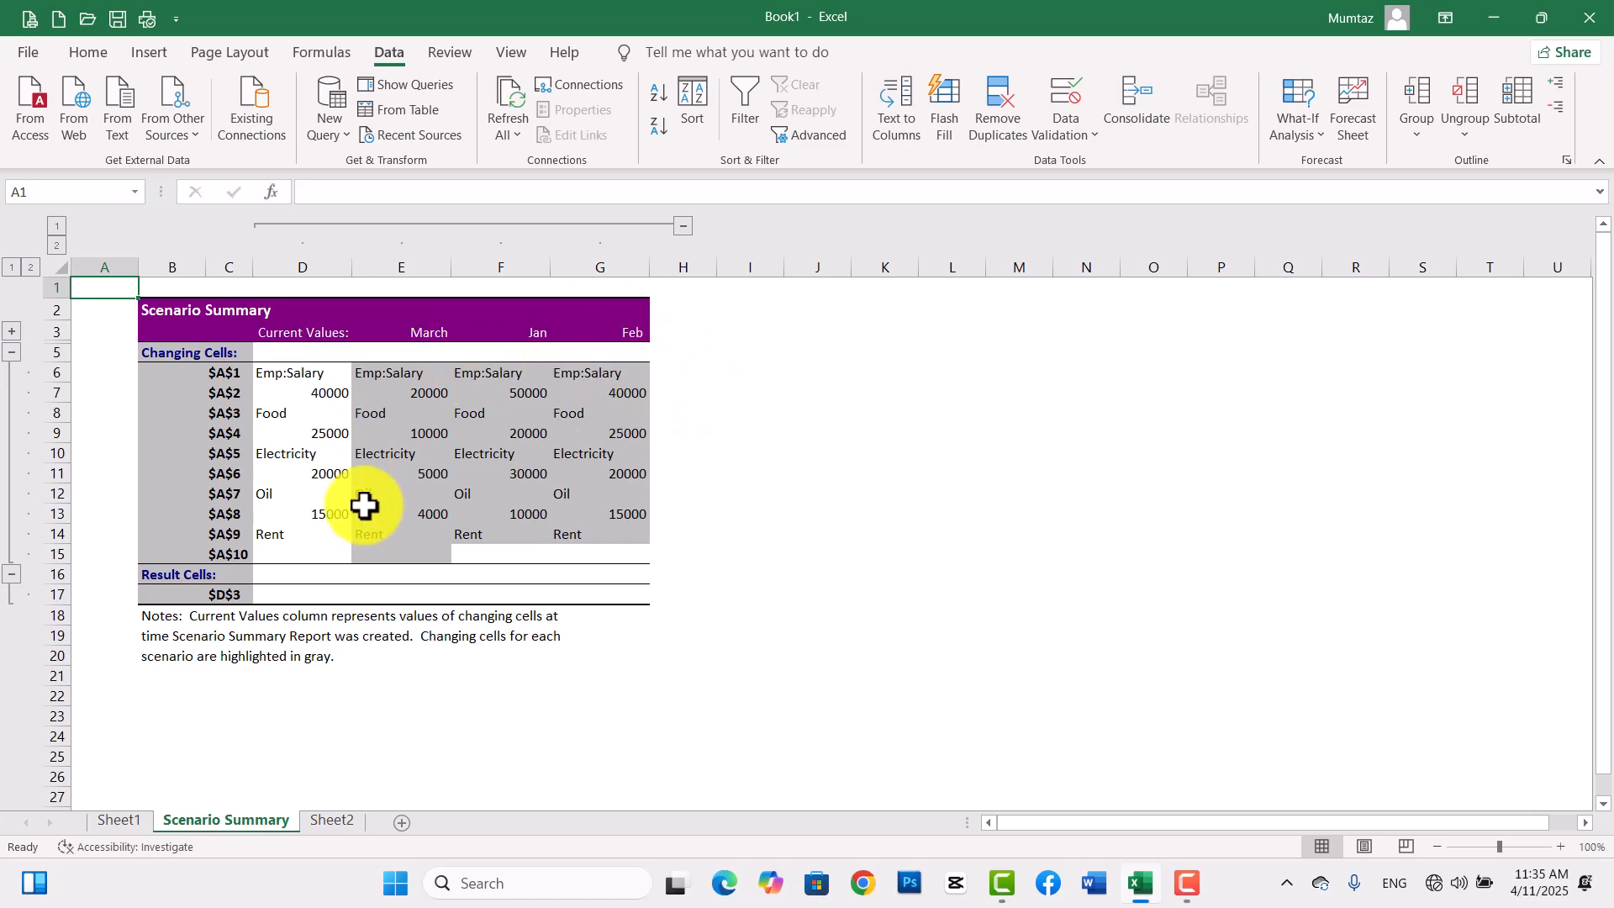
pyautogui.moveTo(443, 677); pyautogui.dragTo(165, 566)
pyautogui.click(199, 357)
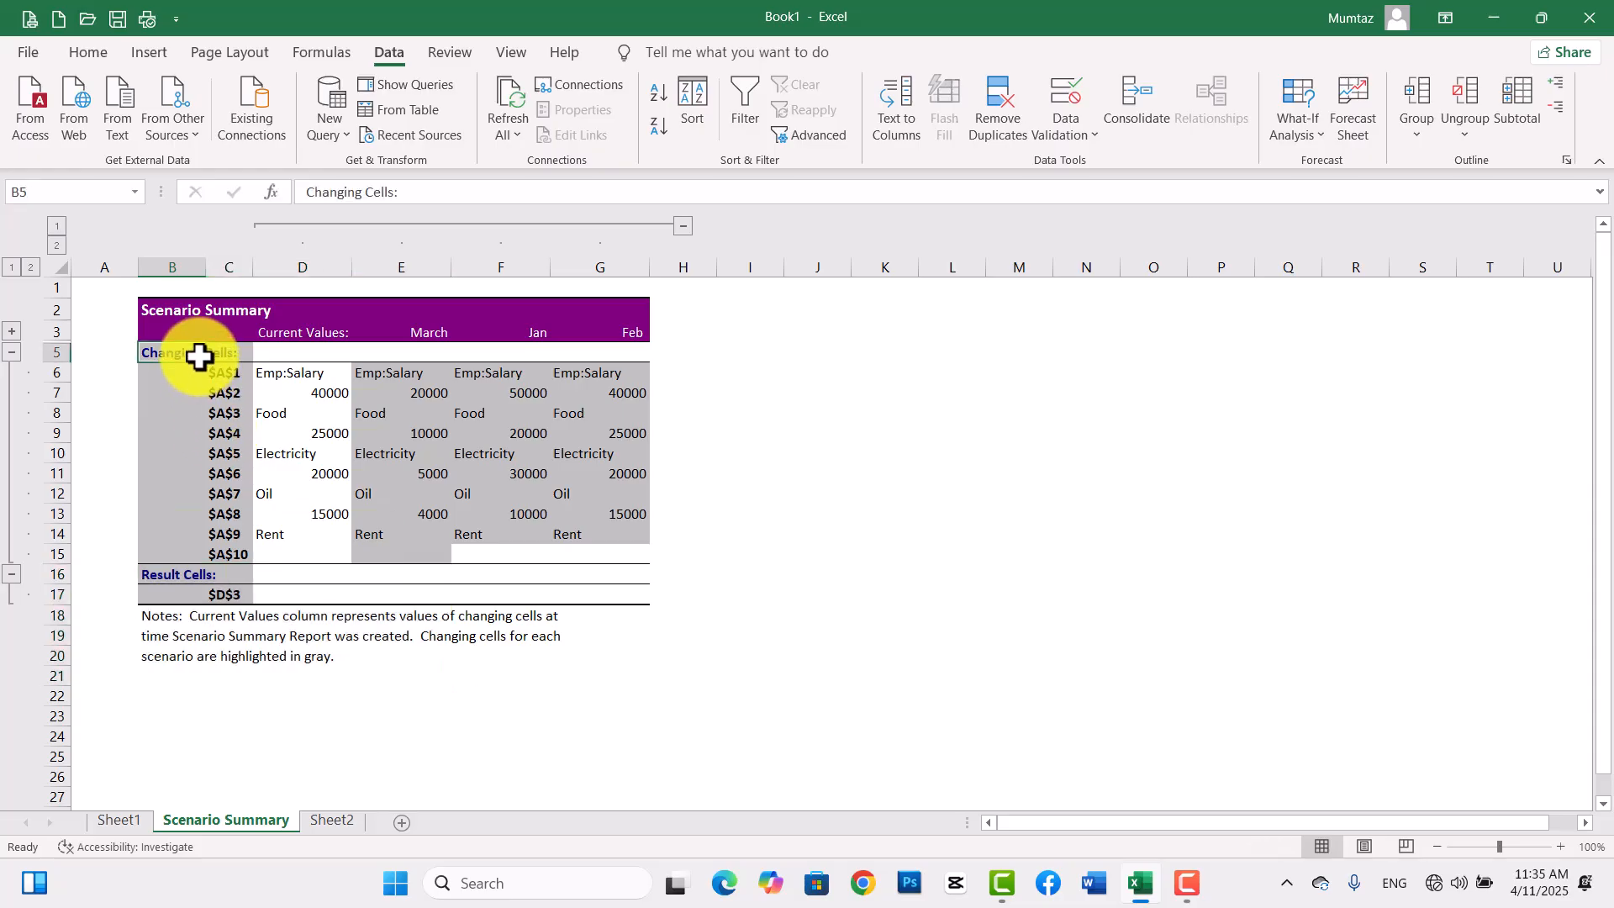
pyautogui.moveTo(226, 353); pyautogui.dragTo(221, 681)
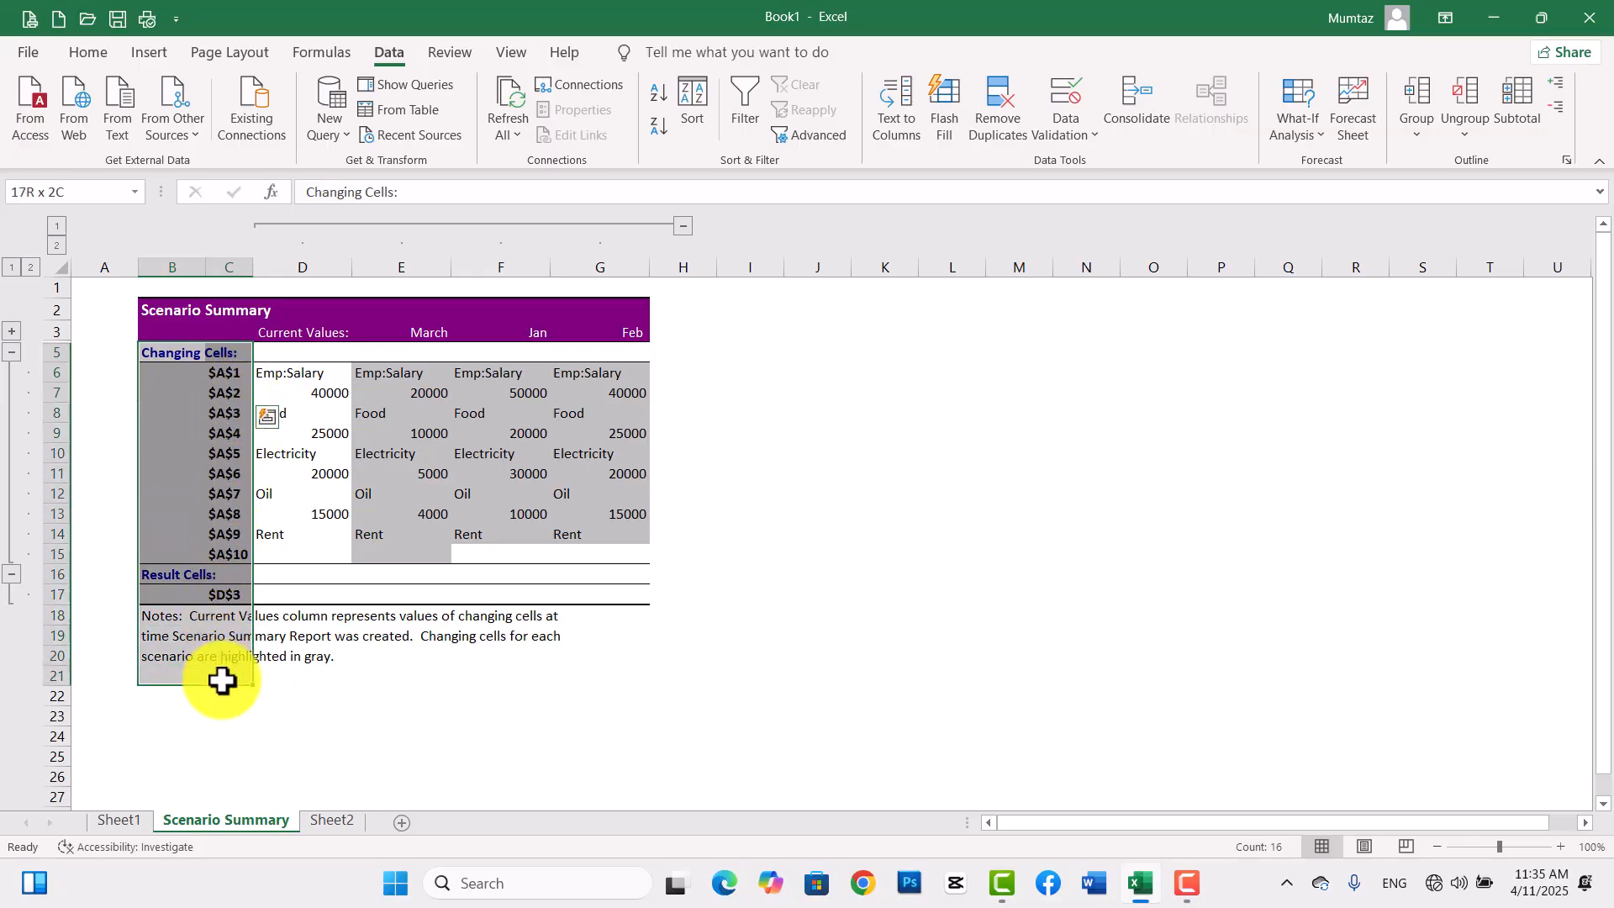
pyautogui.rightClick(198, 587)
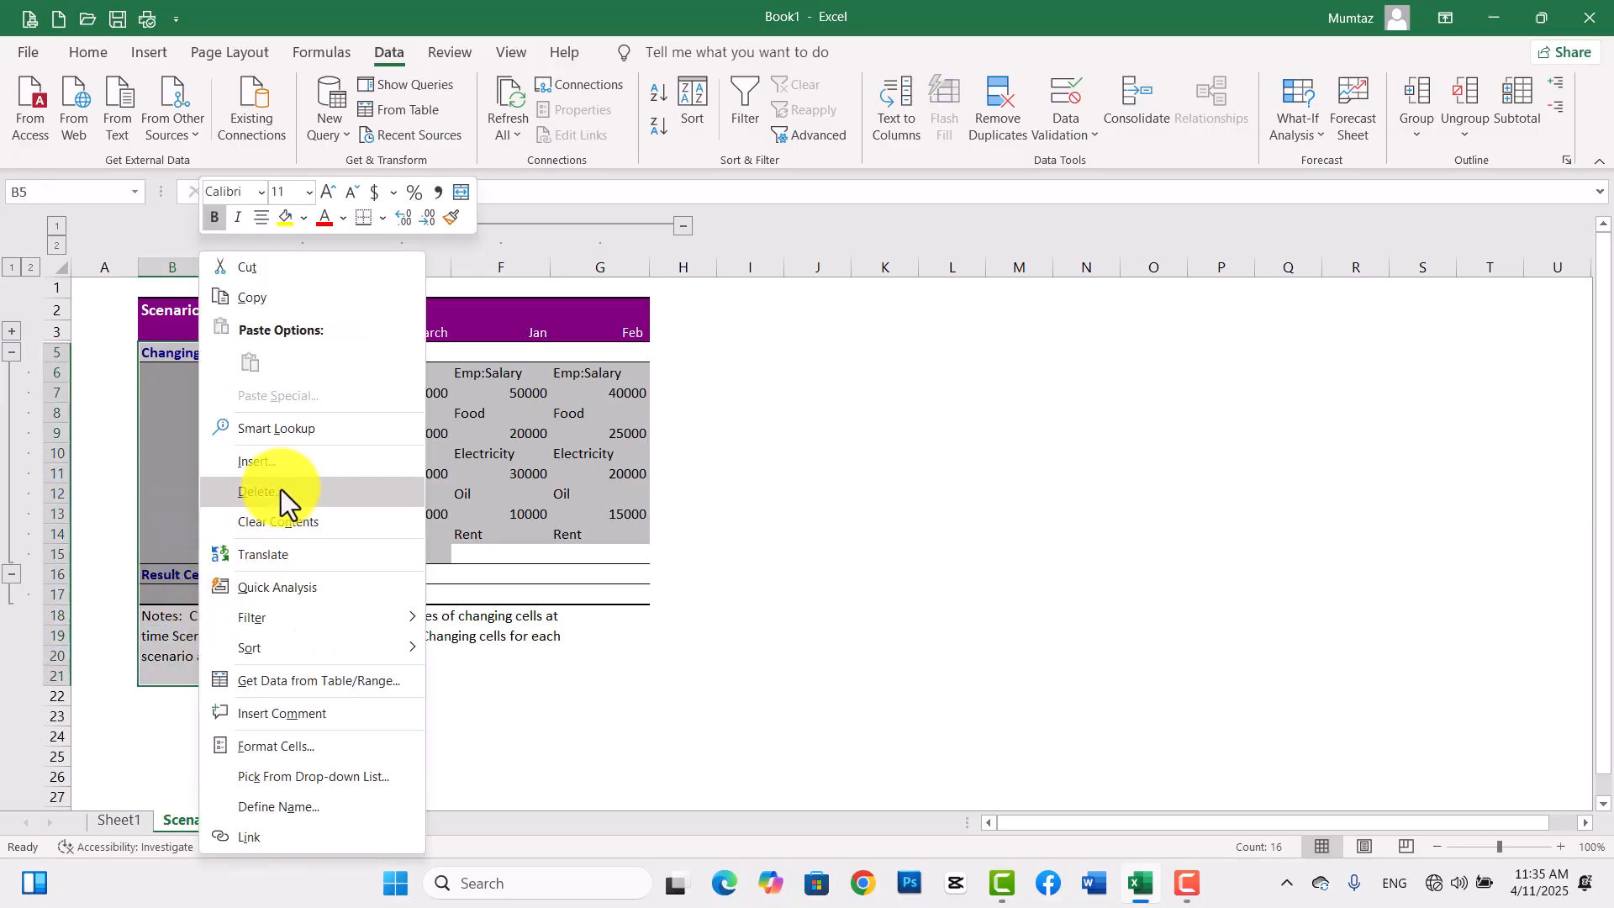
pyautogui.click(280, 494)
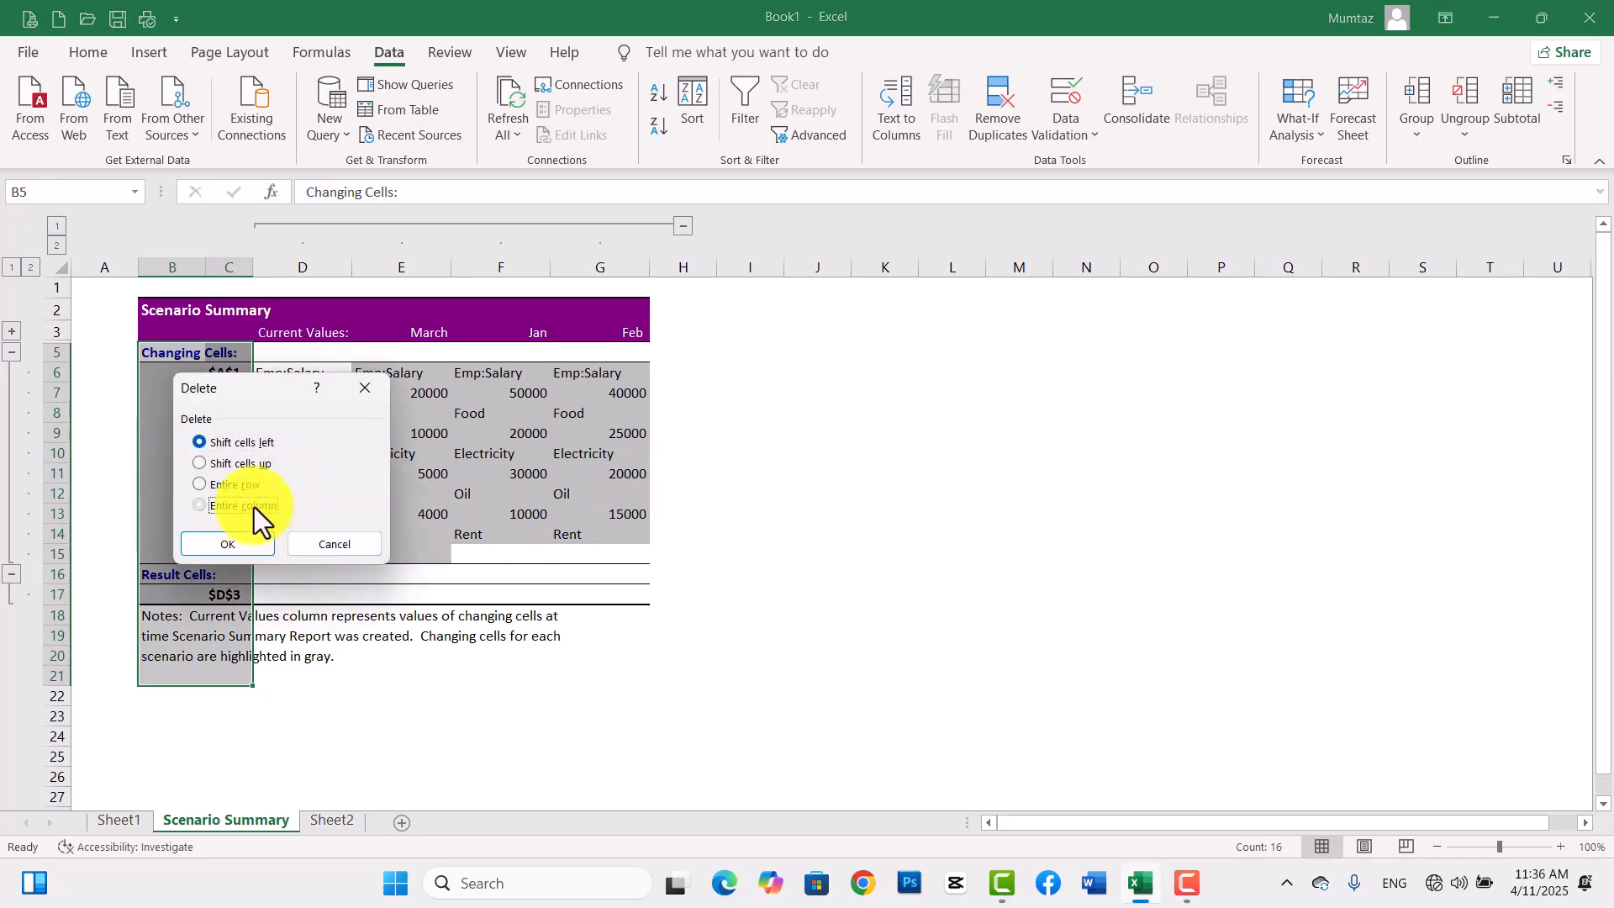
pyautogui.click(228, 546)
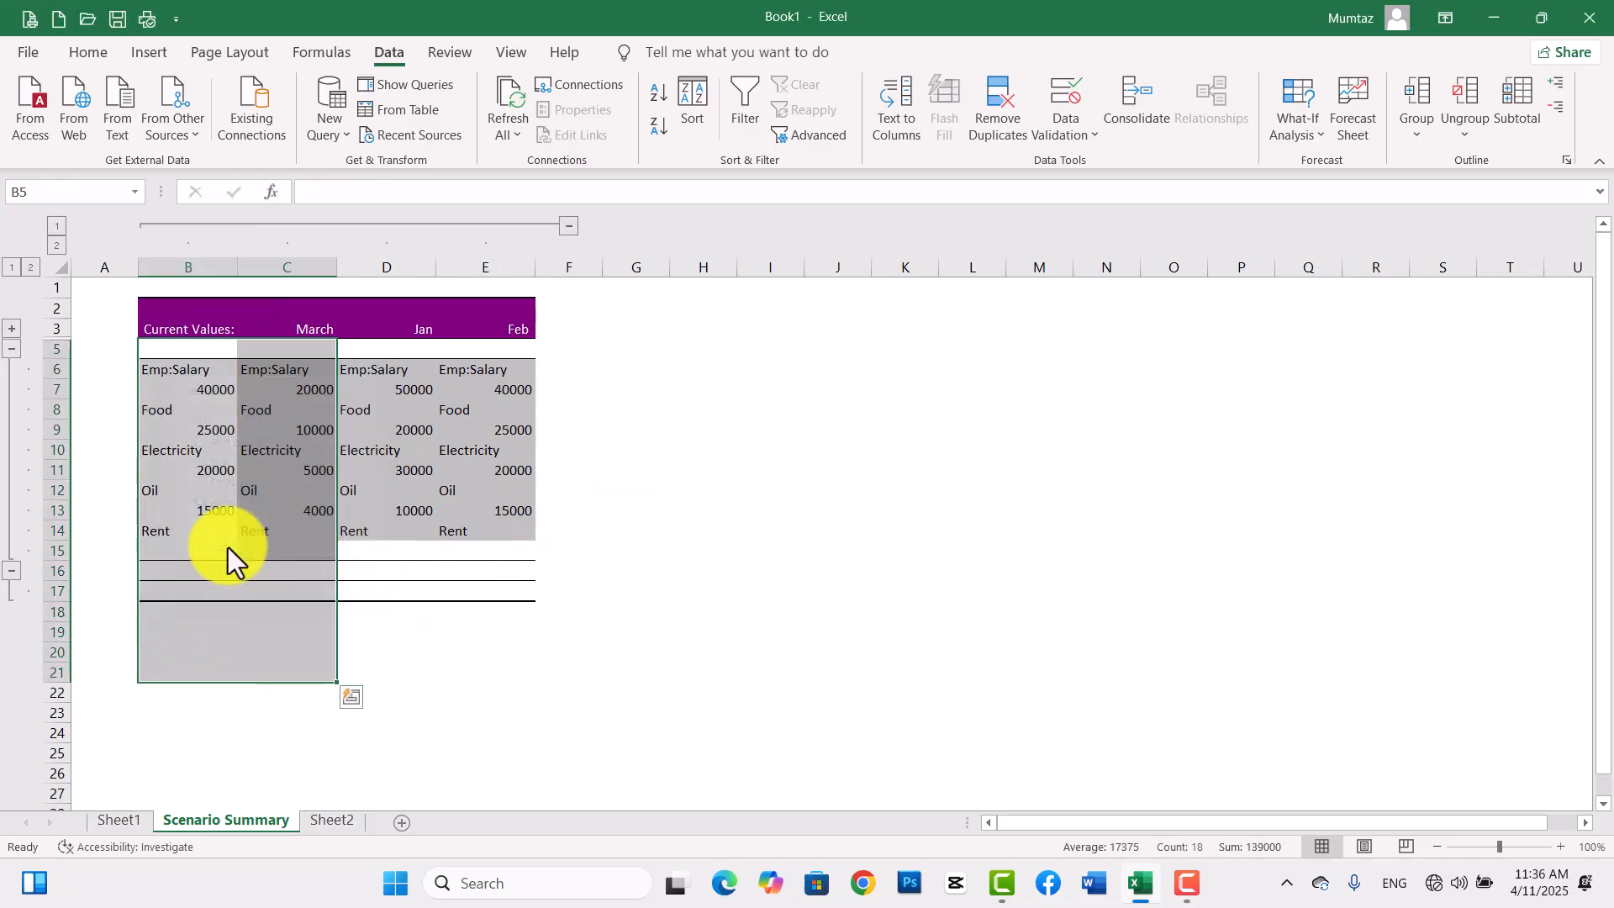
# Delete the empty bordered cells B16:E19 below the summary table, shifting cells left.
pyautogui.click(595, 652)
pyautogui.moveTo(566, 663); pyautogui.dragTo(360, 662)
pyautogui.moveTo(471, 632); pyautogui.dragTo(178, 572)
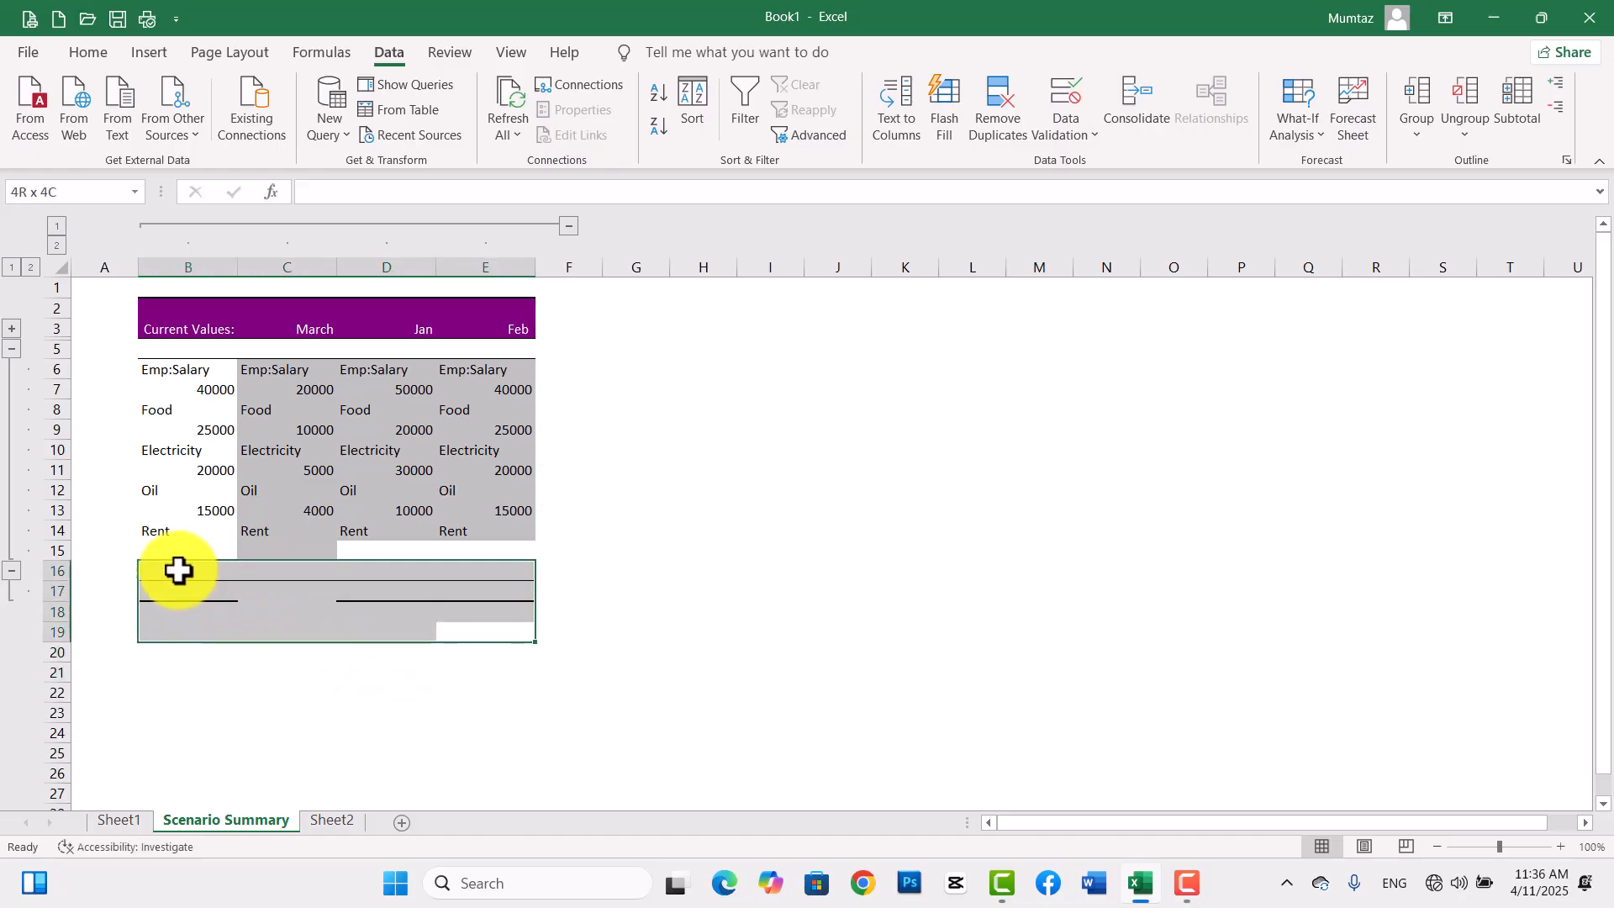
pyautogui.rightClick(190, 590)
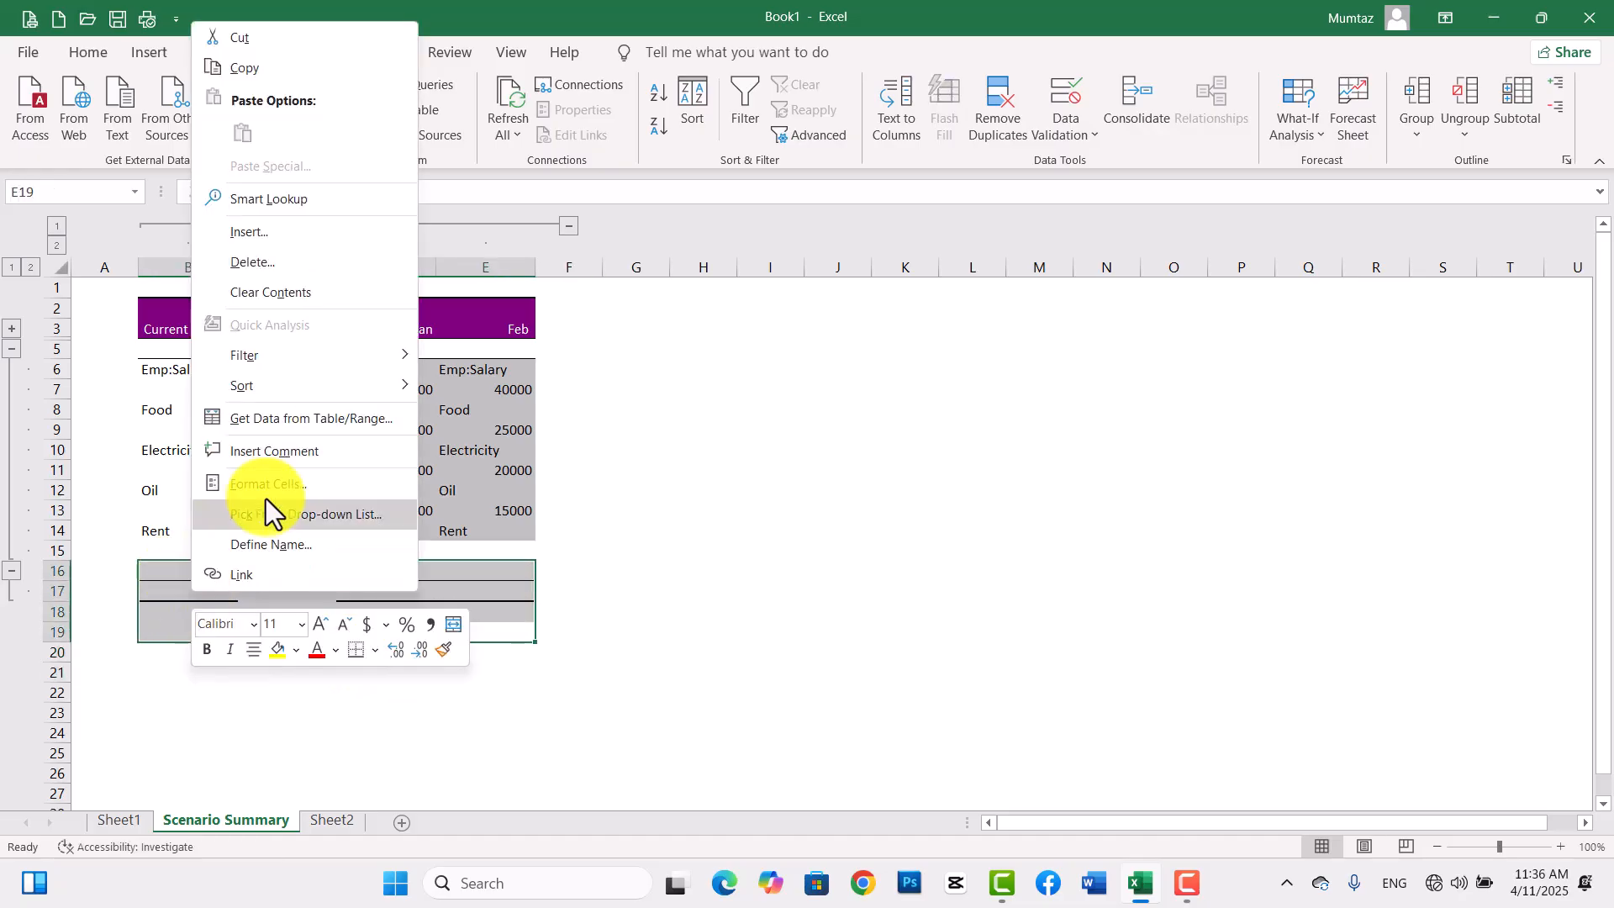
pyautogui.click(272, 260)
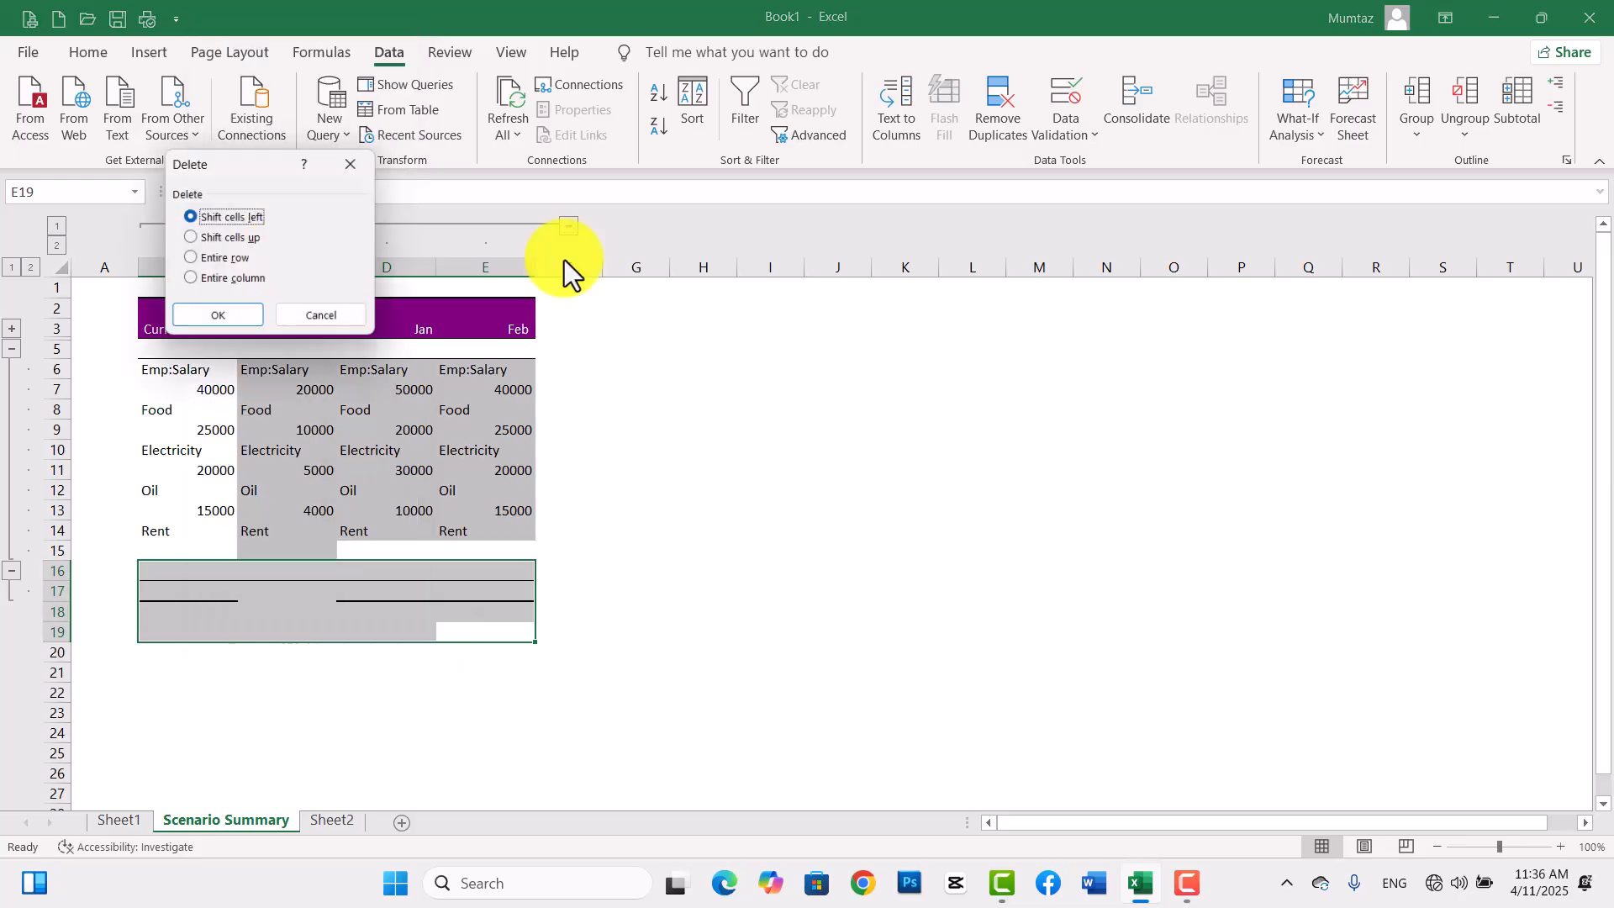
pyautogui.click(245, 322)
pyautogui.click(740, 553)
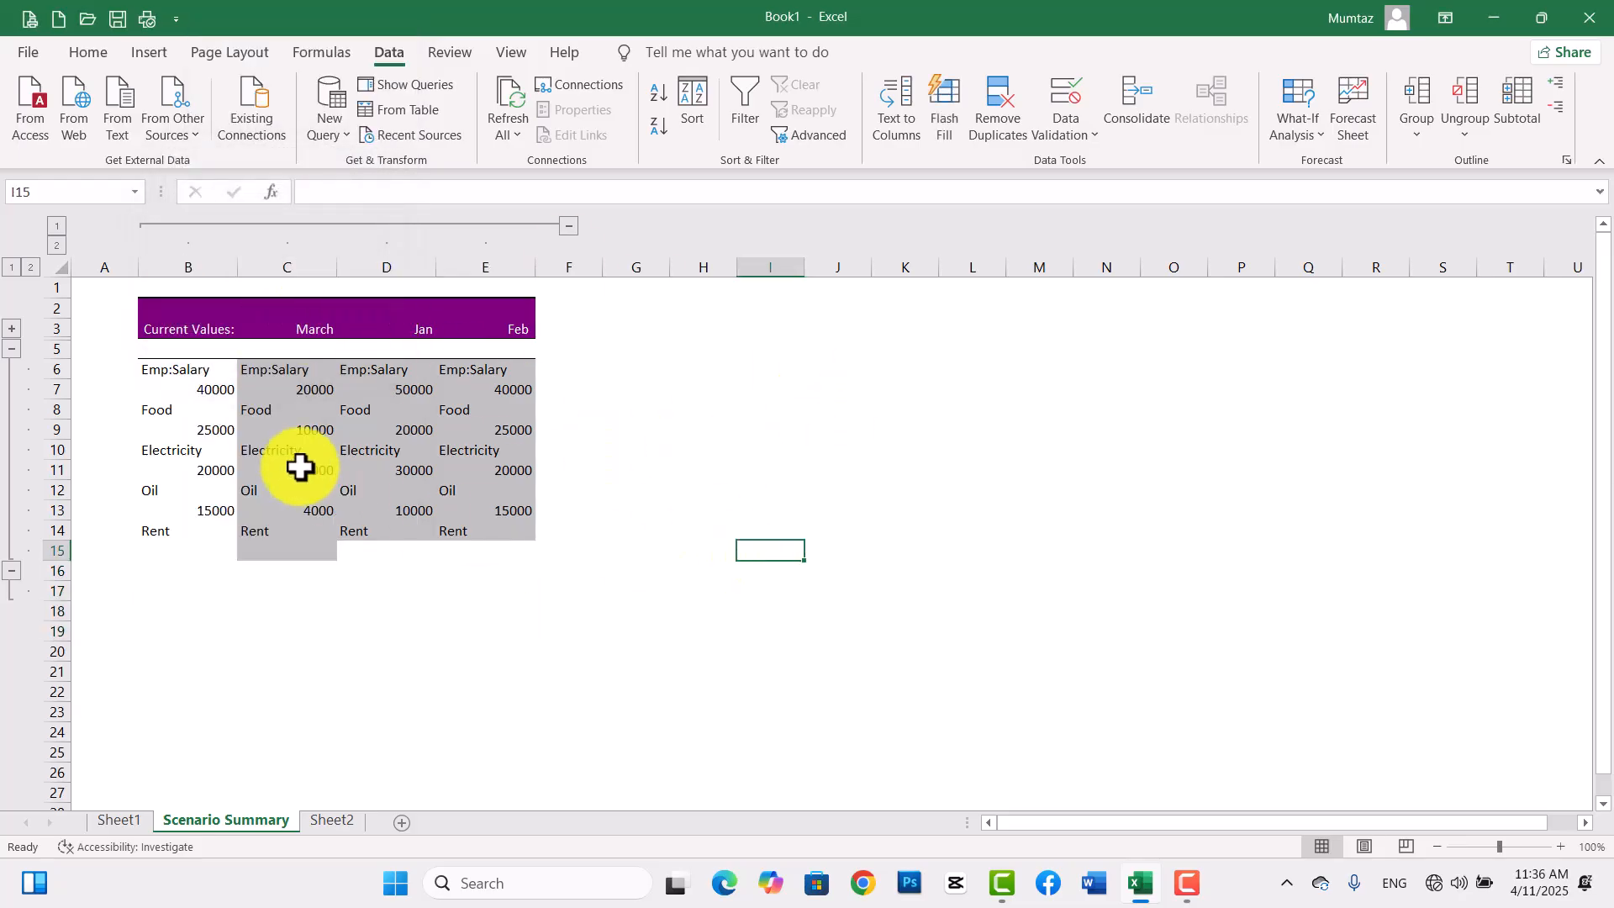
# Copy the grey formatting of cell C9 onto B6:B15 in the Current Values column with Format Painter.
pyautogui.click(277, 428)
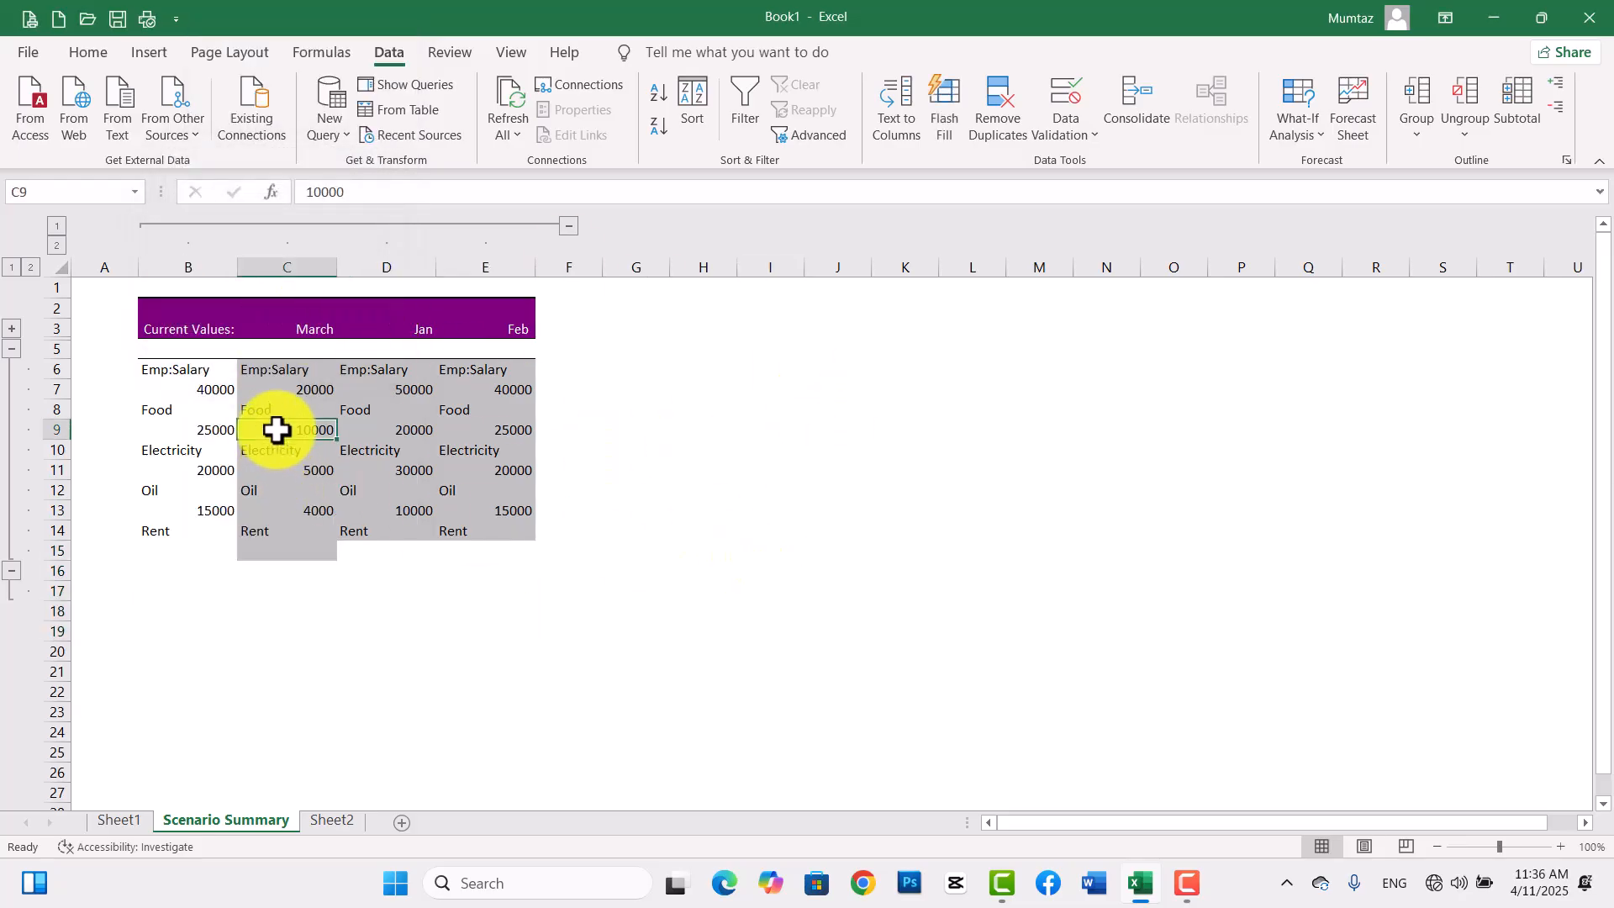
pyautogui.click(79, 58)
pyautogui.click(113, 138)
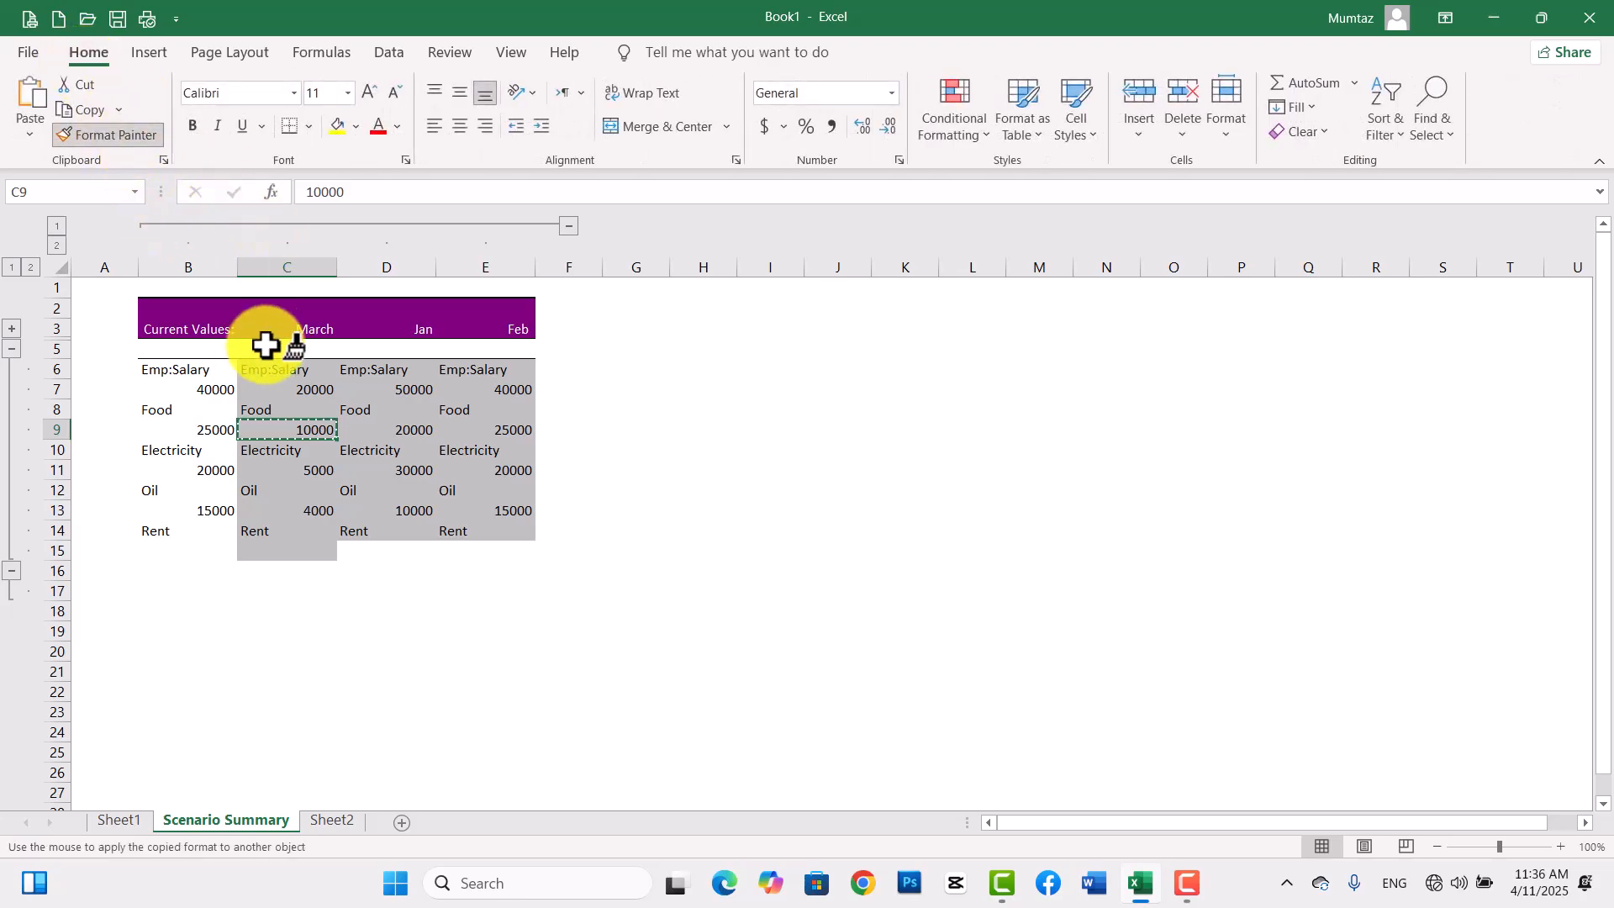
pyautogui.moveTo(187, 371); pyautogui.dragTo(191, 551)
pyautogui.click(426, 622)
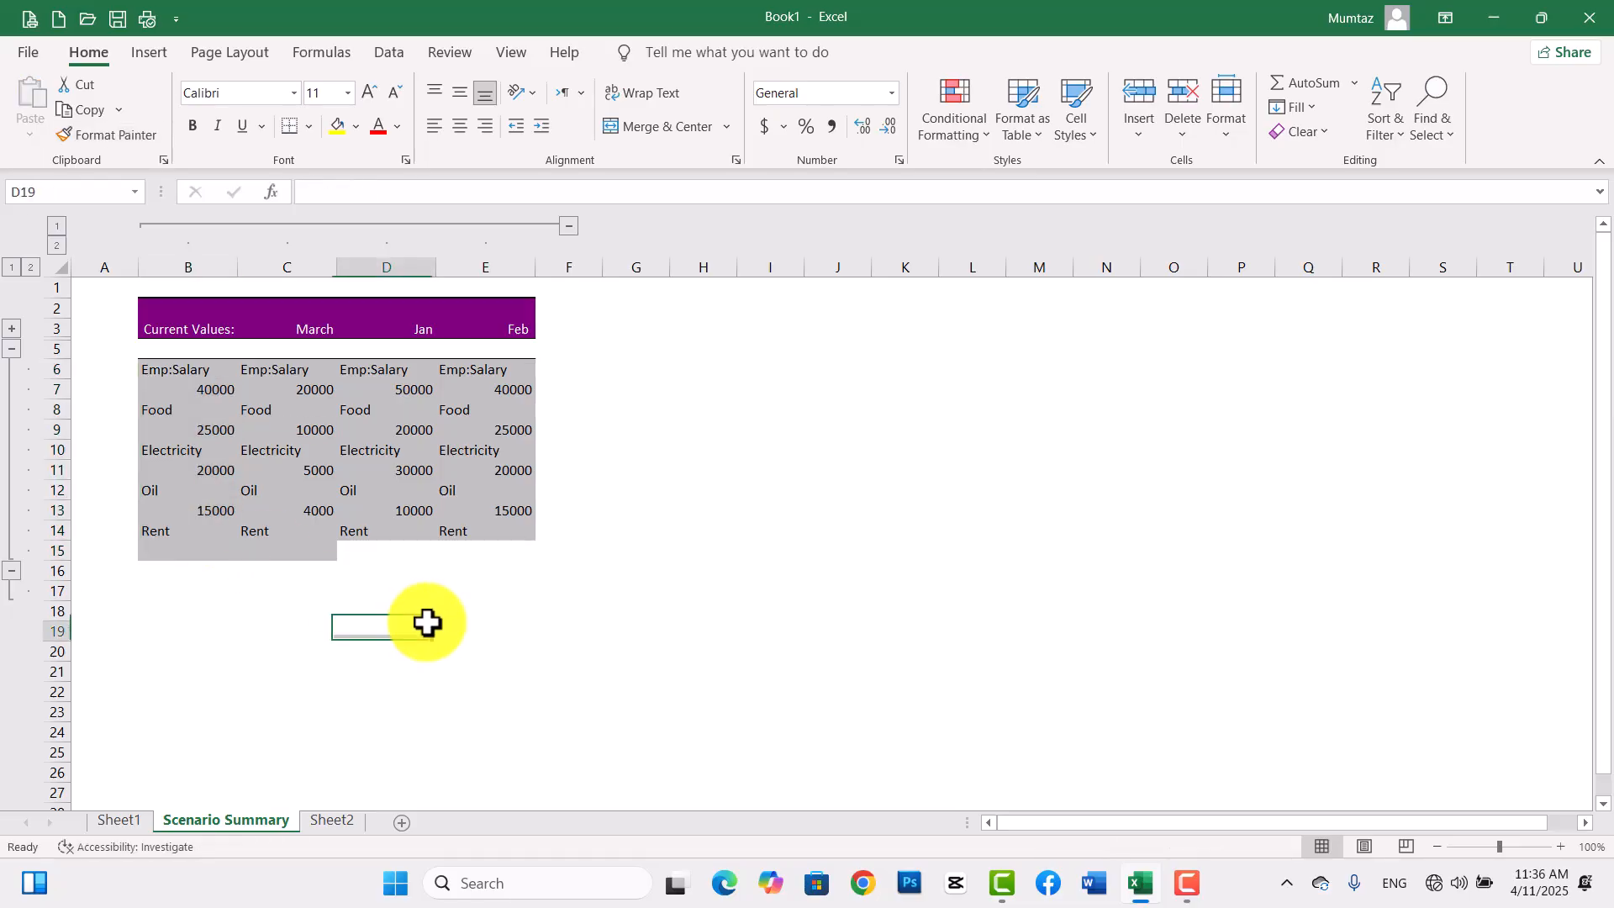
# Delete the Current Values cells B2:B15 from the summary table, shifting the scenario columns left.
pyautogui.moveTo(198, 306); pyautogui.dragTo(187, 554)
pyautogui.rightClick(187, 532)
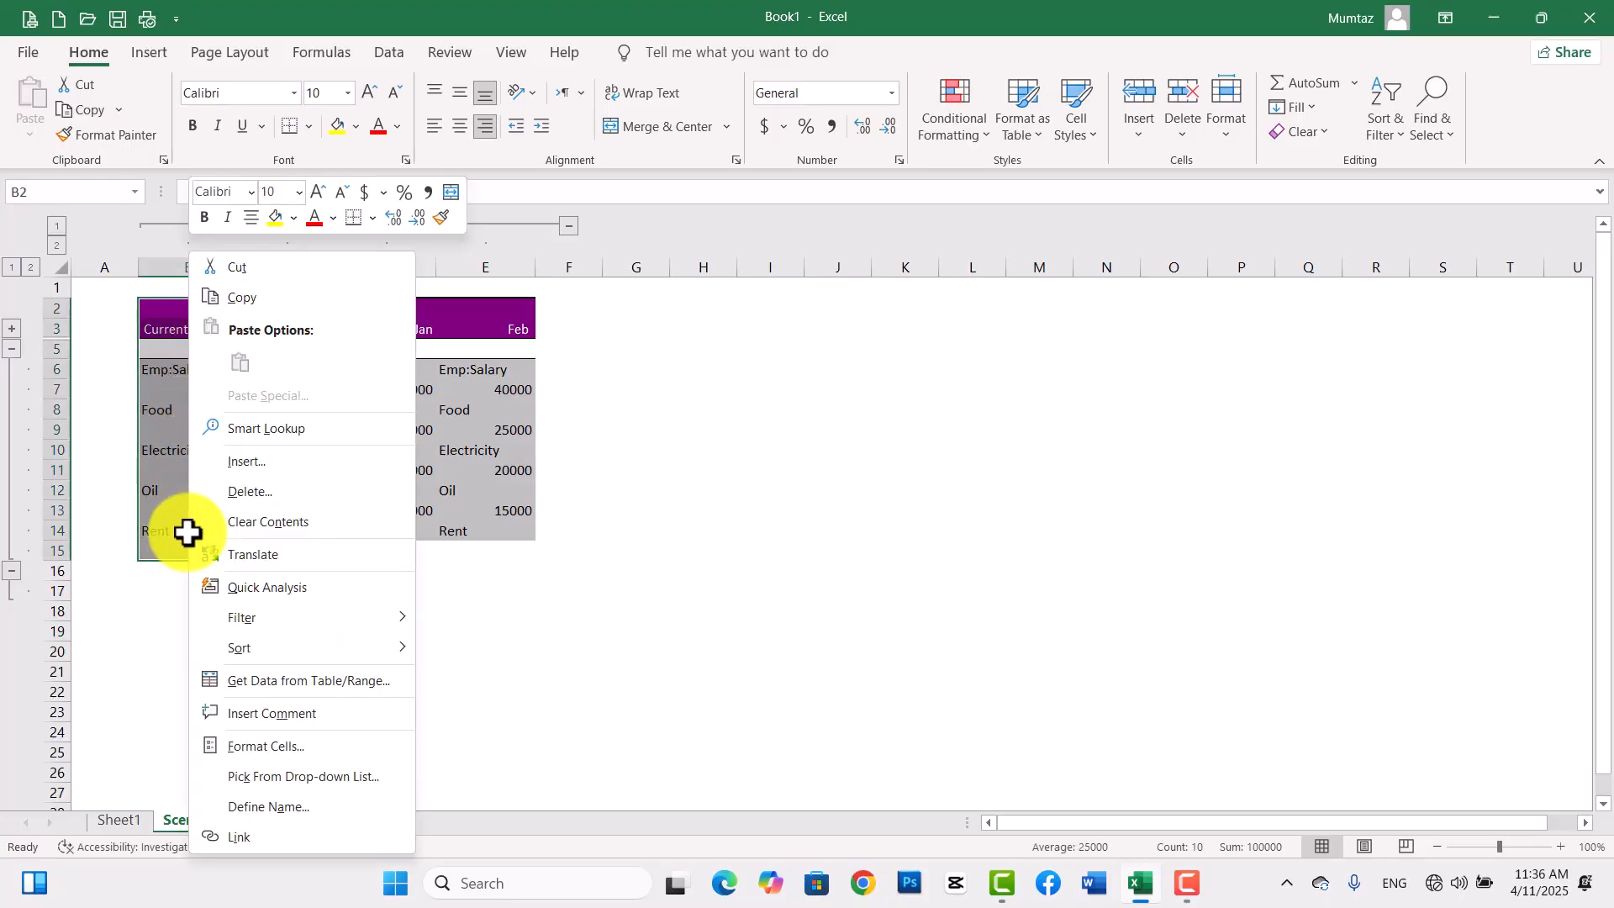
pyautogui.click(254, 494)
pyautogui.click(215, 560)
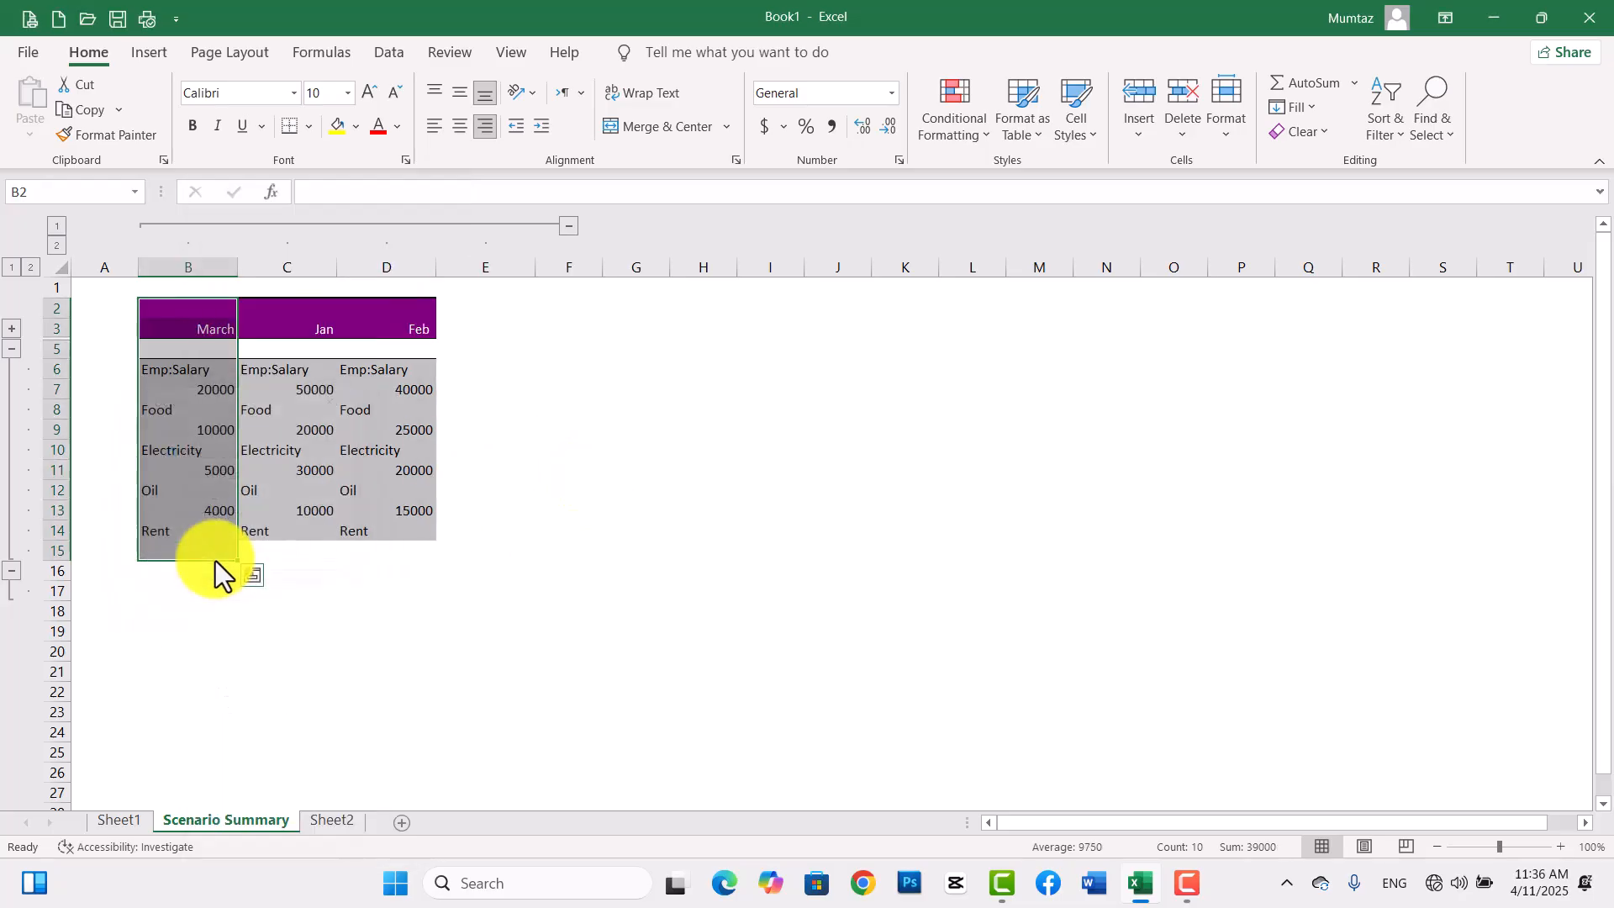
pyautogui.click(454, 626)
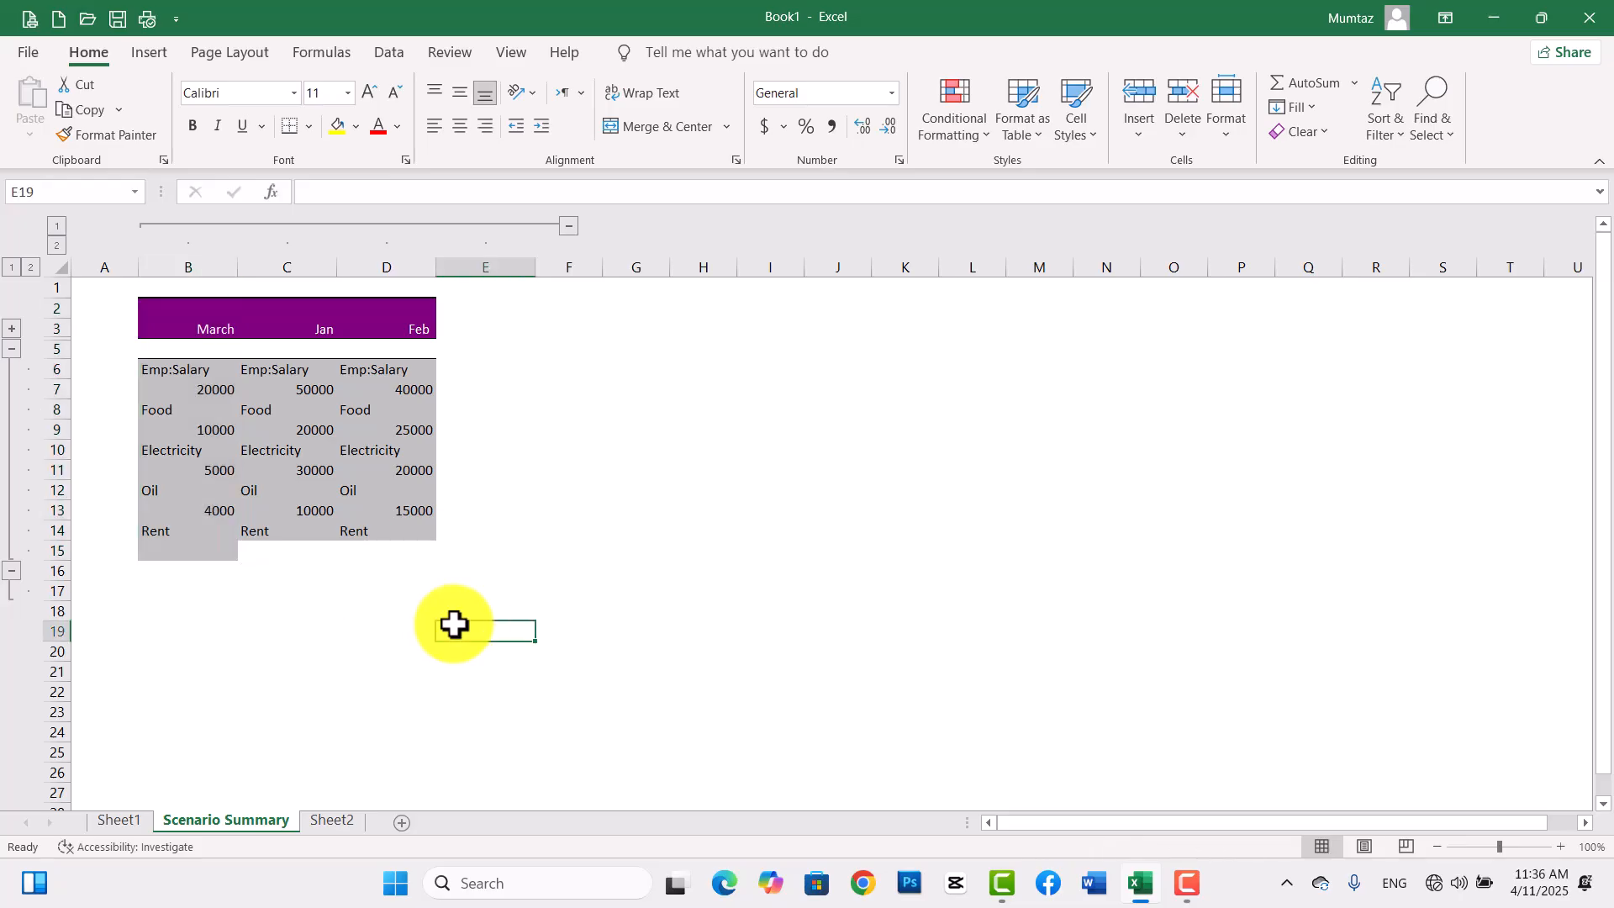
# Apply All Borders to the summary table cells B2:D15.
pyautogui.moveTo(216, 349); pyautogui.dragTo(396, 559)
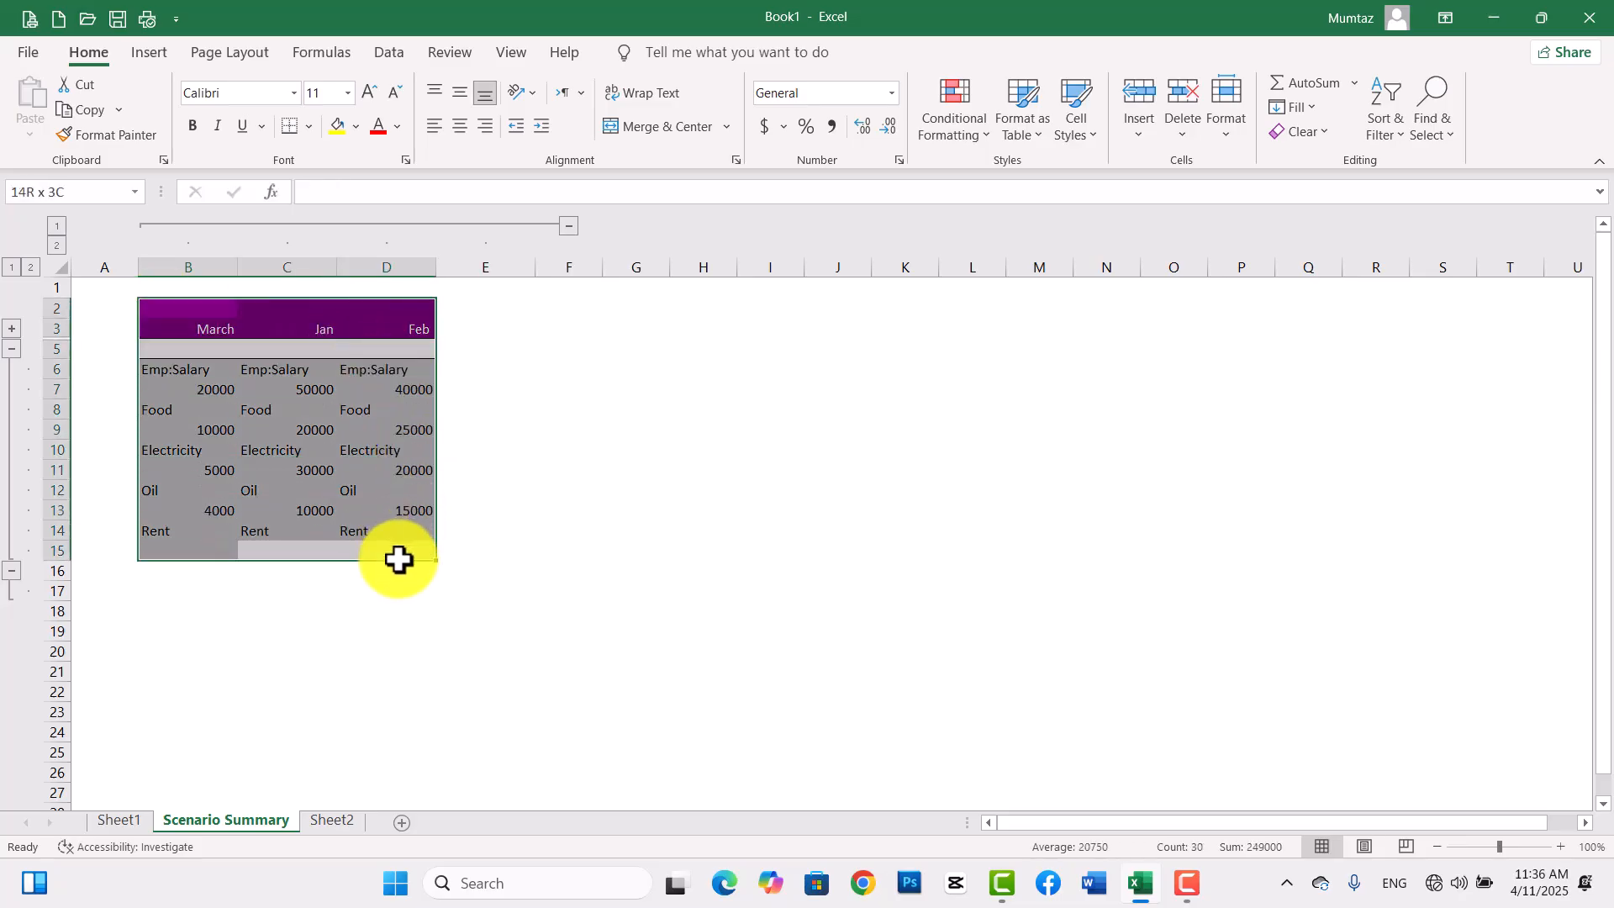
pyautogui.click(310, 127)
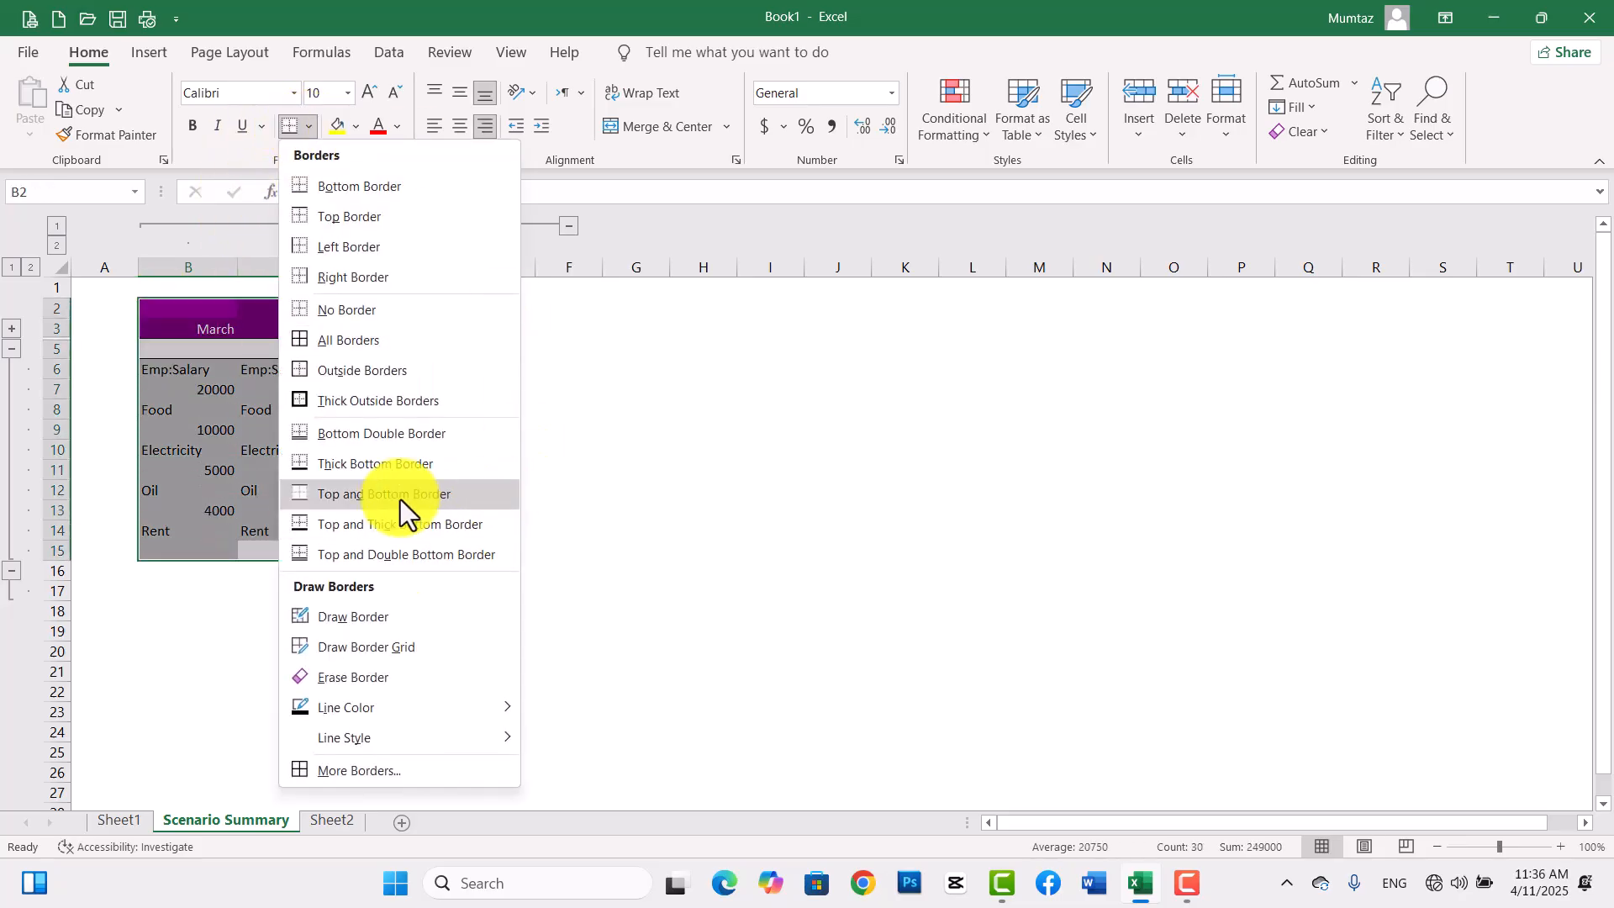
pyautogui.click(336, 340)
pyautogui.click(573, 508)
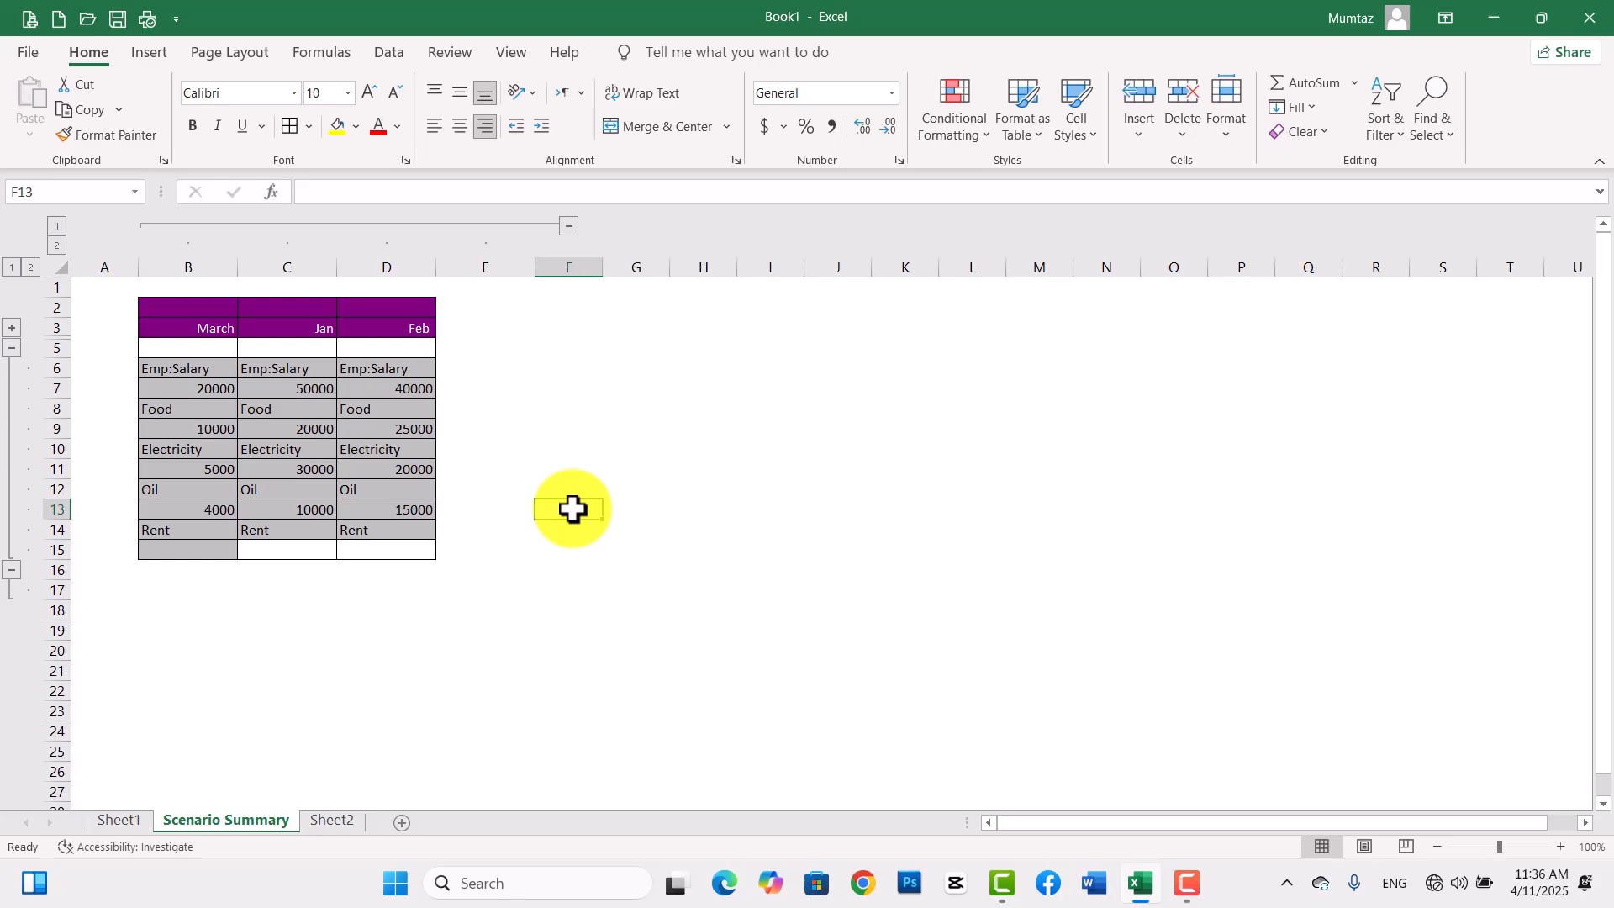
pyautogui.click(282, 529)
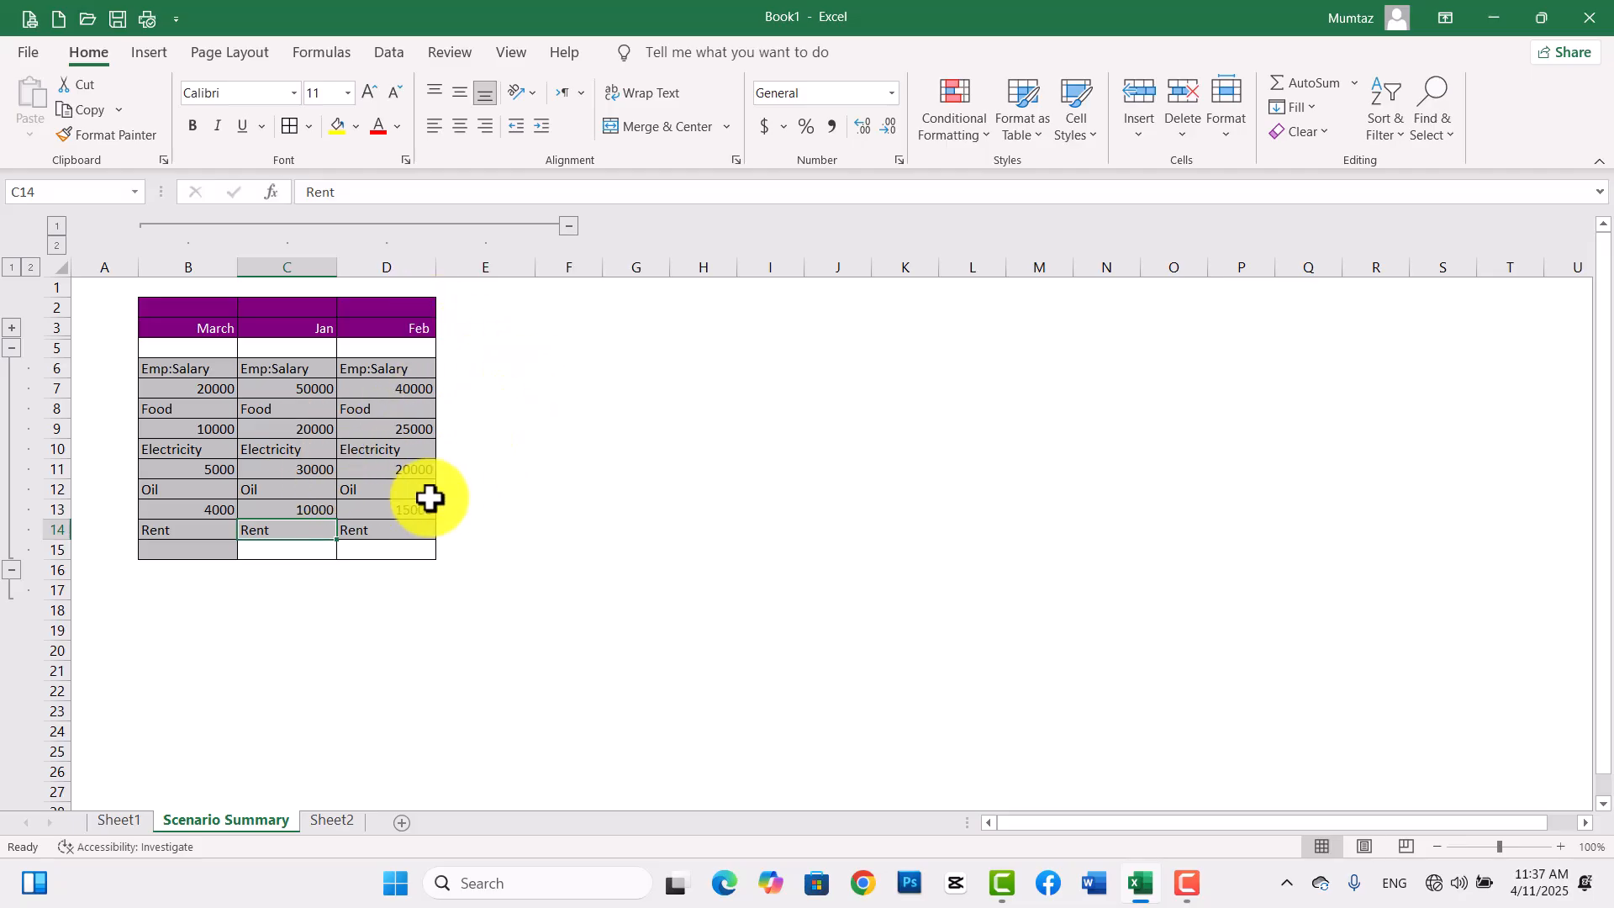
pyautogui.click(575, 514)
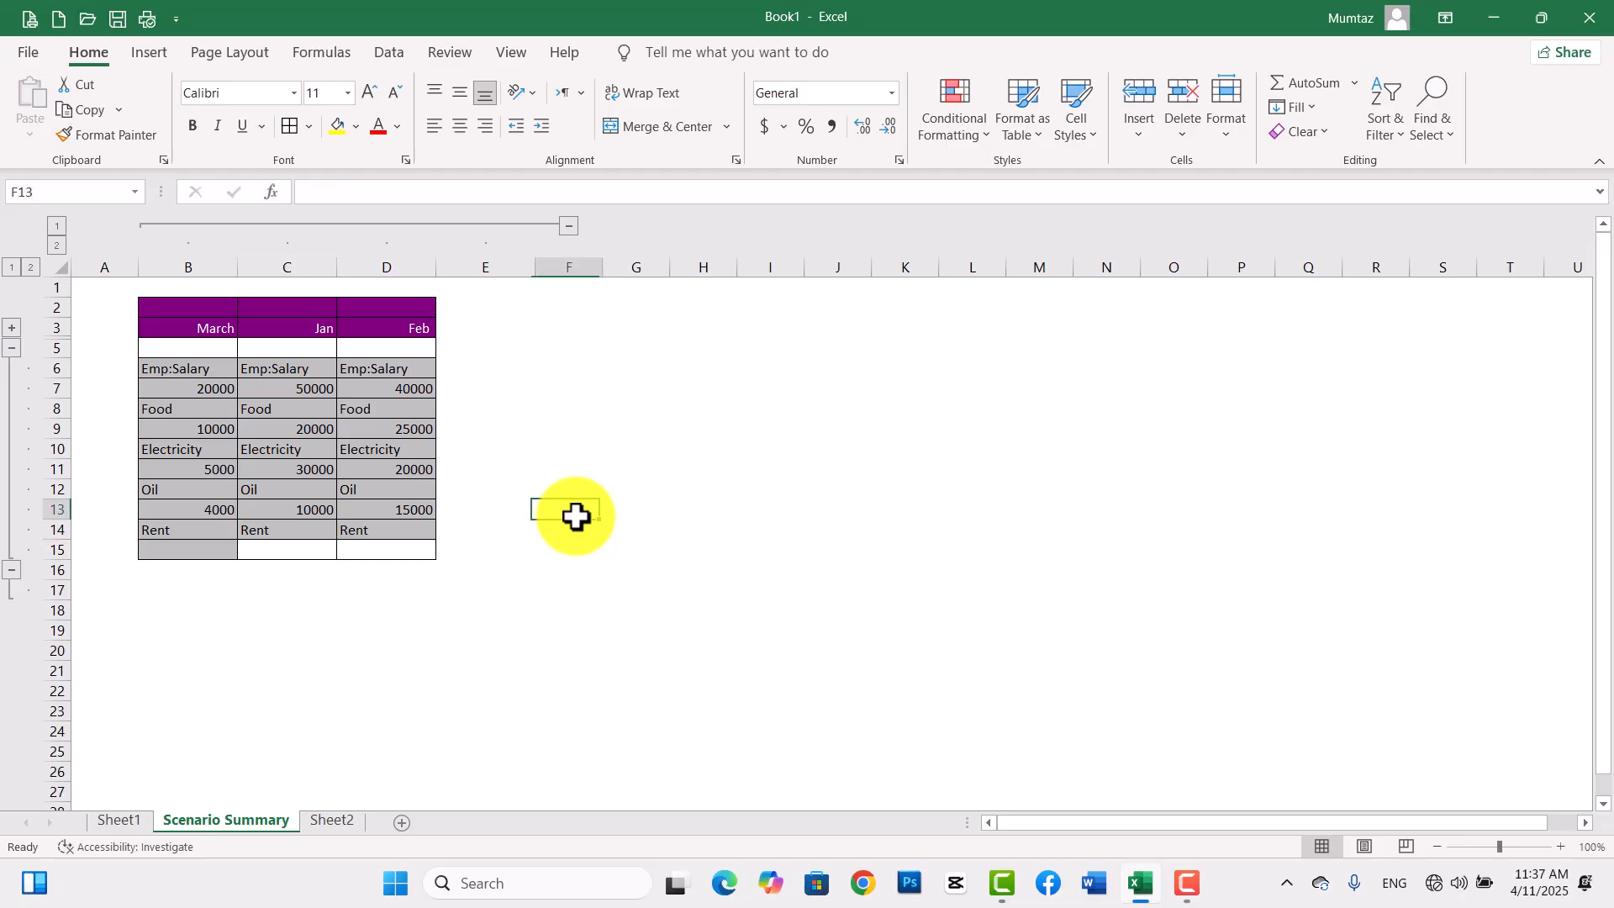
pyautogui.click(301, 555)
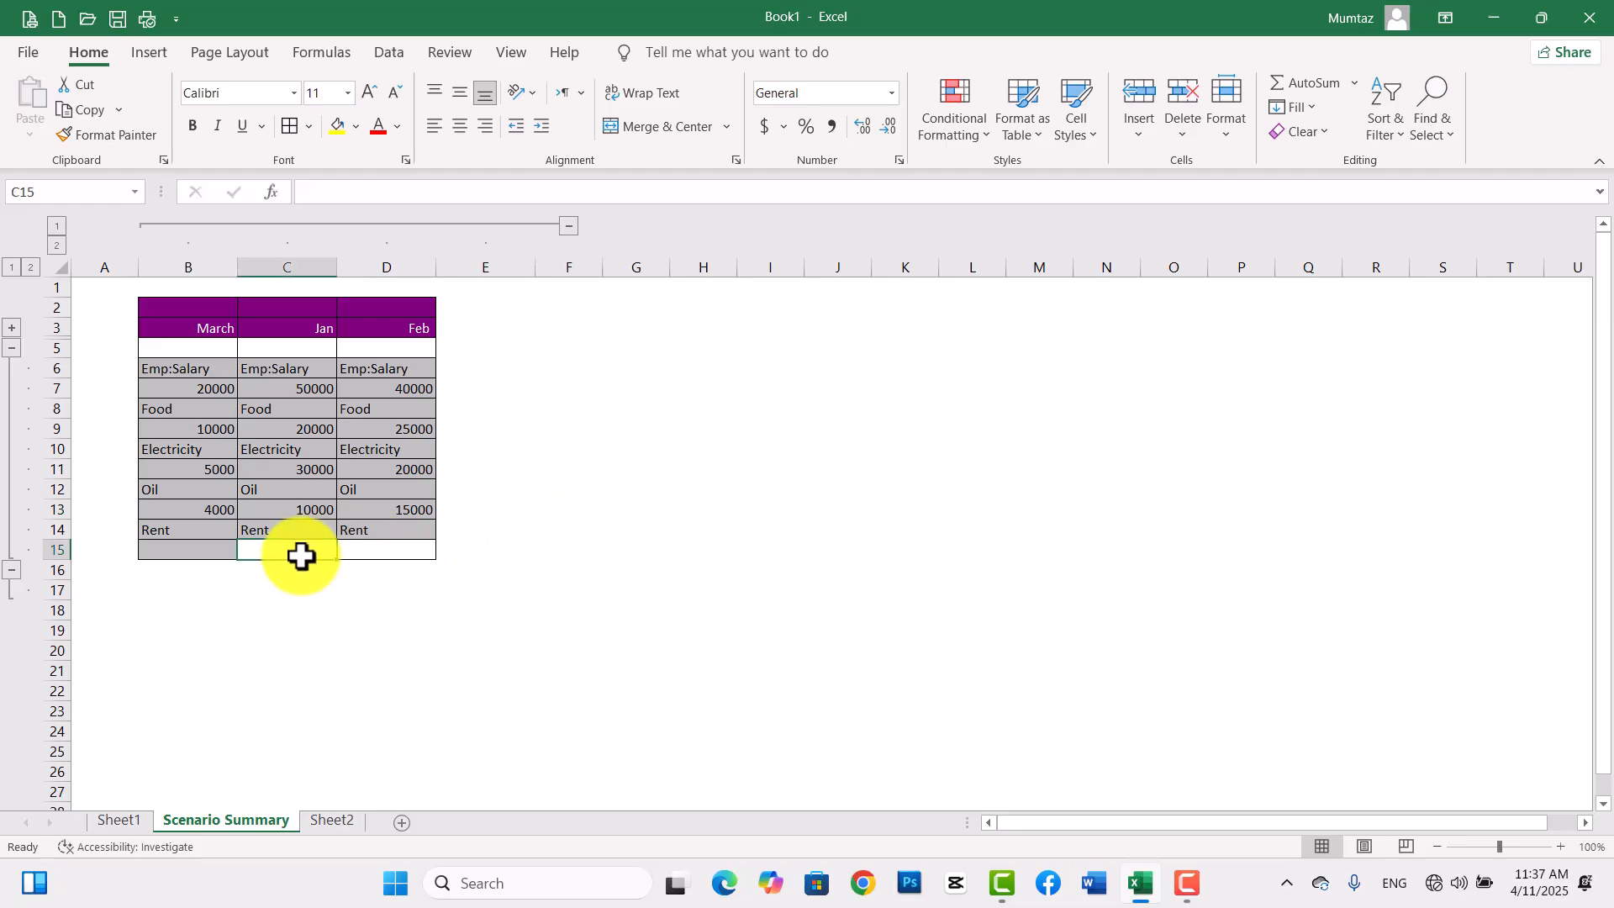
# Set the fill colour of cell B15, below Rent in the March column, to white.
pyautogui.click(206, 555)
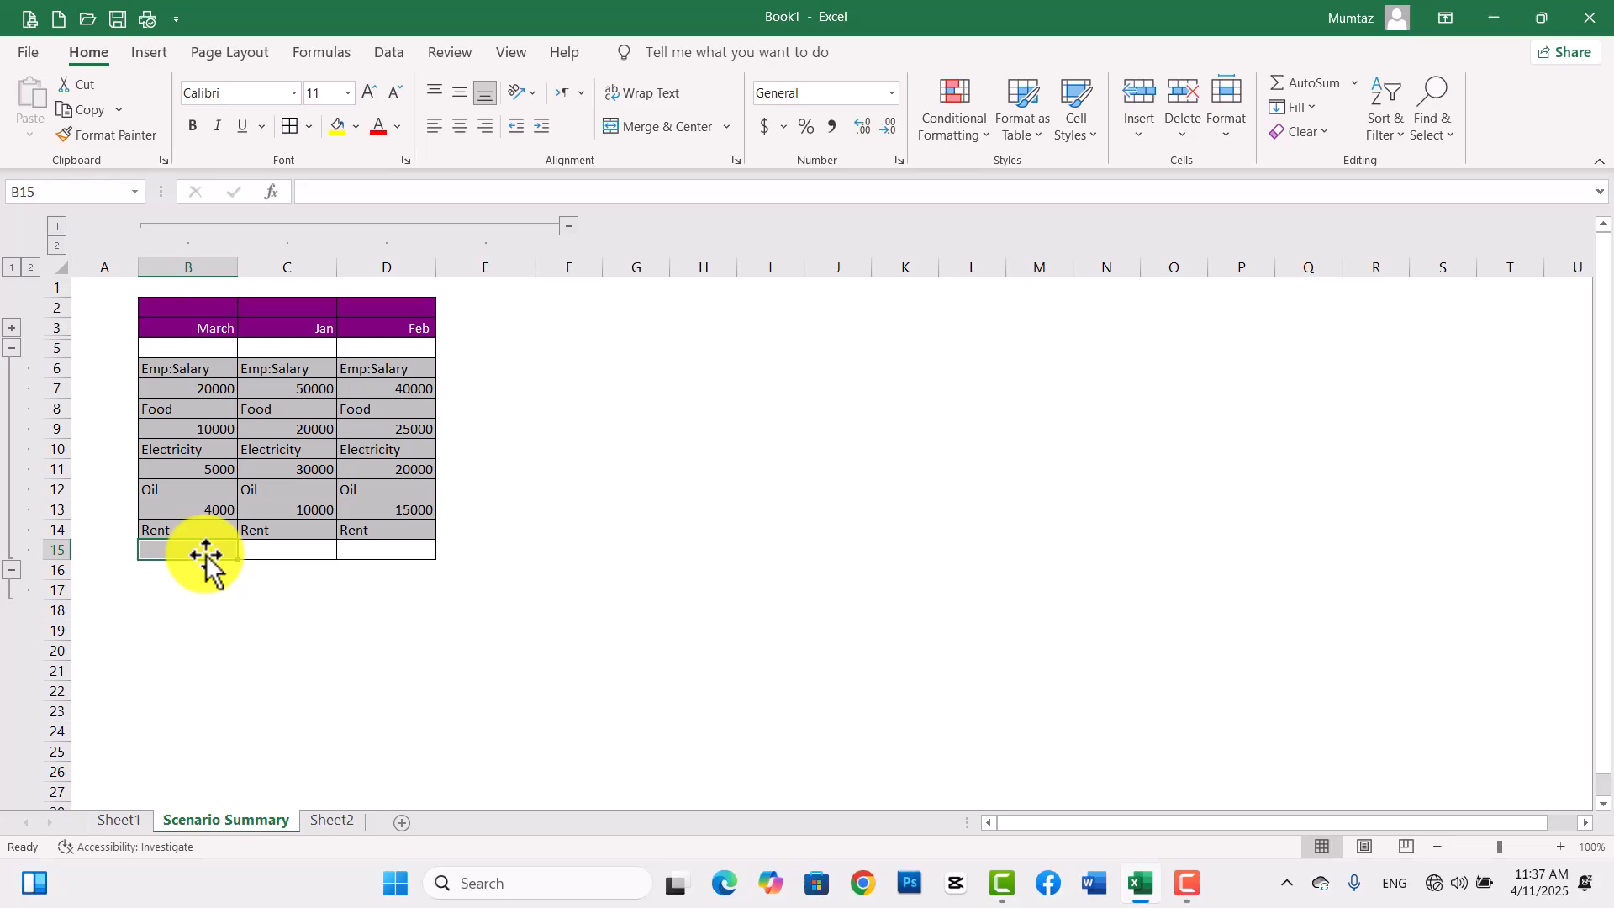
pyautogui.click(358, 128)
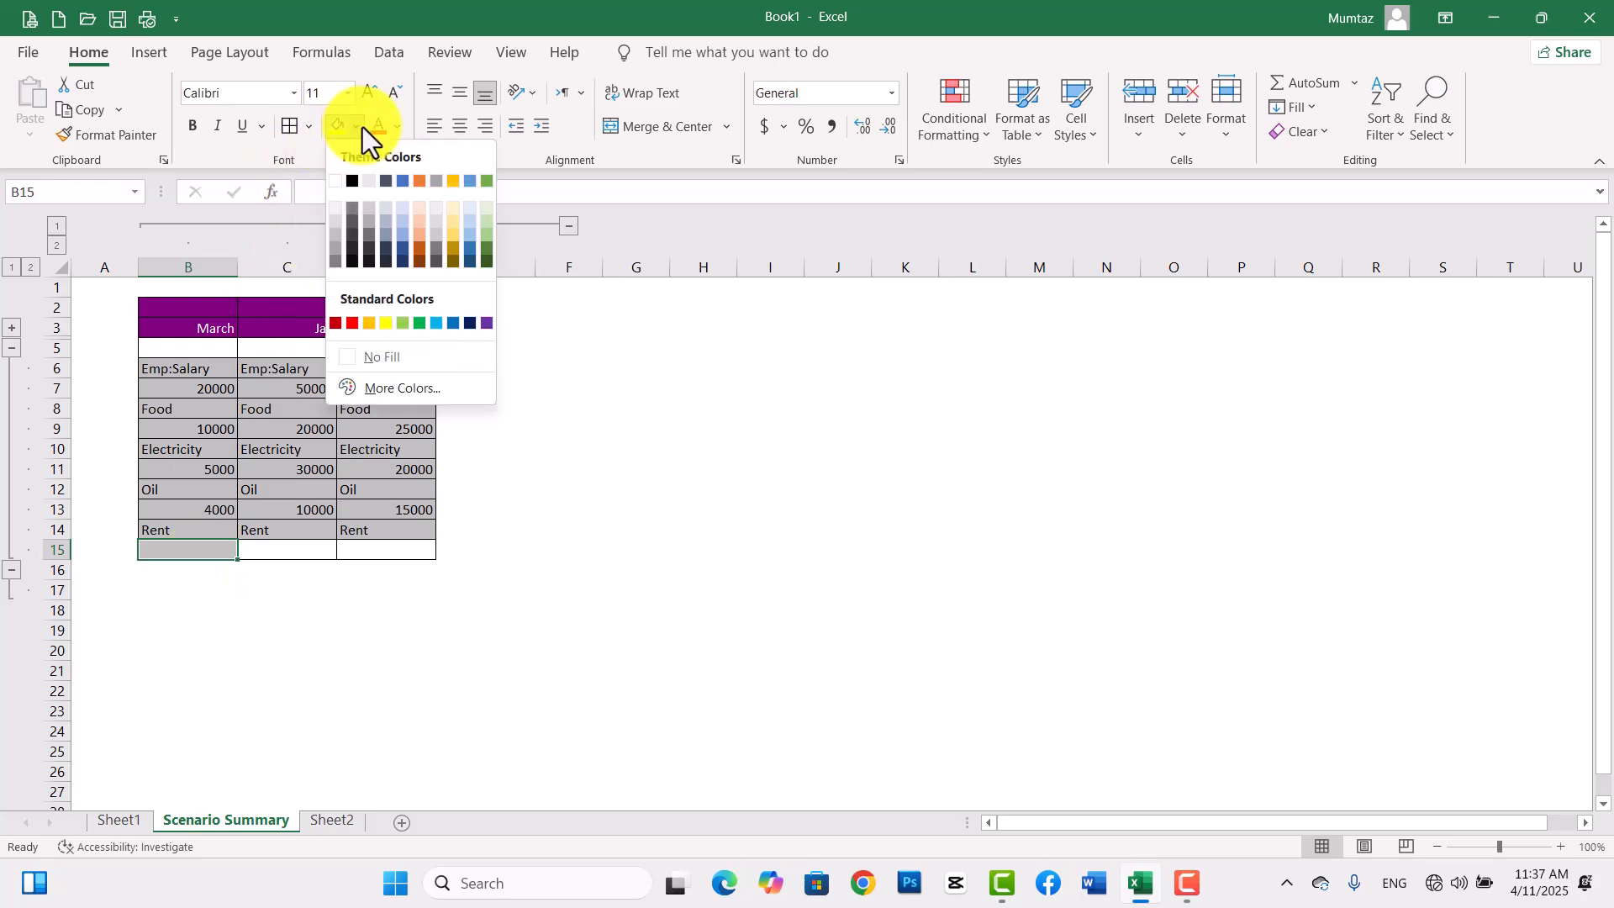
pyautogui.click(336, 184)
pyautogui.click(542, 548)
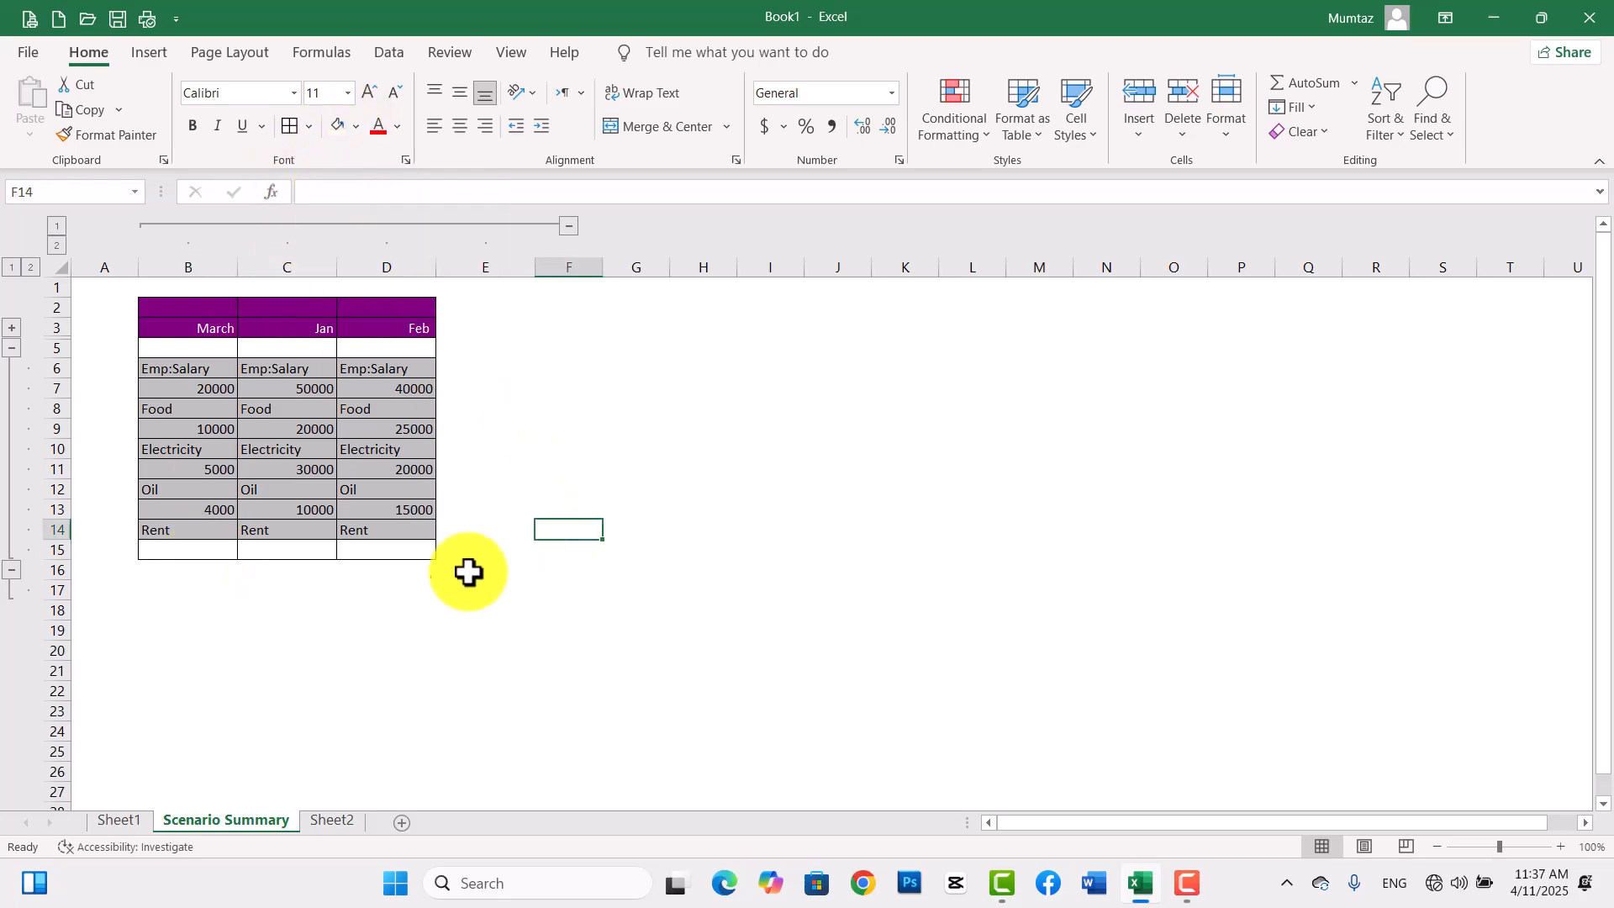
pyautogui.click(168, 548)
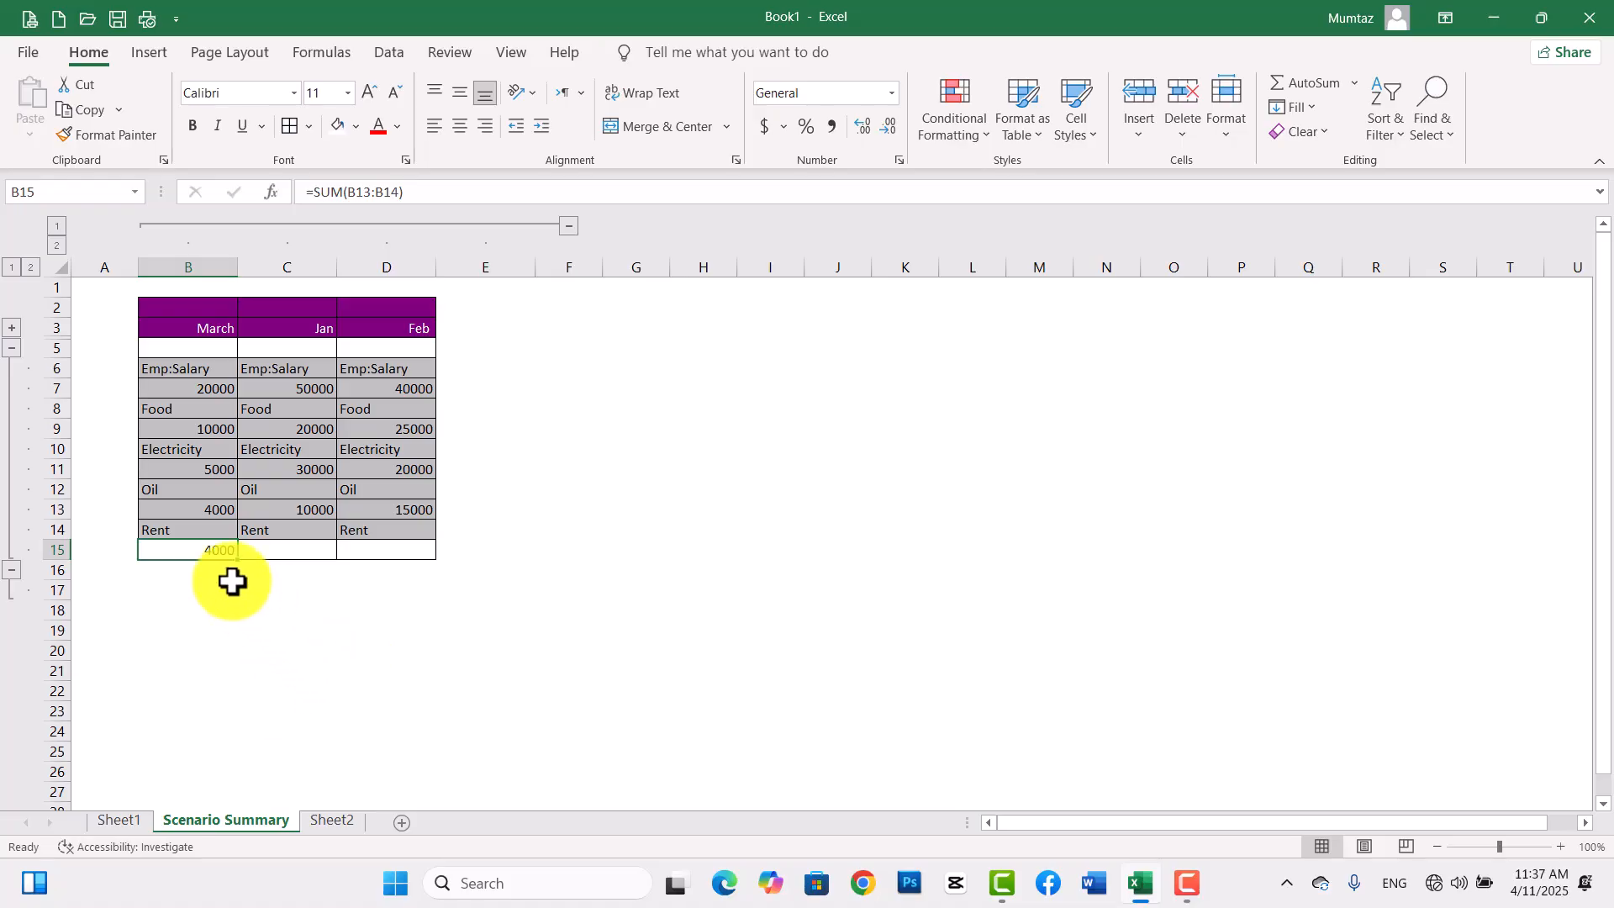
pyautogui.press('BackSpace')
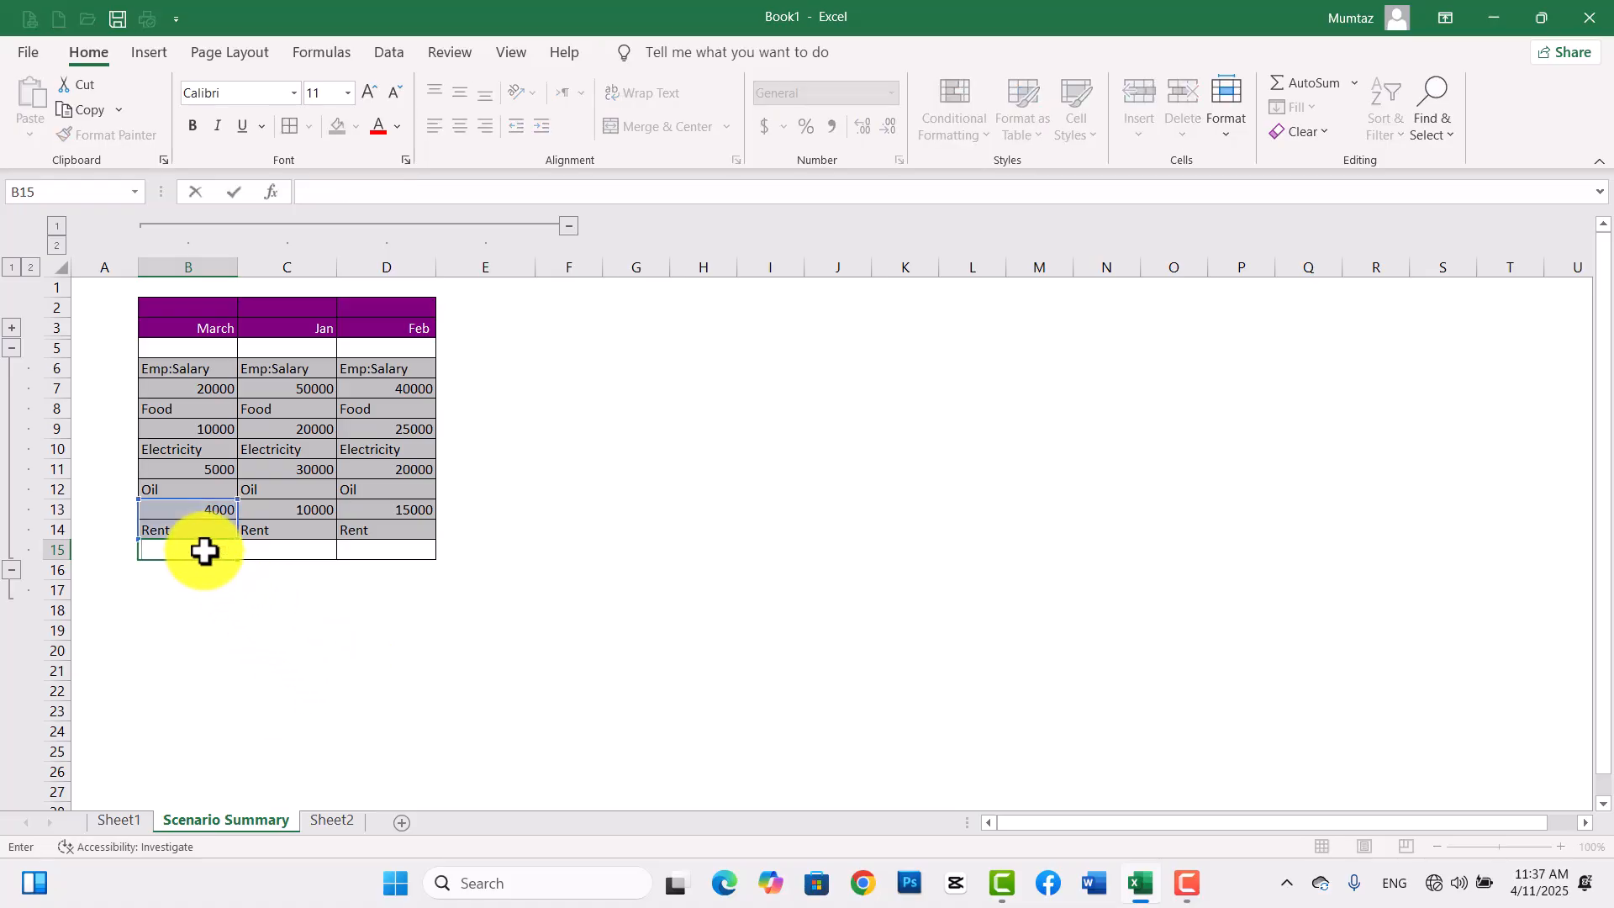
pyautogui.click(223, 609)
# Total the March column in cell B15 with the formula =sum(B6:B14).
pyautogui.click(200, 547)
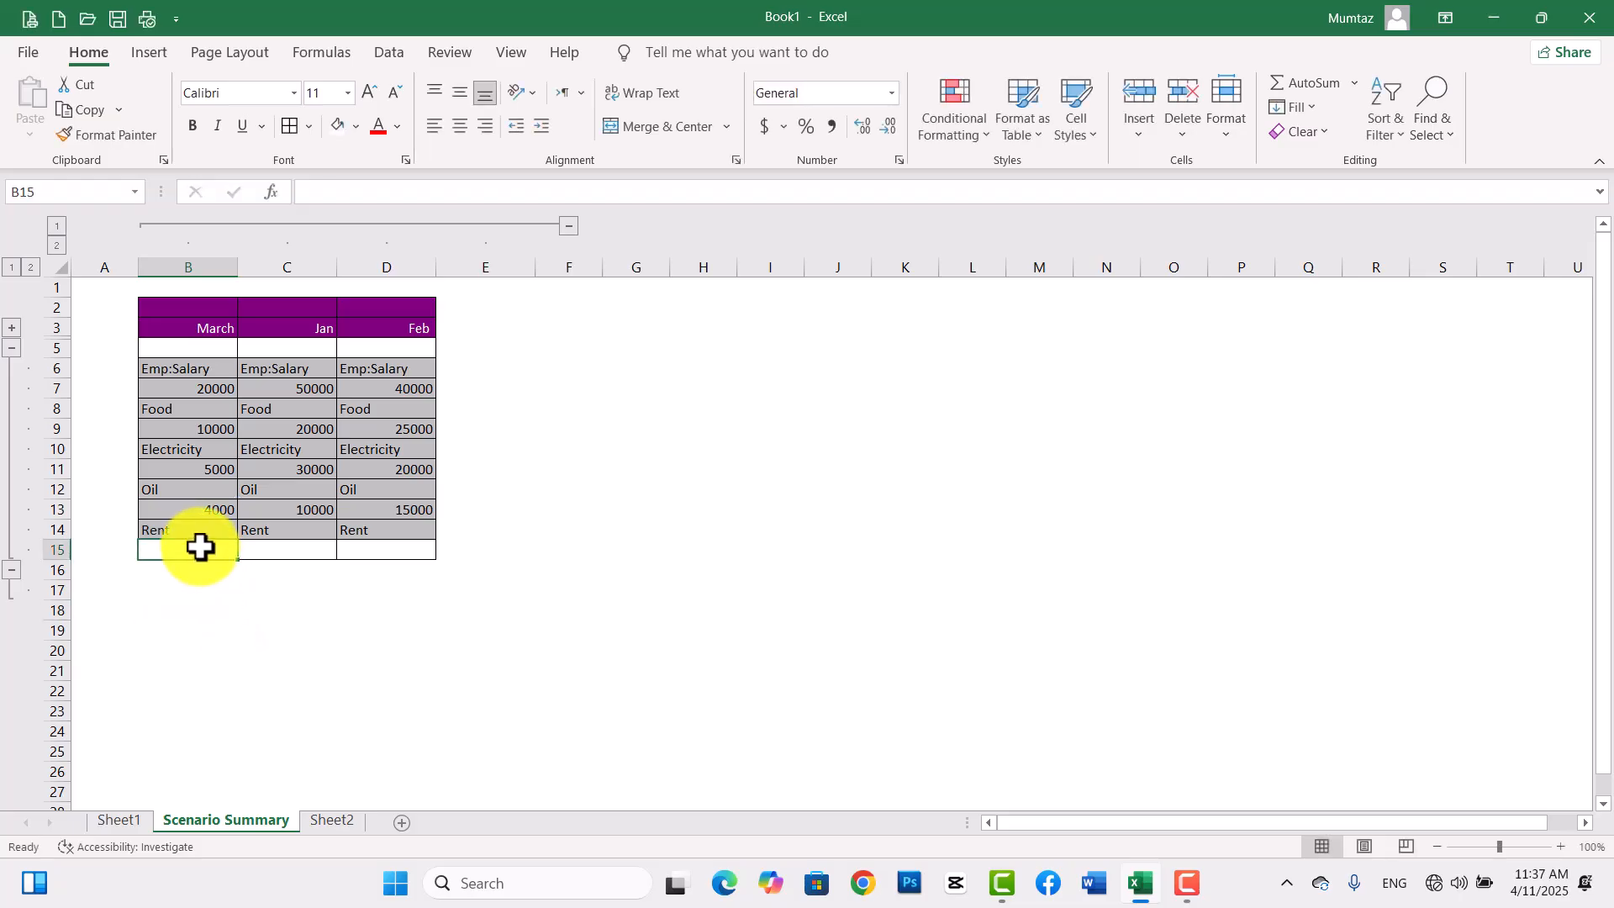
pyautogui.write('=')
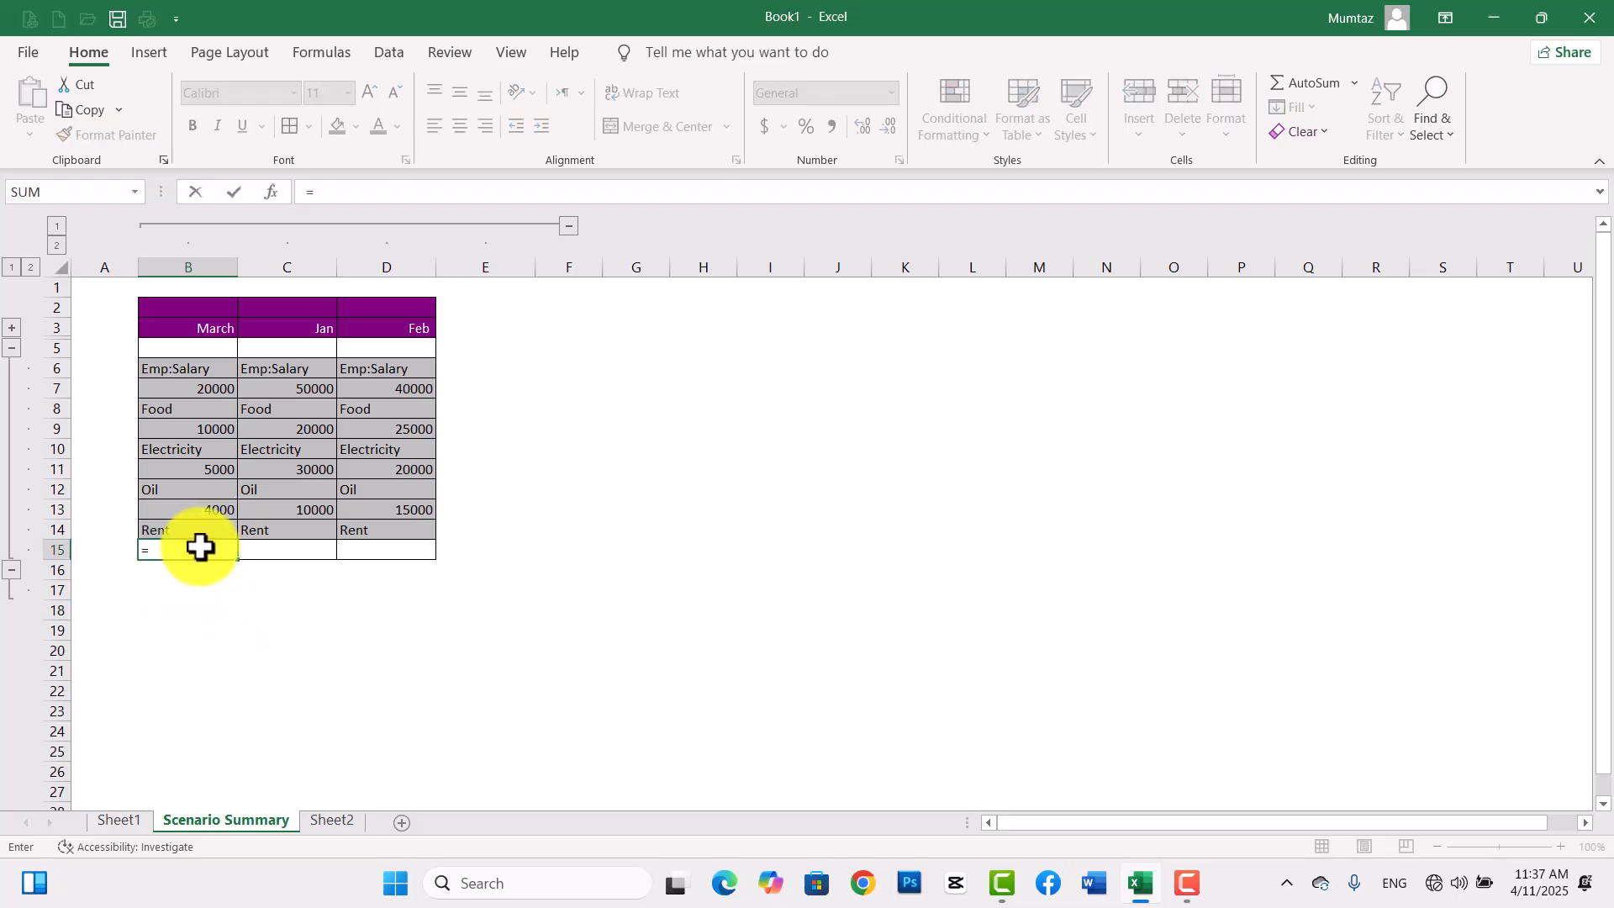
pyautogui.write('sum(')
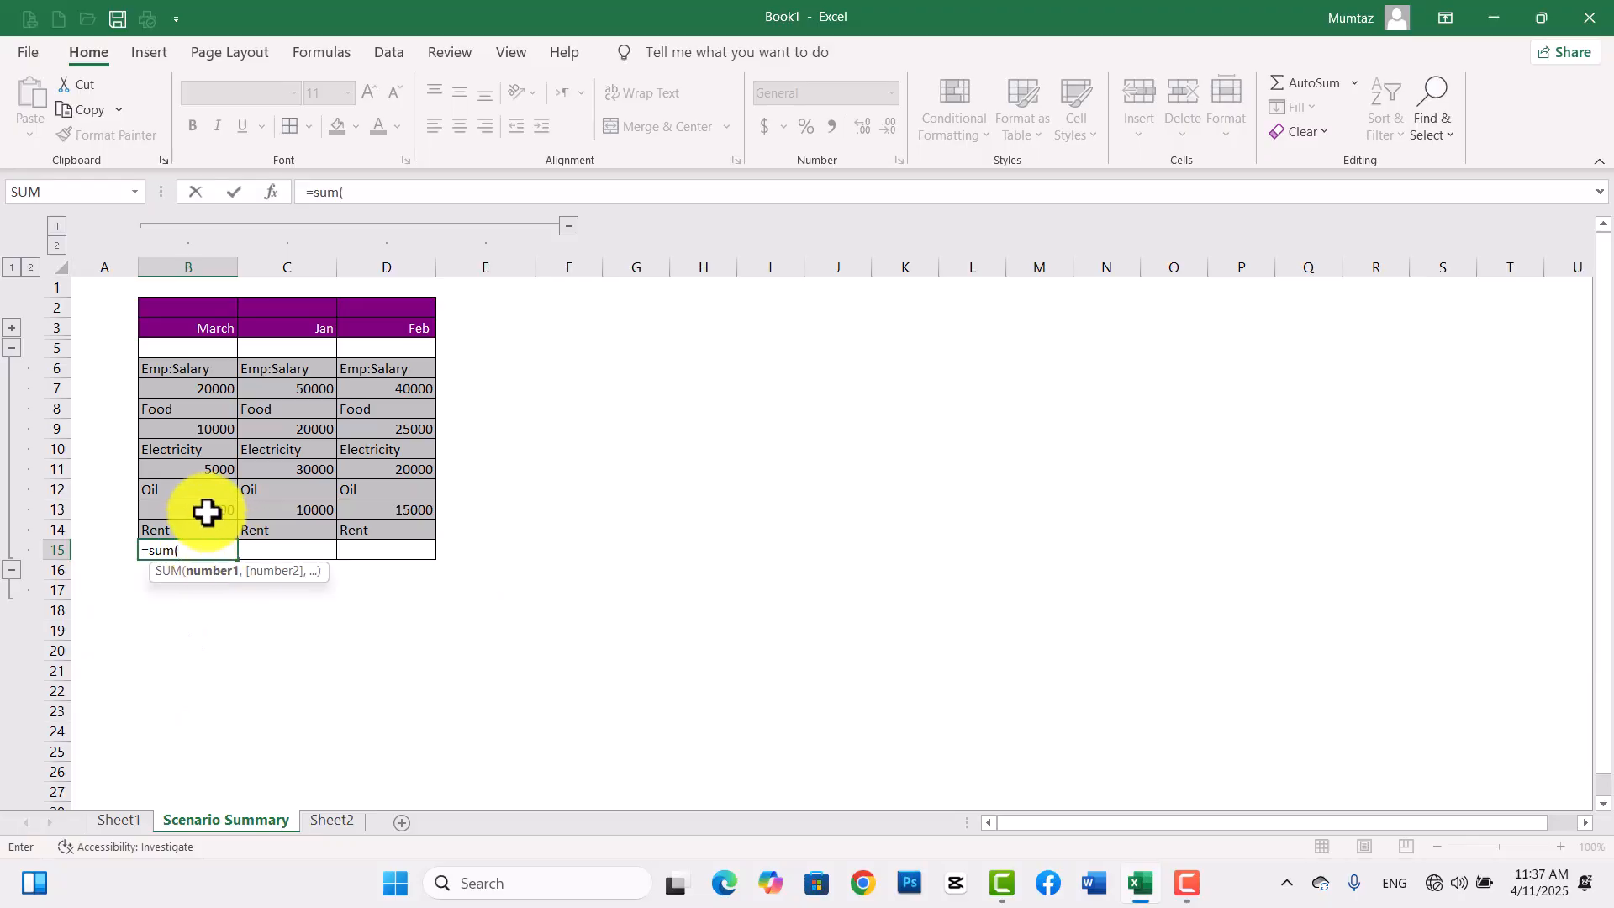
pyautogui.moveTo(194, 529); pyautogui.dragTo(191, 369)
pyautogui.write(')')
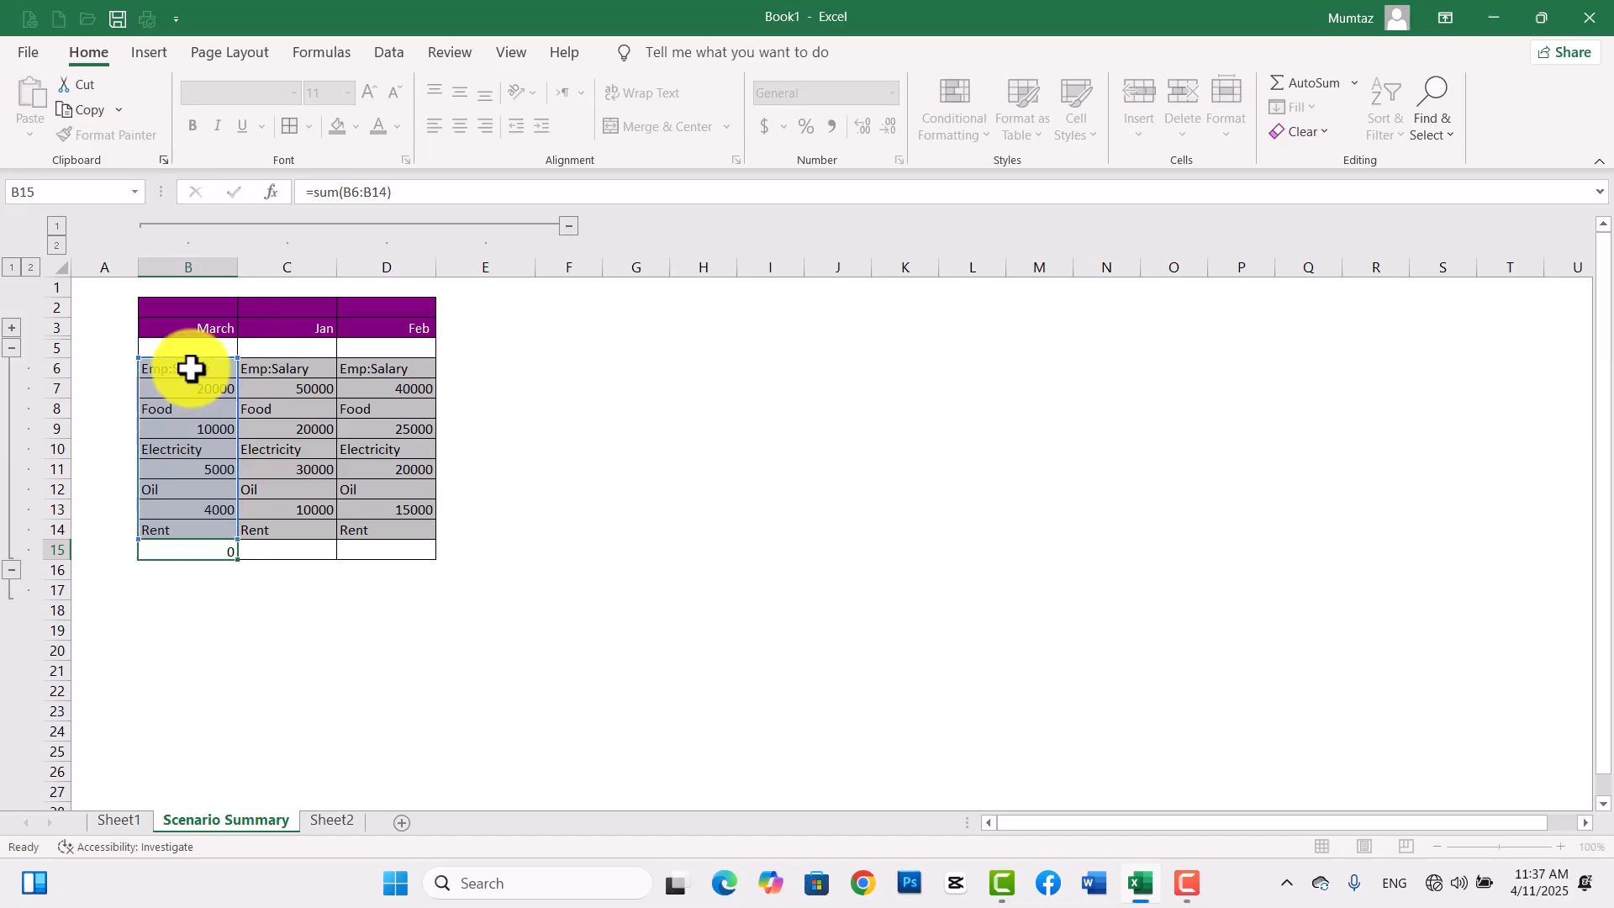
pyautogui.press('Return')
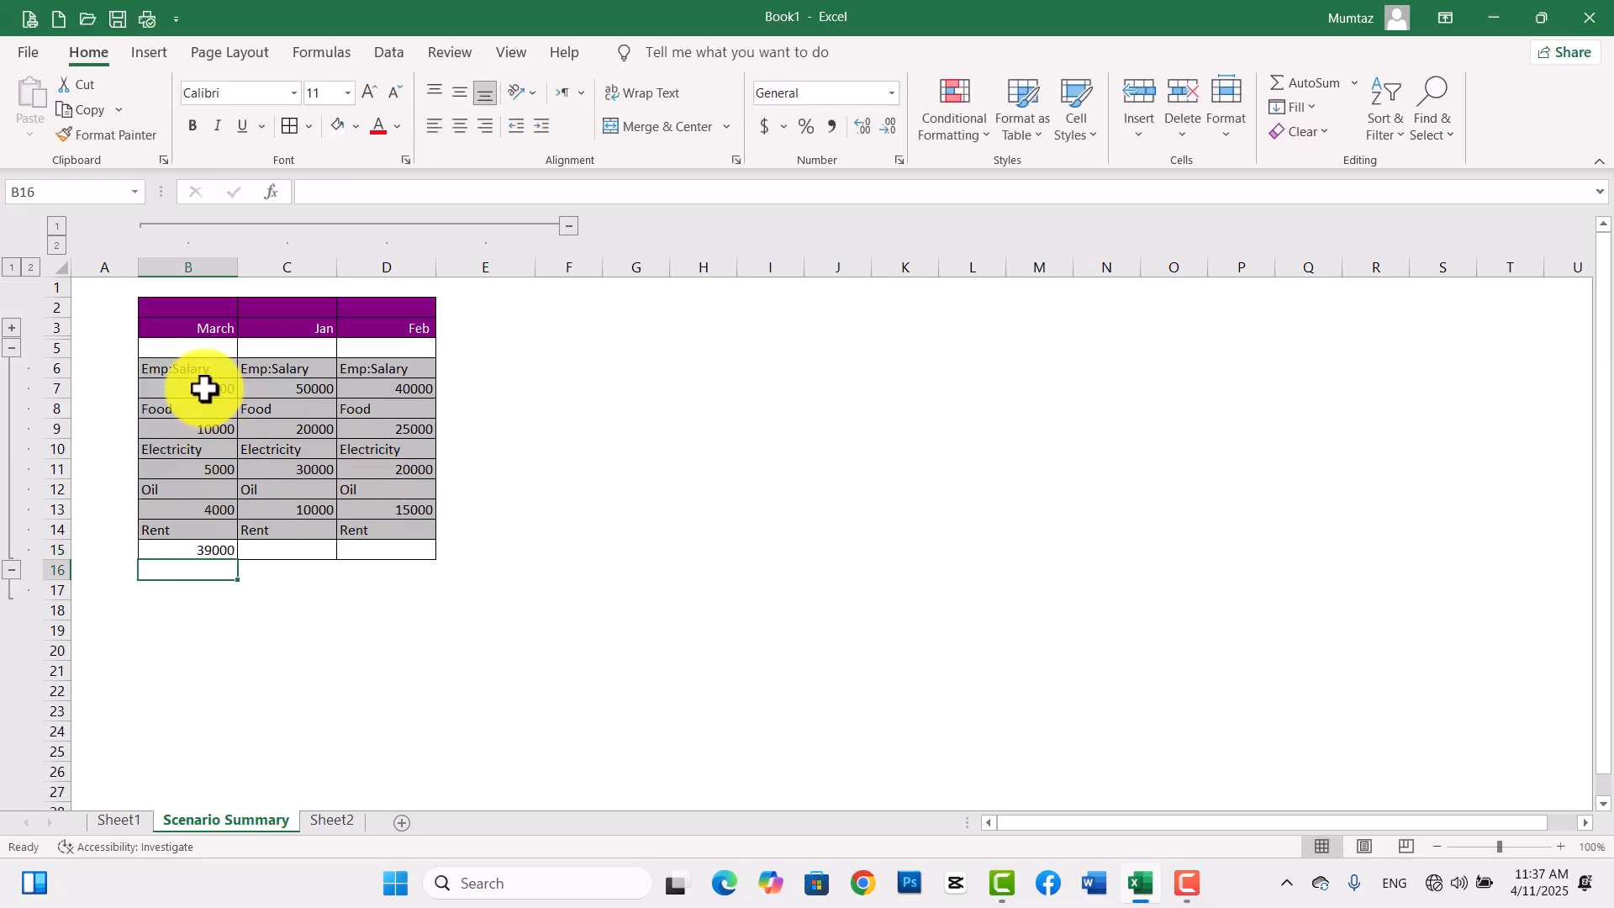
# Total the Jan column in cell C15 with the formula =sum(C6:C14).
pyautogui.click(271, 551)
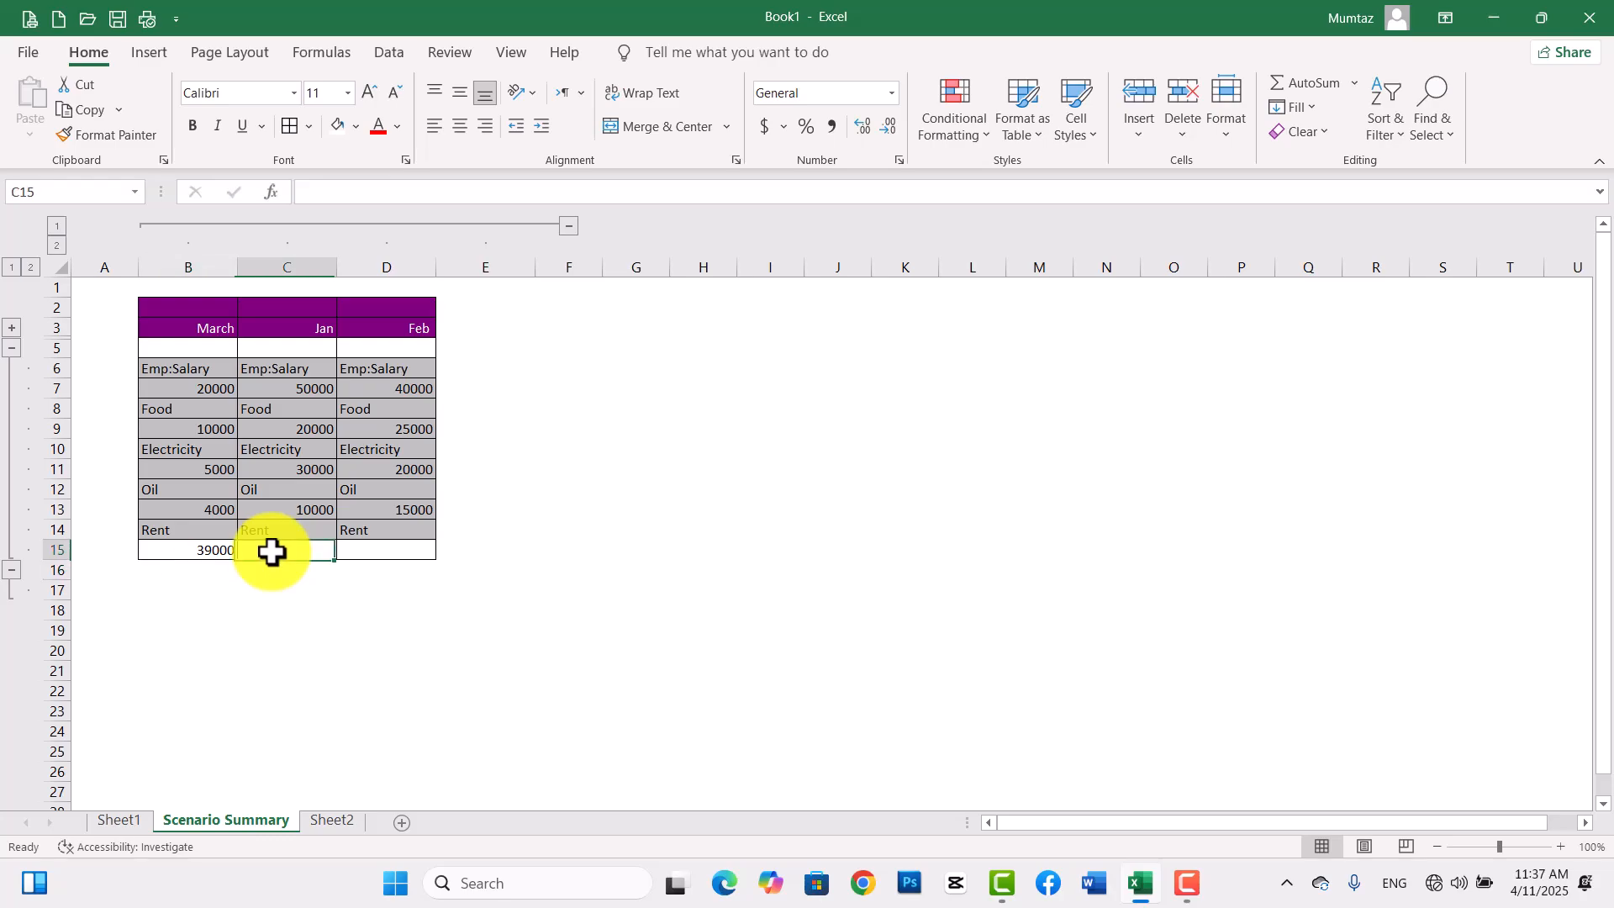
pyautogui.write('=sum(')
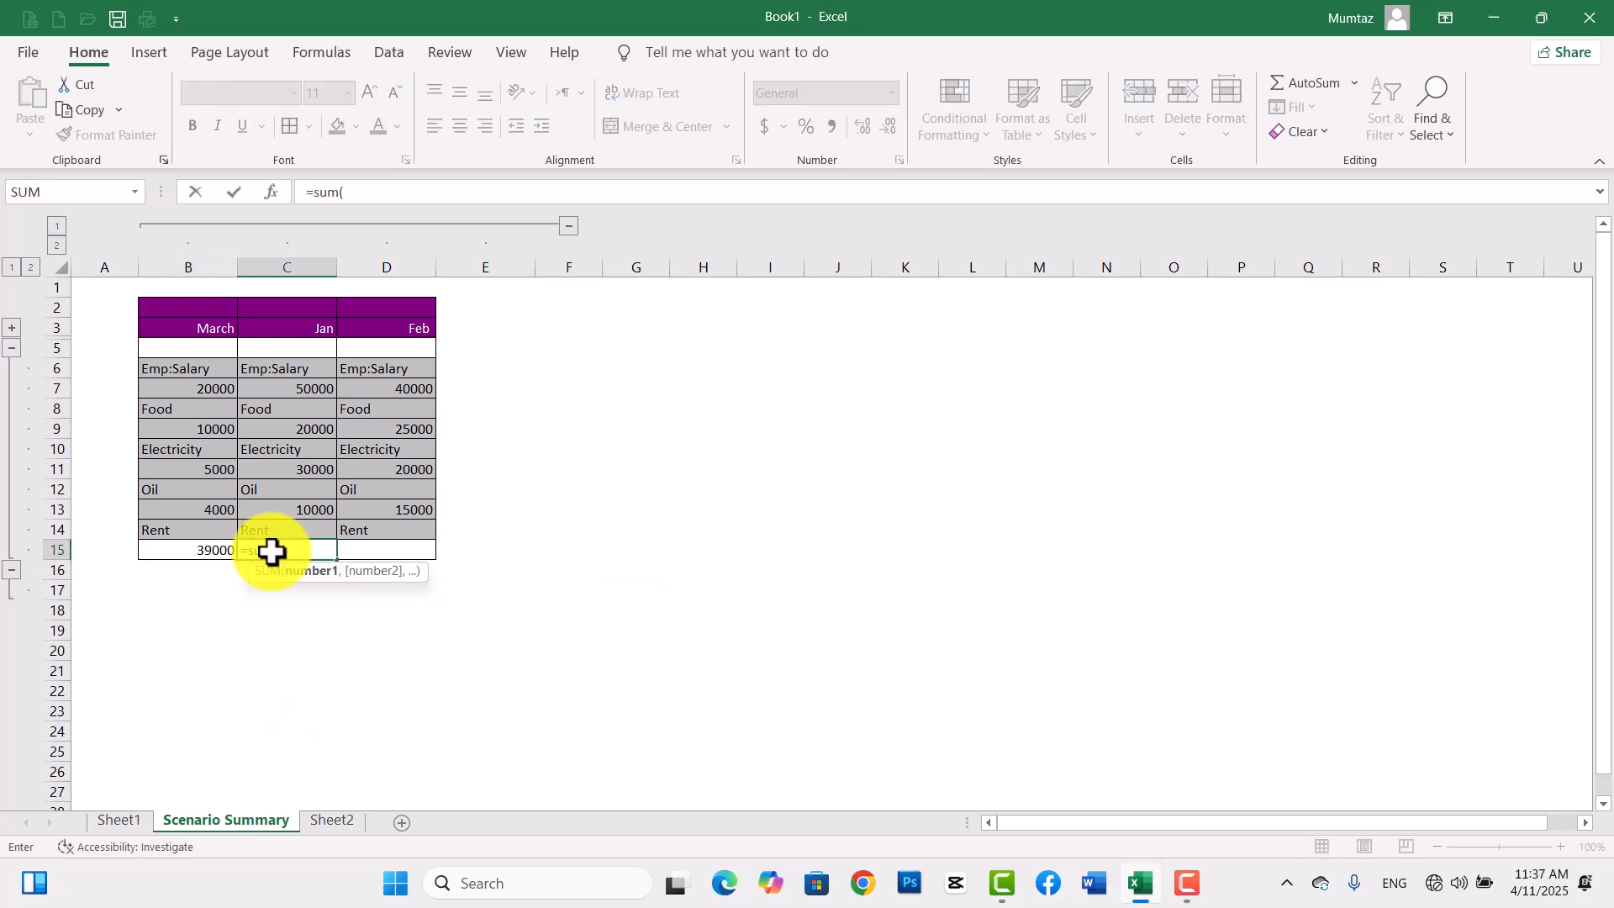
pyautogui.moveTo(309, 371); pyautogui.dragTo(308, 526)
pyautogui.write(')')
pyautogui.press('Return')
# Total the Feb column in cell D15 with the formula =sum(D6:D14).
pyautogui.click(393, 555)
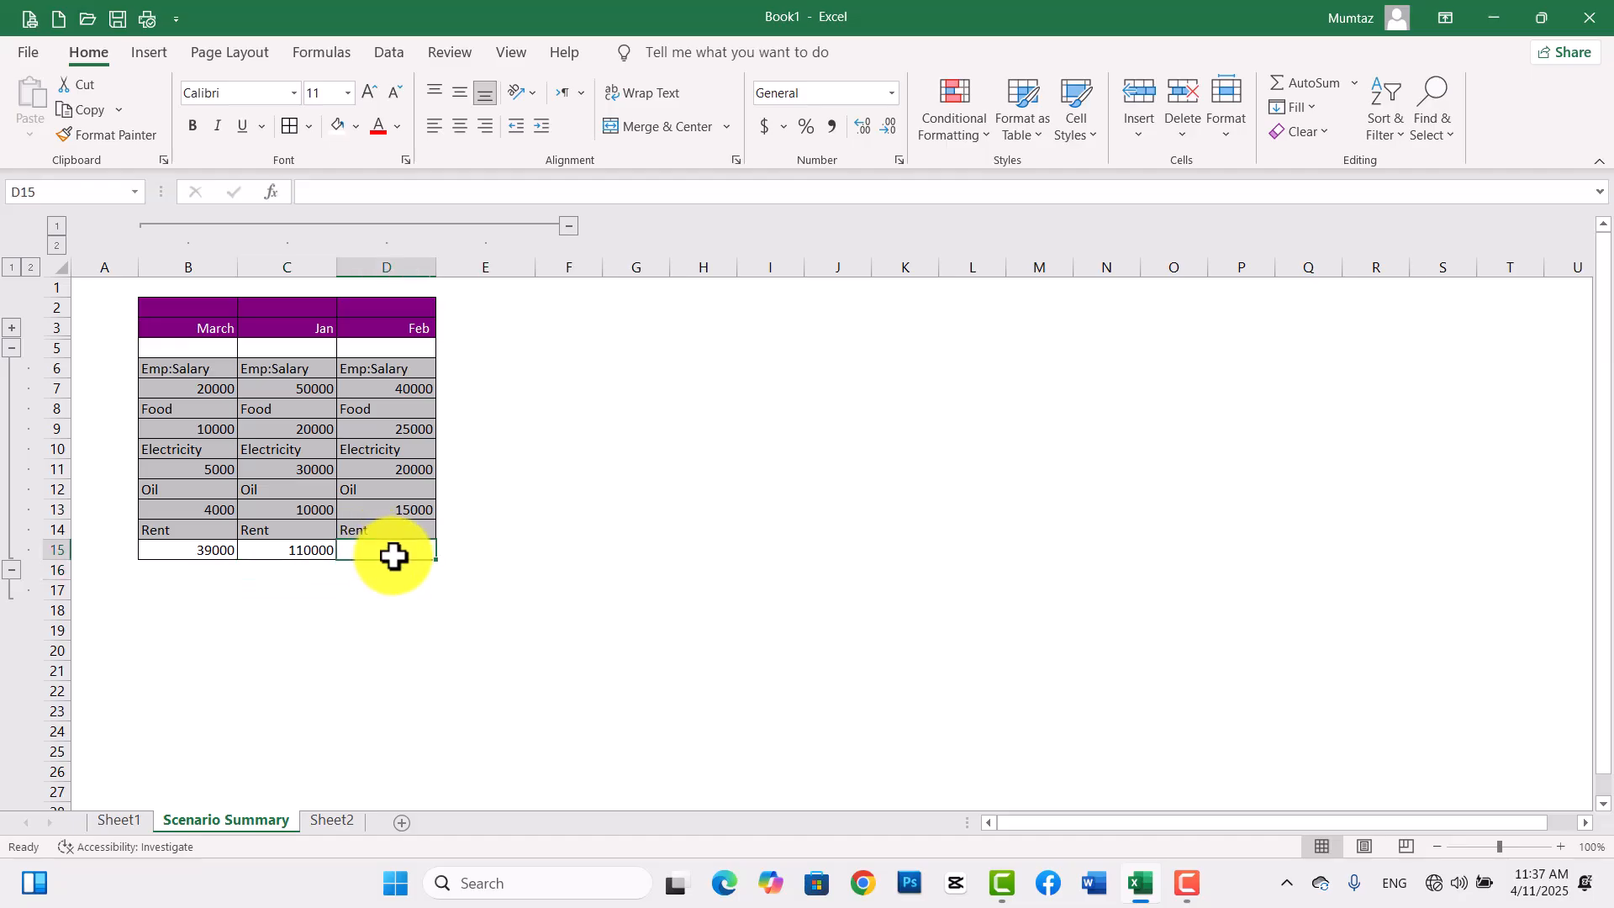
pyautogui.write('=sum(')
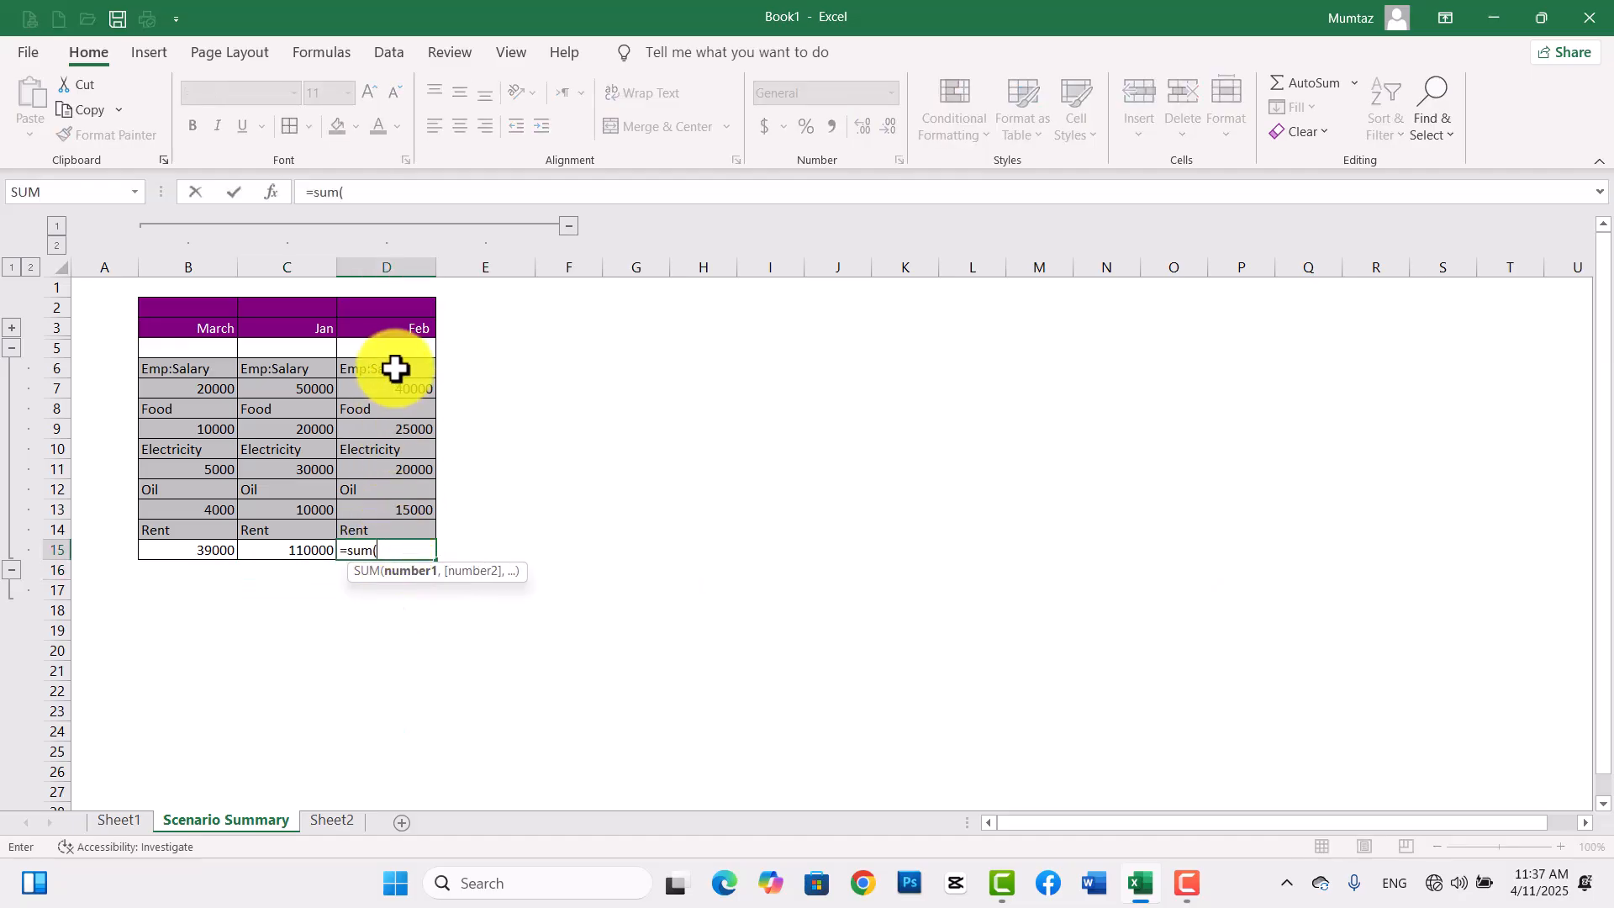
pyautogui.moveTo(396, 364); pyautogui.dragTo(394, 525)
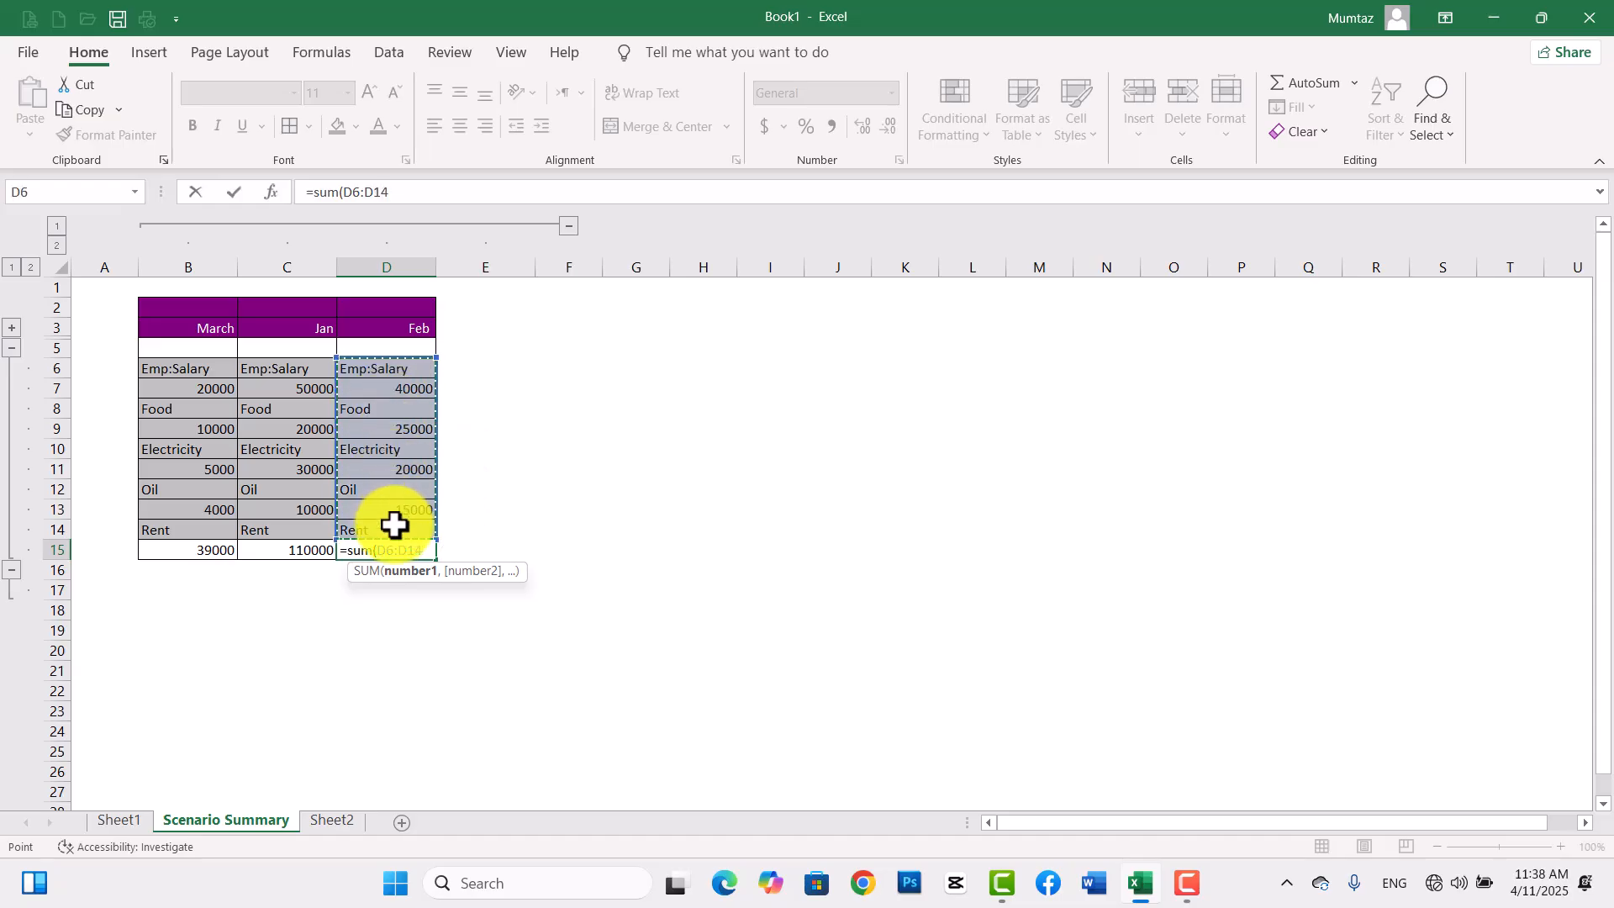
pyautogui.write(')')
pyautogui.press('Return')
pyautogui.click(486, 568)
pyautogui.click(580, 548)
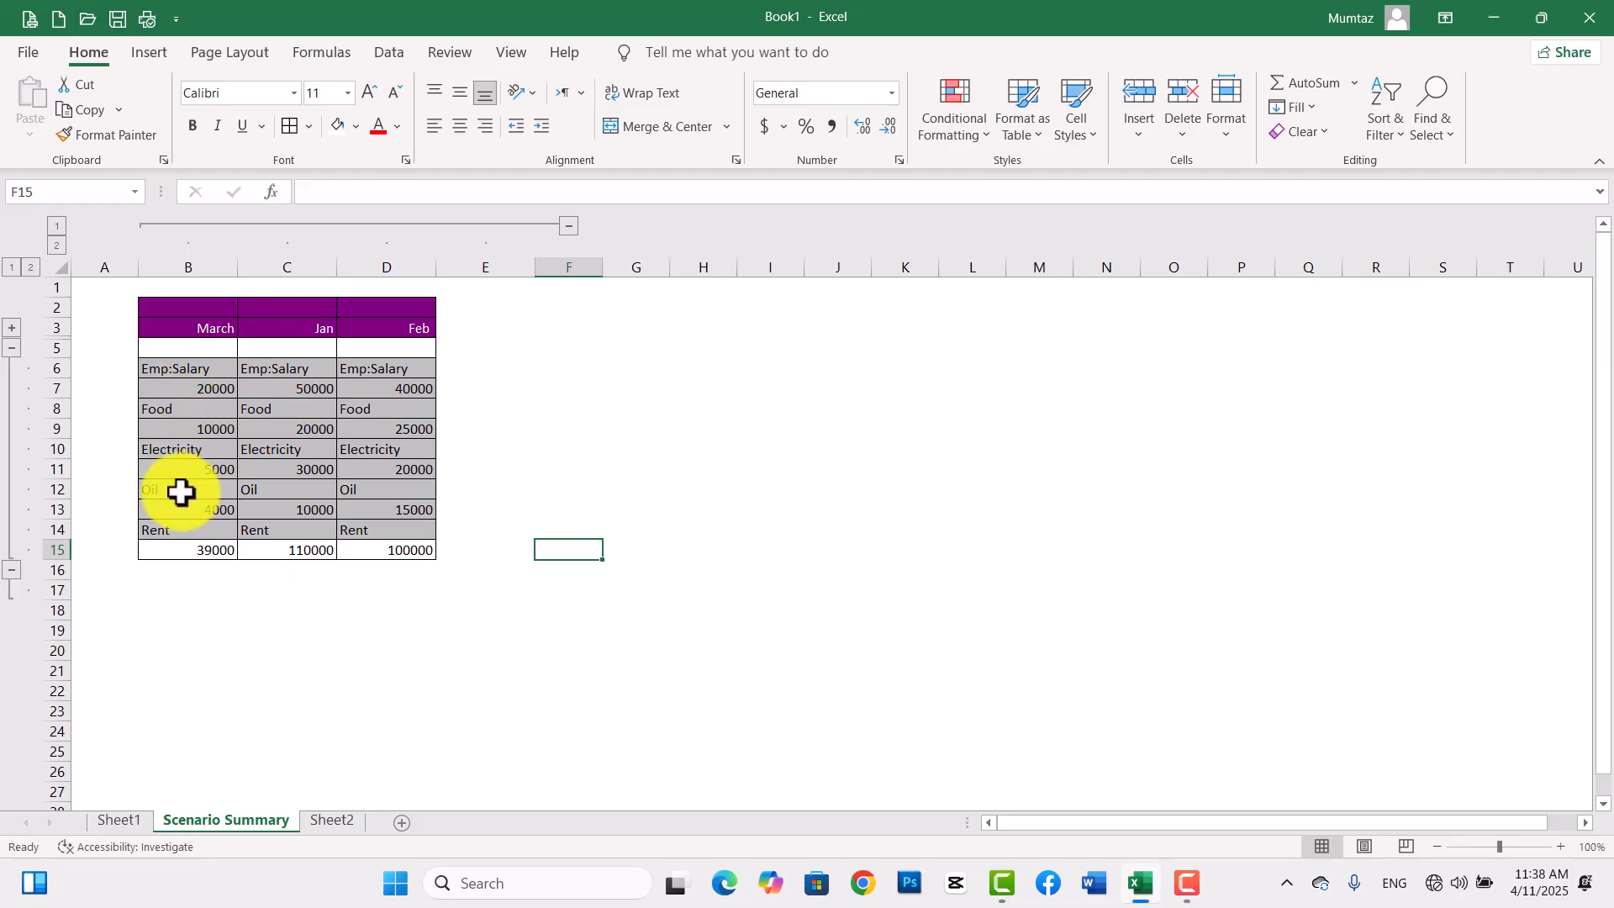
# Make the column totals in cells B15:D15 bold.
pyautogui.click(219, 552)
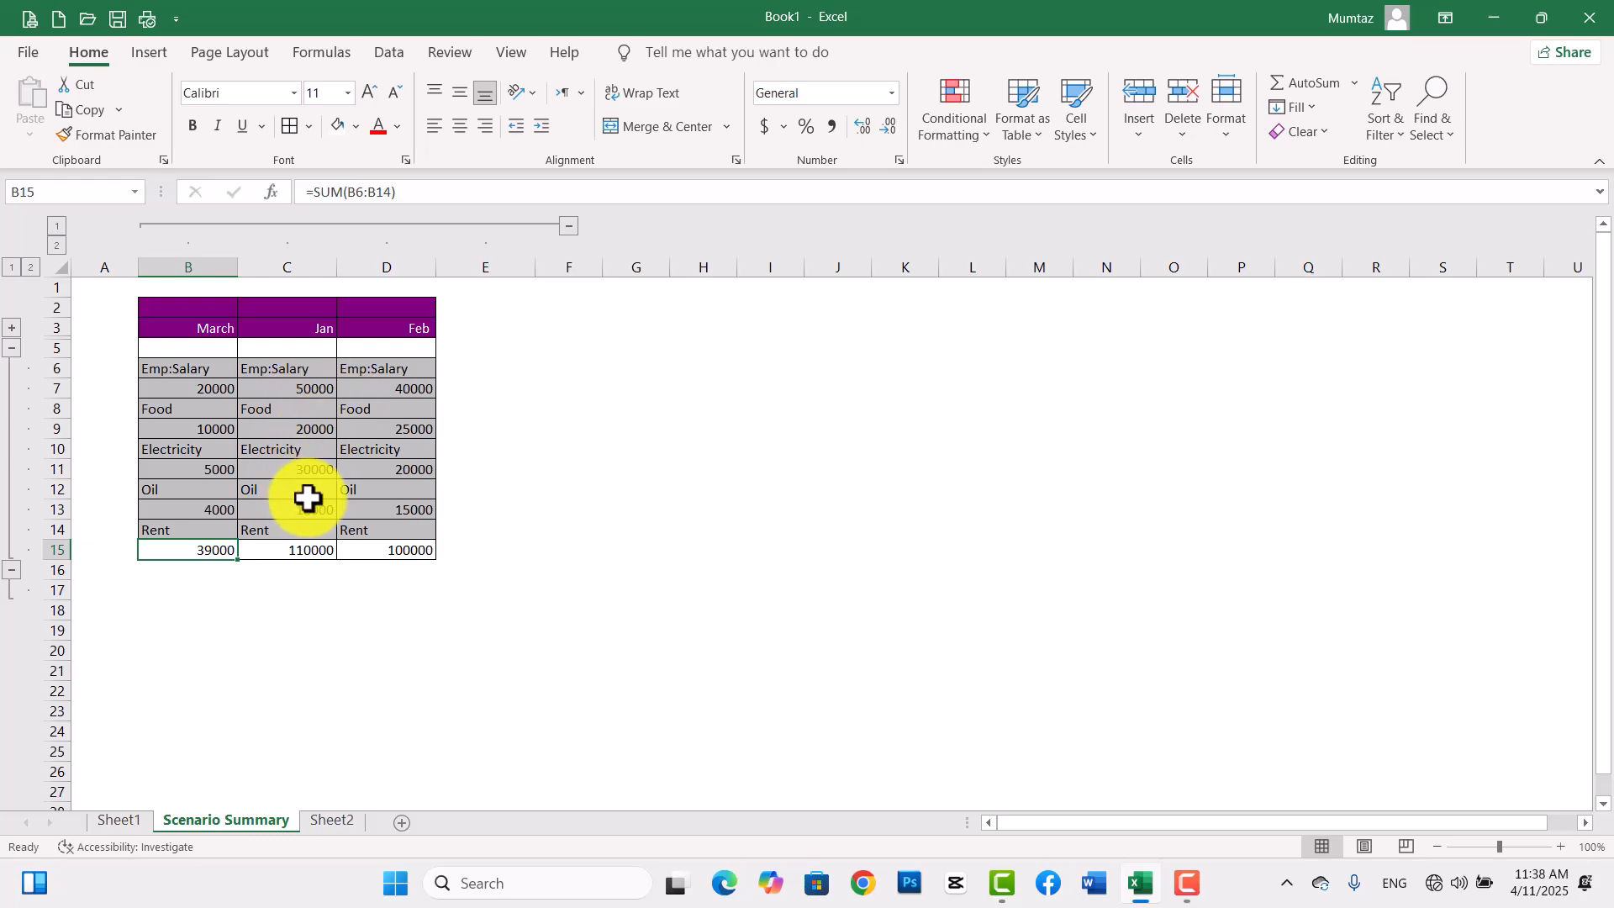
pyautogui.click(267, 553)
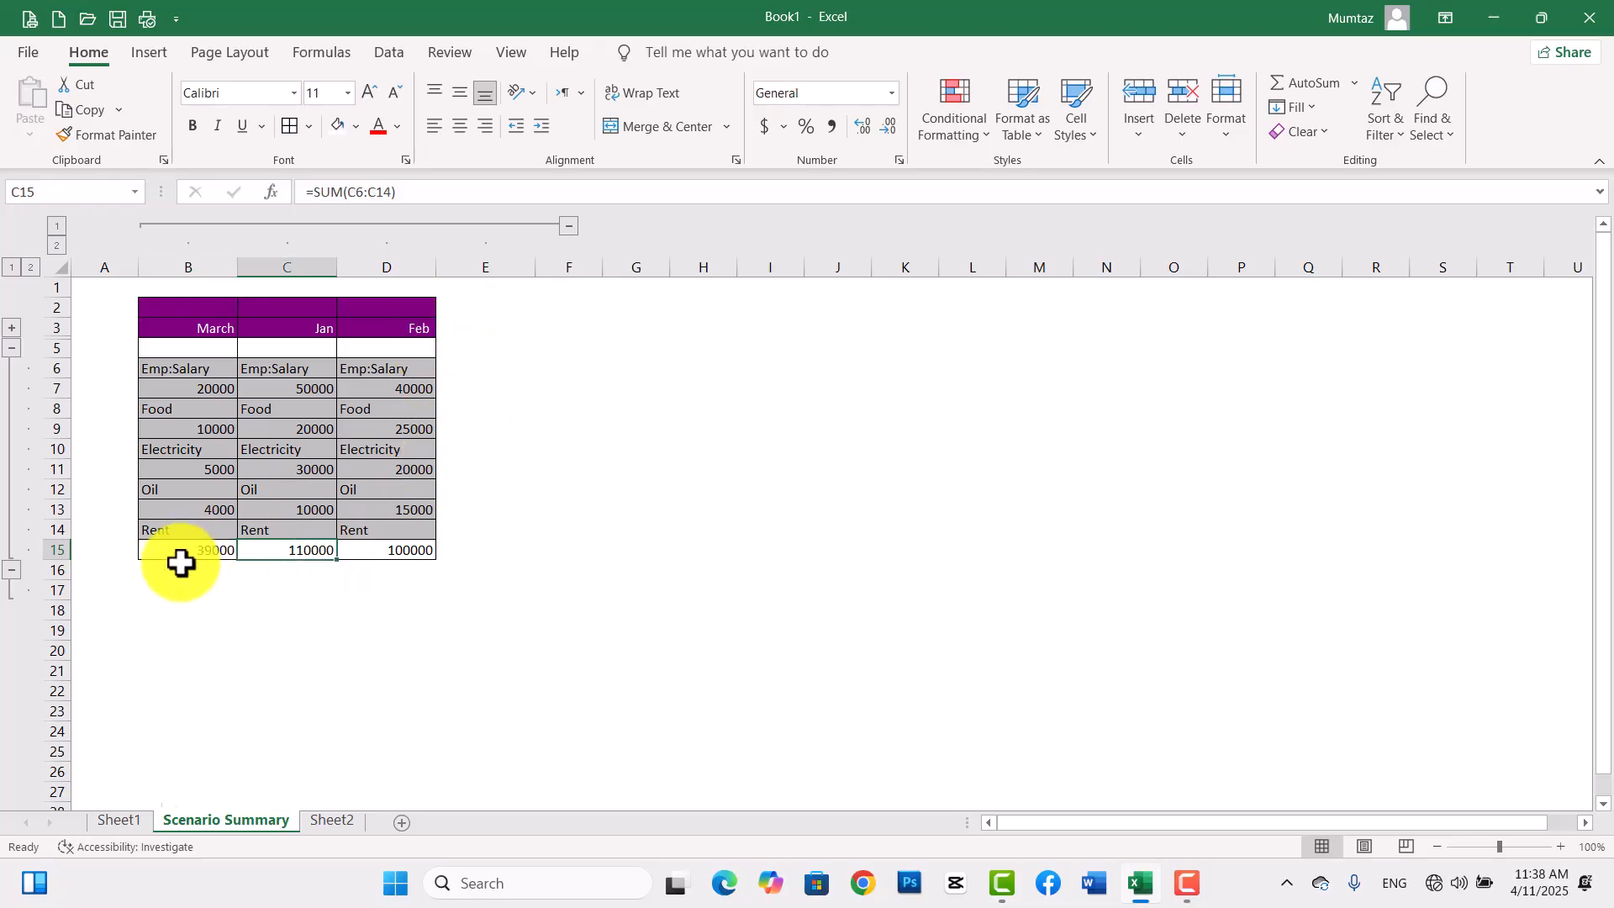
pyautogui.moveTo(179, 557); pyautogui.dragTo(386, 546)
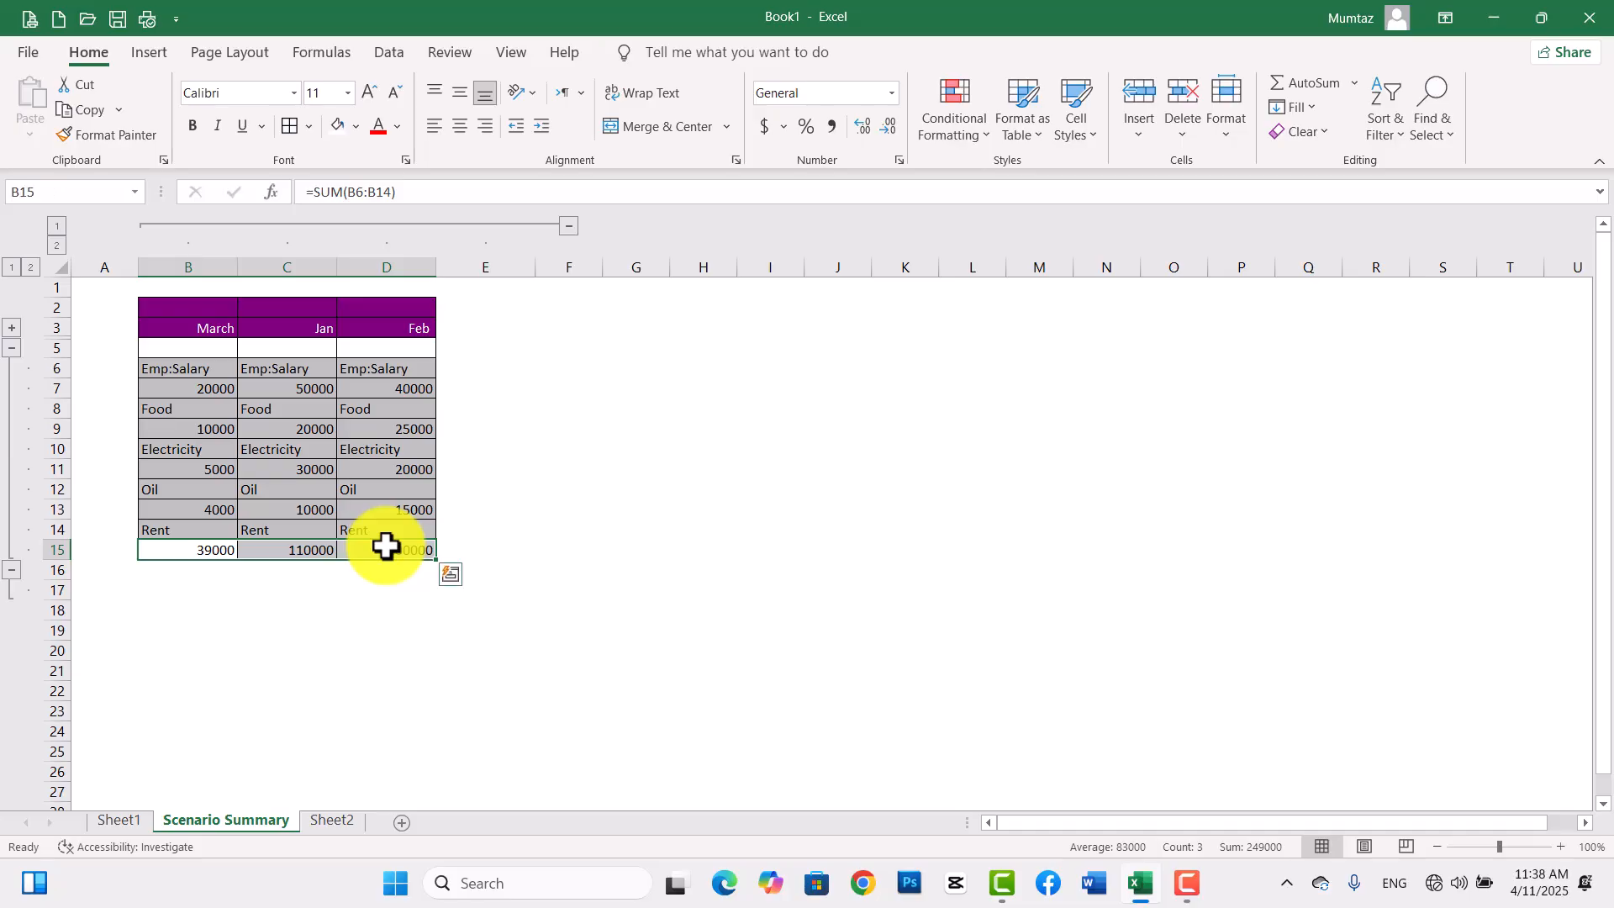
pyautogui.click(338, 612)
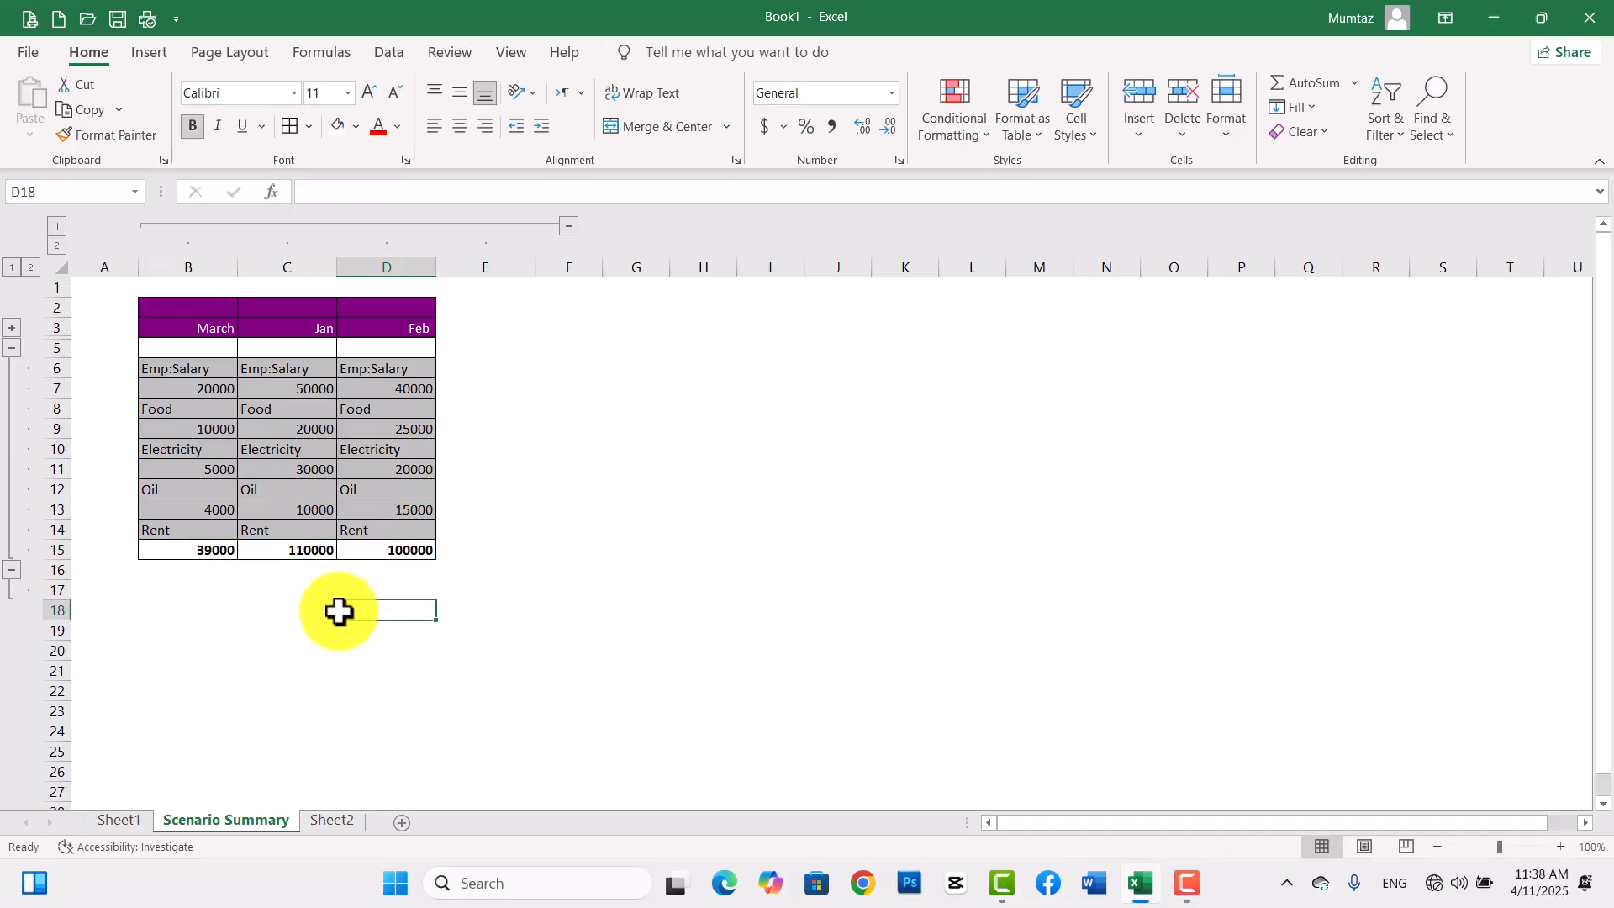
pyautogui.click(310, 589)
pyautogui.click(304, 569)
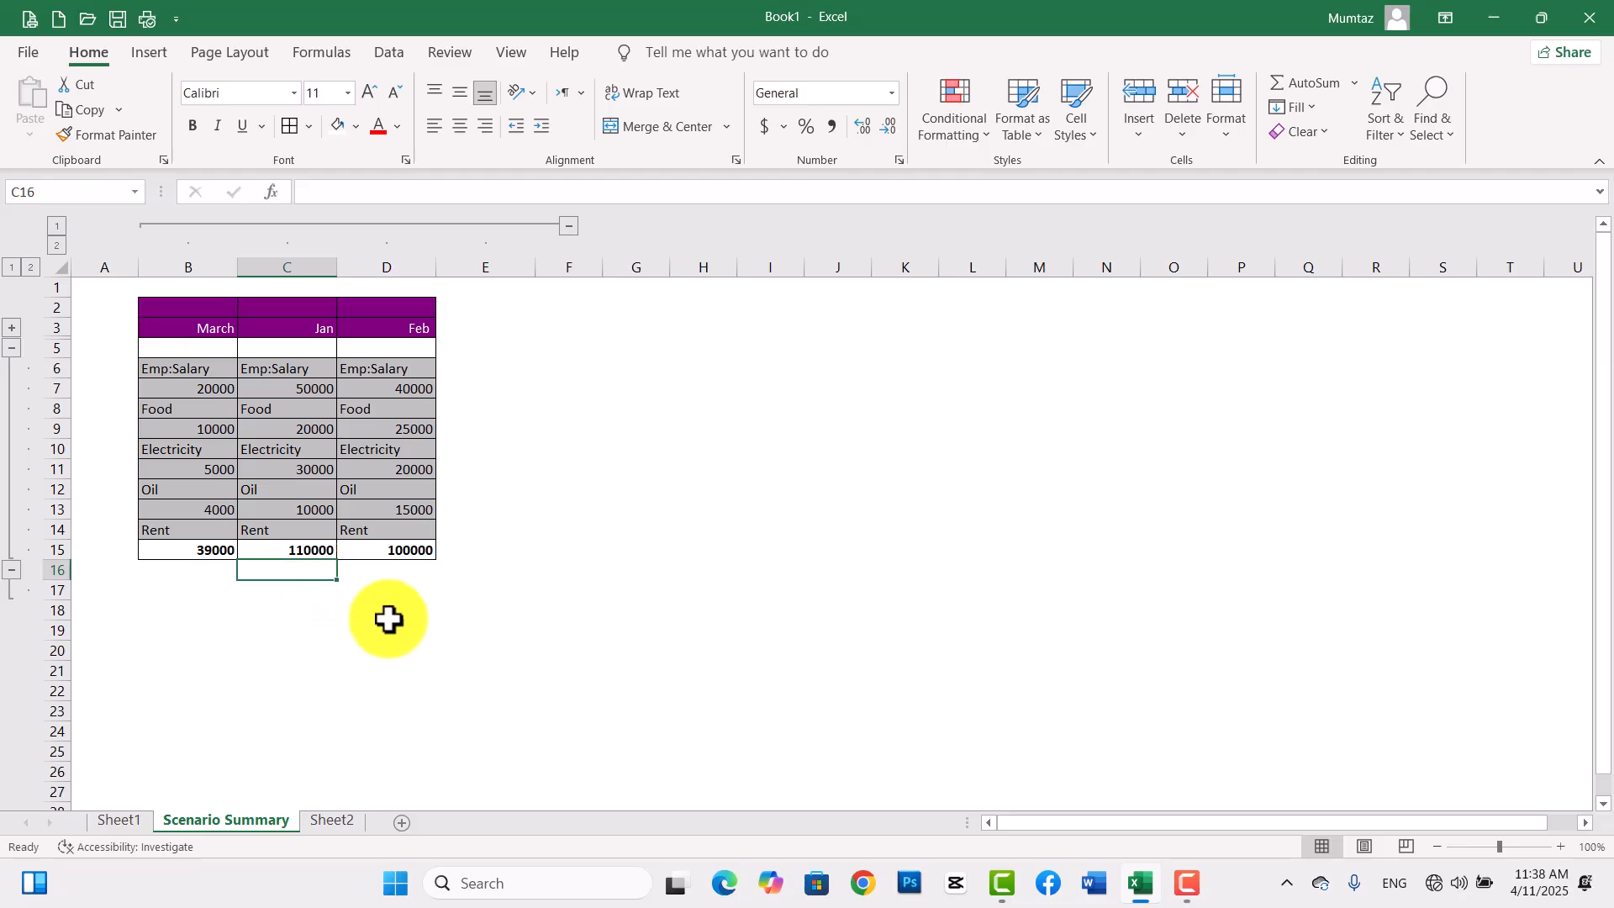
# Merge and center the header cells B2:D2 and enter the title "Quarterly Expenses Report".
pyautogui.moveTo(210, 306); pyautogui.dragTo(394, 315)
pyautogui.click(641, 139)
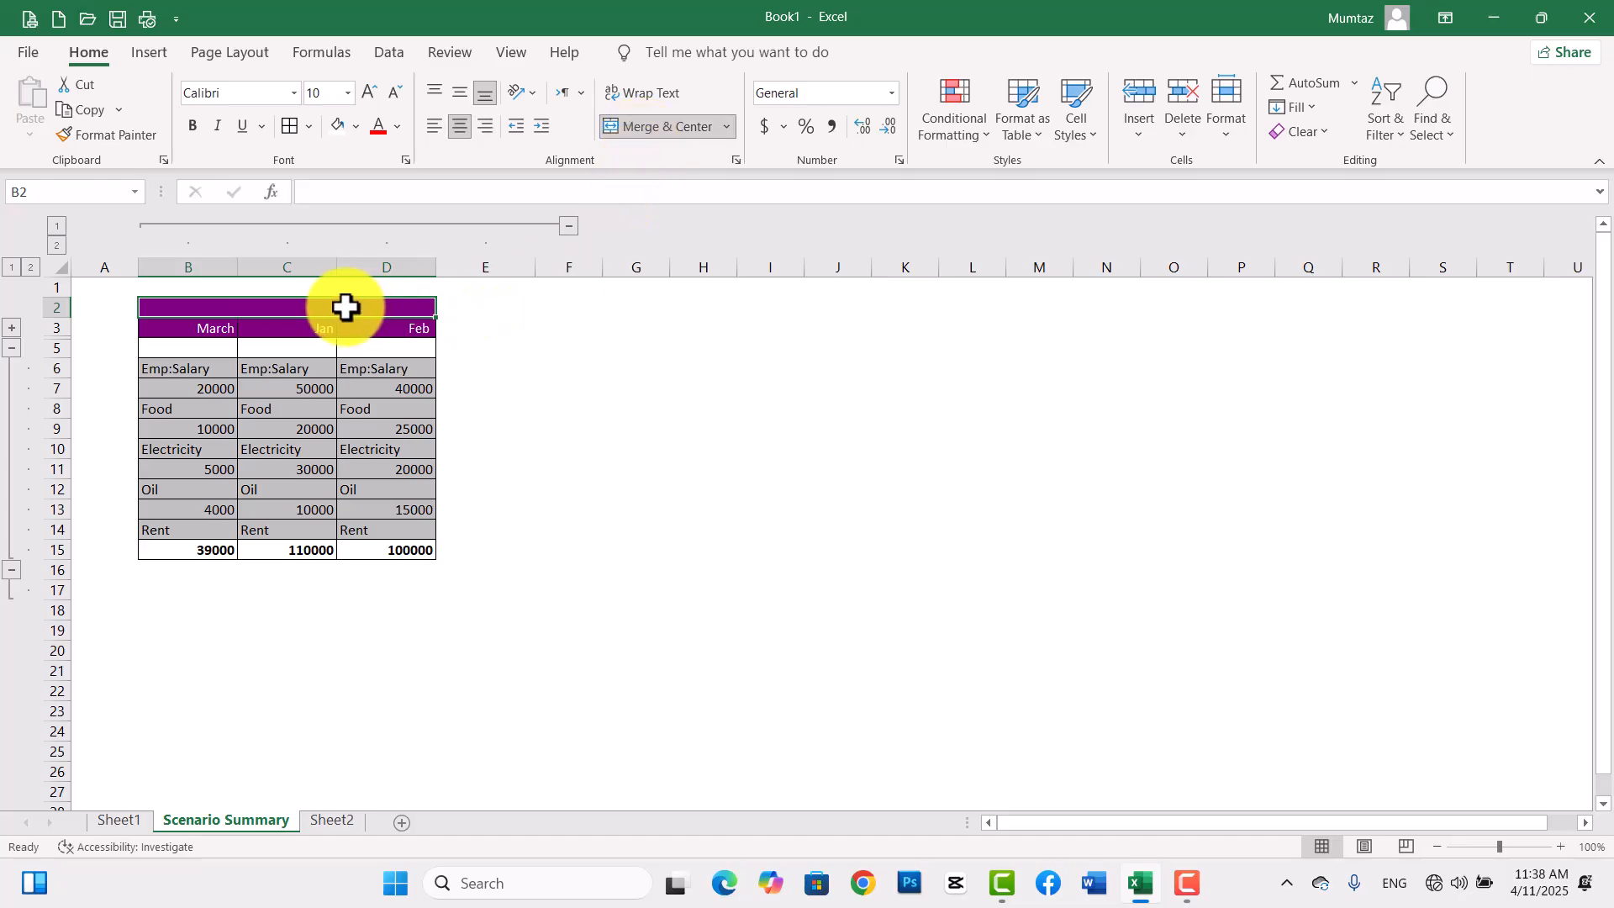
pyautogui.write('Expe')
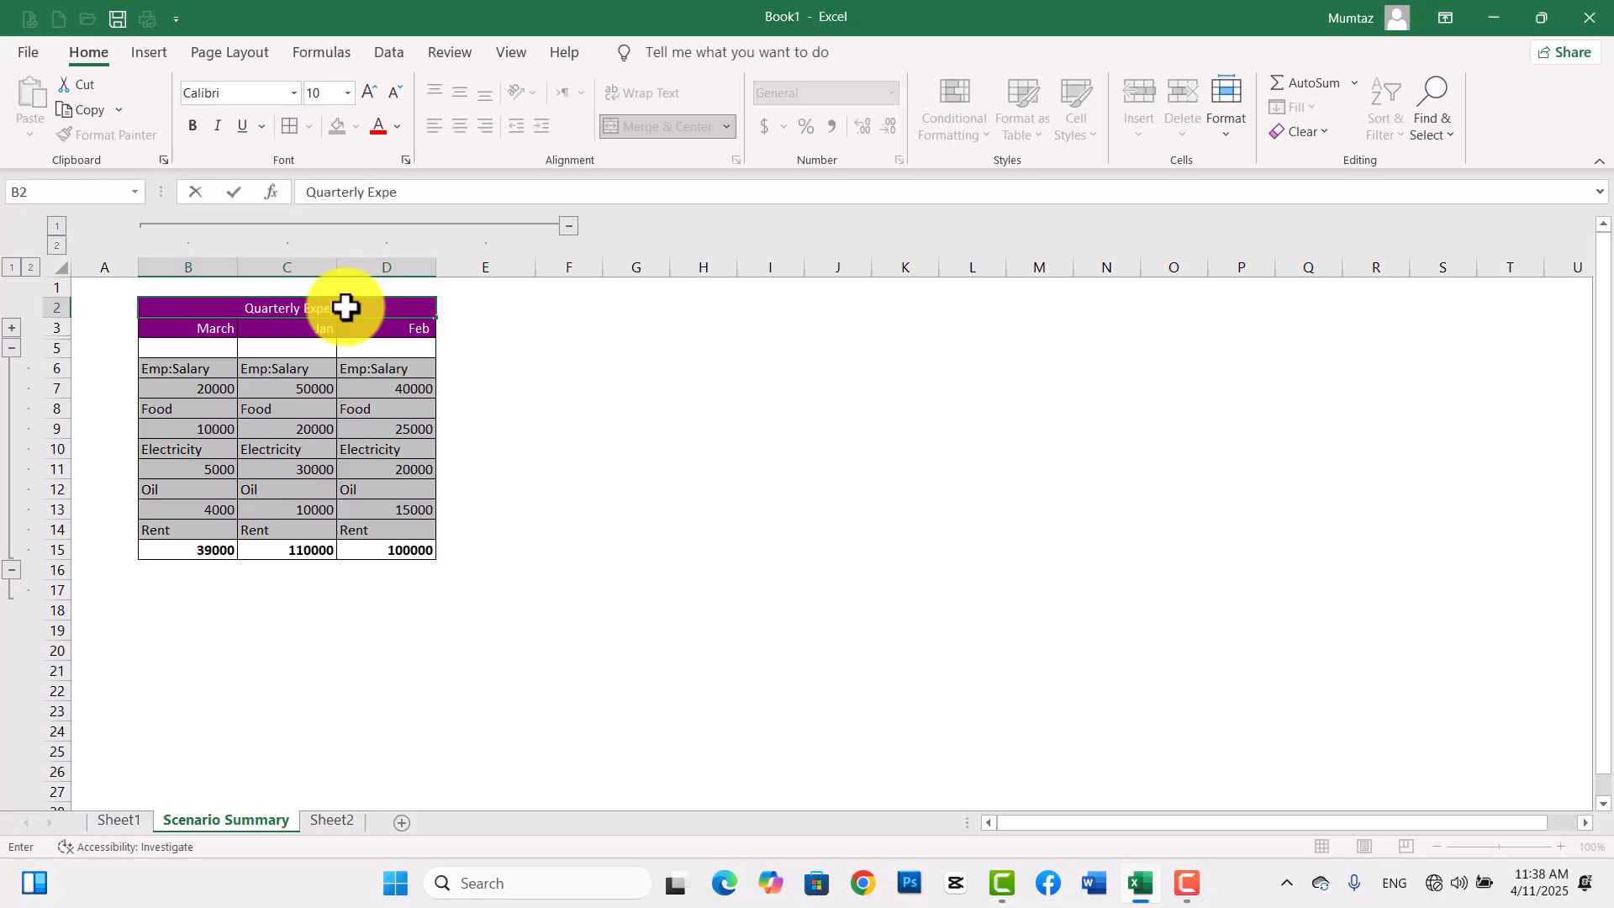
pyautogui.write('ses Report')
pyautogui.click(618, 390)
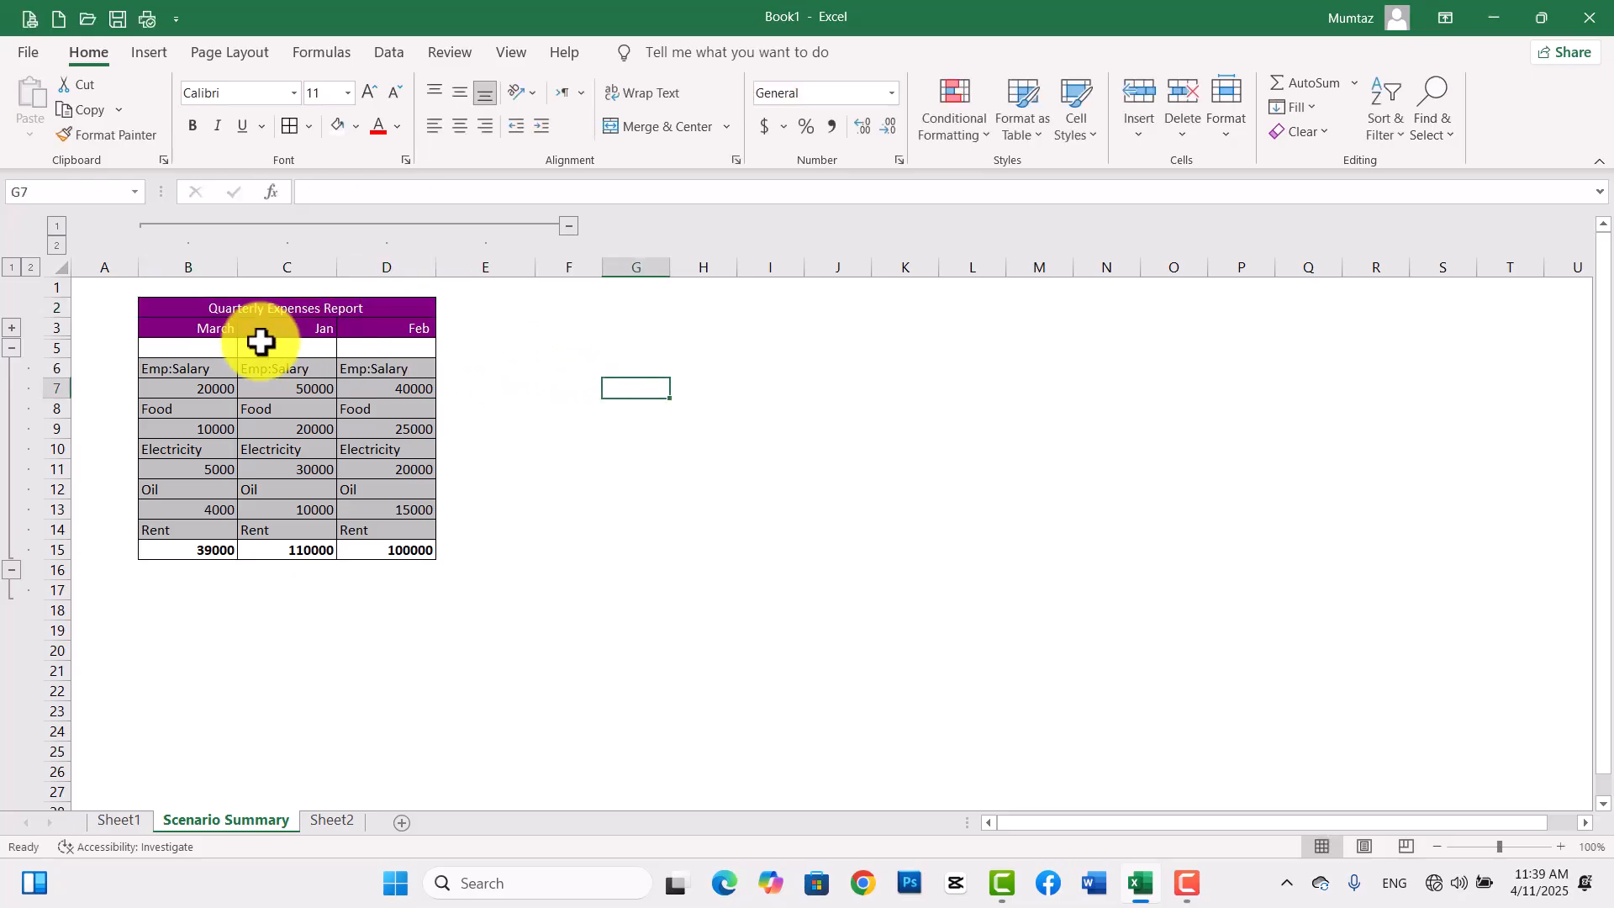
# Center the title and month headings in B2:D5 both horizontally and vertically.
pyautogui.moveTo(197, 326); pyautogui.dragTo(405, 331)
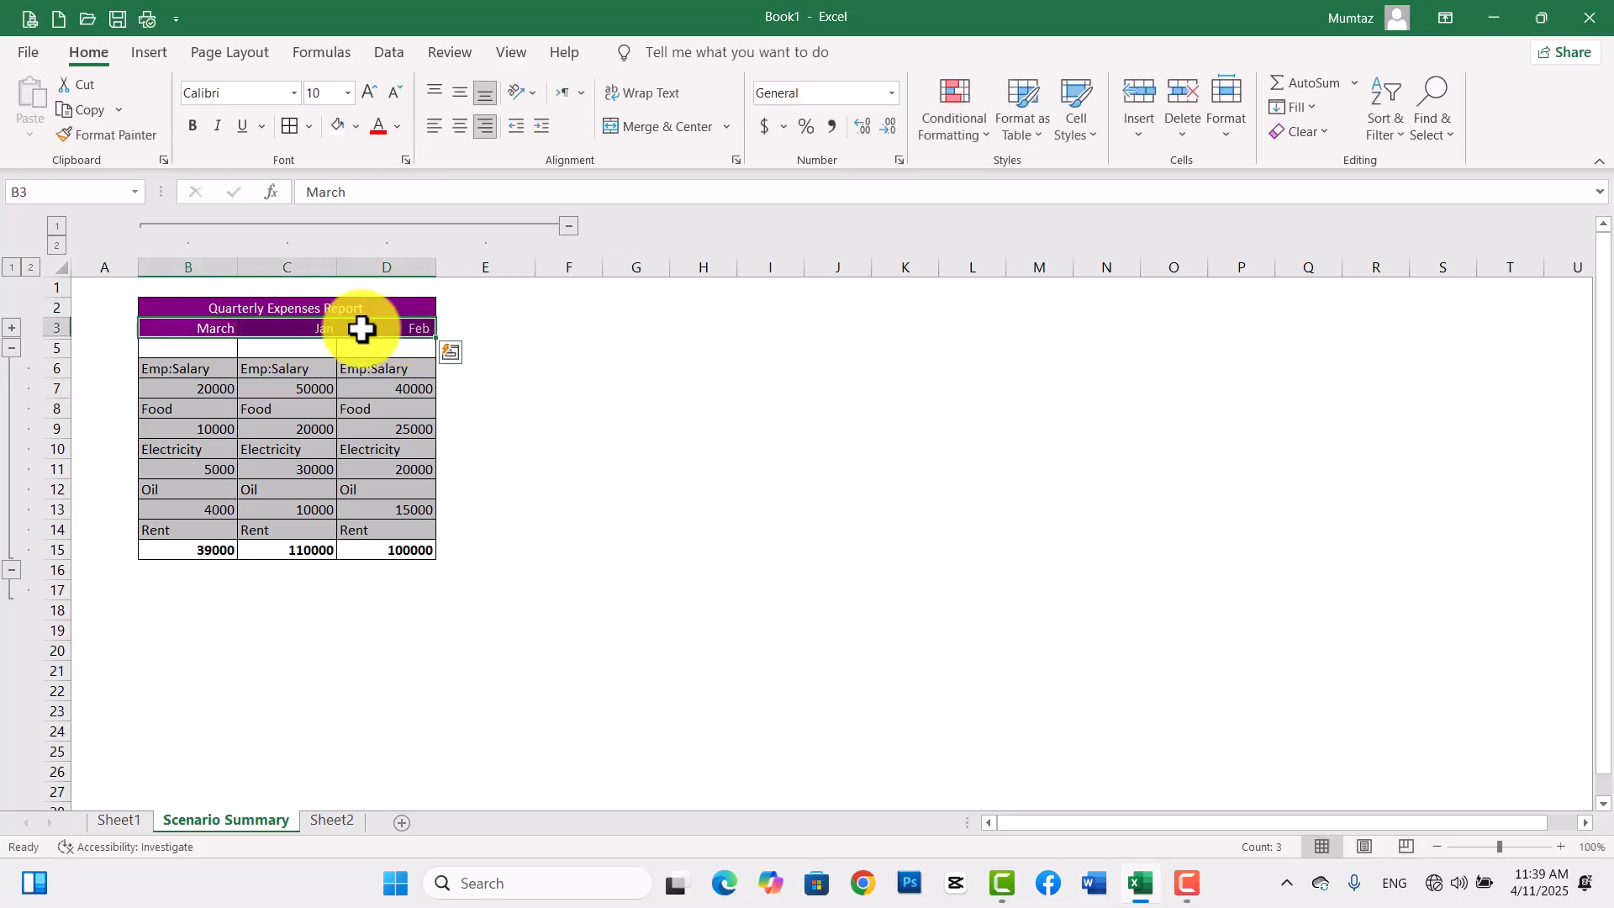
pyautogui.click(243, 311)
pyautogui.moveTo(242, 311); pyautogui.dragTo(389, 346)
pyautogui.click(463, 125)
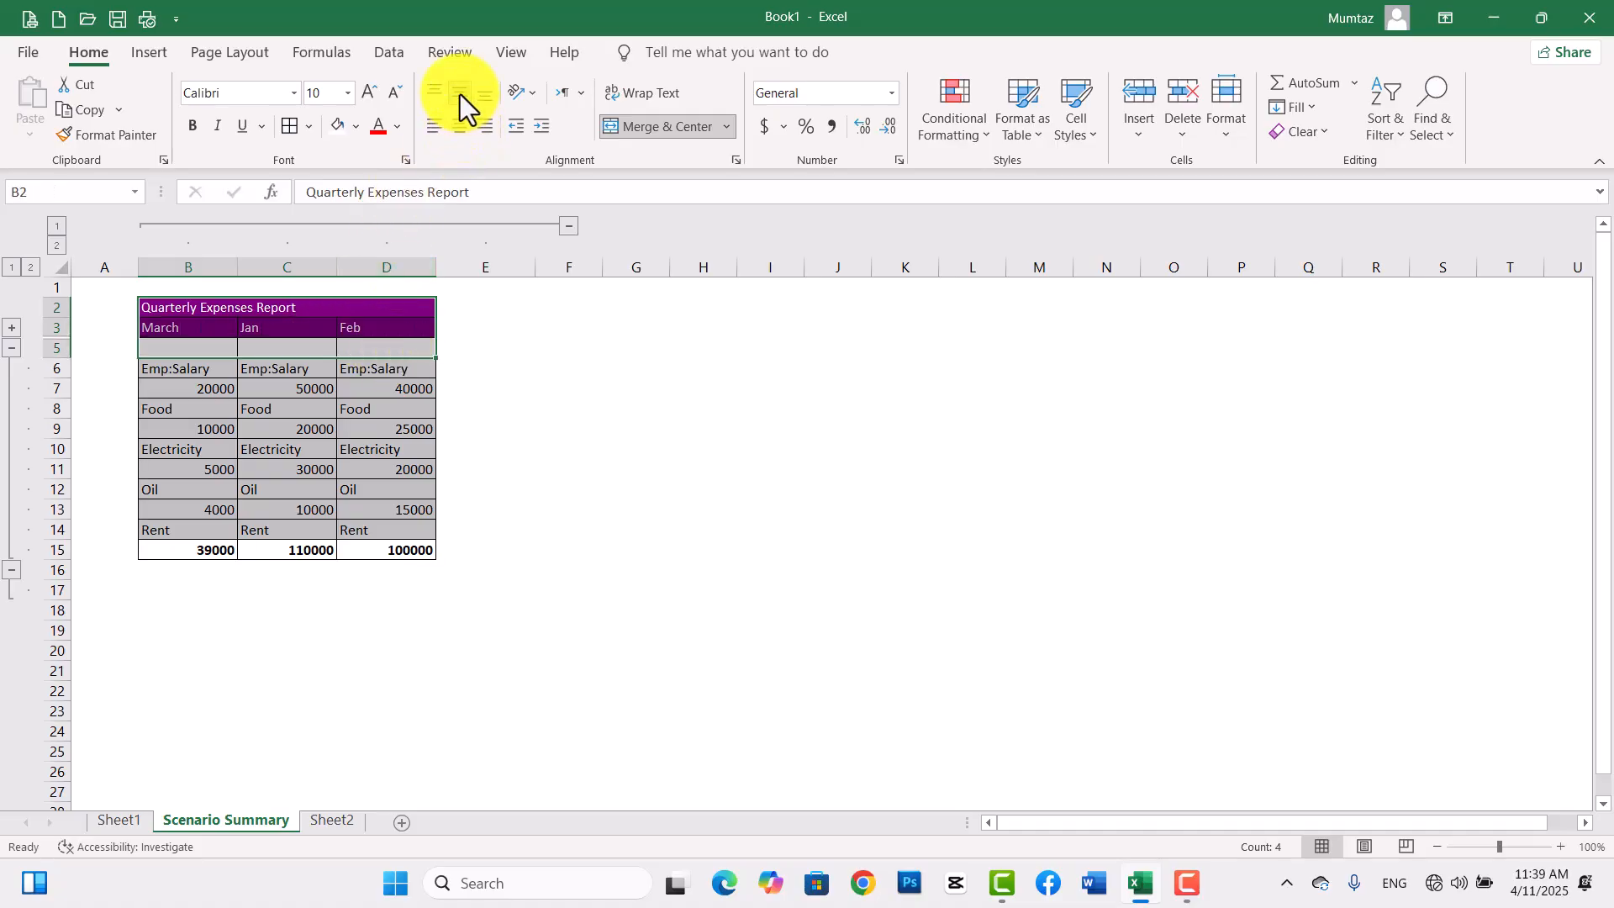
pyautogui.click(459, 124)
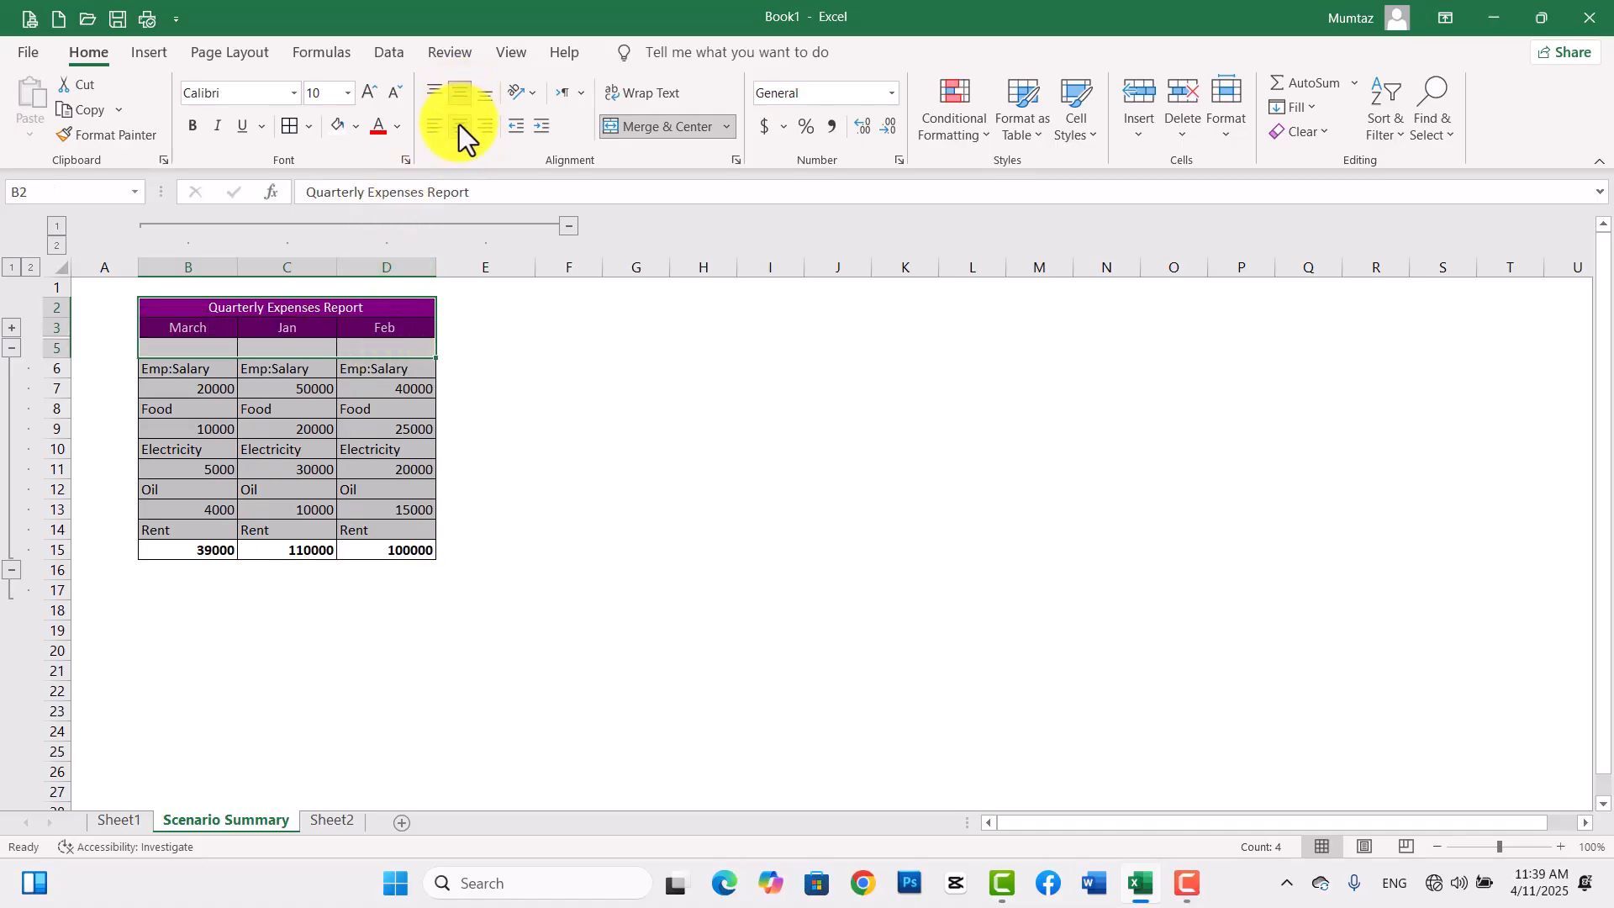
pyautogui.click(550, 424)
# Make the report title and the month headings in B2:D3 bold.
pyautogui.moveTo(206, 313); pyautogui.dragTo(393, 326)
pyautogui.hotkey('ctrl', 'b')
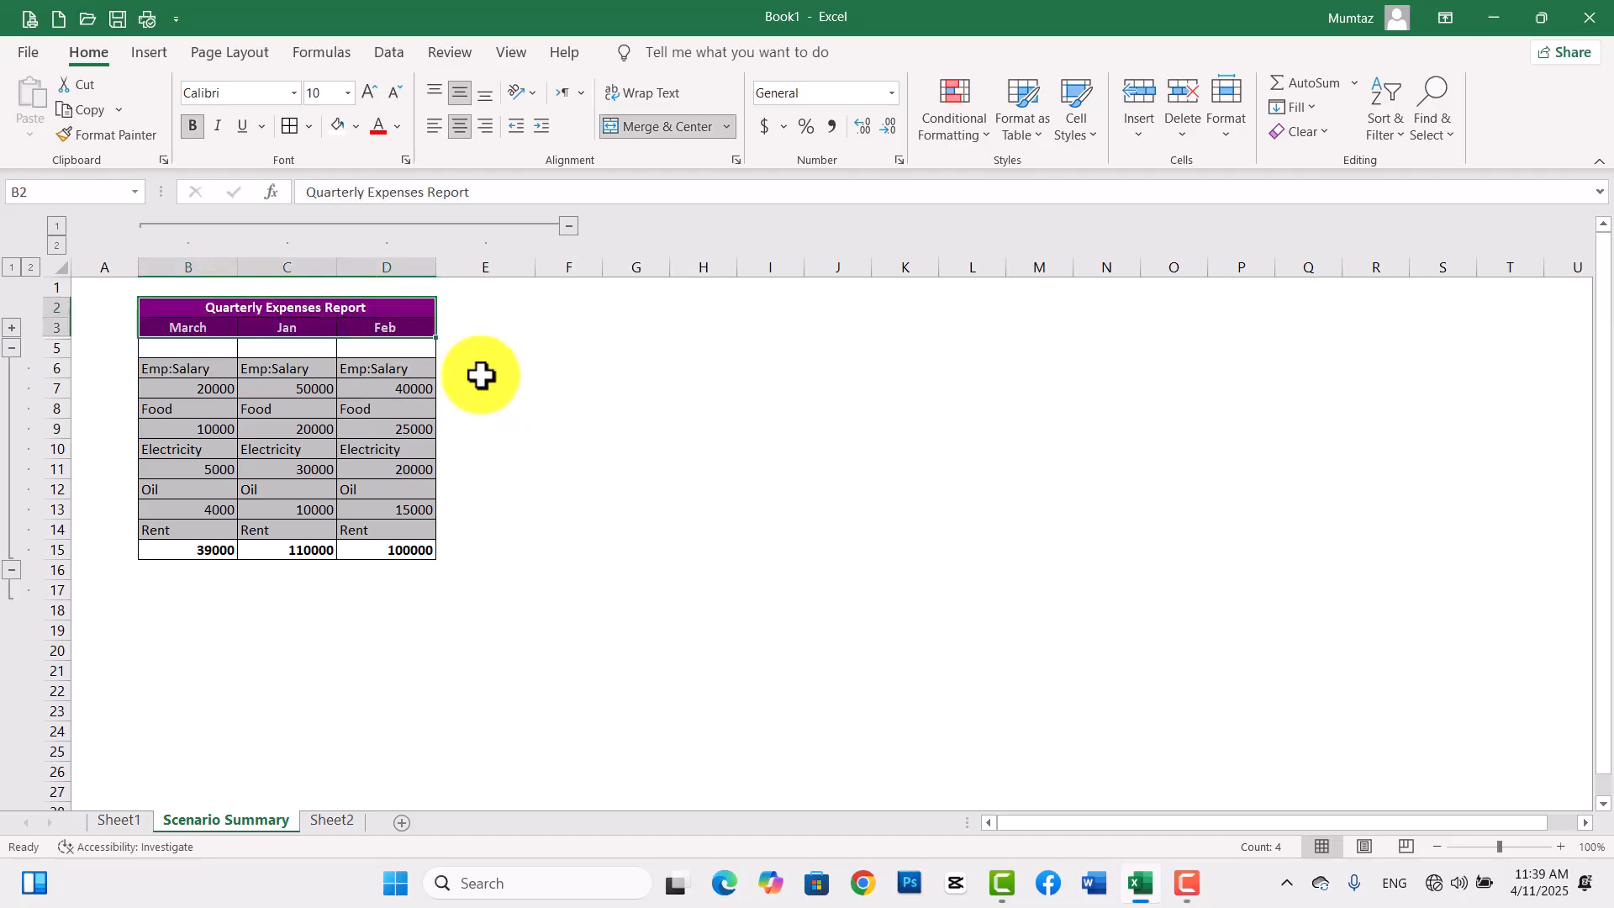
pyautogui.click(586, 426)
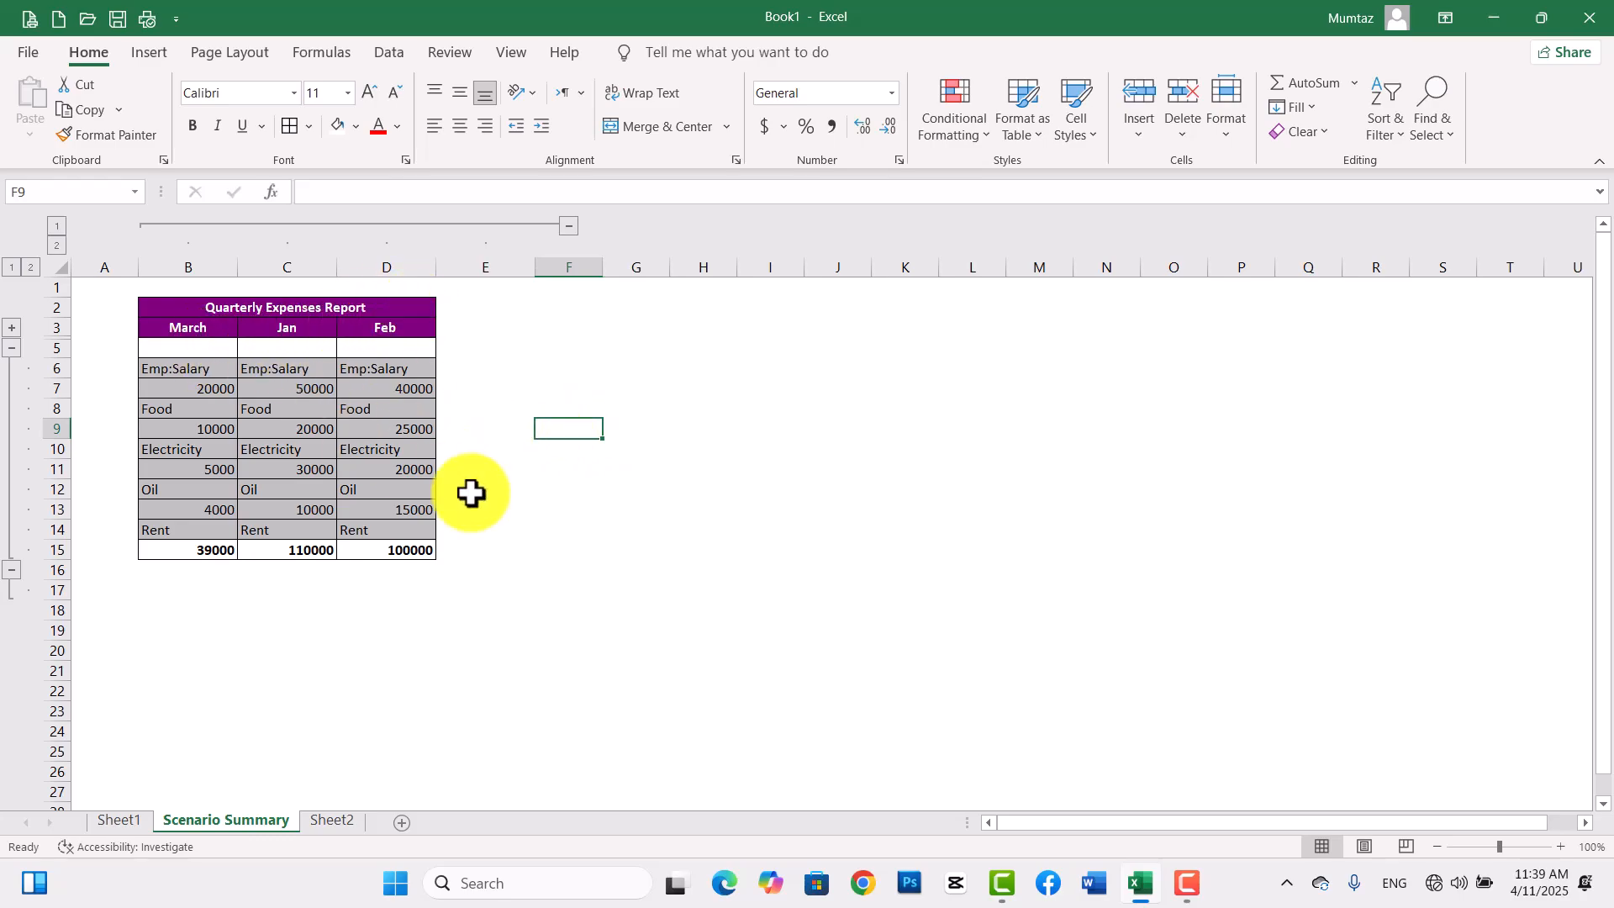
pyautogui.click(657, 548)
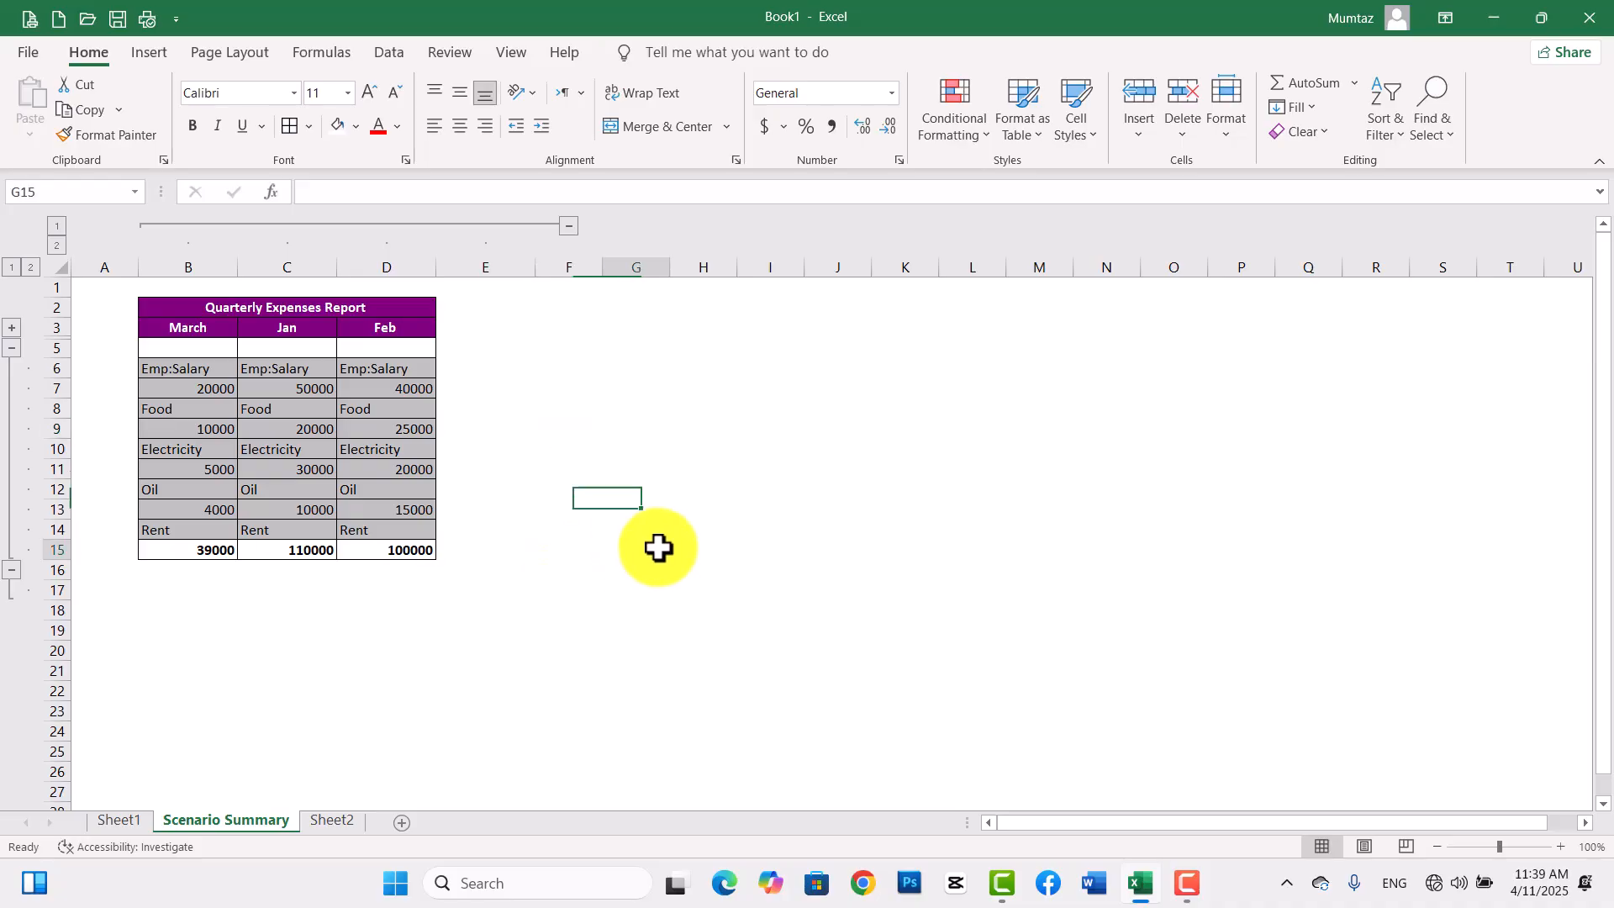
pyautogui.click(392, 53)
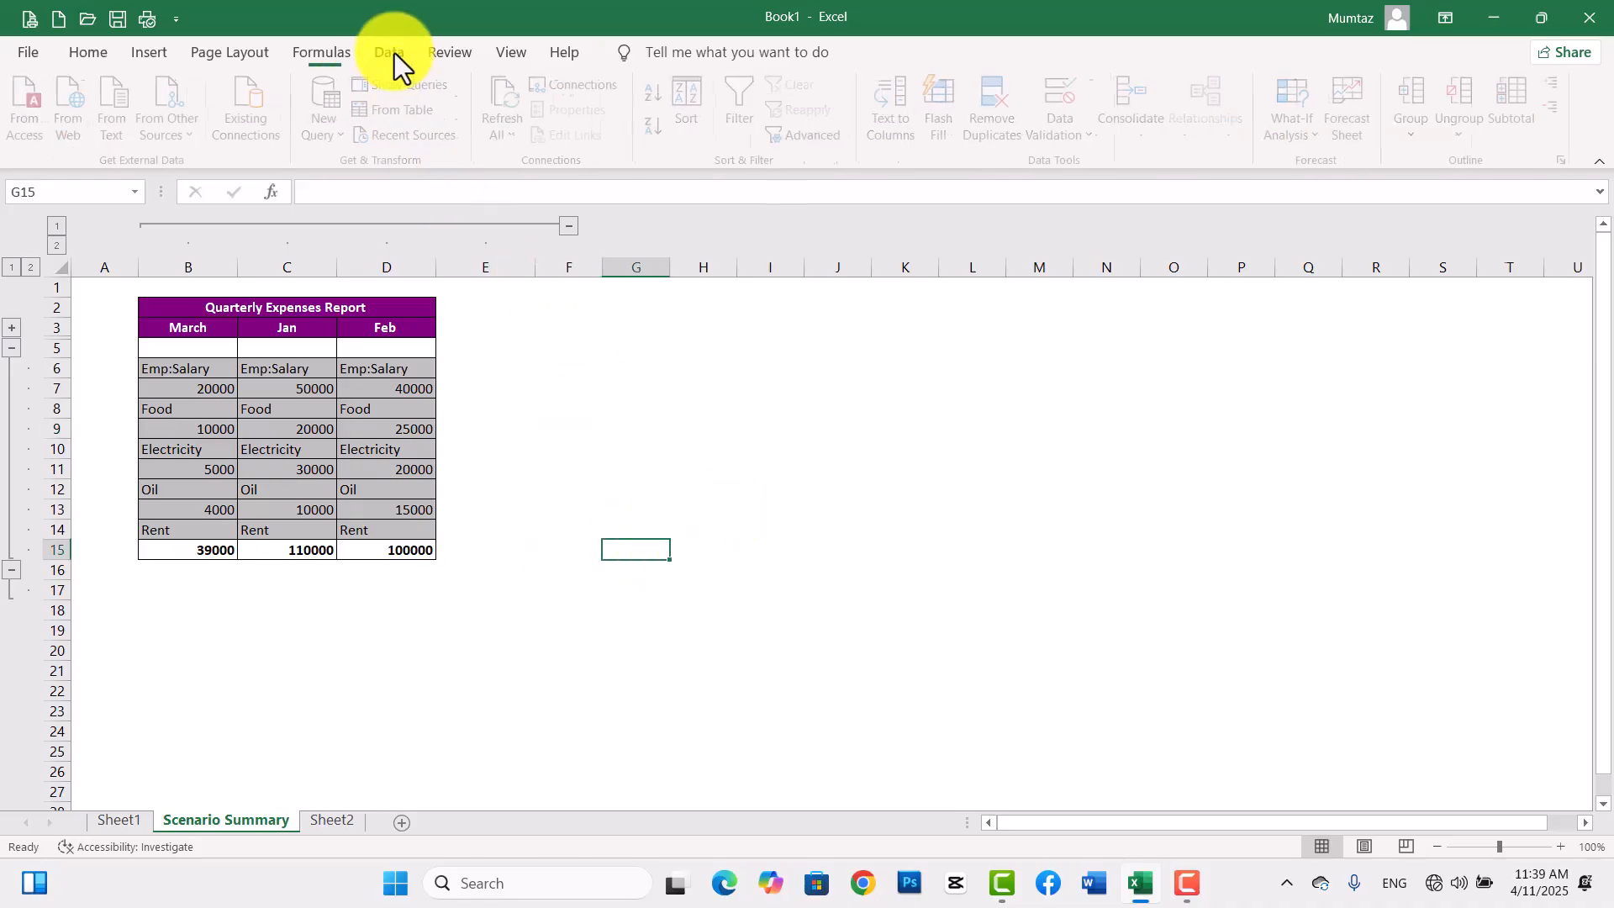
pyautogui.click(1315, 144)
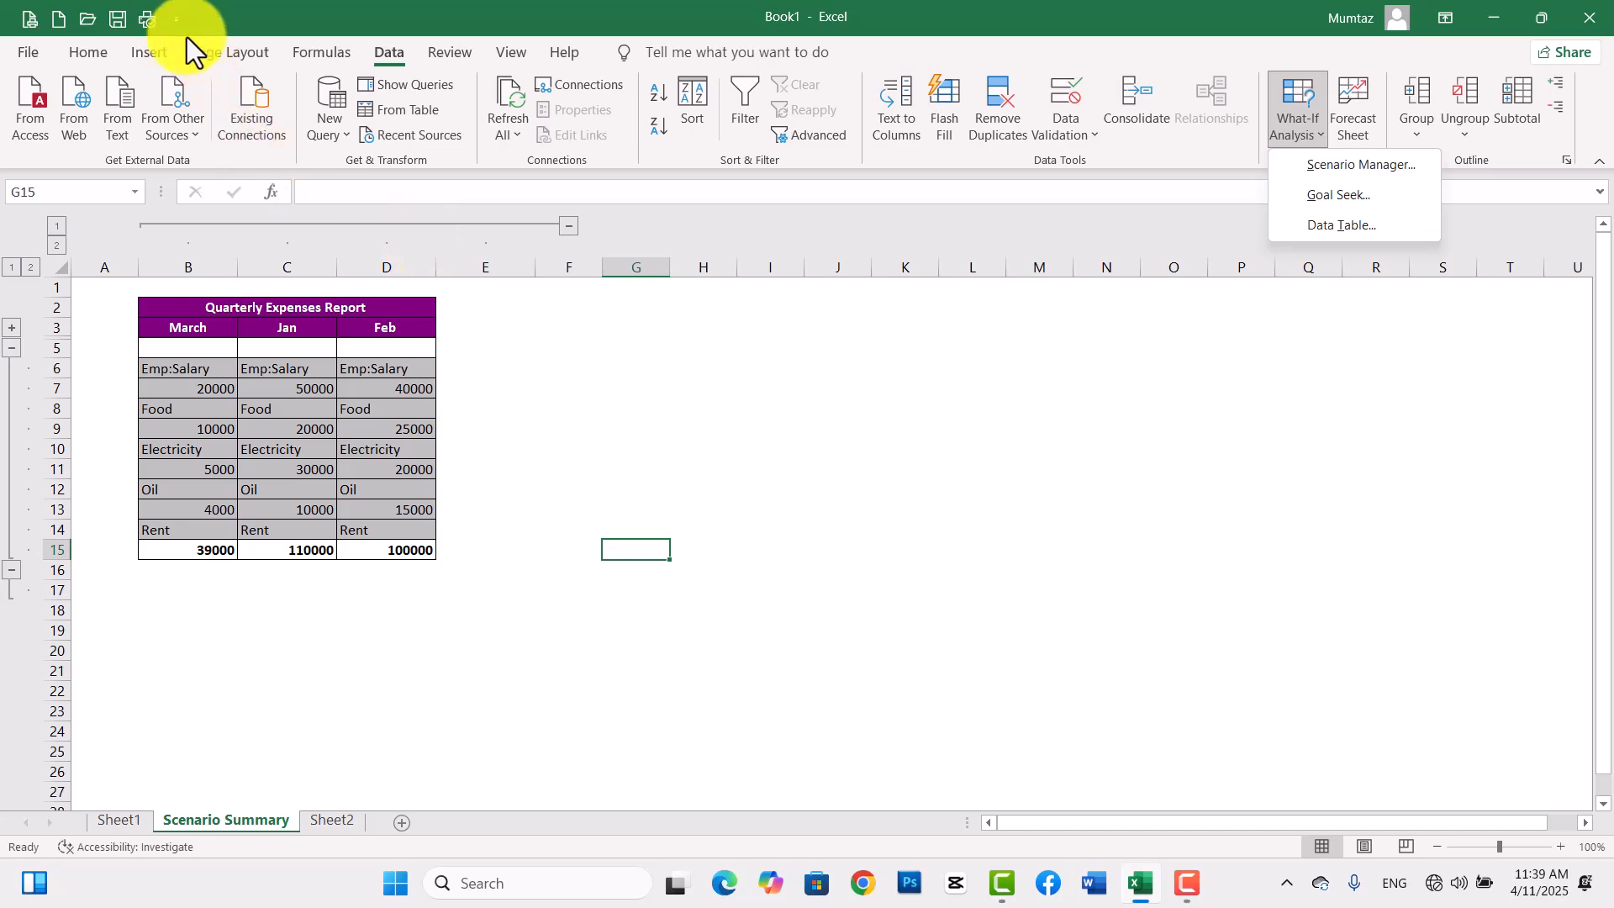
# Check the print preview of the Scenario Summary sheet and return to the worksheet without printing.
pyautogui.click(147, 19)
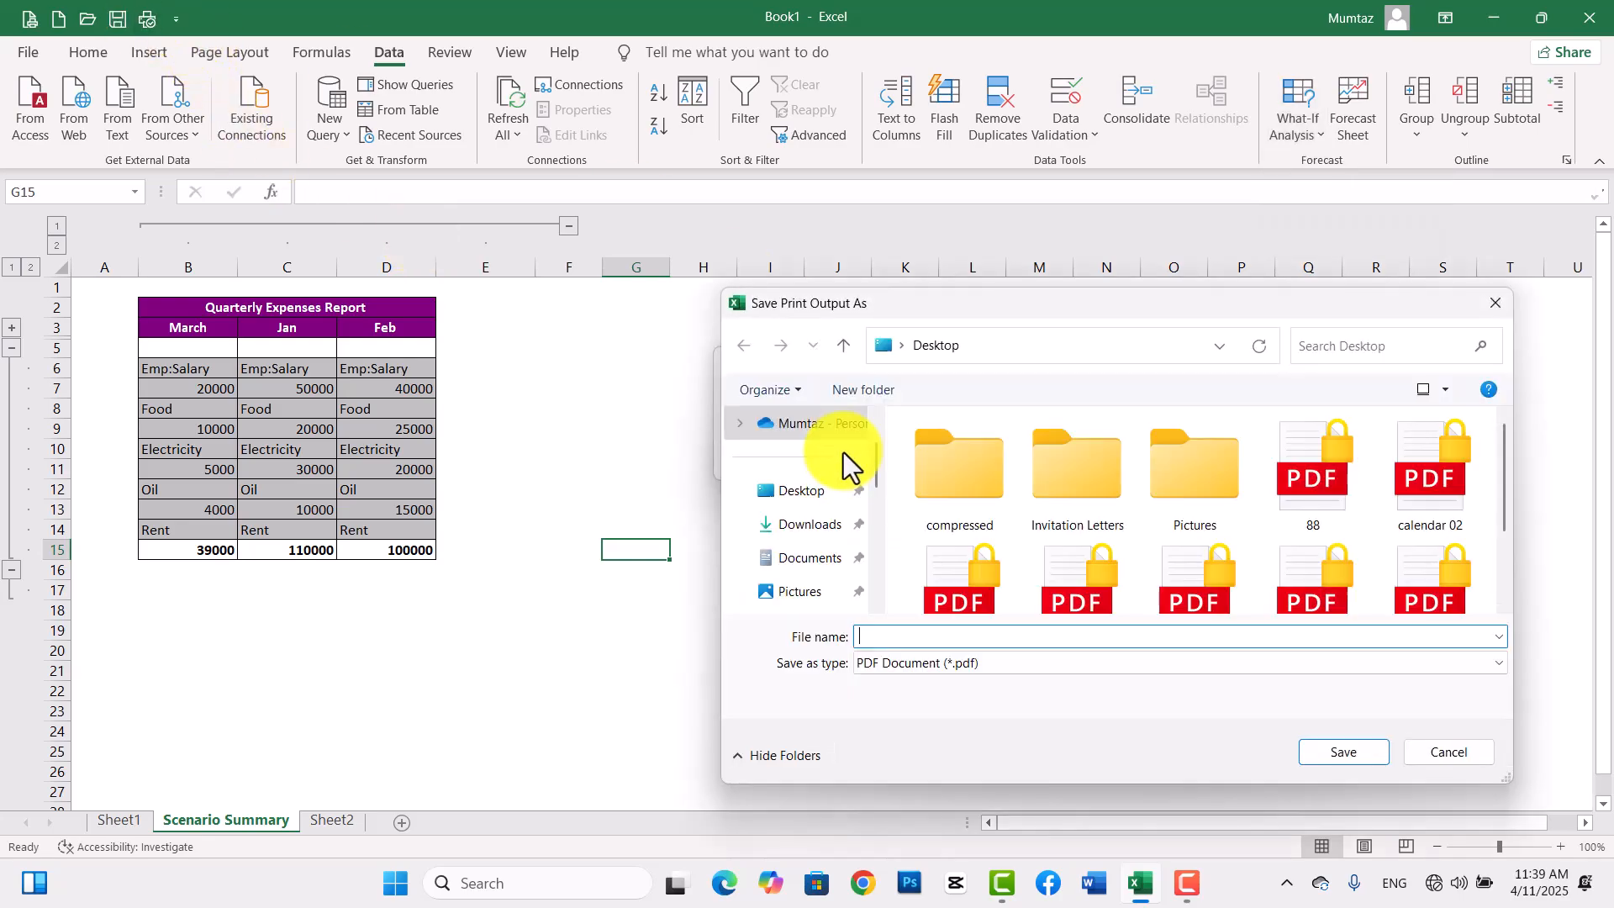
pyautogui.click(1485, 300)
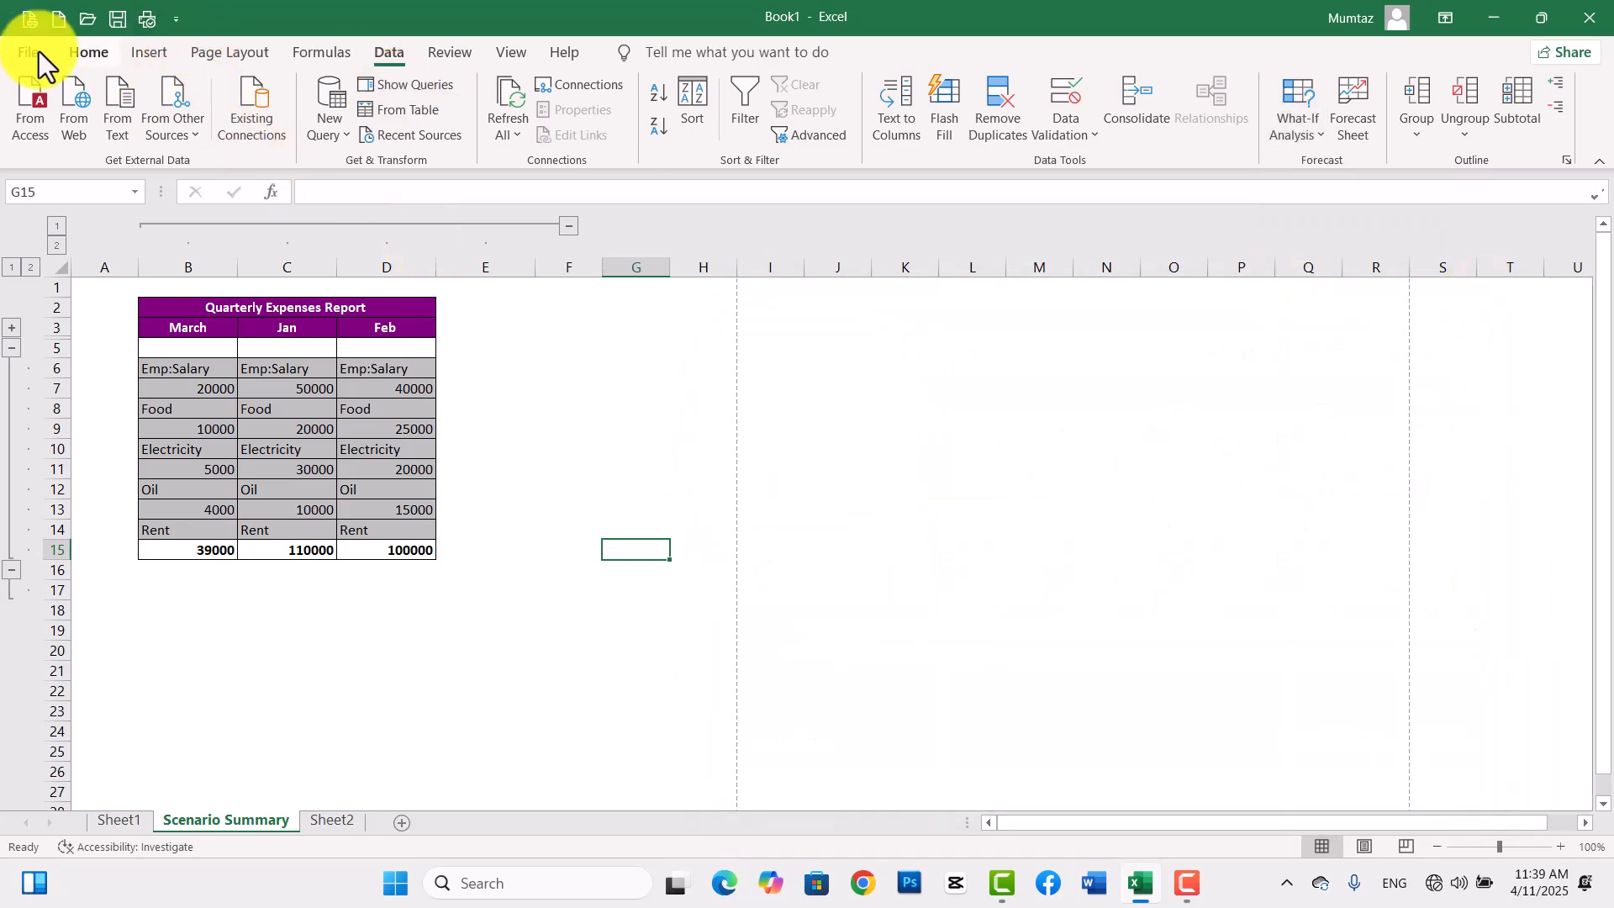
pyautogui.click(28, 17)
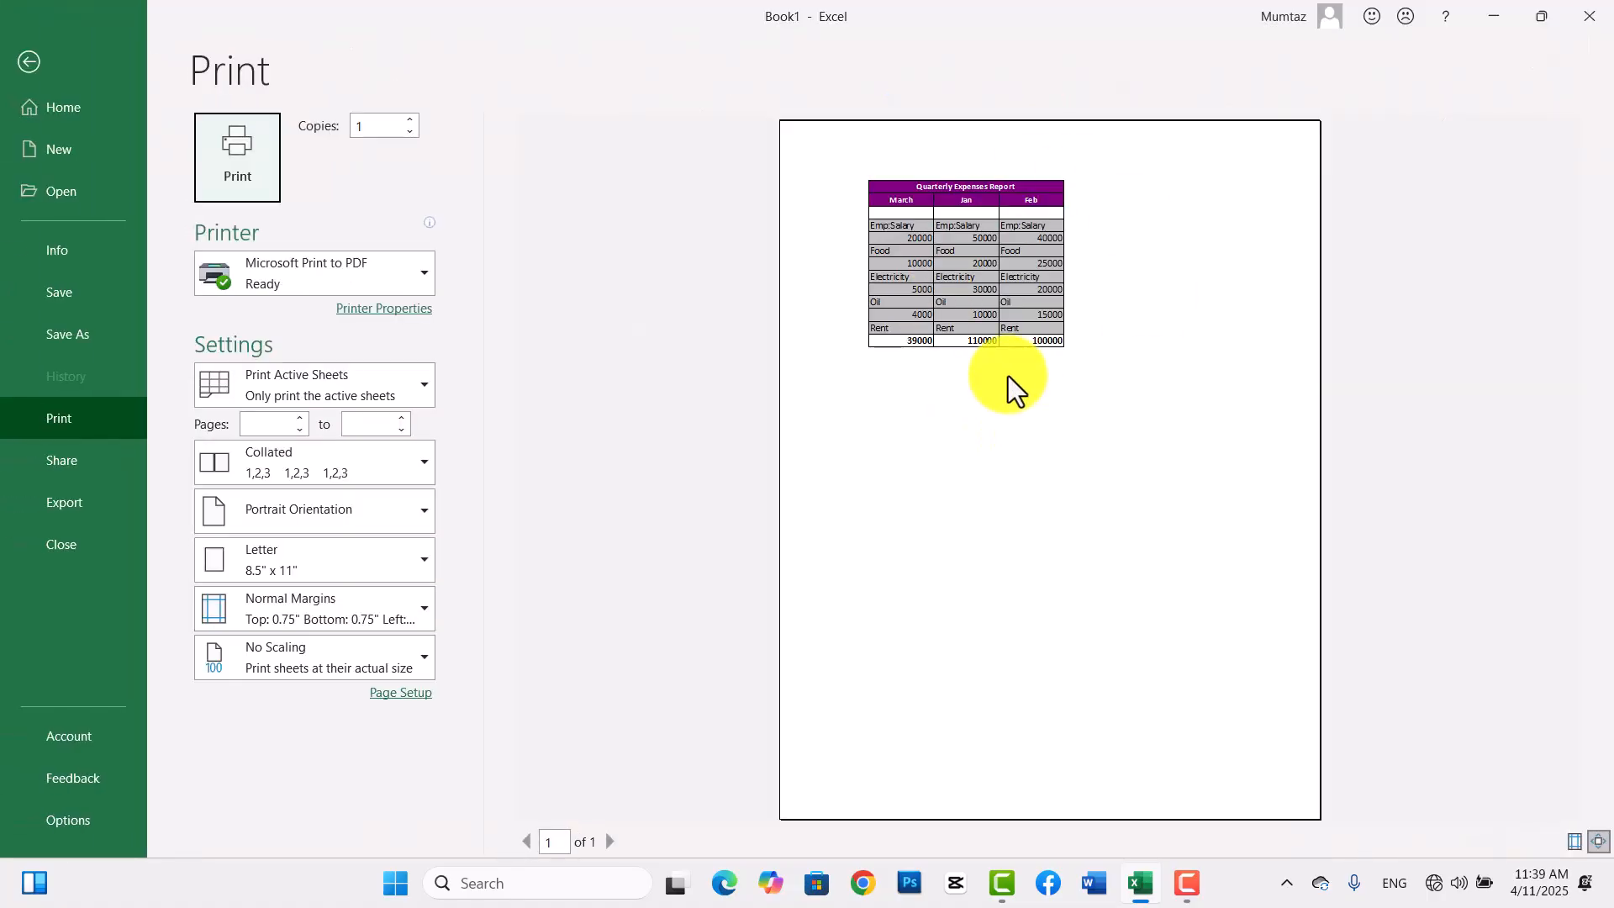
pyautogui.click(25, 79)
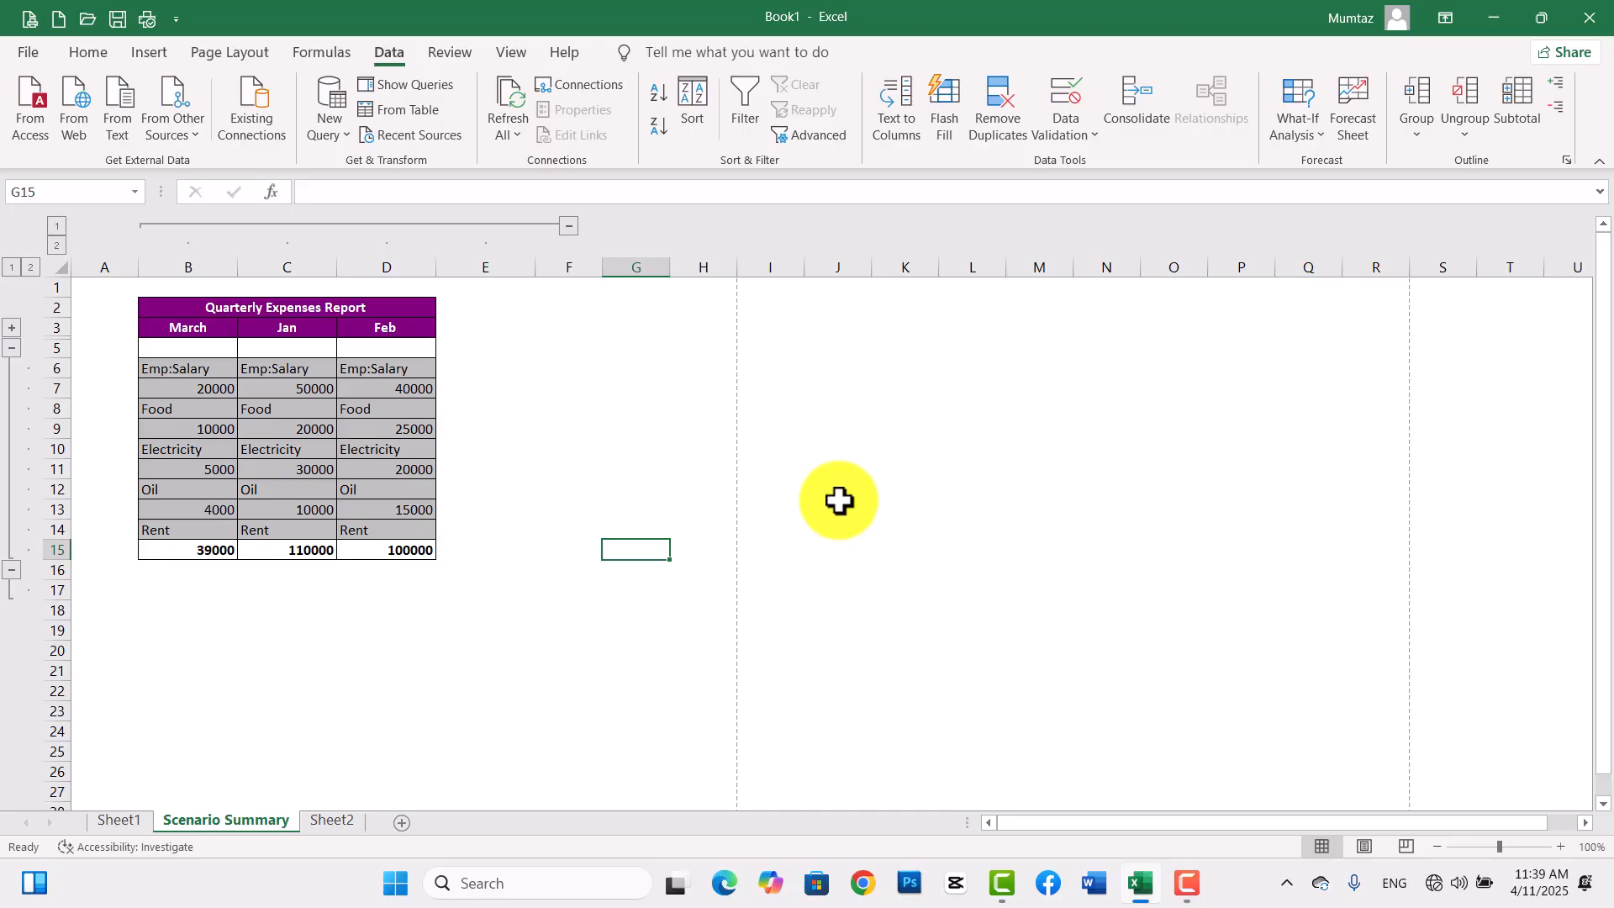
pyautogui.click(1319, 141)
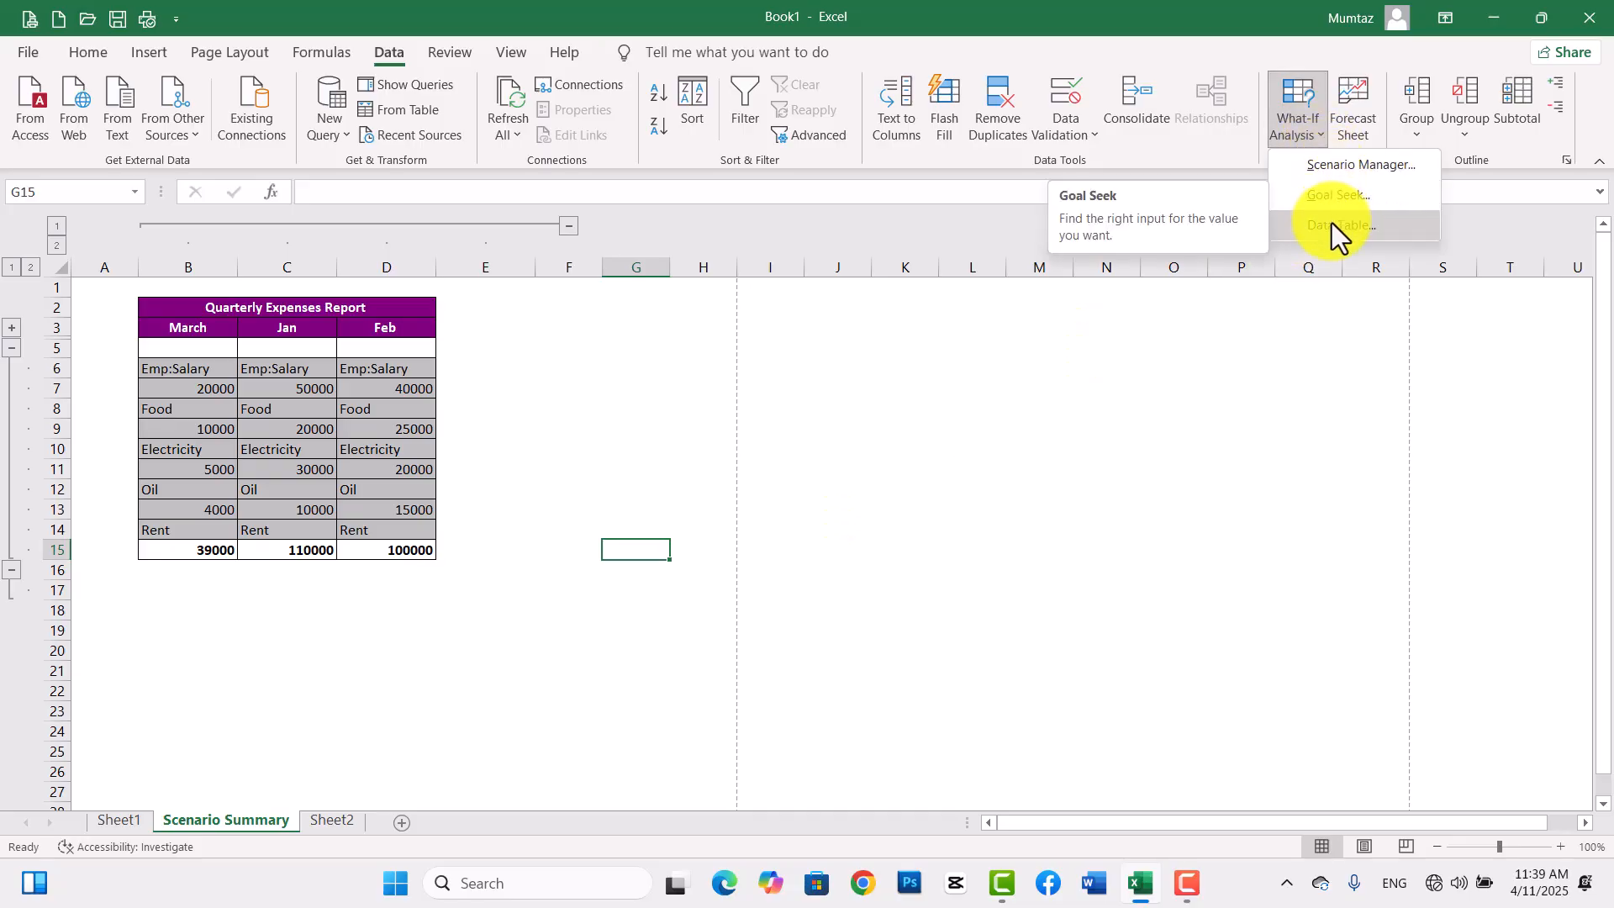
pyautogui.click(1158, 455)
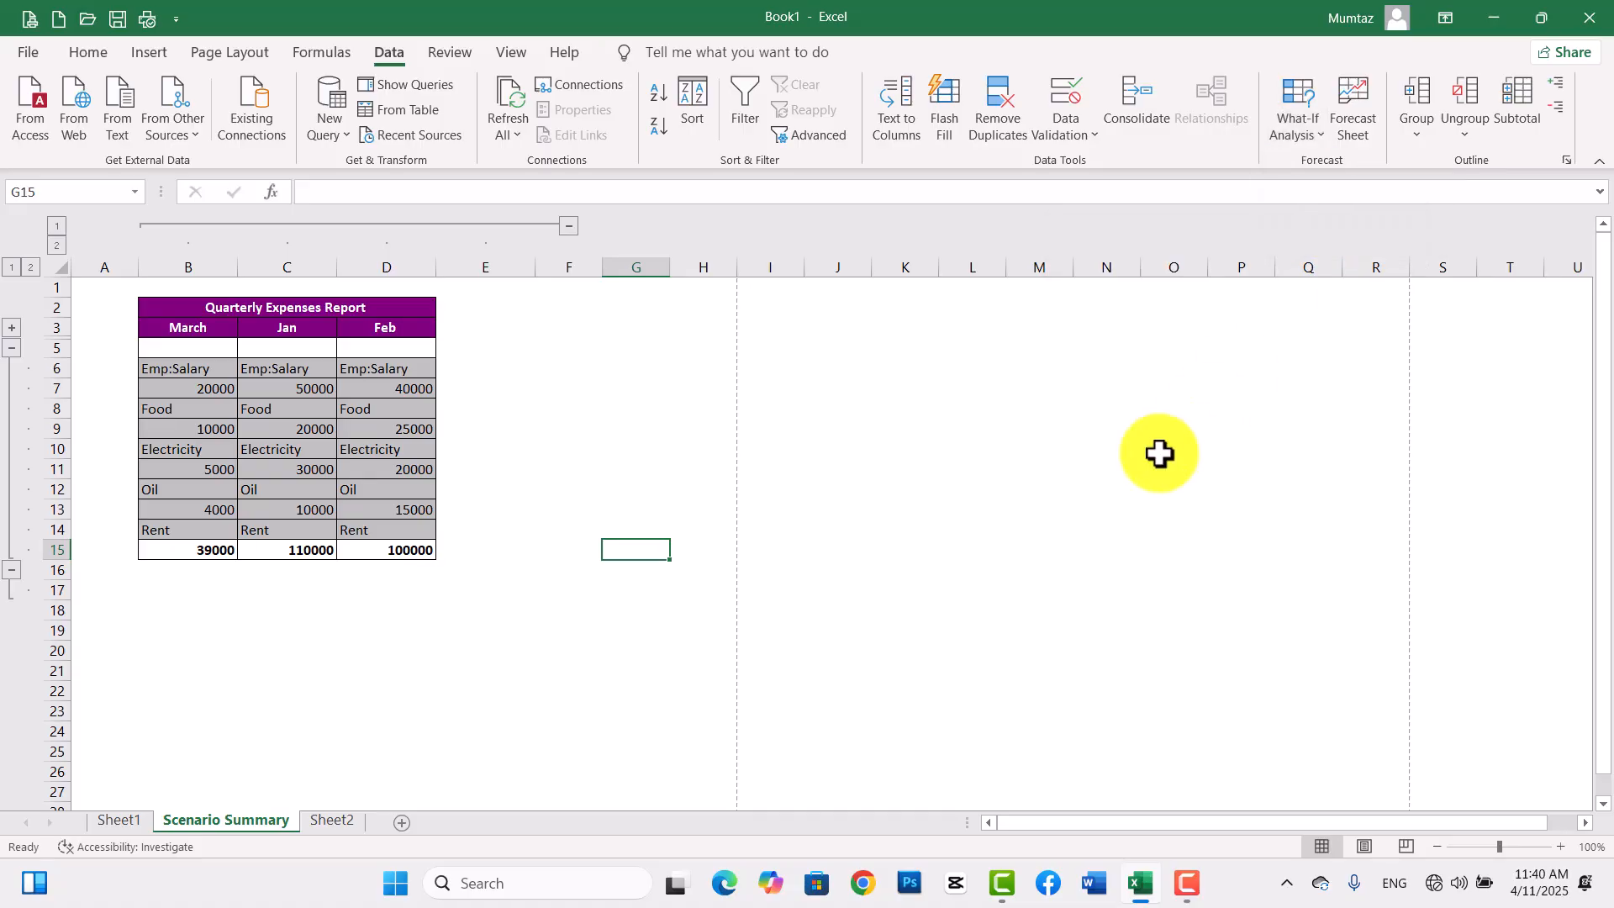
pyautogui.click(1320, 139)
pyautogui.click(699, 533)
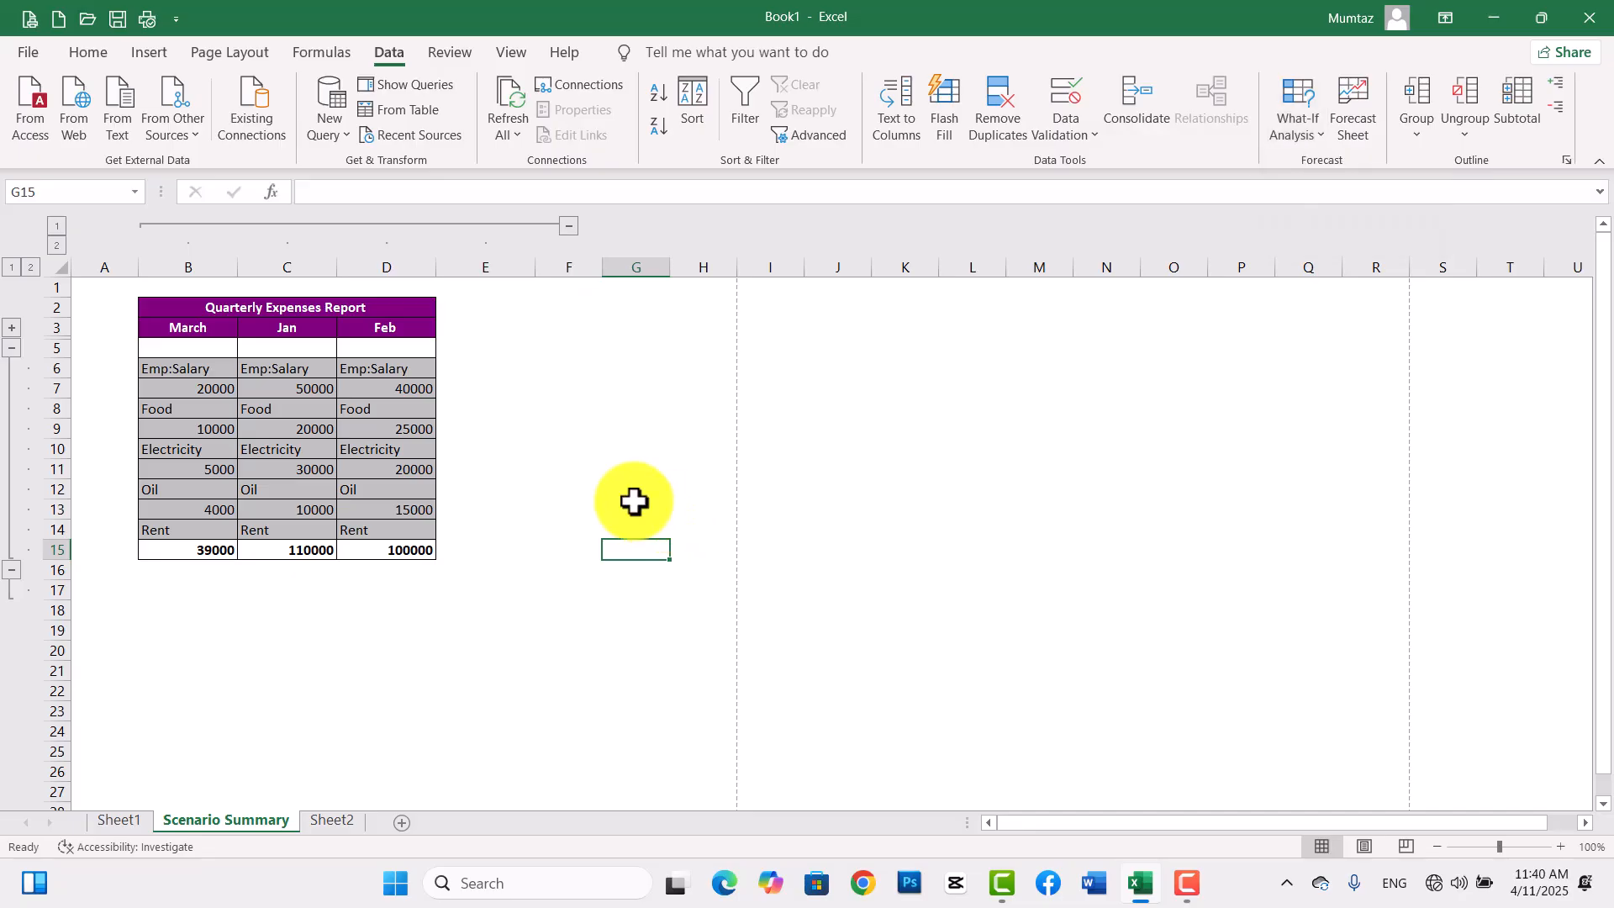
pyautogui.click(1494, 23)
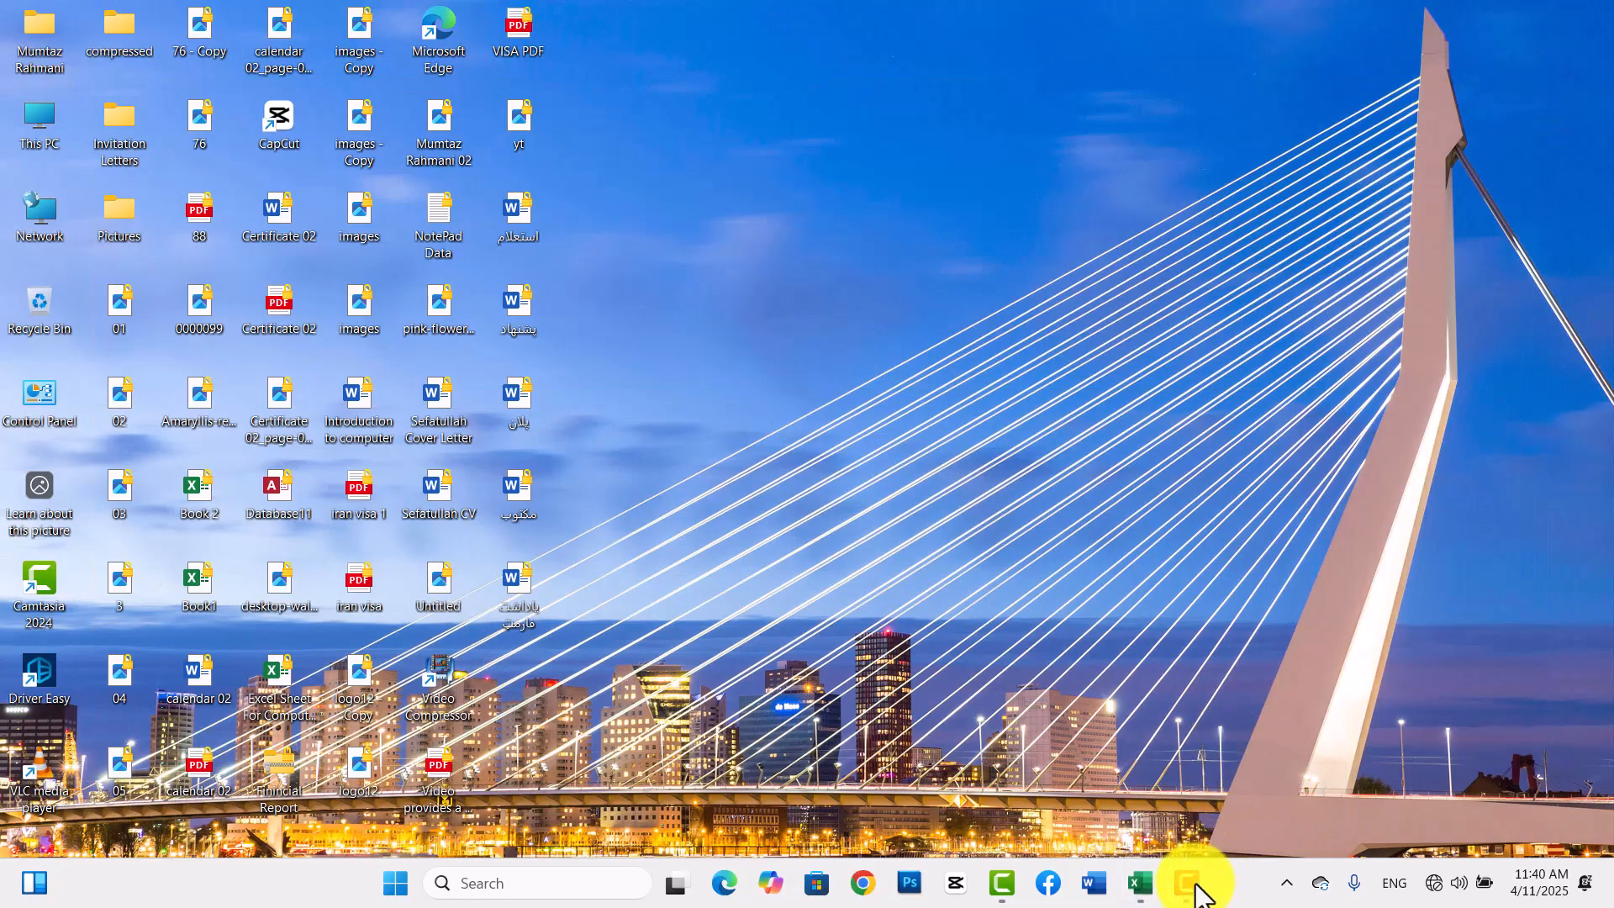